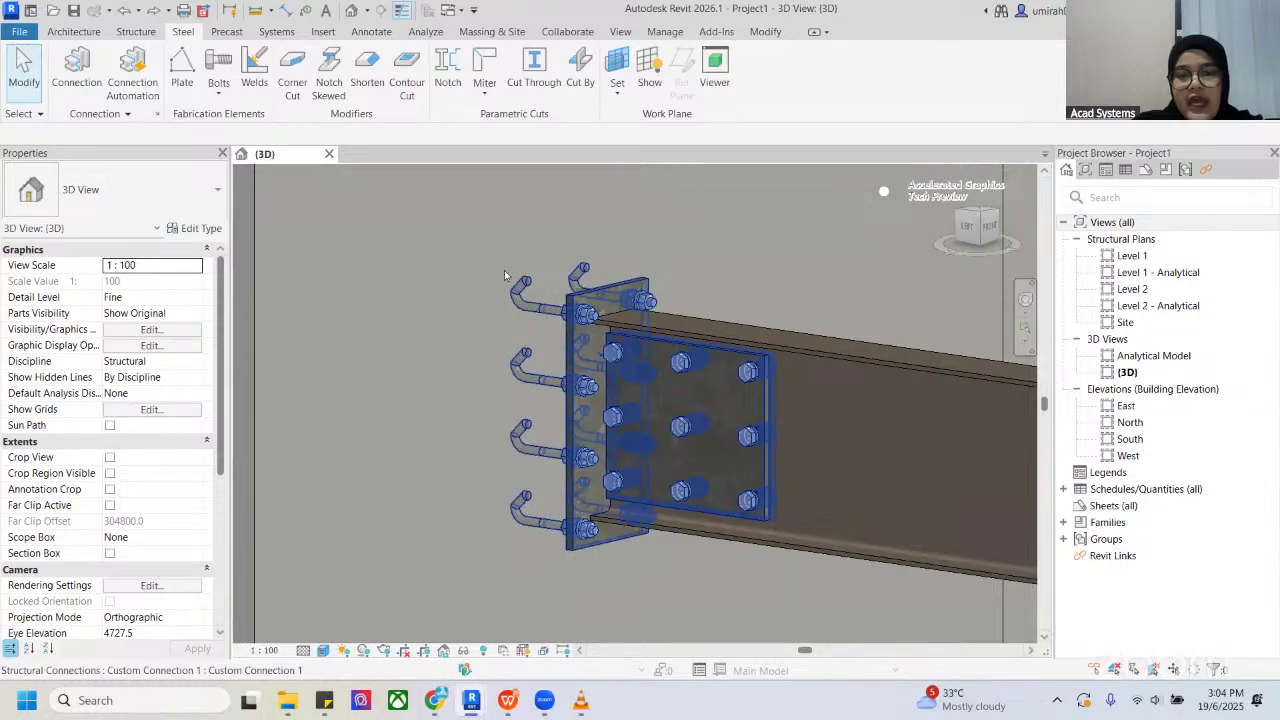
Step: Inspect the finished custom connection between the wall and the steel beam from several angles
{"action": "middle_click_drag", "start_coordinate": [649, 383], "coordinate": [690, 372], "text": "shift"}
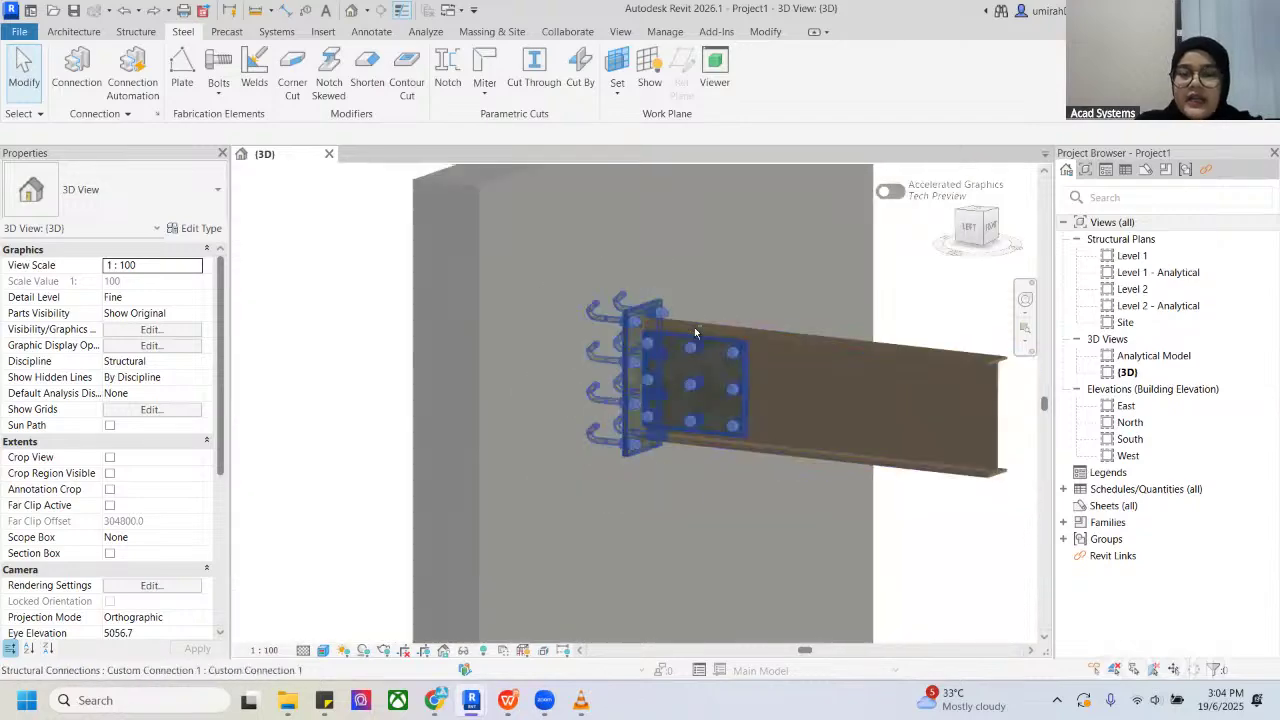
{"action": "left_click", "coordinate": [668, 330]}
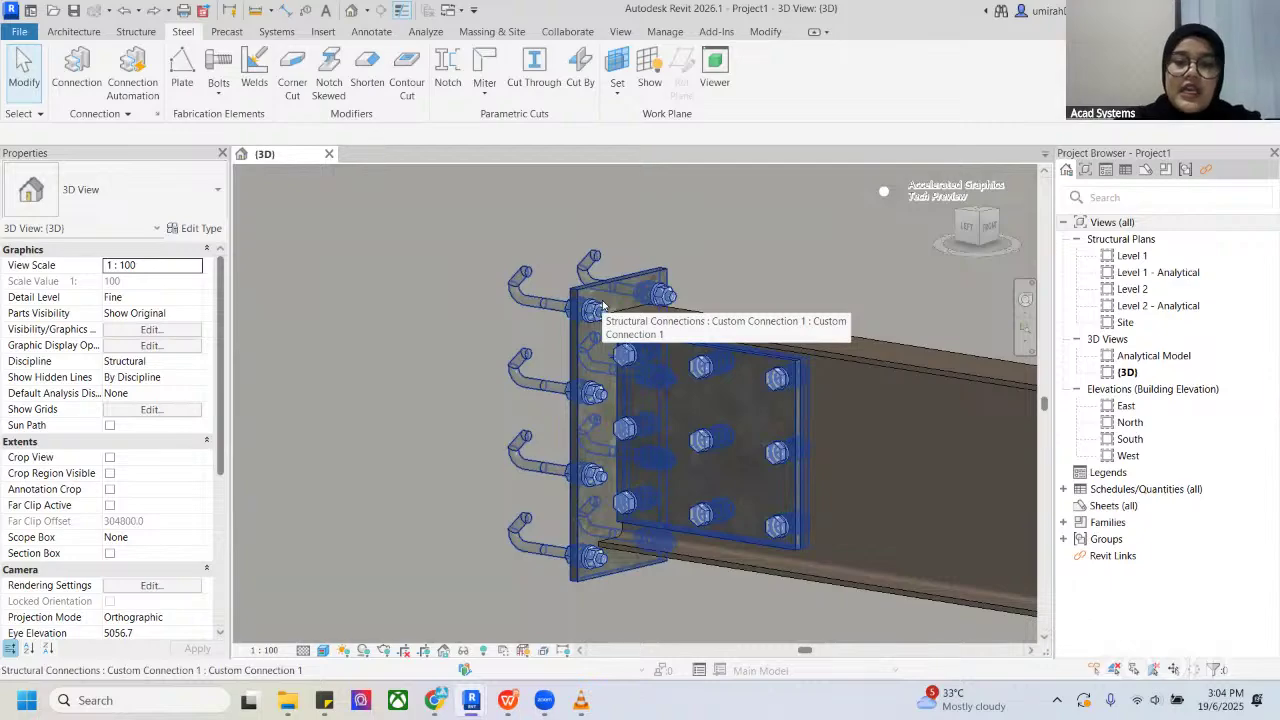
{"action": "left_click", "coordinate": [396, 263]}
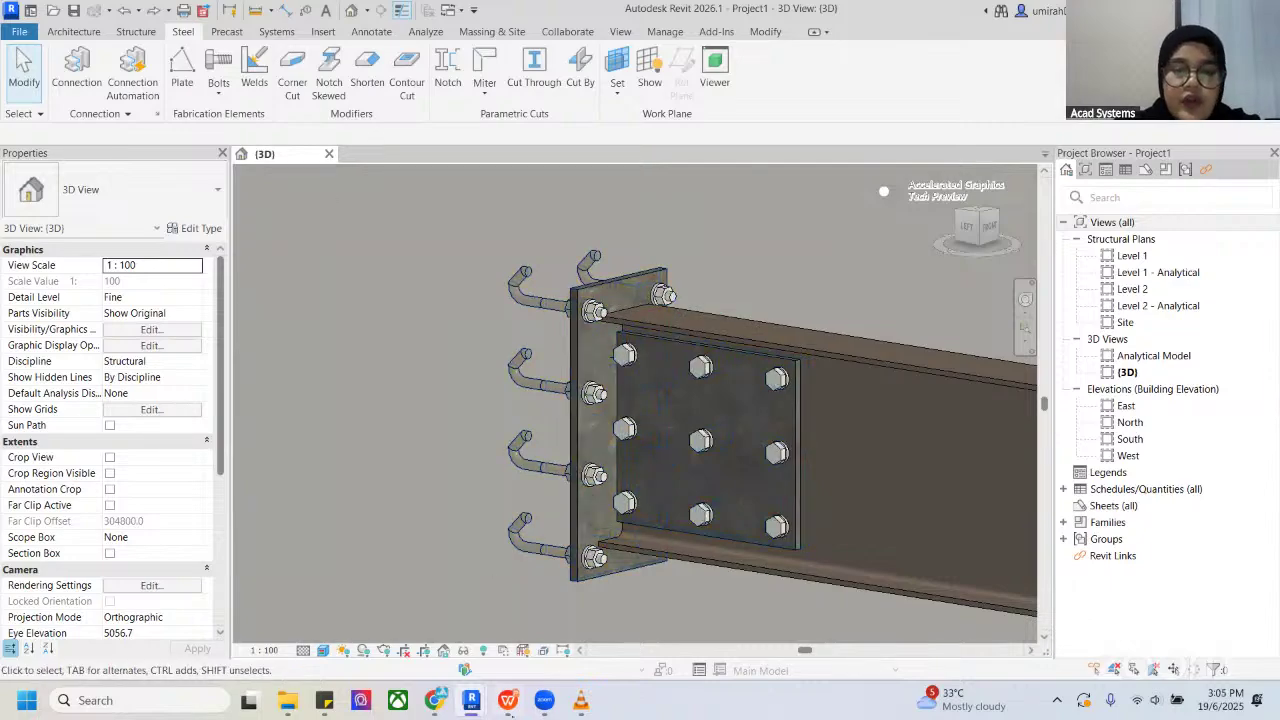
Step: Switch to the project window with the Level 2 structural plan and select the wall
{"action": "mouse_move", "coordinate": [471, 700]}
{"action": "left_click", "coordinate": [555, 663]}
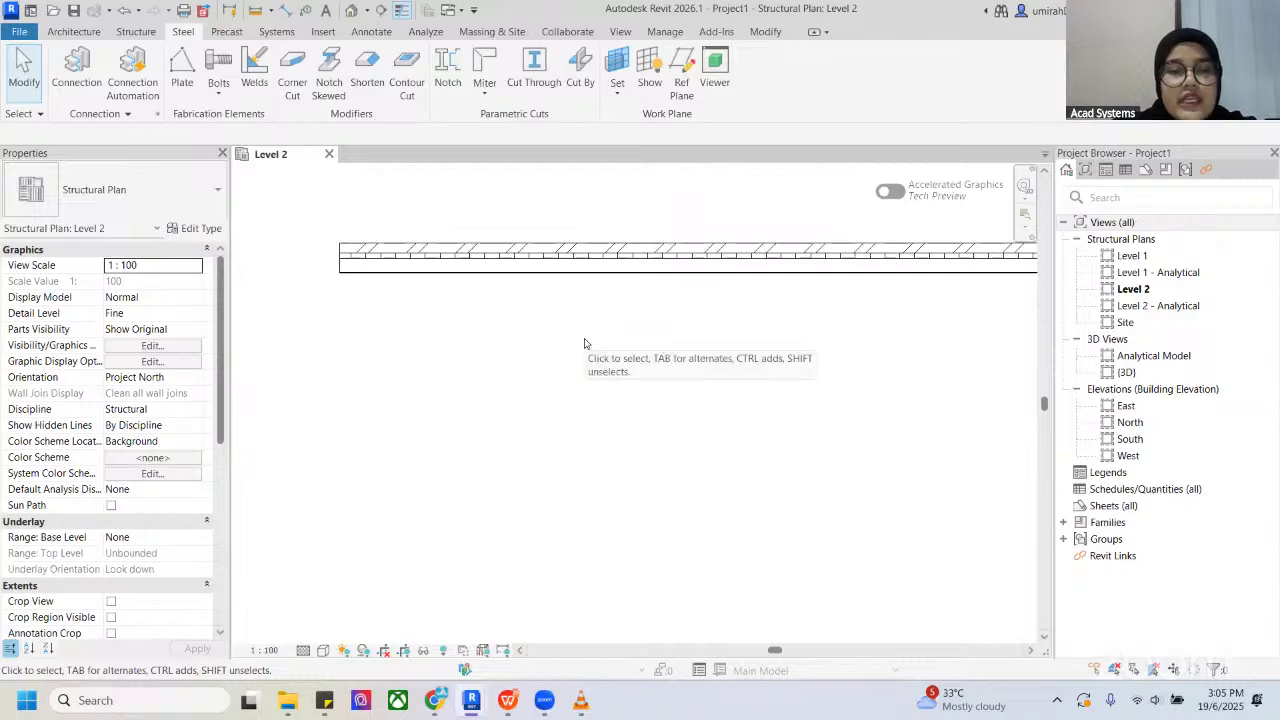
{"action": "left_click", "coordinate": [583, 278]}
{"action": "left_click", "coordinate": [583, 331]}
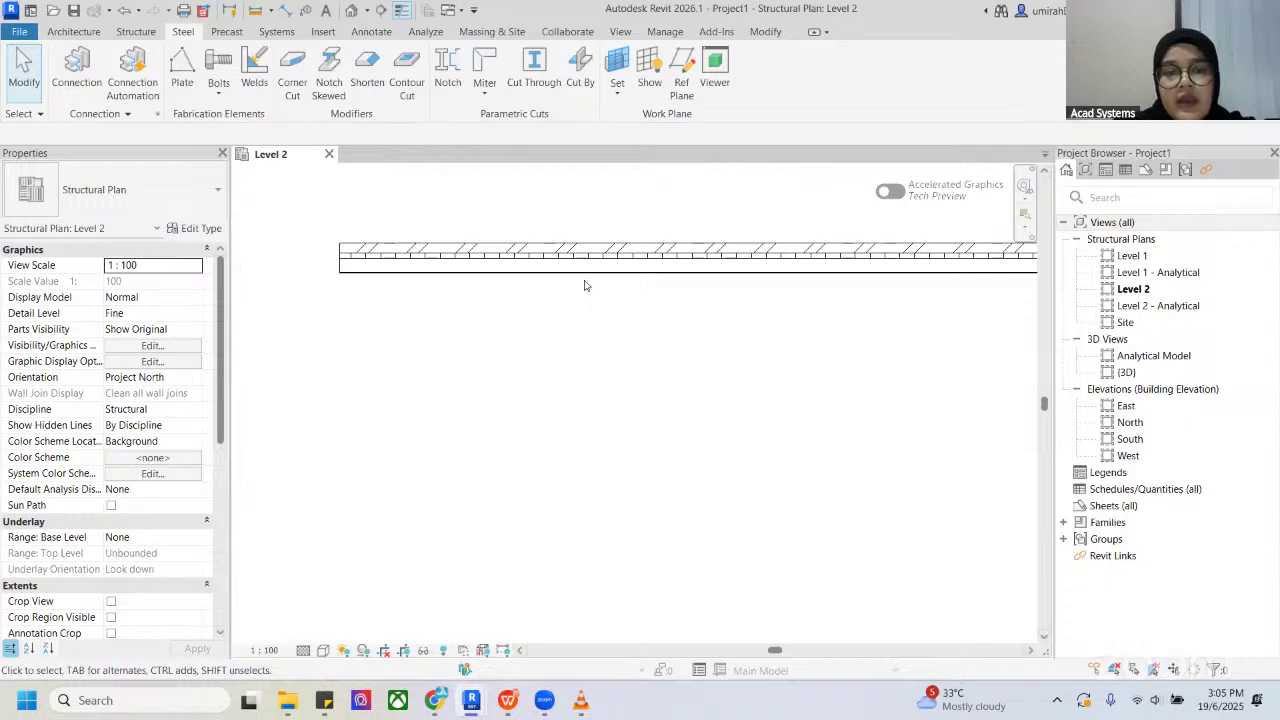
{"action": "left_click", "coordinate": [587, 280]}
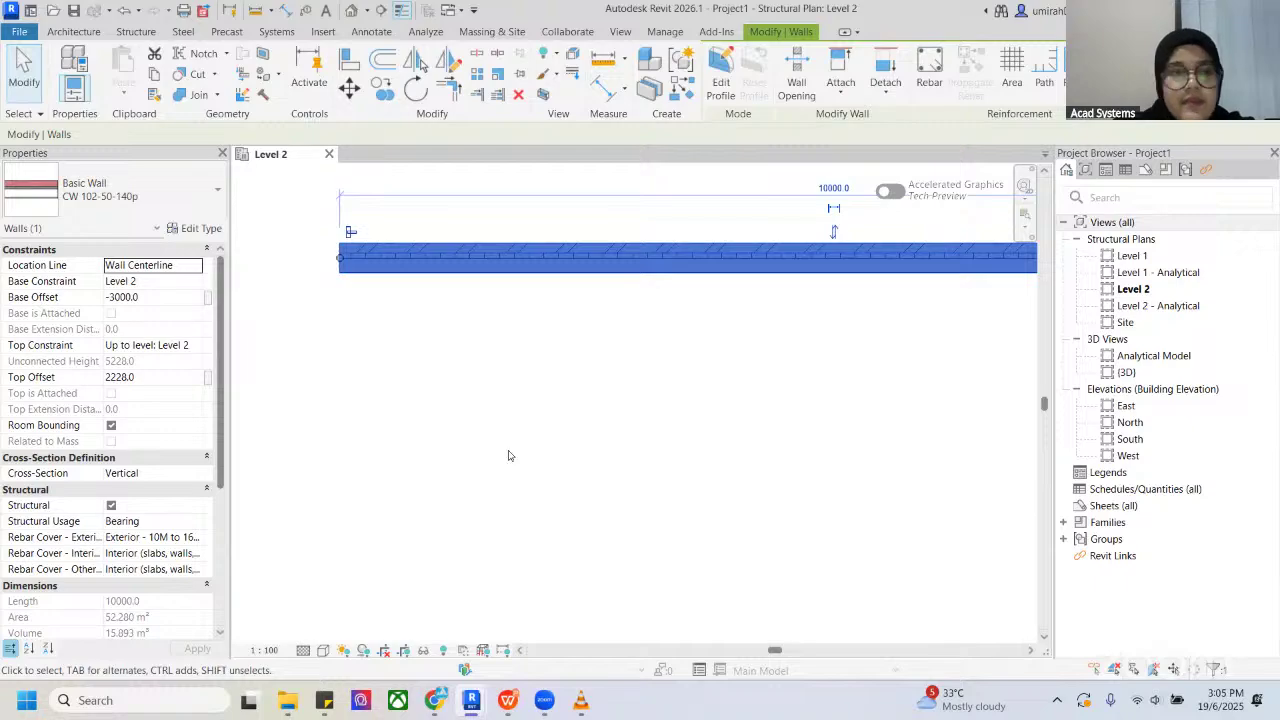
Step: Place a UB305x165x40 universal beam about 2200 mm long, perpendicular to the wall and ending just short of its lower face
{"action": "left_click", "coordinate": [137, 32]}
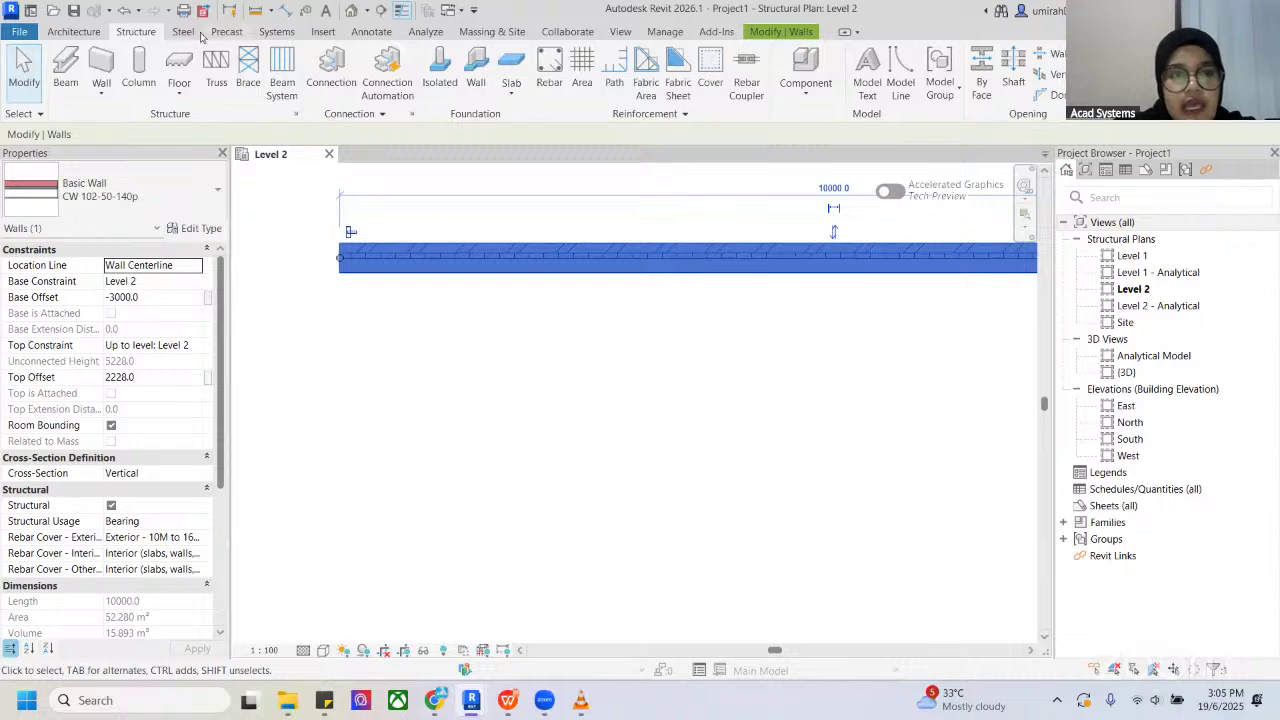
{"action": "left_click", "coordinate": [68, 78]}
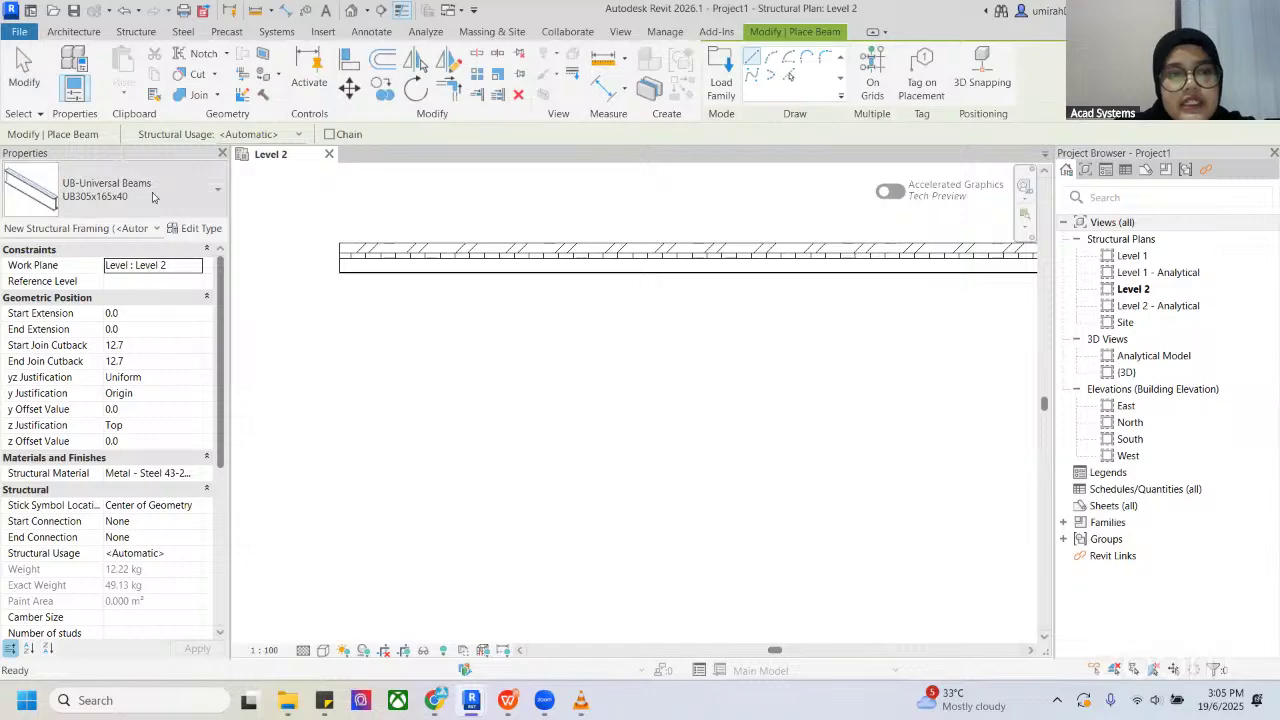
{"action": "left_click", "coordinate": [219, 189]}
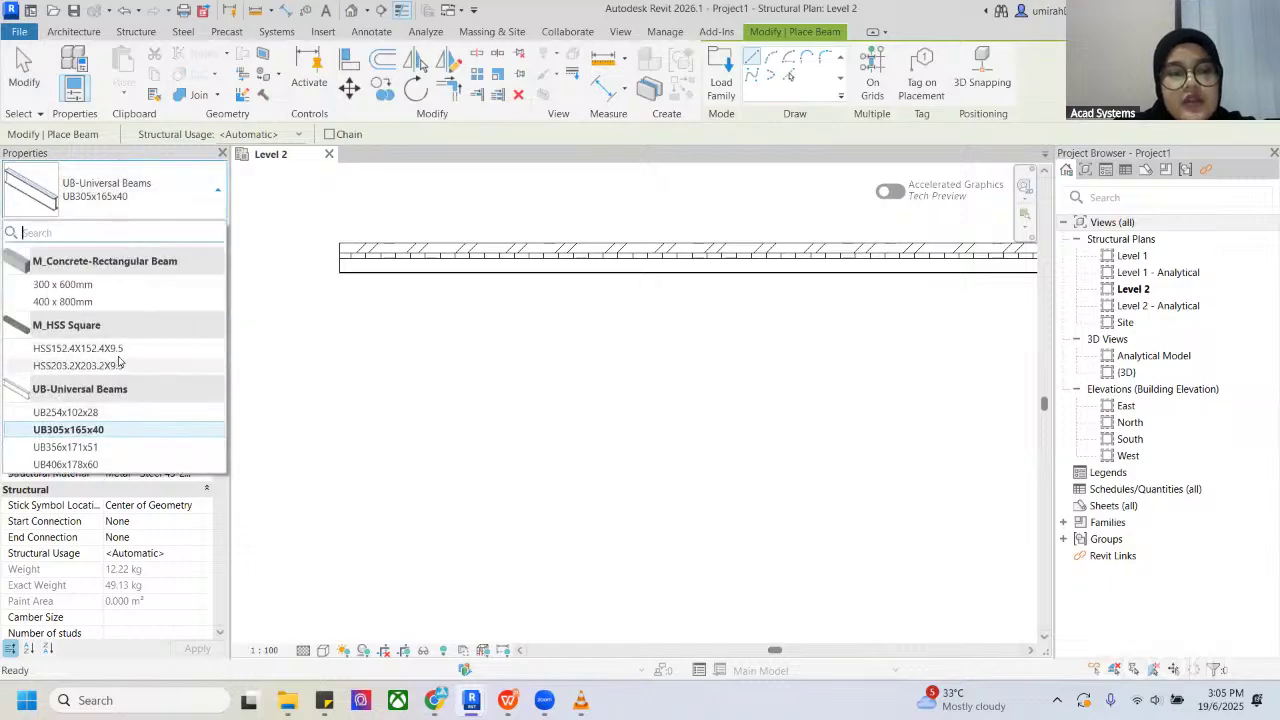
{"action": "mouse_move", "coordinate": [125, 287]}
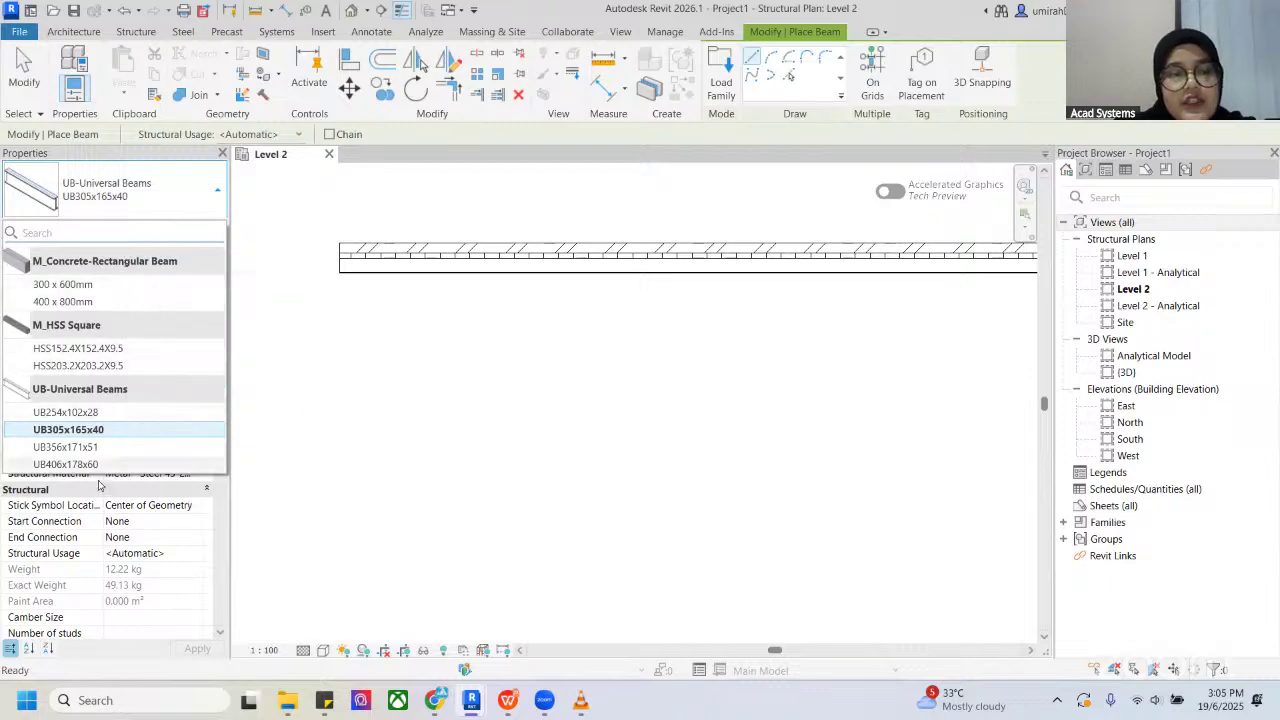
{"action": "mouse_move", "coordinate": [48, 435]}
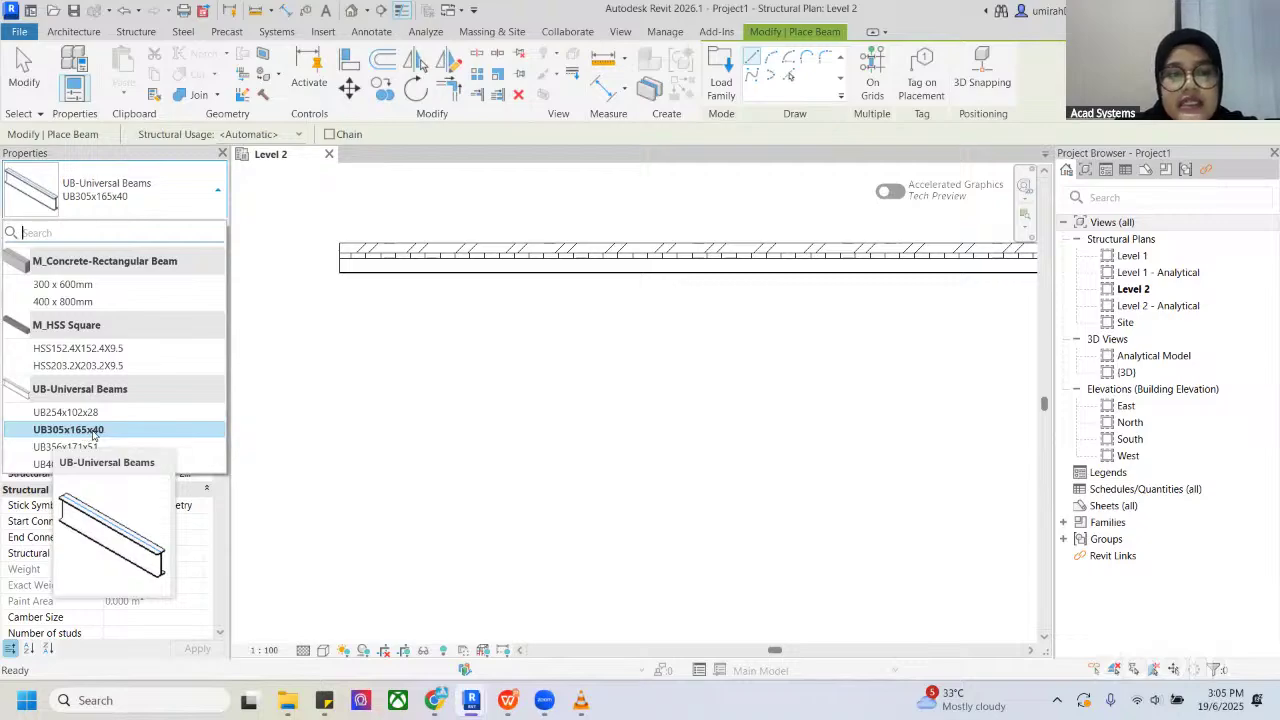
{"action": "left_click", "coordinate": [93, 431]}
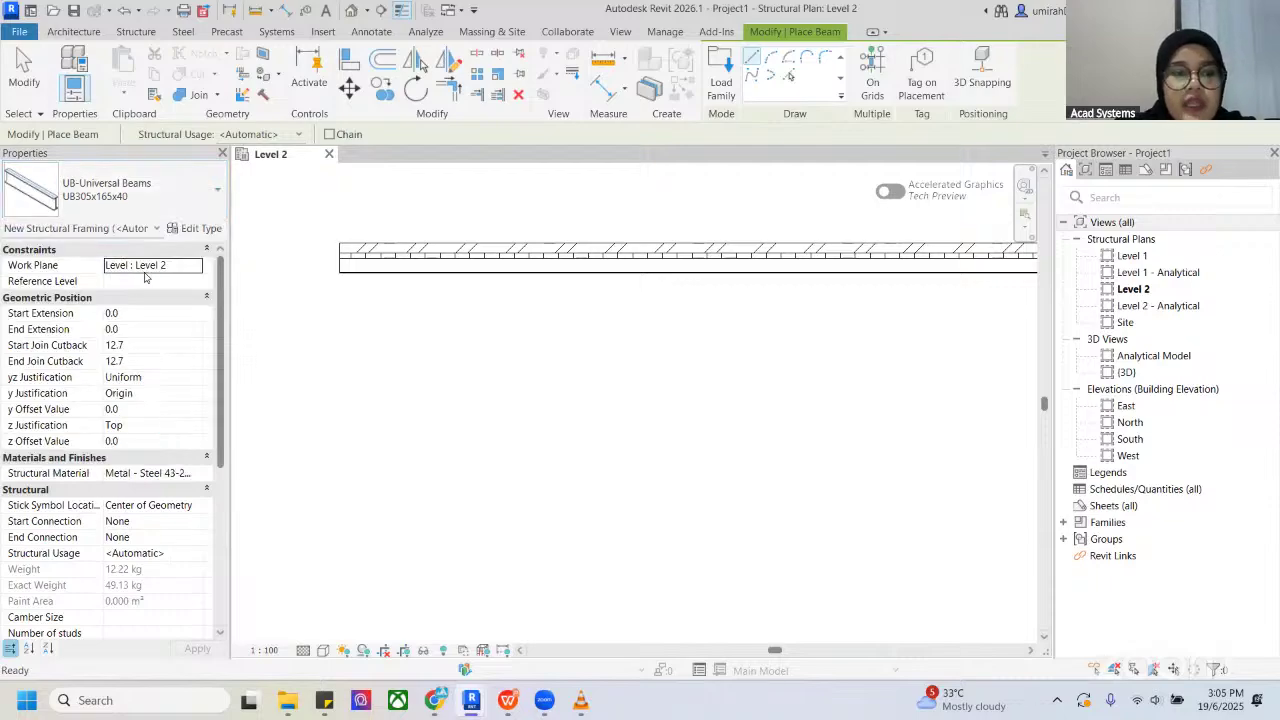
{"action": "left_click", "coordinate": [472, 498]}
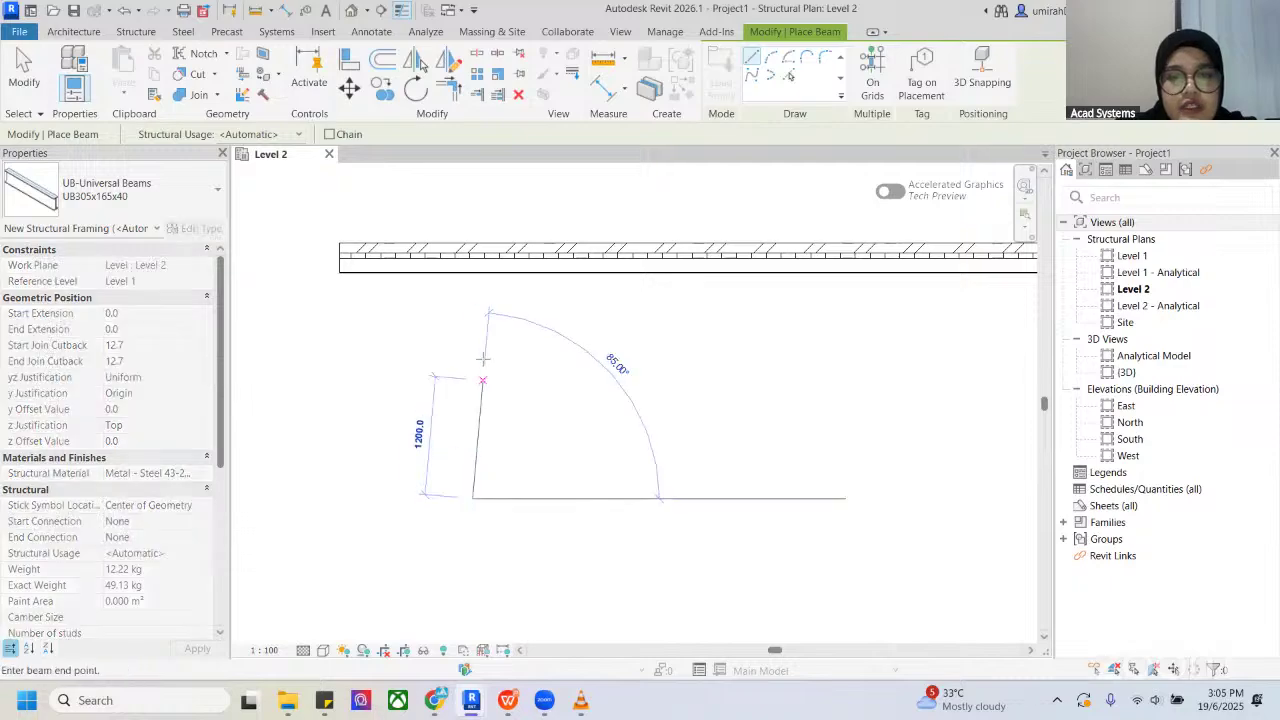
{"action": "left_click", "coordinate": [472, 282]}
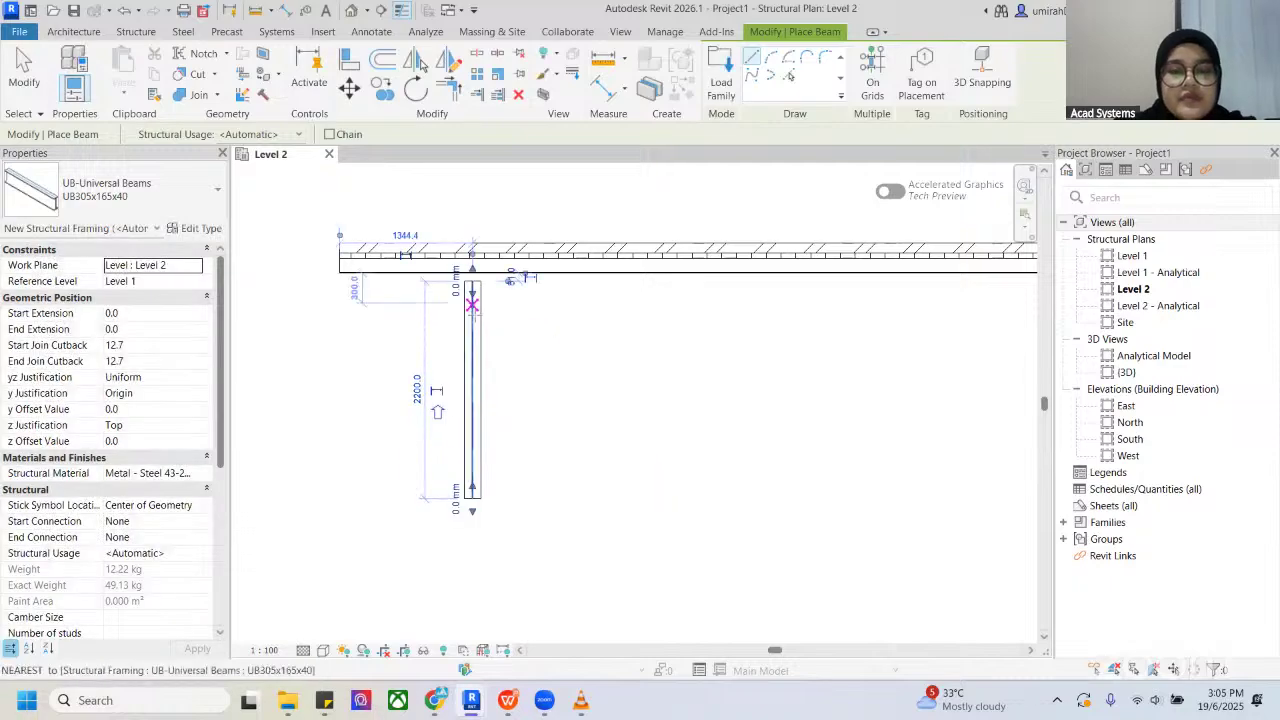
Step: Set the gap between the beam's upper end and the wall face to 13 mm
{"action": "scroll", "coordinate": [472, 285], "scroll_direction": "up", "scroll_amount": 3}
{"action": "middle_click_drag", "start_coordinate": [452, 284], "coordinate": [516, 287]}
{"action": "scroll", "coordinate": [526, 294], "scroll_direction": "up", "scroll_amount": 4}
{"action": "scroll", "coordinate": [543, 309], "scroll_direction": "down", "scroll_amount": 5}
{"action": "middle_click_drag", "start_coordinate": [573, 368], "coordinate": [573, 370]}
{"action": "scroll", "coordinate": [550, 290], "scroll_direction": "up", "scroll_amount": 5}
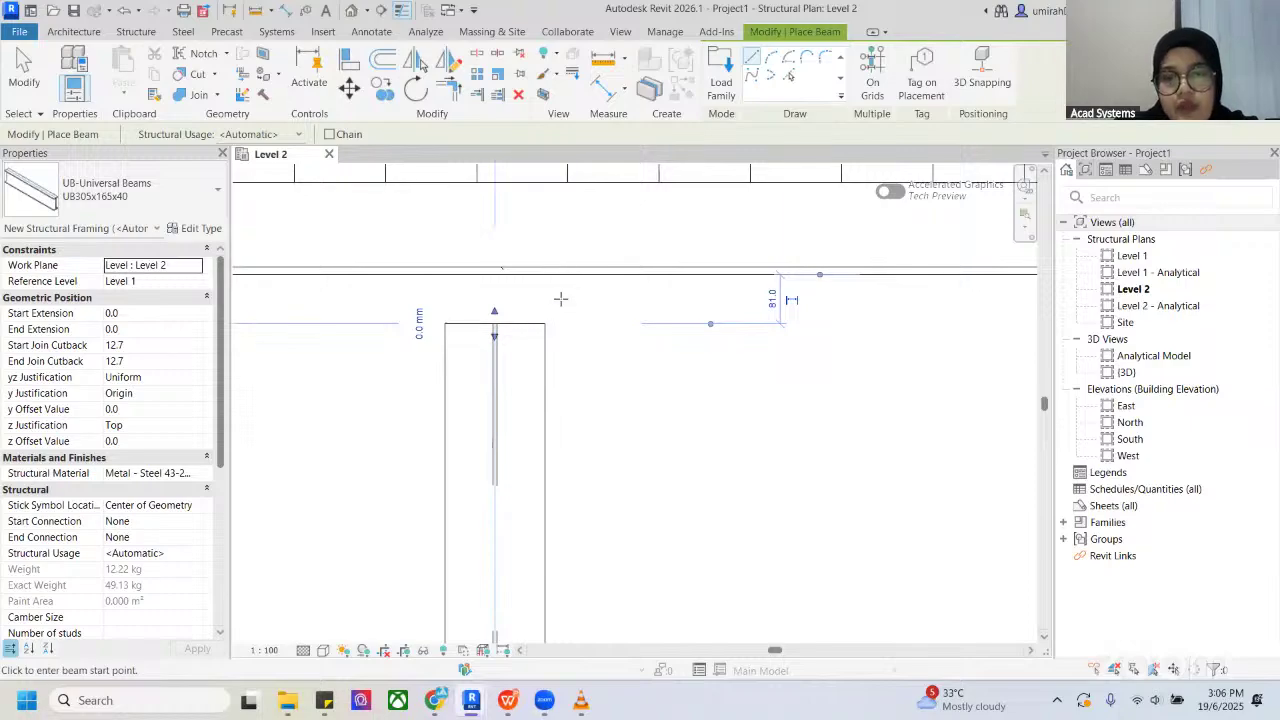
{"action": "left_click", "coordinate": [772, 299]}
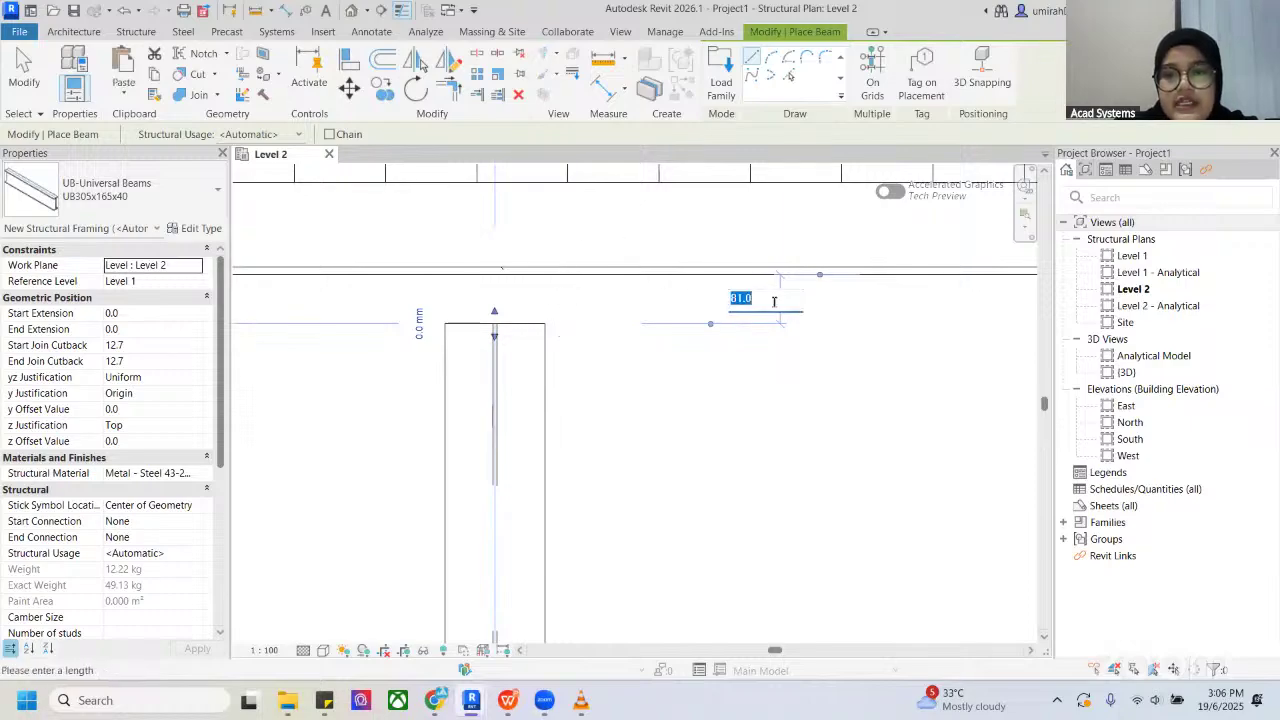
{"action": "type", "text": "13"}
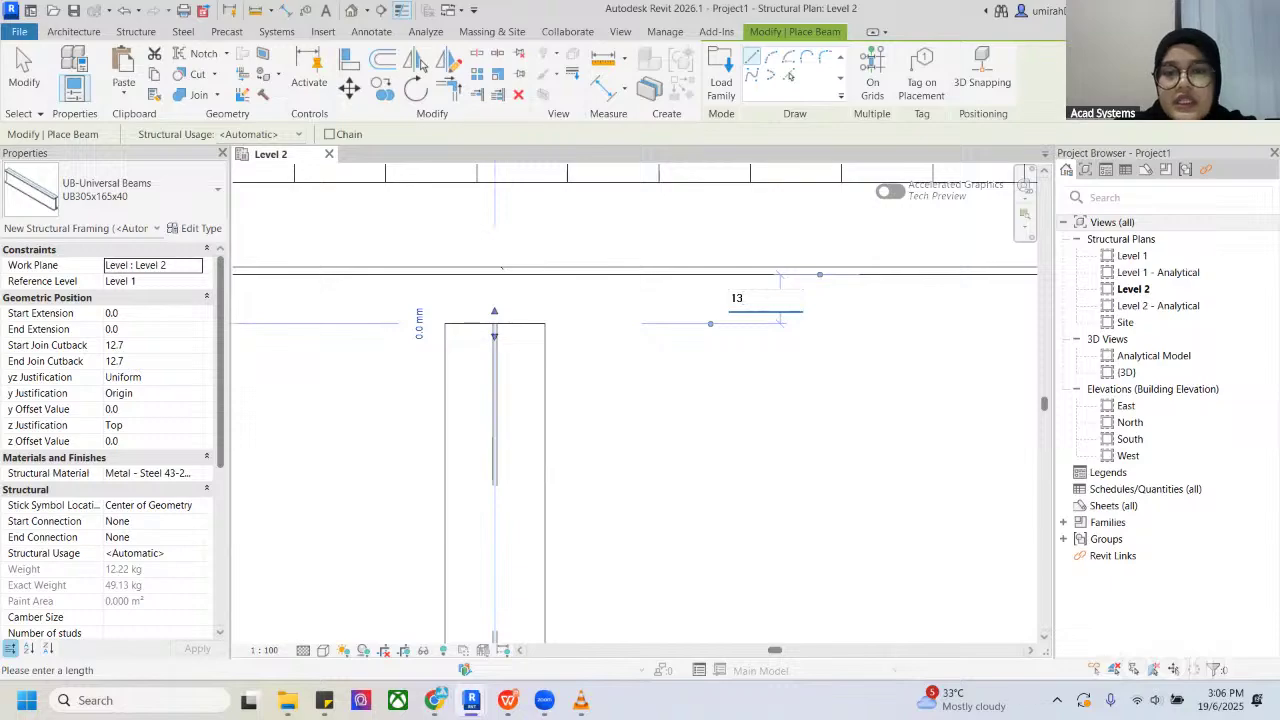
{"action": "key", "text": "Return"}
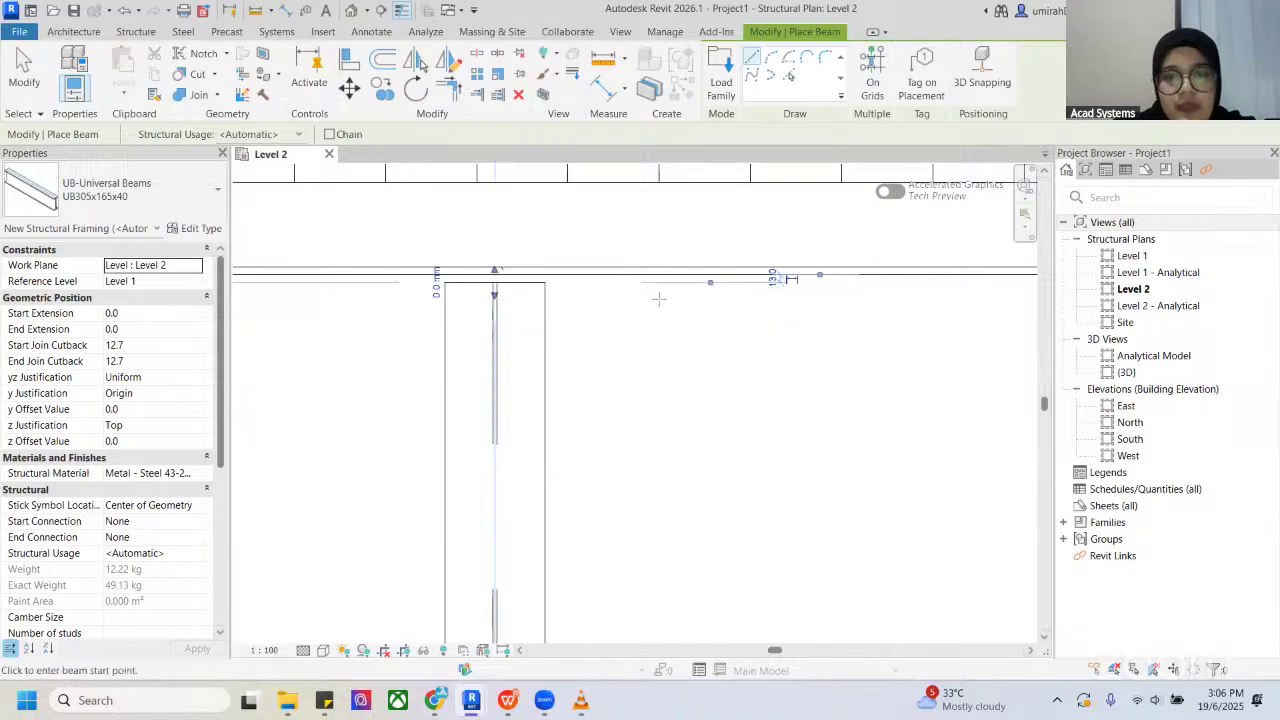
{"action": "scroll", "coordinate": [582, 300], "scroll_direction": "down", "scroll_amount": 3}
Step: Open the default 3D view, show the model in the Hidden Line visual style and finish placing beams
{"action": "left_click", "coordinate": [351, 11]}
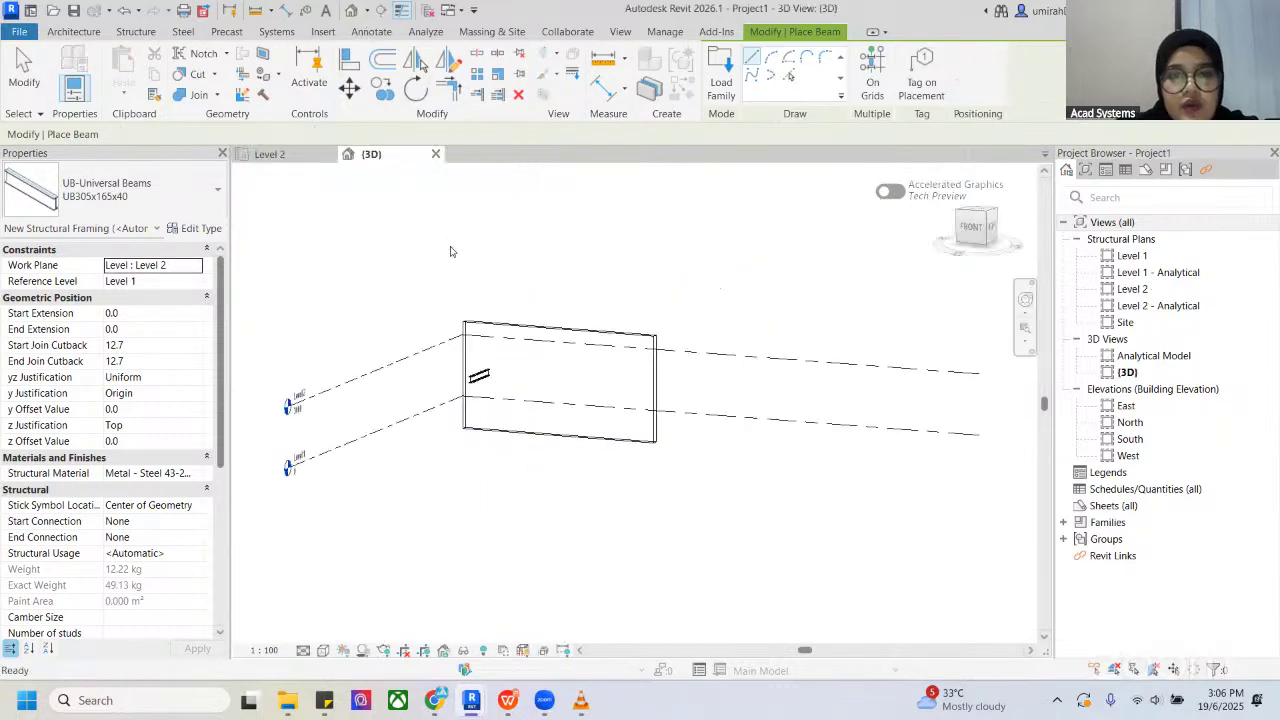
{"action": "scroll", "coordinate": [474, 368], "scroll_direction": "up", "scroll_amount": 3}
{"action": "middle_click_drag", "start_coordinate": [474, 368], "coordinate": [466, 425], "text": "shift"}
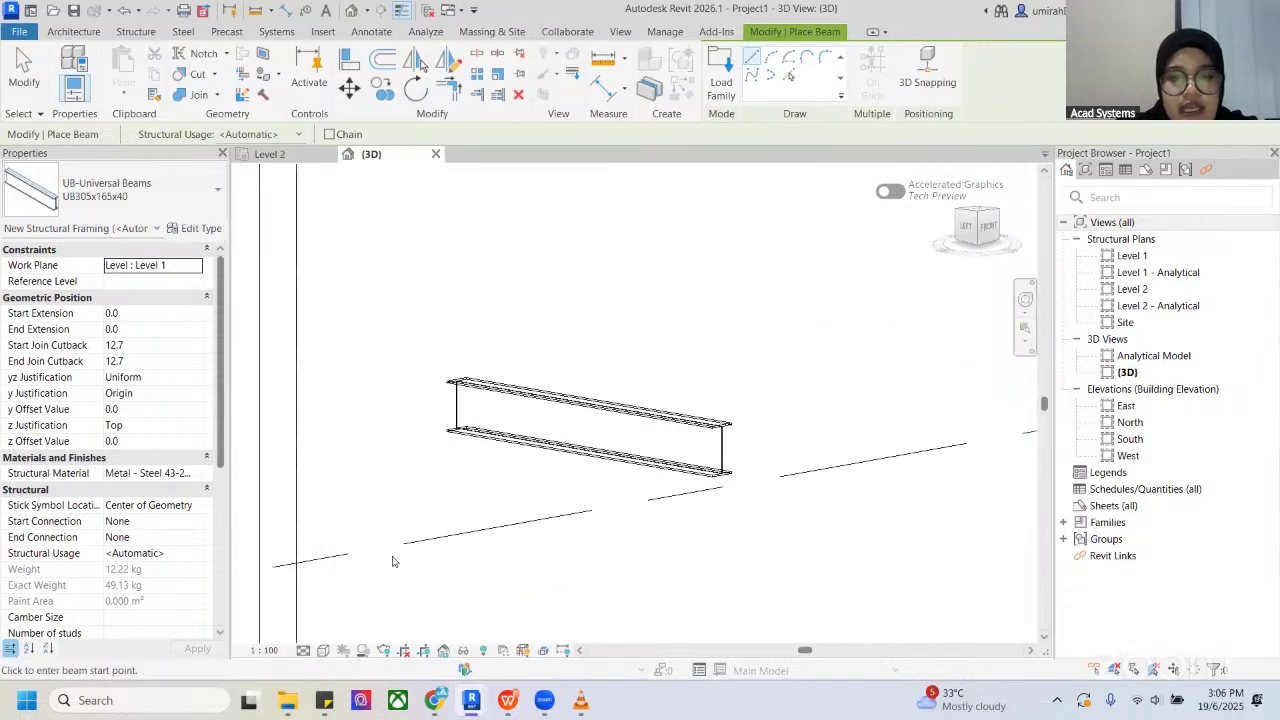
{"action": "left_click", "coordinate": [323, 650]}
{"action": "left_click", "coordinate": [380, 566]}
{"action": "scroll", "coordinate": [457, 403], "scroll_direction": "up", "scroll_amount": 2}
{"action": "middle_click_drag", "start_coordinate": [457, 403], "coordinate": [581, 403], "text": "shift"}
{"action": "key", "text": "Escape"}
Step: Select the beam in 3D and examine its end facing the wall up close
{"action": "left_click", "coordinate": [672, 414]}
{"action": "middle_click_drag", "start_coordinate": [664, 428], "coordinate": [594, 415], "text": "shift"}
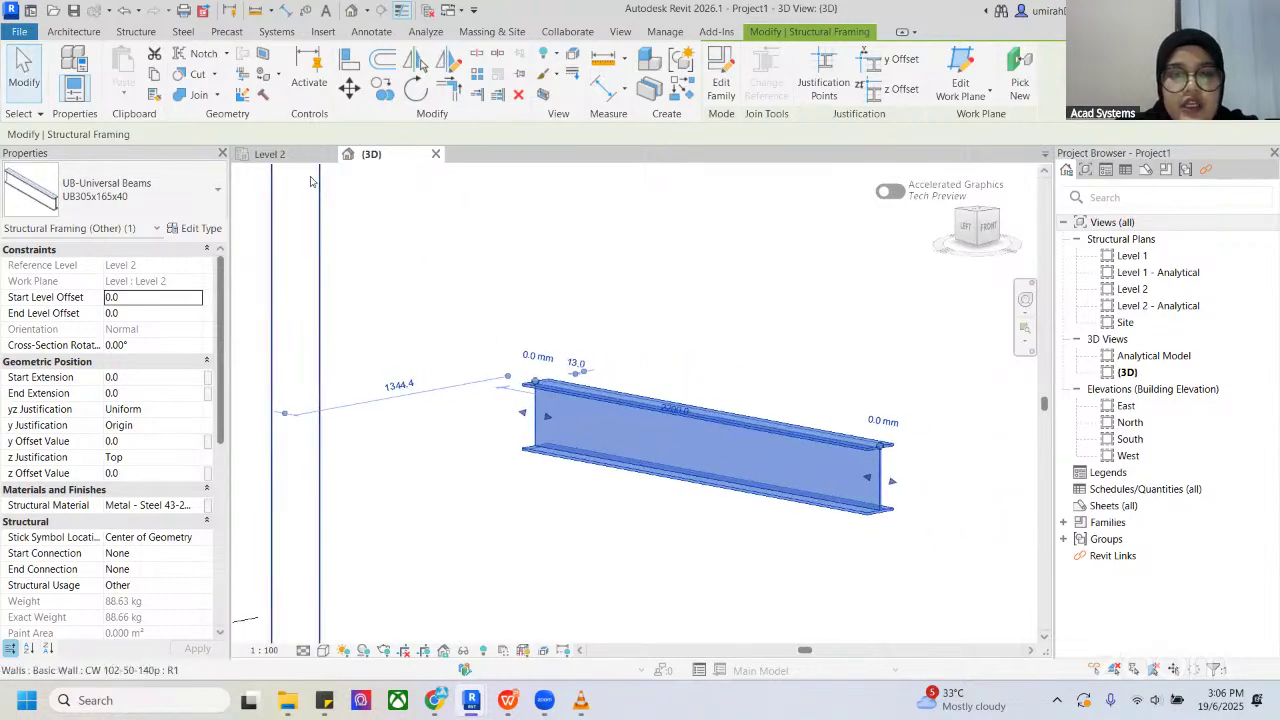
{"action": "left_click", "coordinate": [489, 358]}
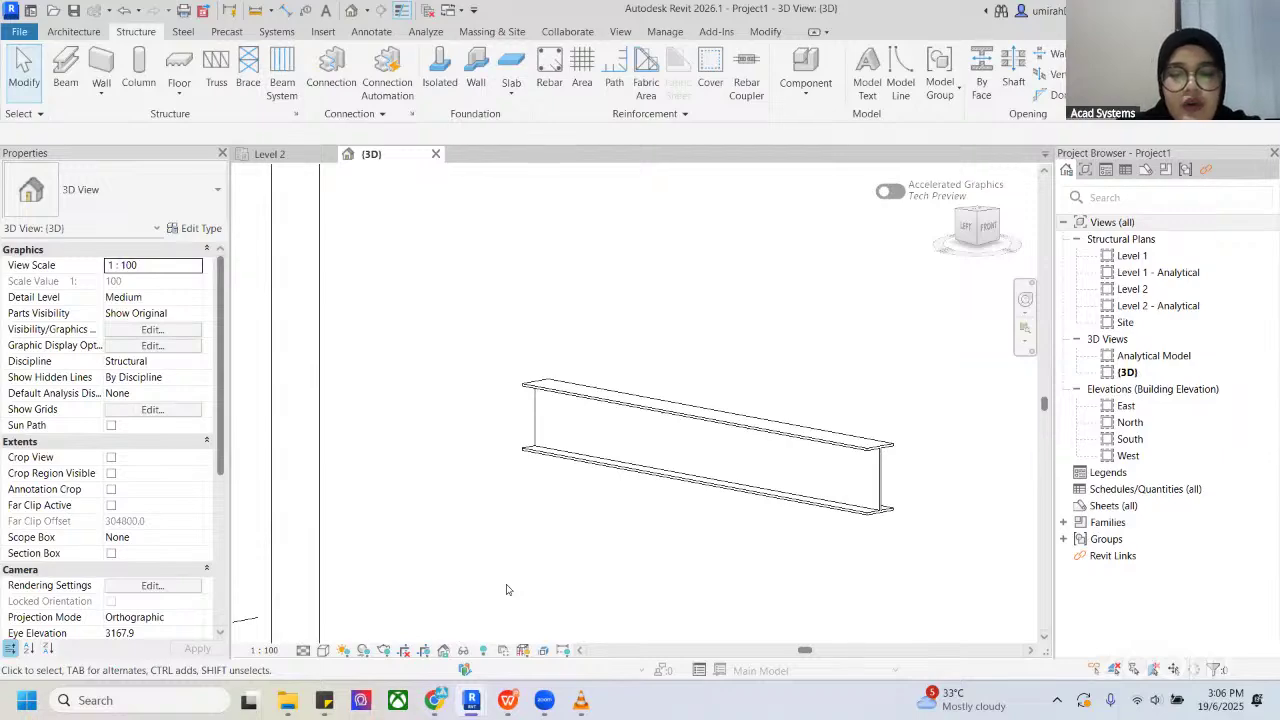
{"action": "scroll", "coordinate": [550, 430], "scroll_direction": "up", "scroll_amount": 3}
{"action": "middle_click_drag", "start_coordinate": [543, 408], "coordinate": [519, 409], "text": "shift"}
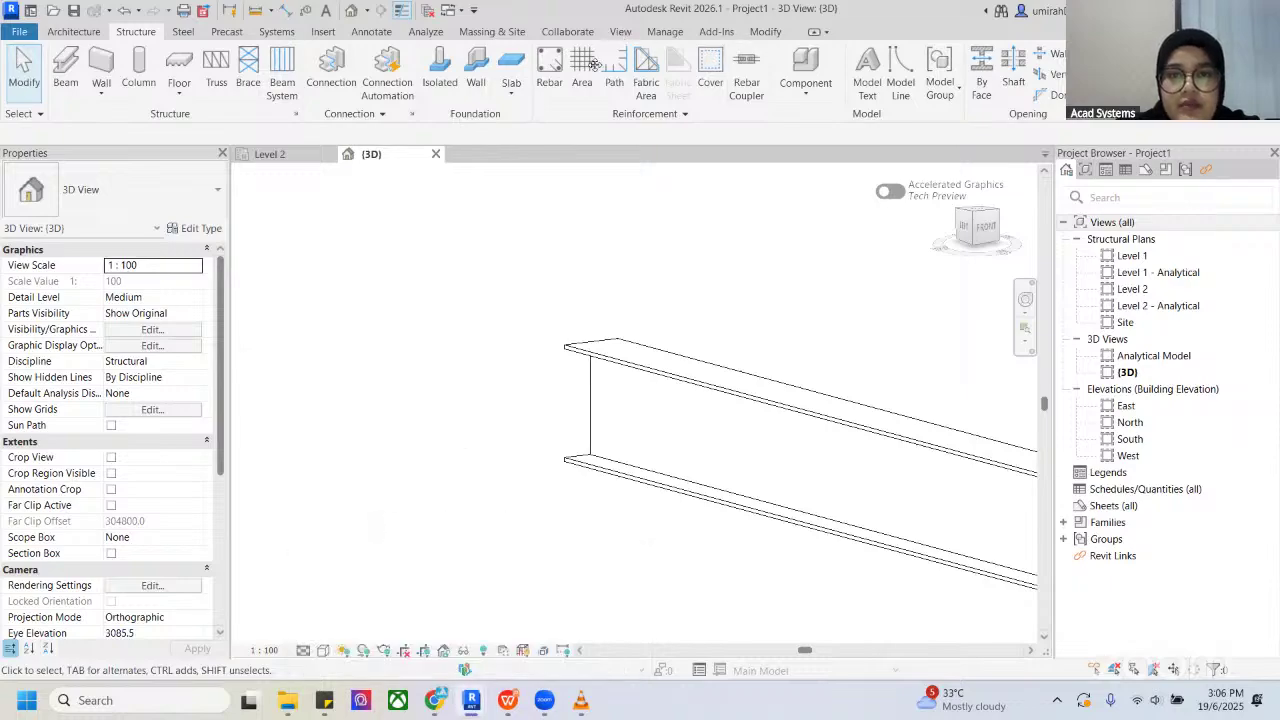
Step: Start a steel fabrication plate and pick the wall face on the beam side as its work plane
{"action": "left_click", "coordinate": [184, 33]}
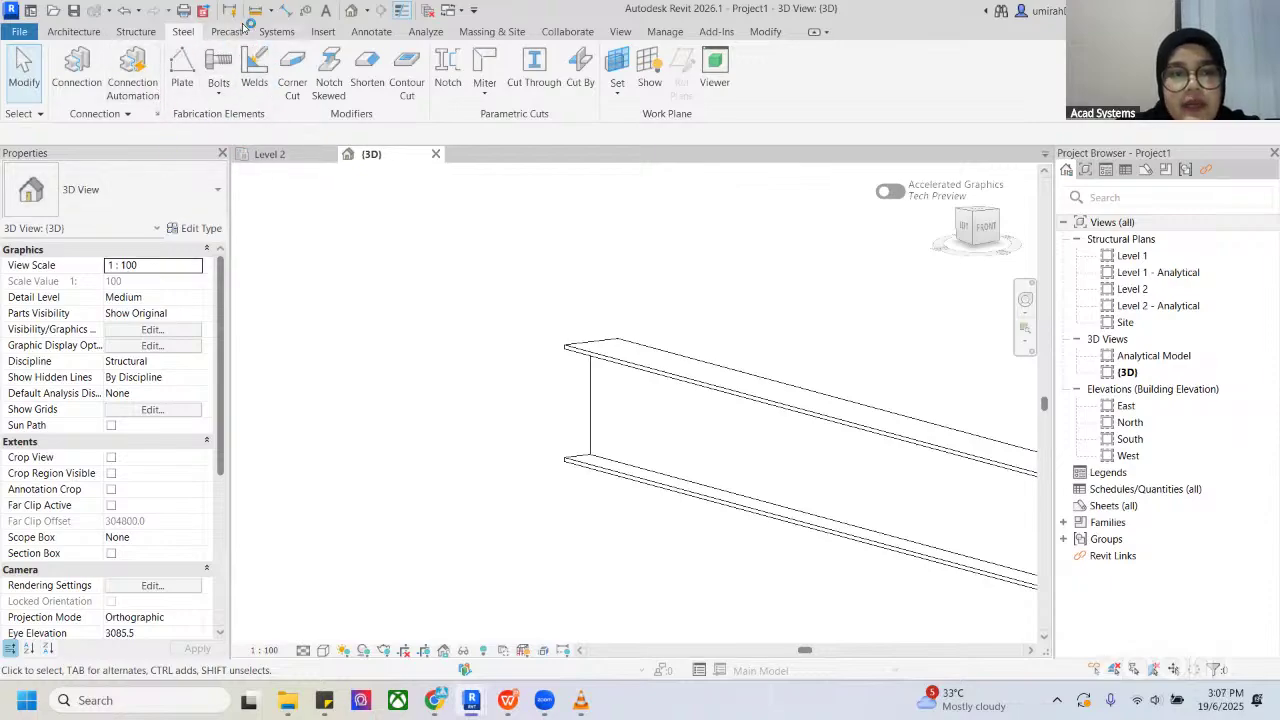
{"action": "left_click", "coordinate": [182, 72]}
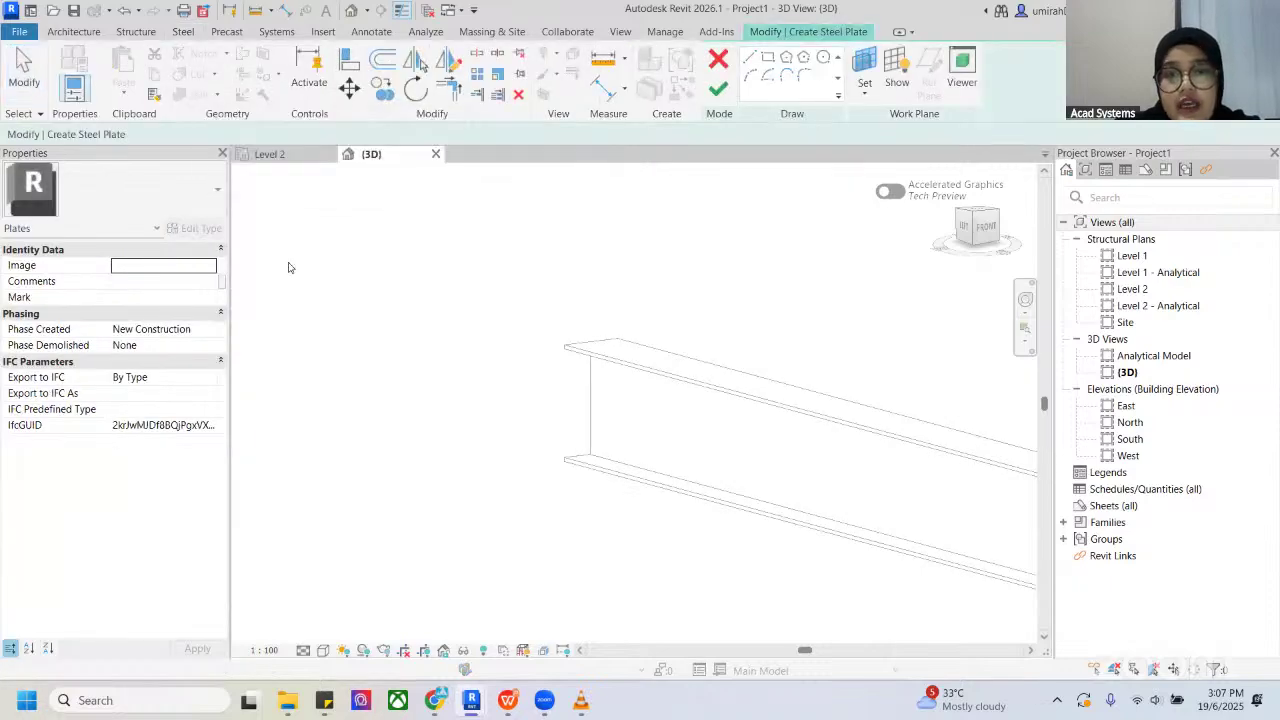
{"action": "scroll", "coordinate": [422, 221], "scroll_direction": "down", "scroll_amount": 4}
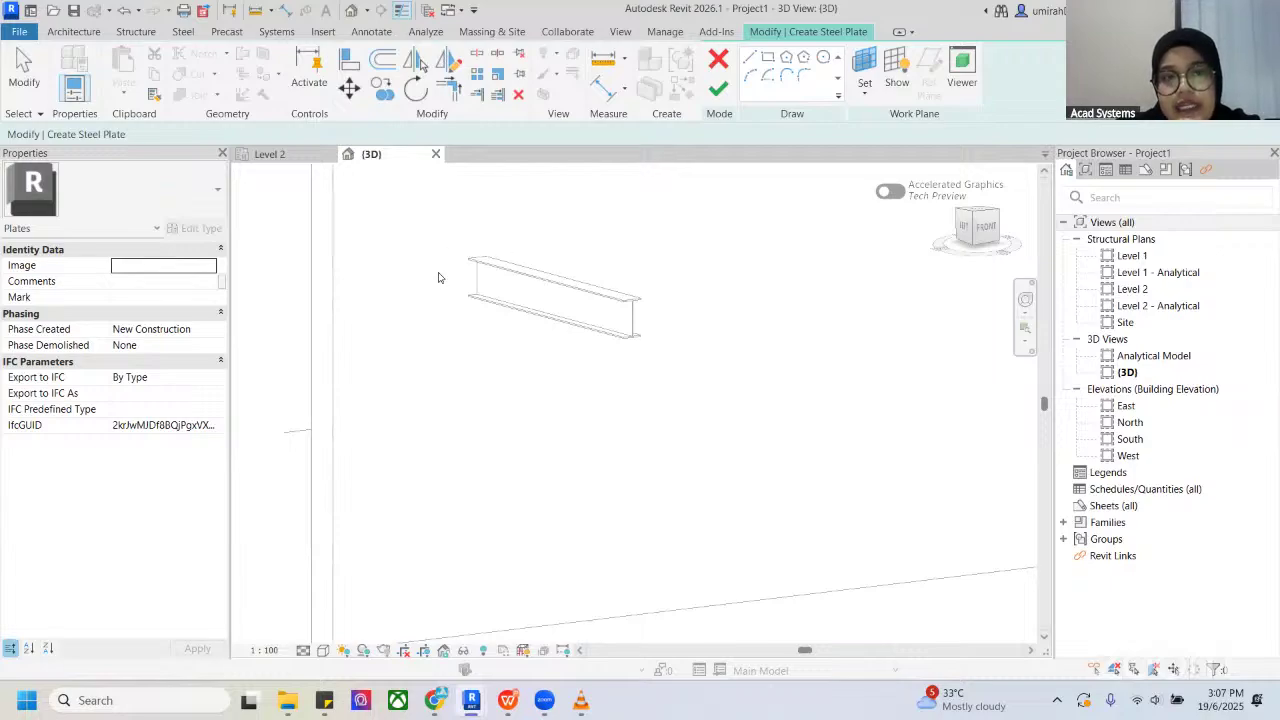
{"action": "scroll", "coordinate": [443, 267], "scroll_direction": "down", "scroll_amount": 2}
{"action": "middle_click_drag", "start_coordinate": [443, 269], "coordinate": [430, 370]}
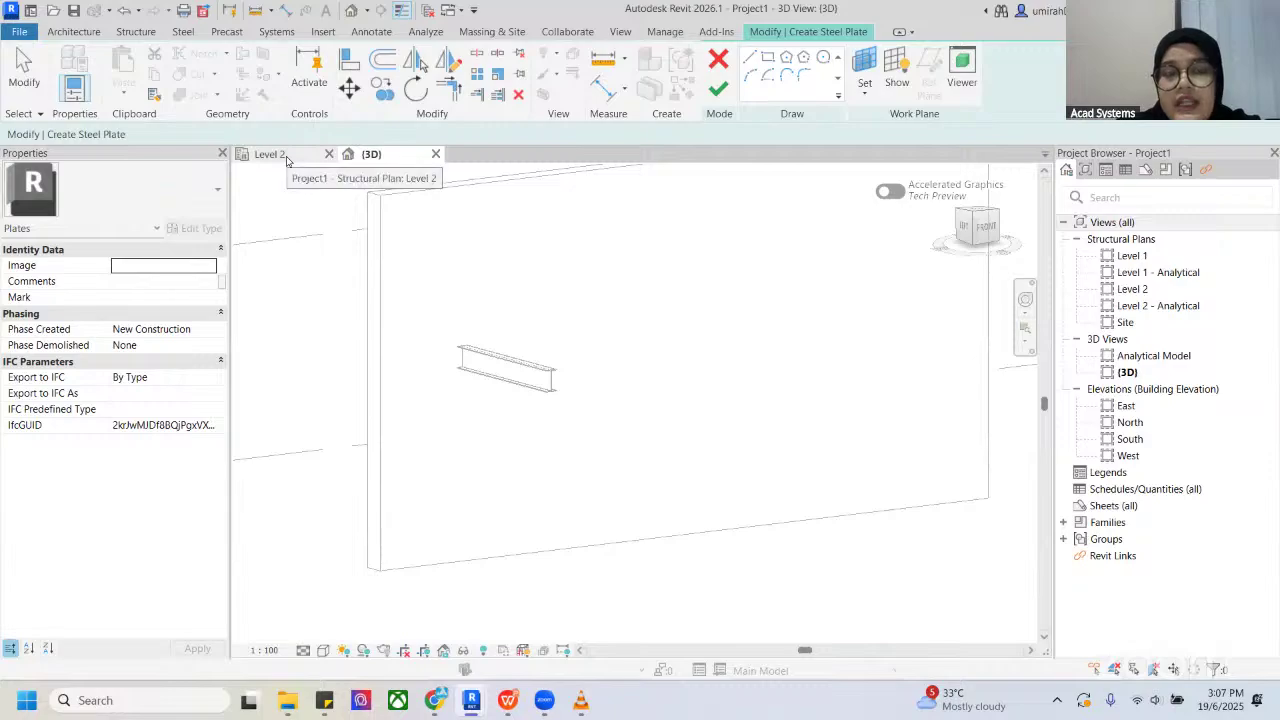
{"action": "middle_click_drag", "start_coordinate": [392, 242], "coordinate": [447, 228]}
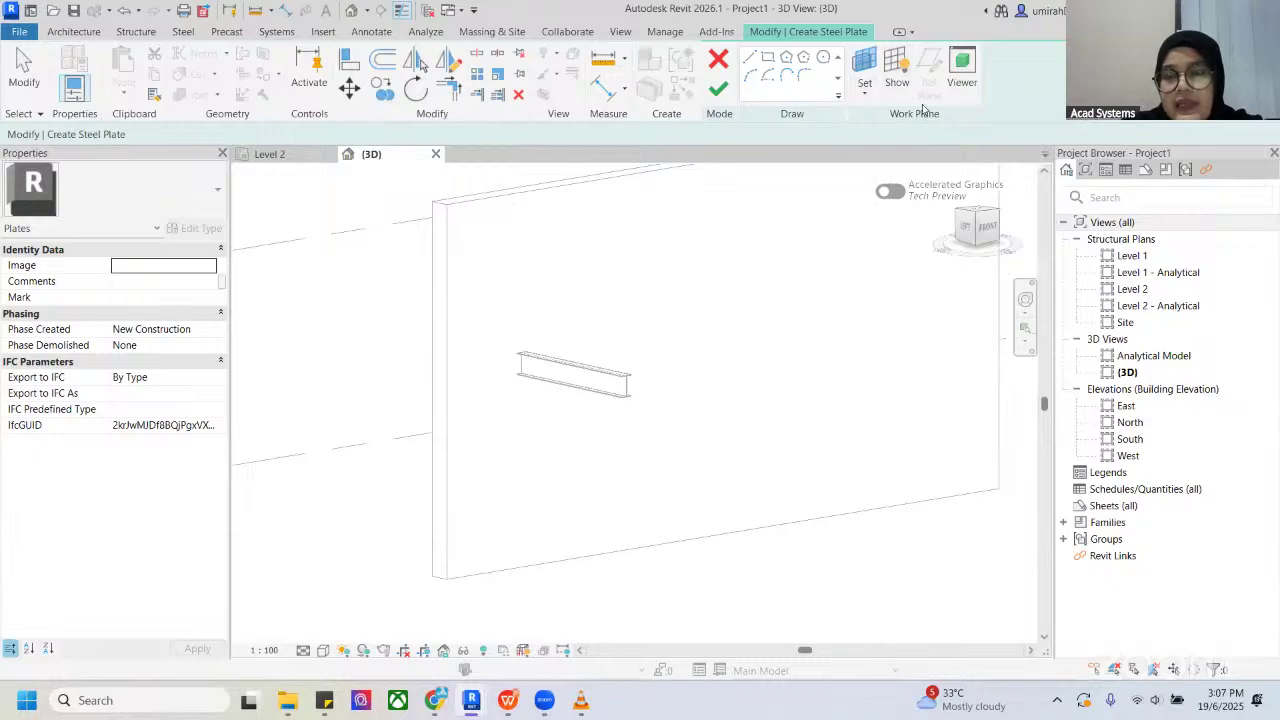
{"action": "left_click", "coordinate": [866, 94]}
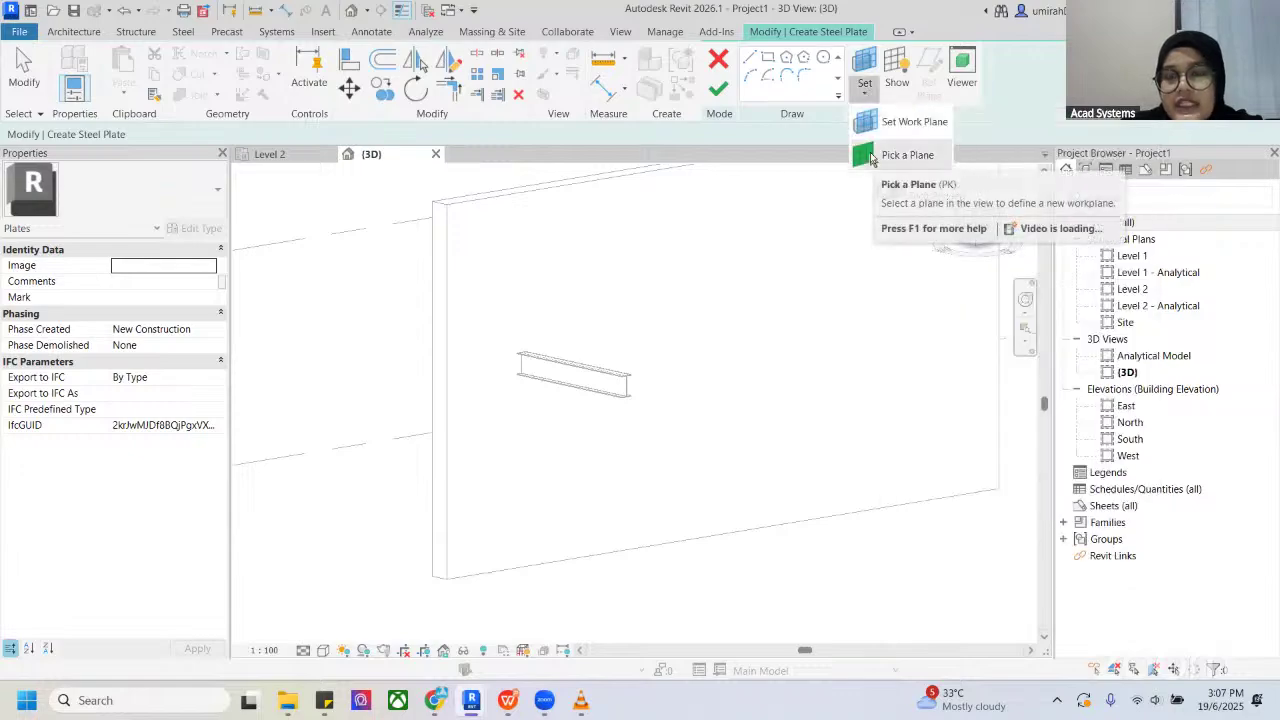
{"action": "left_click", "coordinate": [871, 157]}
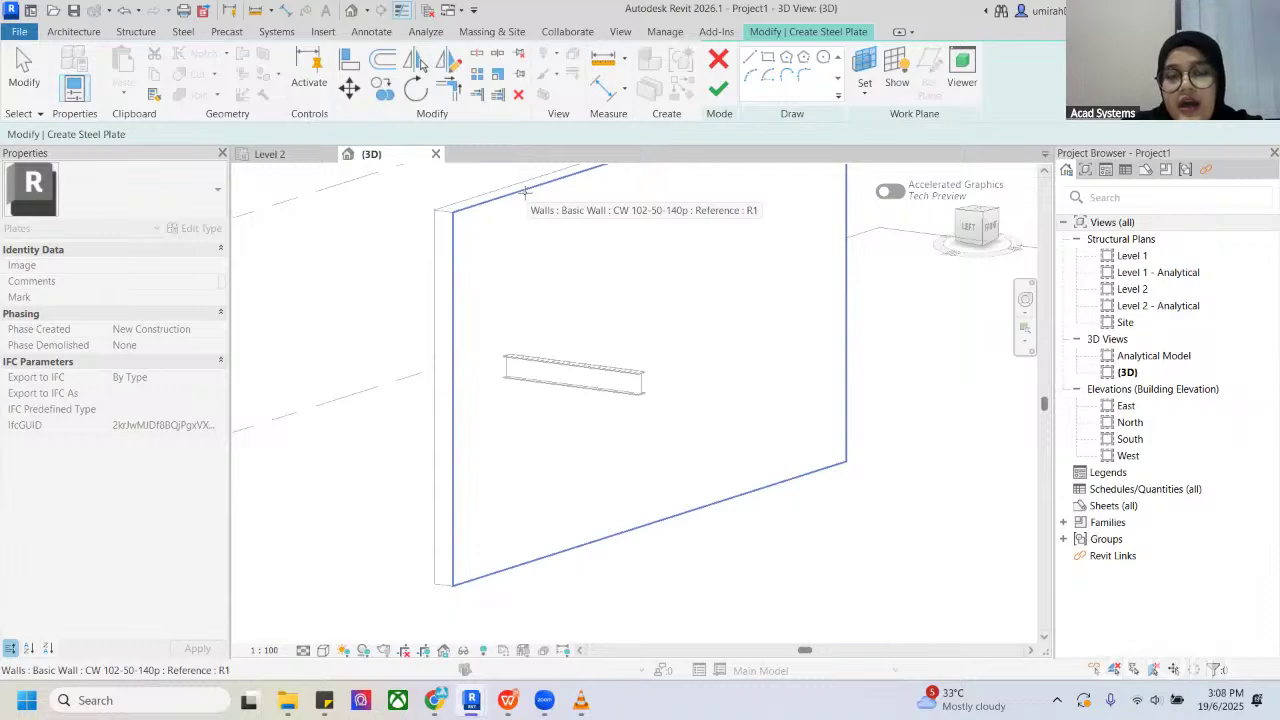
{"action": "left_click", "coordinate": [525, 190]}
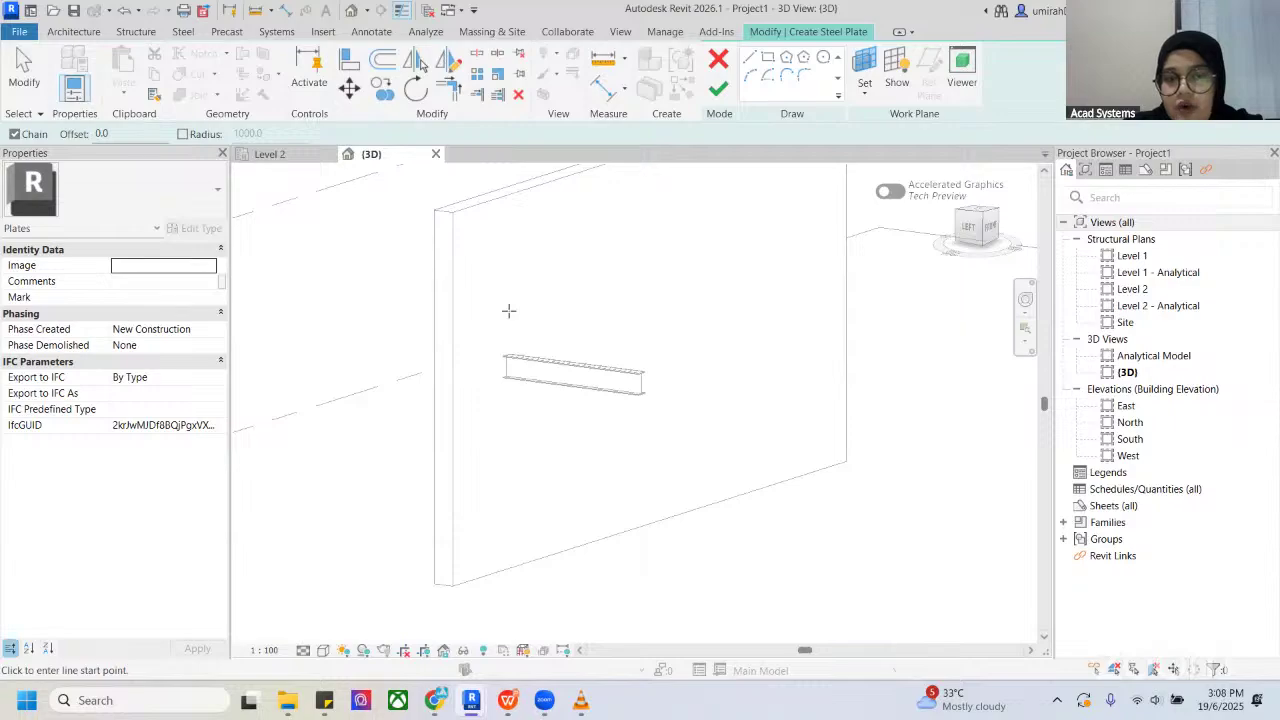
Step: Open the South elevation and sketch a rectangular plate boundary about 320 by 440 mm around the beam's section
{"action": "middle_click_drag", "start_coordinate": [497, 322], "coordinate": [477, 318], "text": "shift"}
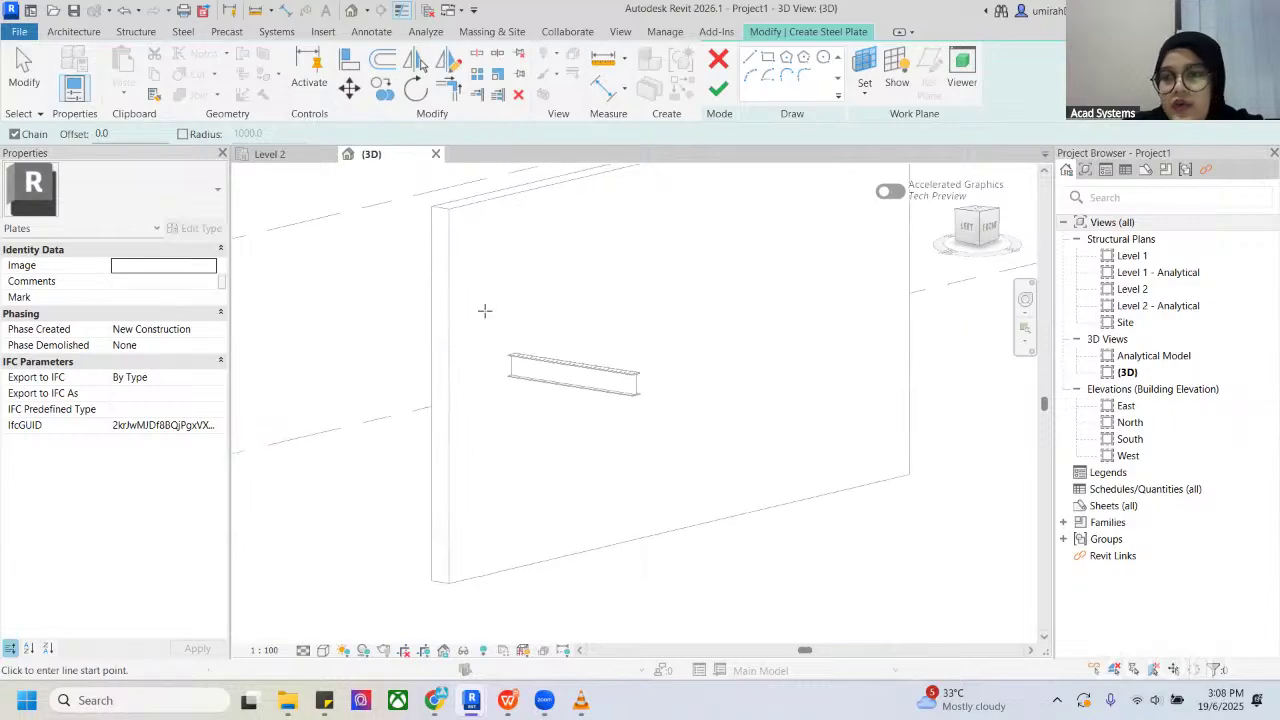
{"action": "double_click", "coordinate": [1148, 443]}
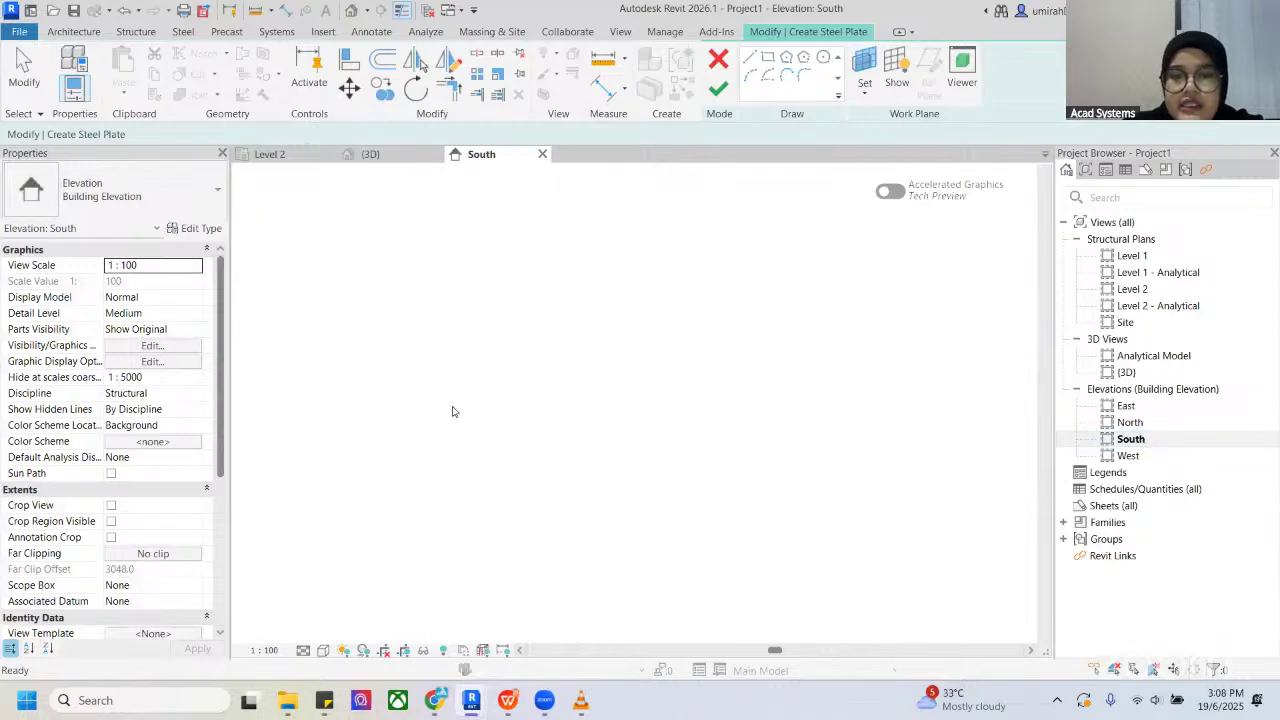
{"action": "scroll", "coordinate": [515, 340], "scroll_direction": "up", "scroll_amount": 2}
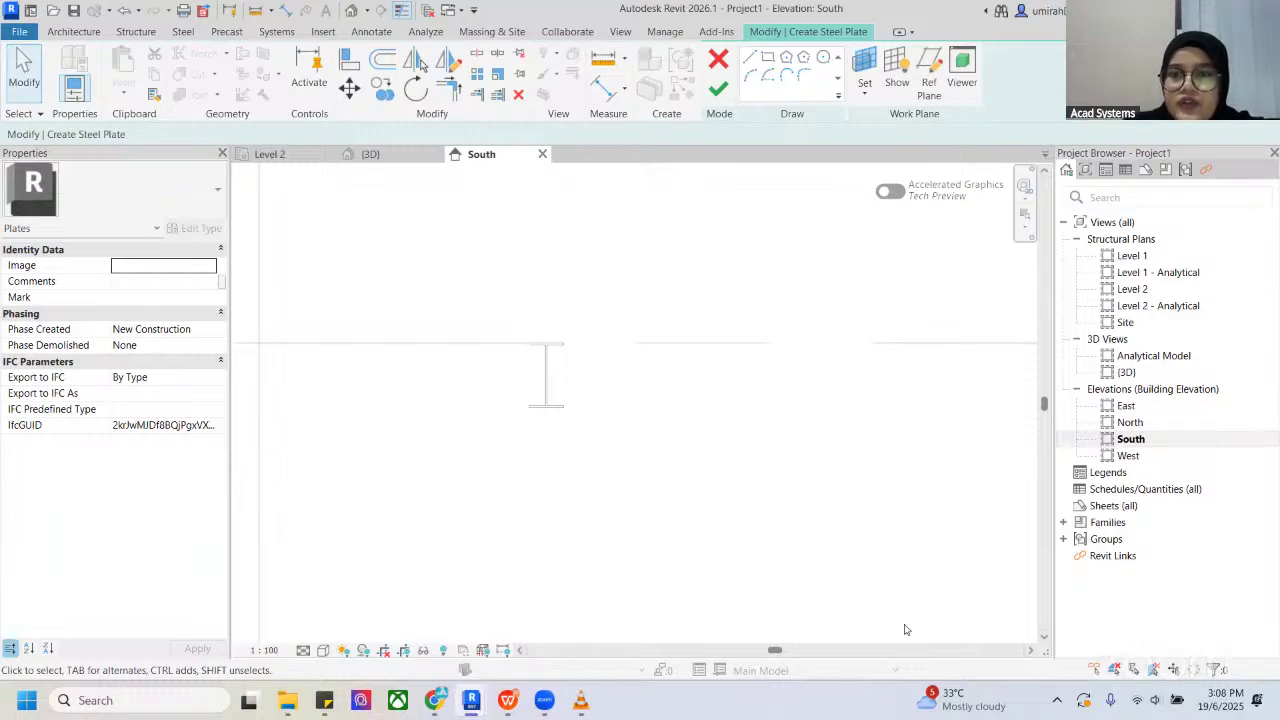
{"action": "left_click", "coordinate": [770, 65]}
{"action": "scroll", "coordinate": [526, 349], "scroll_direction": "up", "scroll_amount": 2}
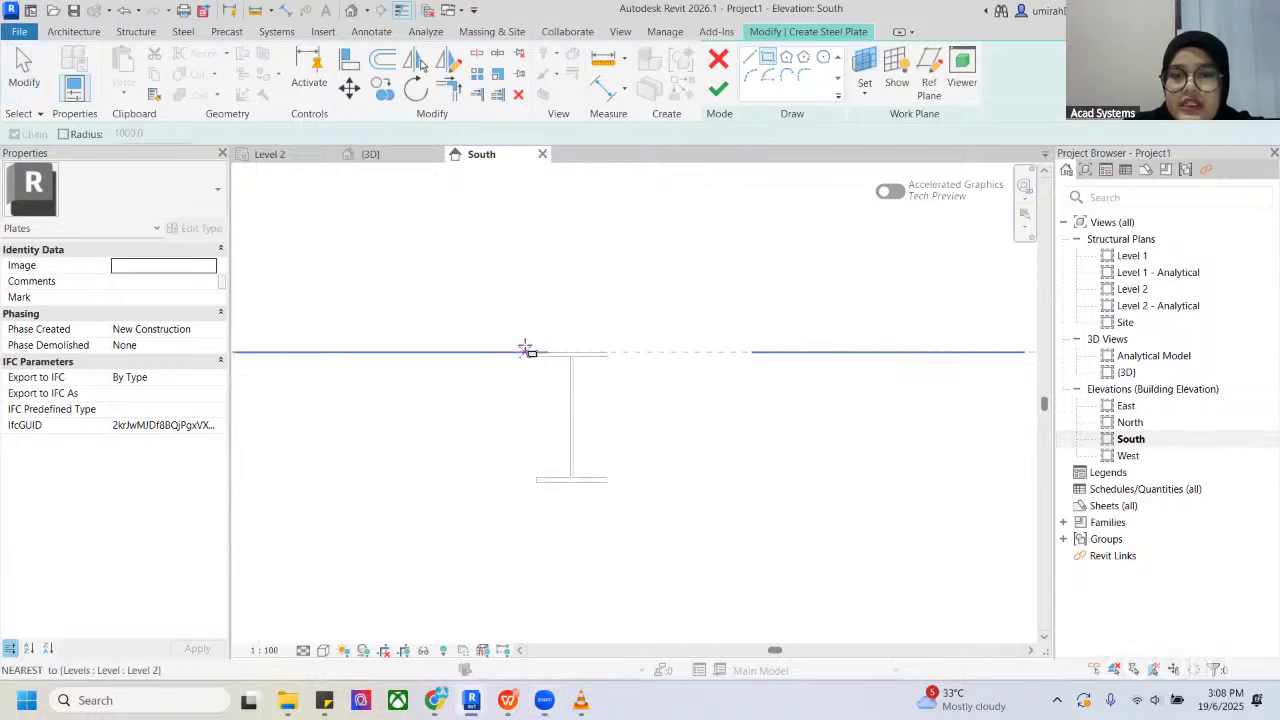
{"action": "left_click", "coordinate": [472, 289]}
{"action": "left_click", "coordinate": [610, 477]}
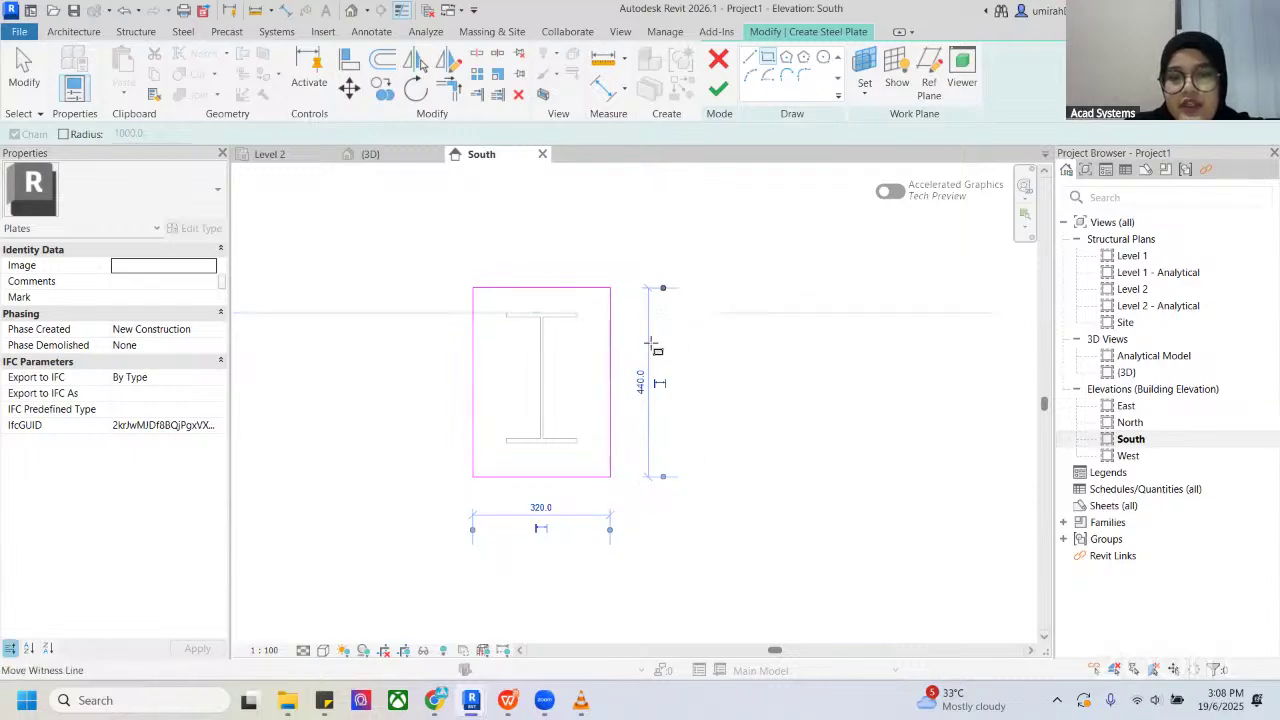
{"action": "key", "text": "Escape"}
Step: Set the plate boundary's top edge 40 mm above the top of the beam
{"action": "left_click", "coordinate": [580, 289]}
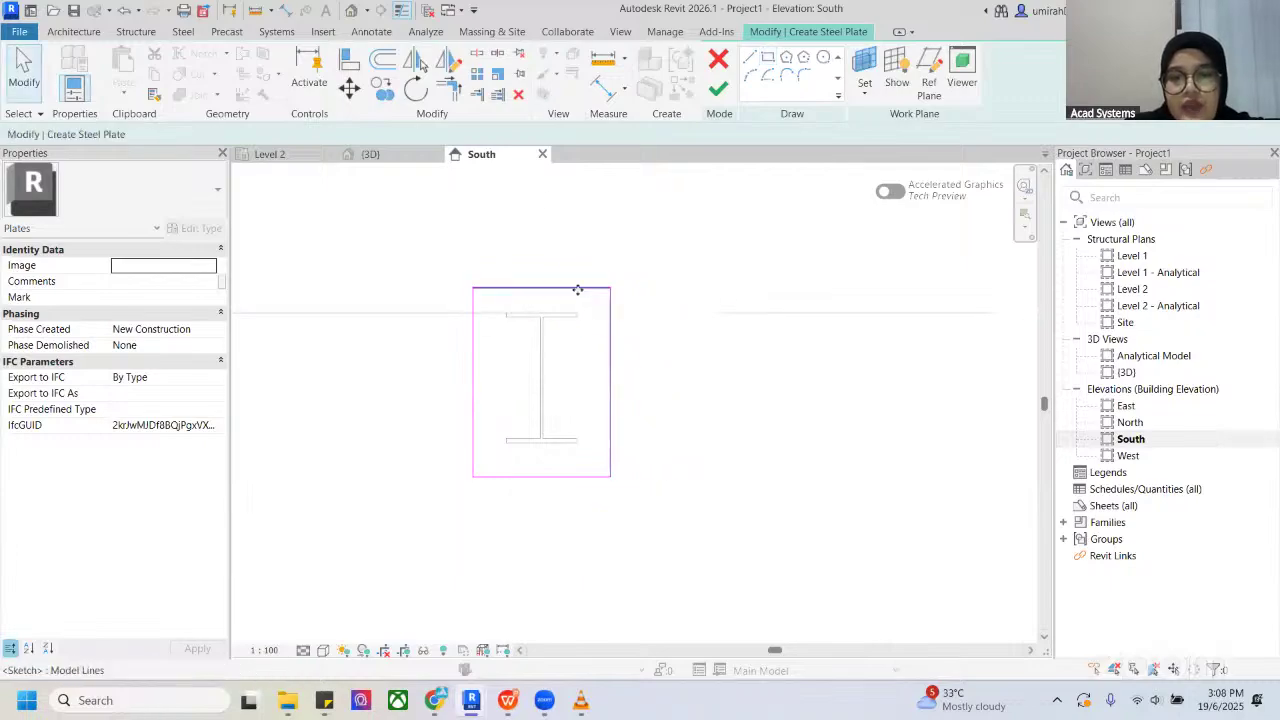
{"action": "scroll", "coordinate": [650, 423], "scroll_direction": "up", "scroll_amount": 4}
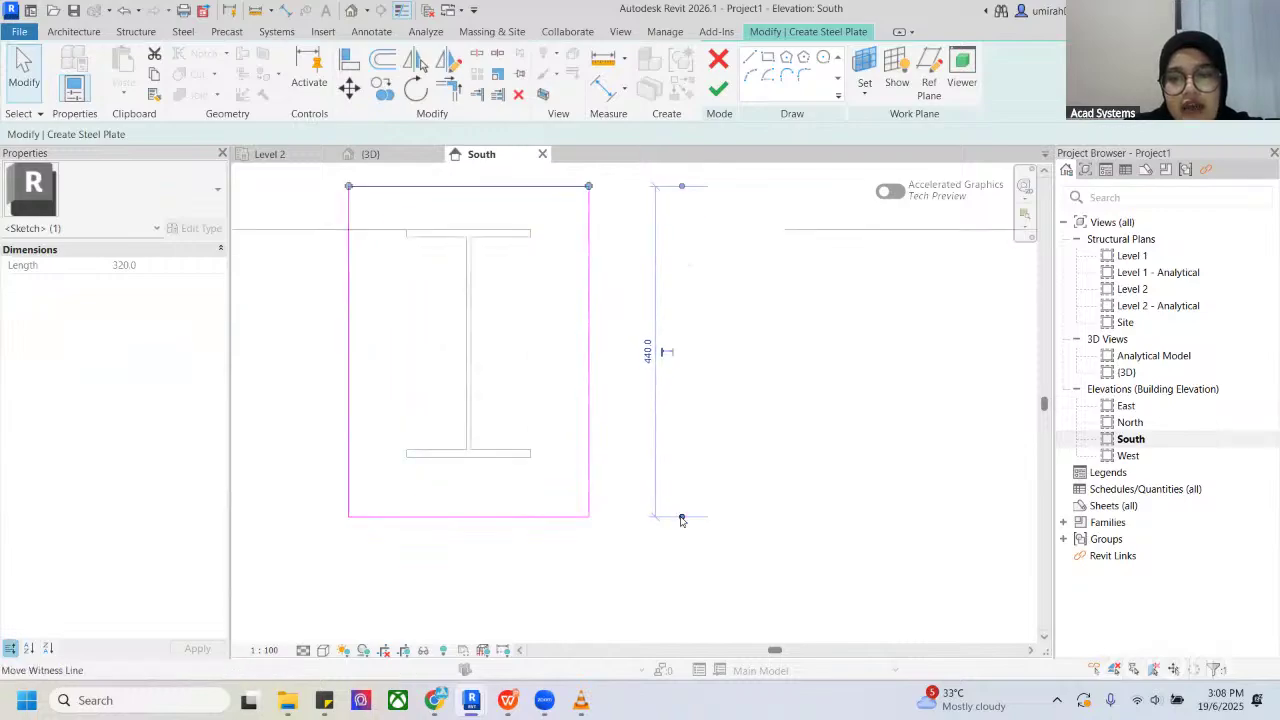
{"action": "left_click_drag", "start_coordinate": [682, 519], "coordinate": [522, 234]}
{"action": "middle_click_drag", "start_coordinate": [598, 318], "coordinate": [632, 361]}
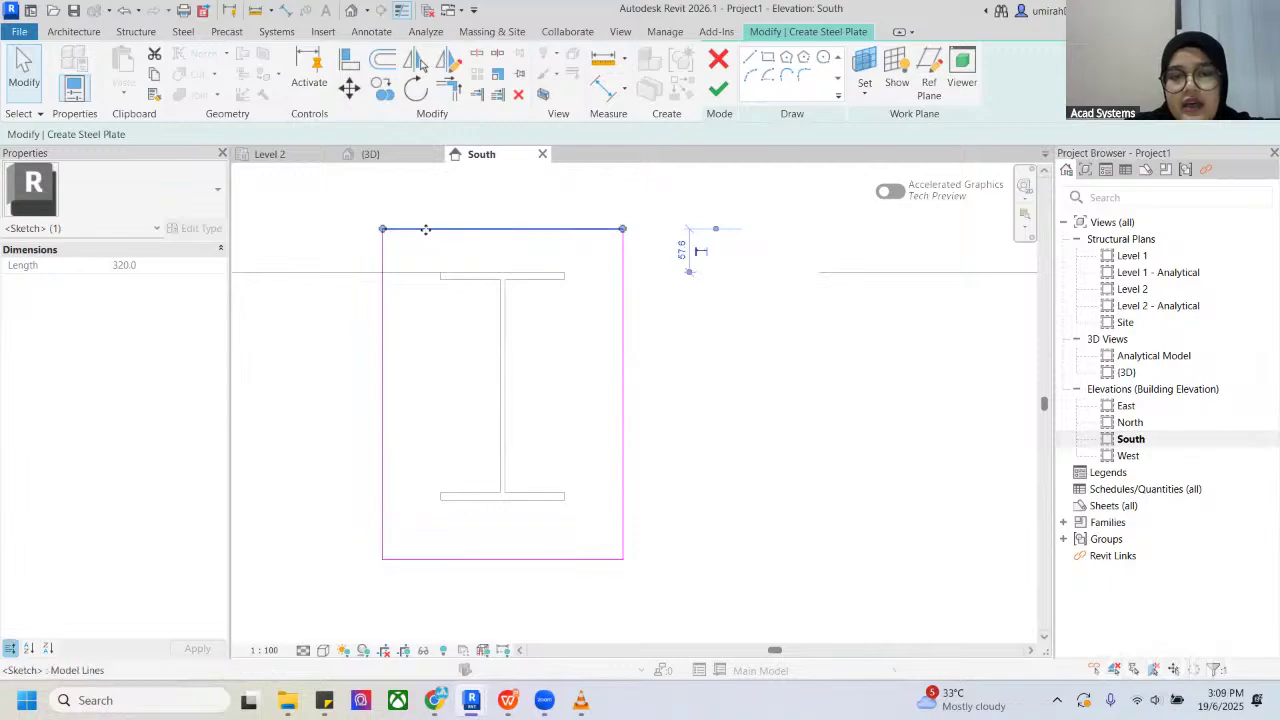
{"action": "left_click", "coordinate": [679, 248]}
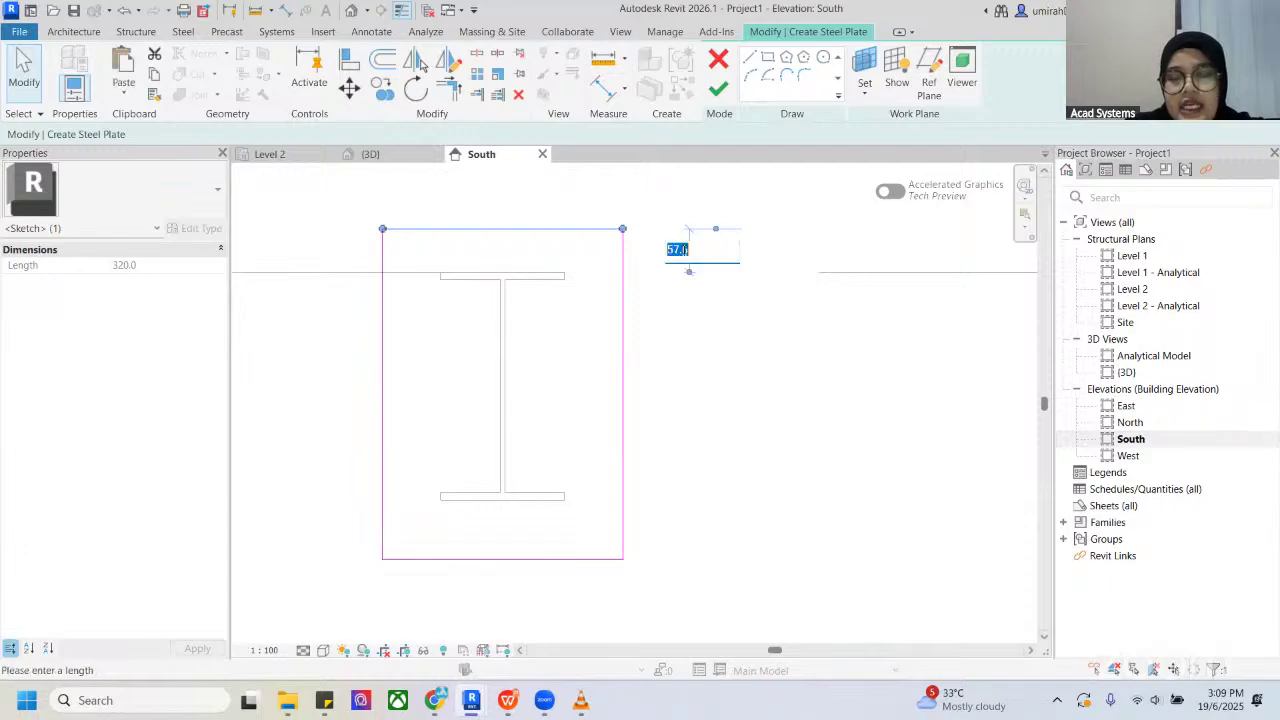
{"action": "type", "text": "40"}
{"action": "key", "text": "Return"}
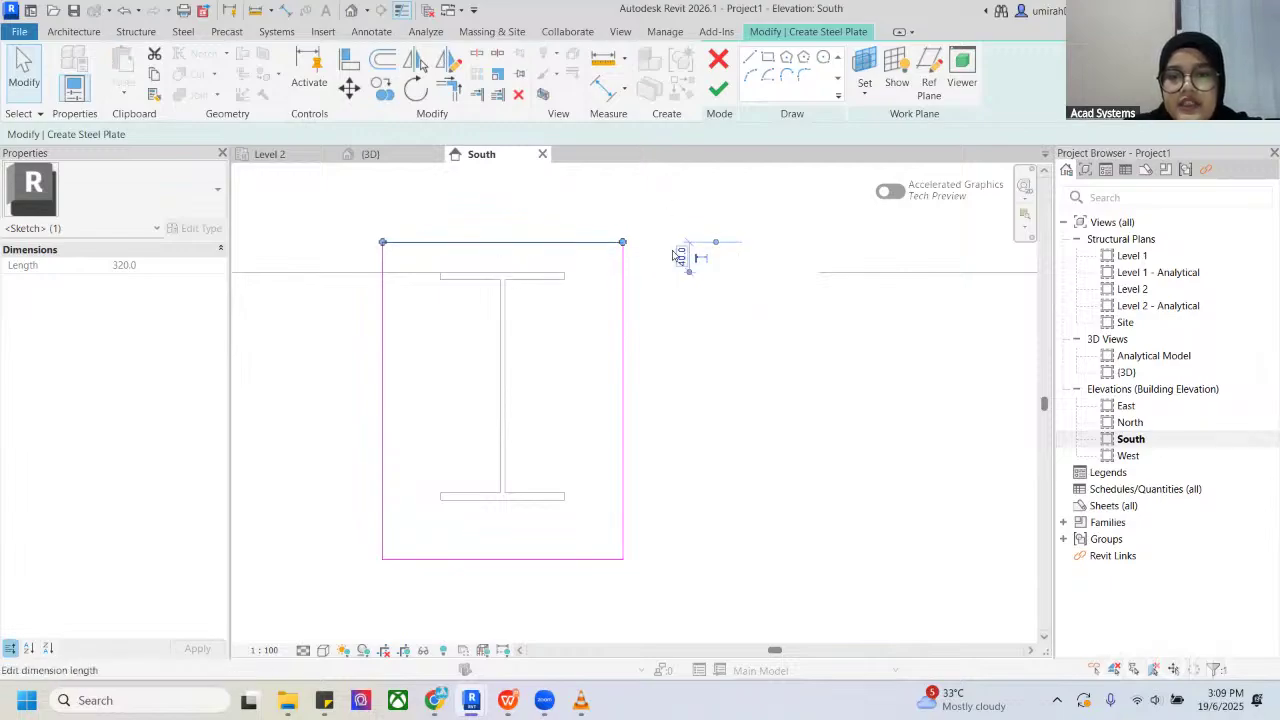
Step: Set the plate boundary's bottom edge 40 mm below the underside of the beam's bottom flange
{"action": "left_click", "coordinate": [505, 563]}
{"action": "left_click_drag", "start_coordinate": [308, 314], "coordinate": [441, 505]}
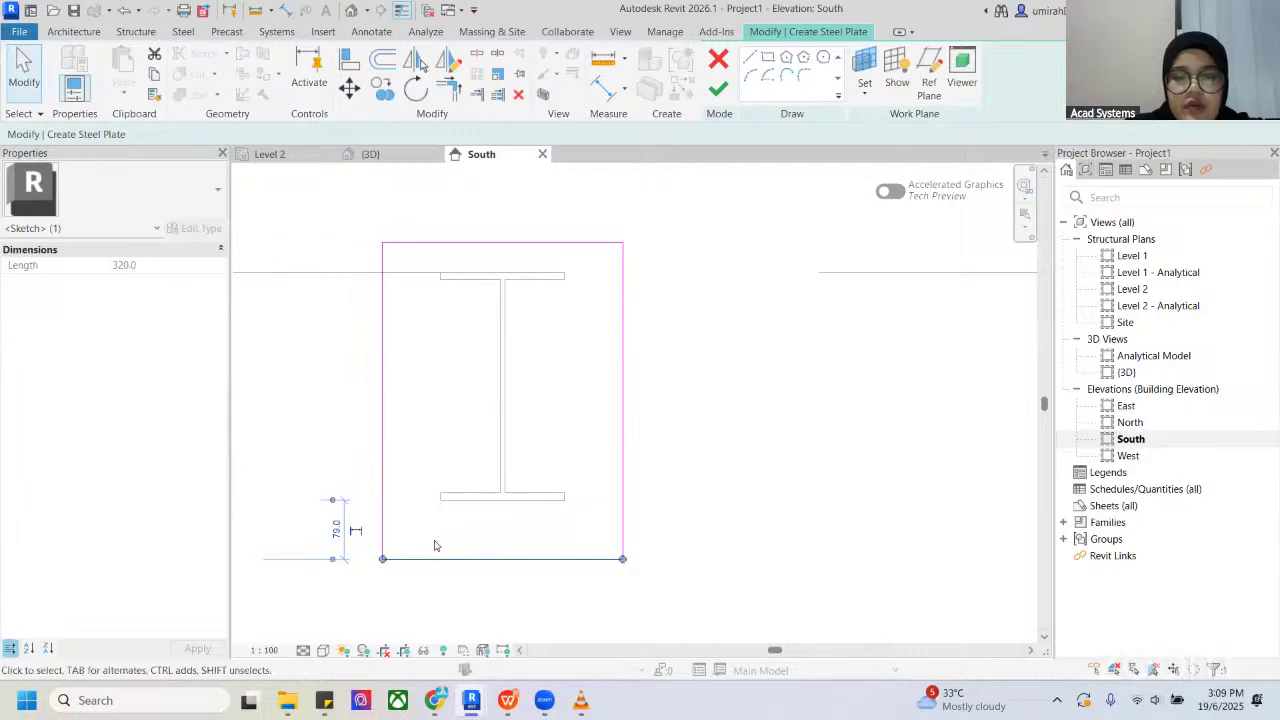
{"action": "left_click", "coordinate": [338, 530]}
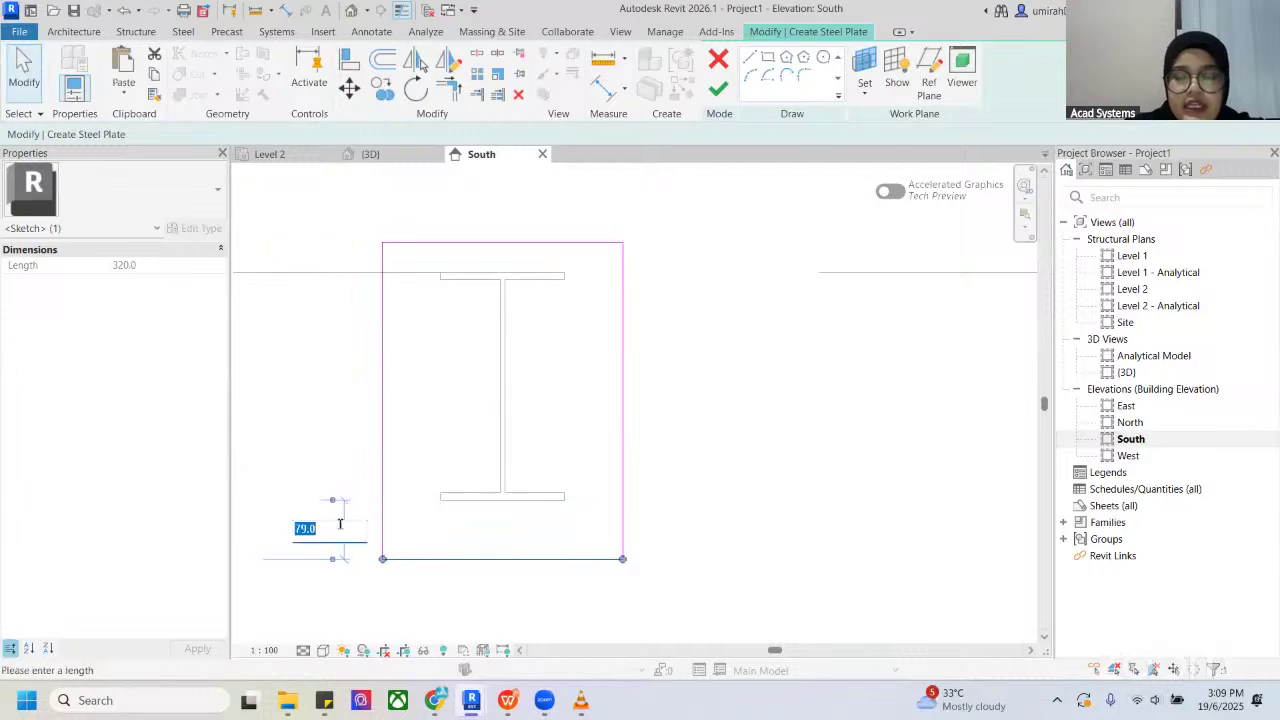
{"action": "type", "text": "40"}
{"action": "key", "text": "Return"}
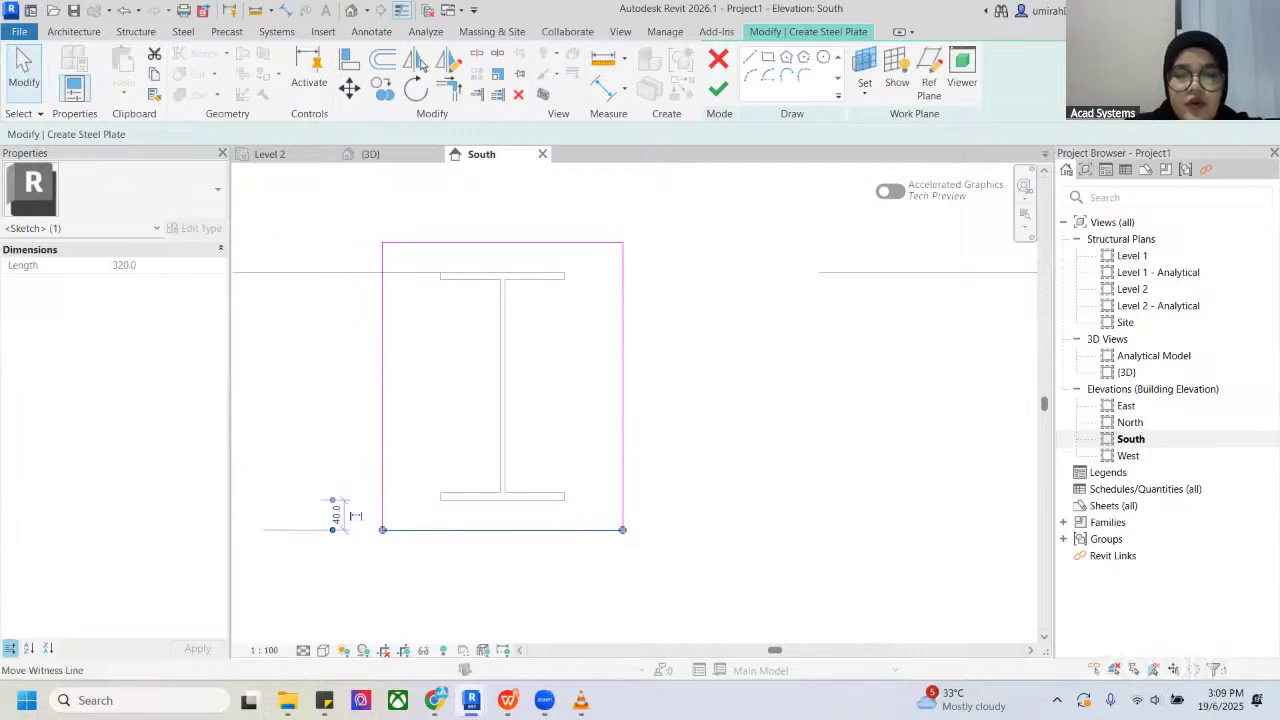
{"action": "left_click", "coordinate": [441, 569]}
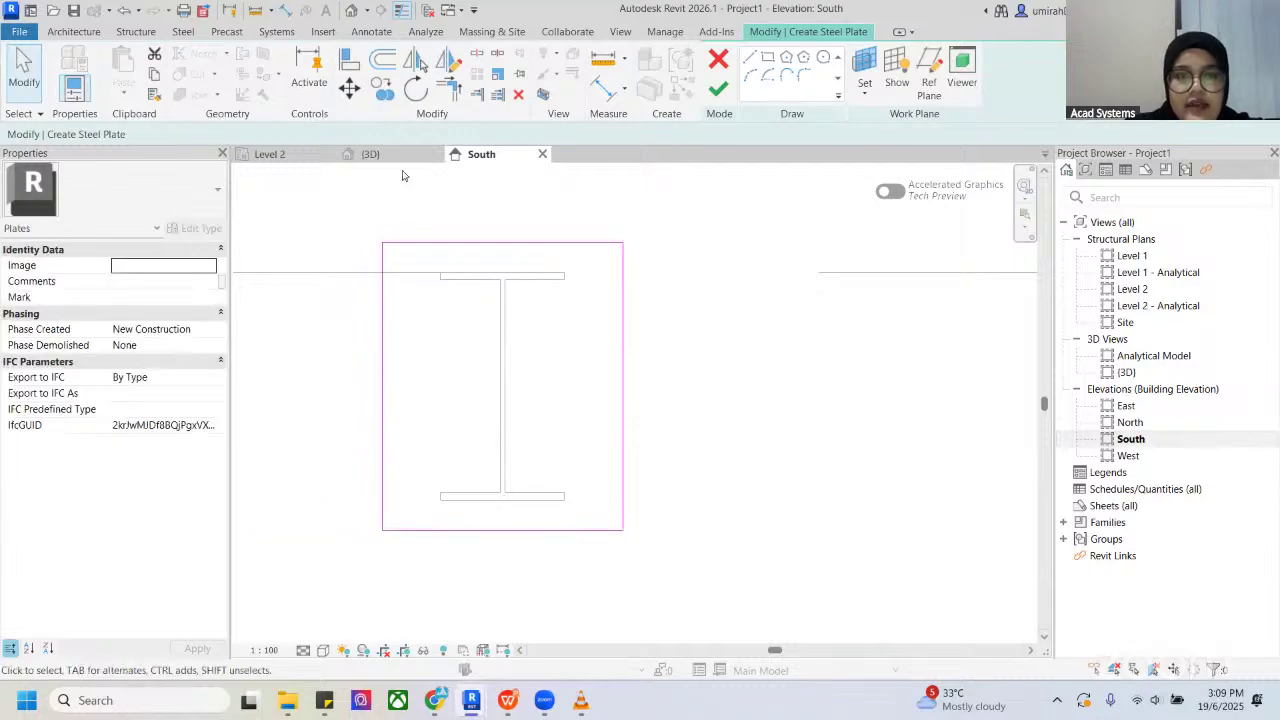
Step: Set the plate boundary's left edge 40 mm outside the left tip of the beam flange
{"action": "left_click", "coordinate": [389, 294]}
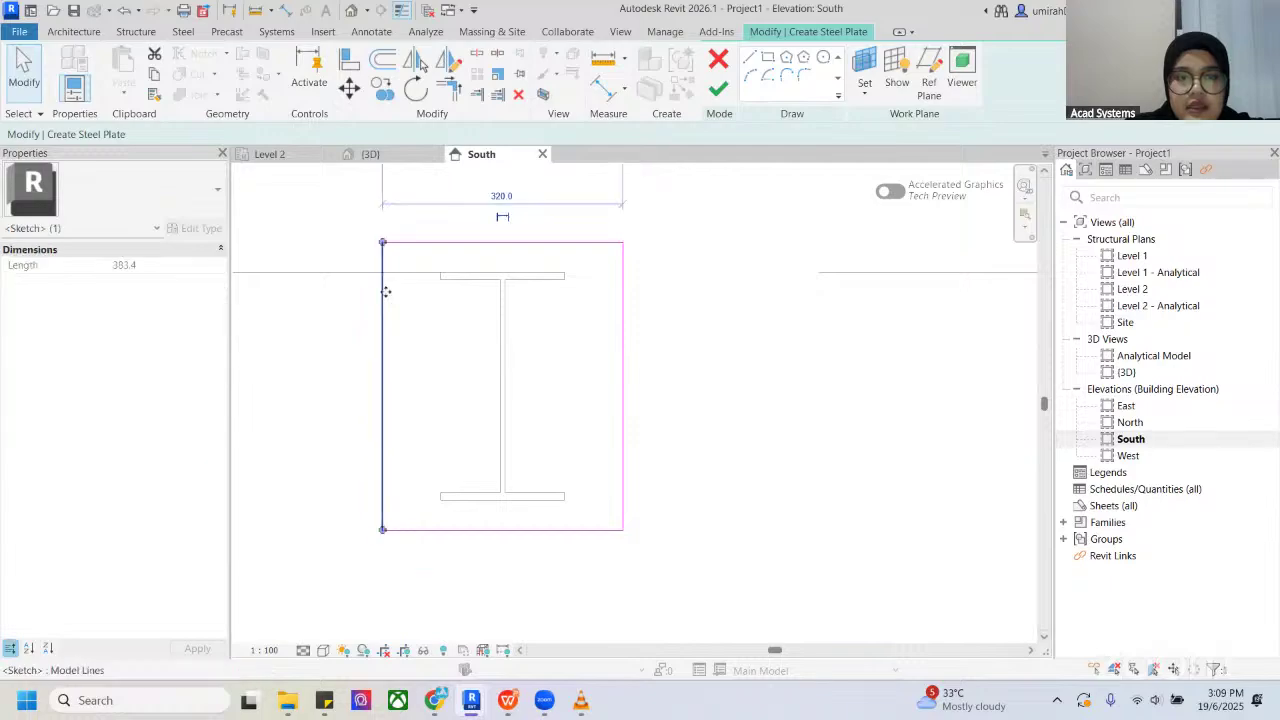
{"action": "scroll", "coordinate": [460, 300], "scroll_direction": "down", "scroll_amount": 2}
{"action": "scroll", "coordinate": [462, 323], "scroll_direction": "up", "scroll_amount": 2}
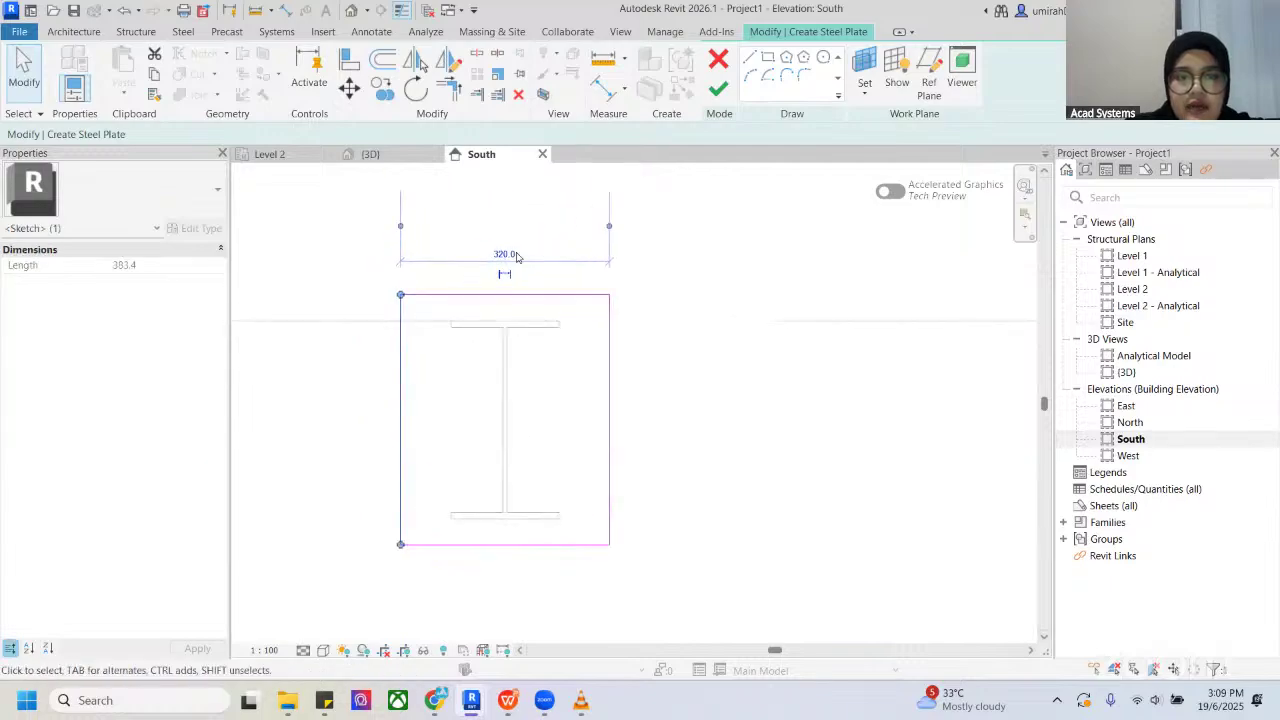
{"action": "left_click_drag", "start_coordinate": [430, 511], "coordinate": [451, 526]}
{"action": "scroll", "coordinate": [452, 510], "scroll_direction": "up", "scroll_amount": 2}
{"action": "middle_click_drag", "start_coordinate": [481, 370], "coordinate": [496, 389]}
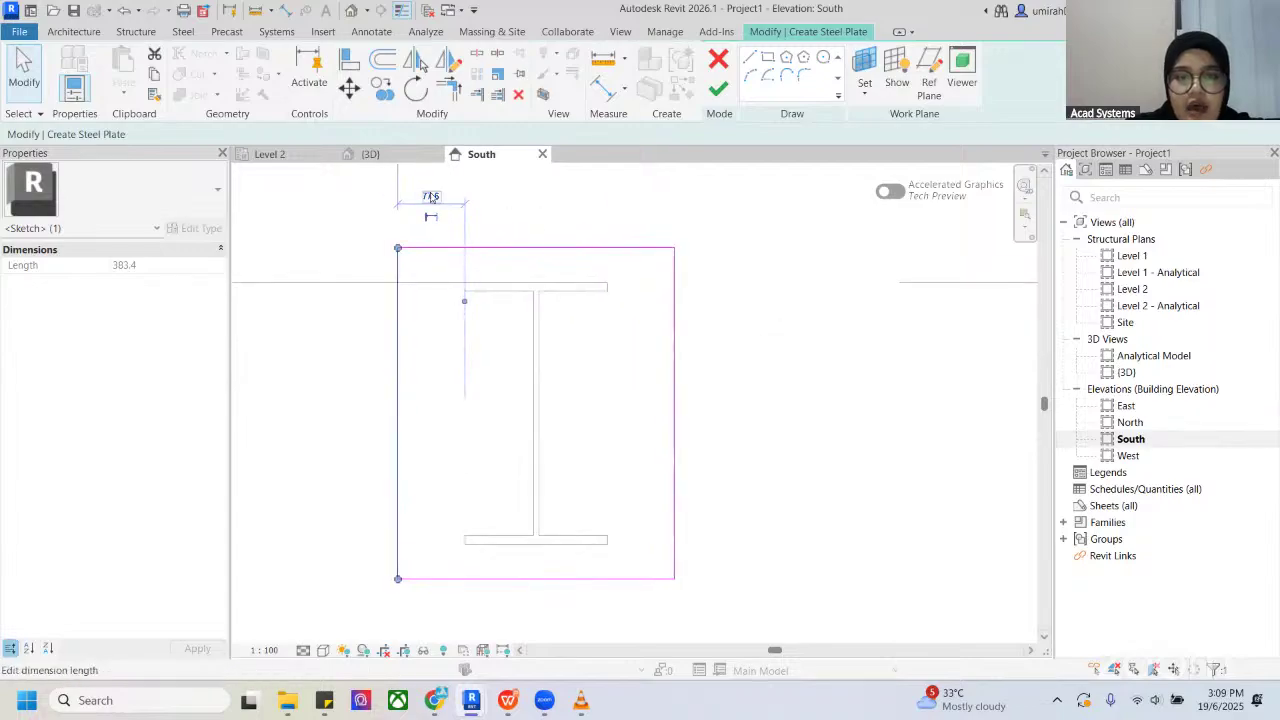
{"action": "left_click", "coordinate": [430, 196]}
{"action": "type", "text": "4"}
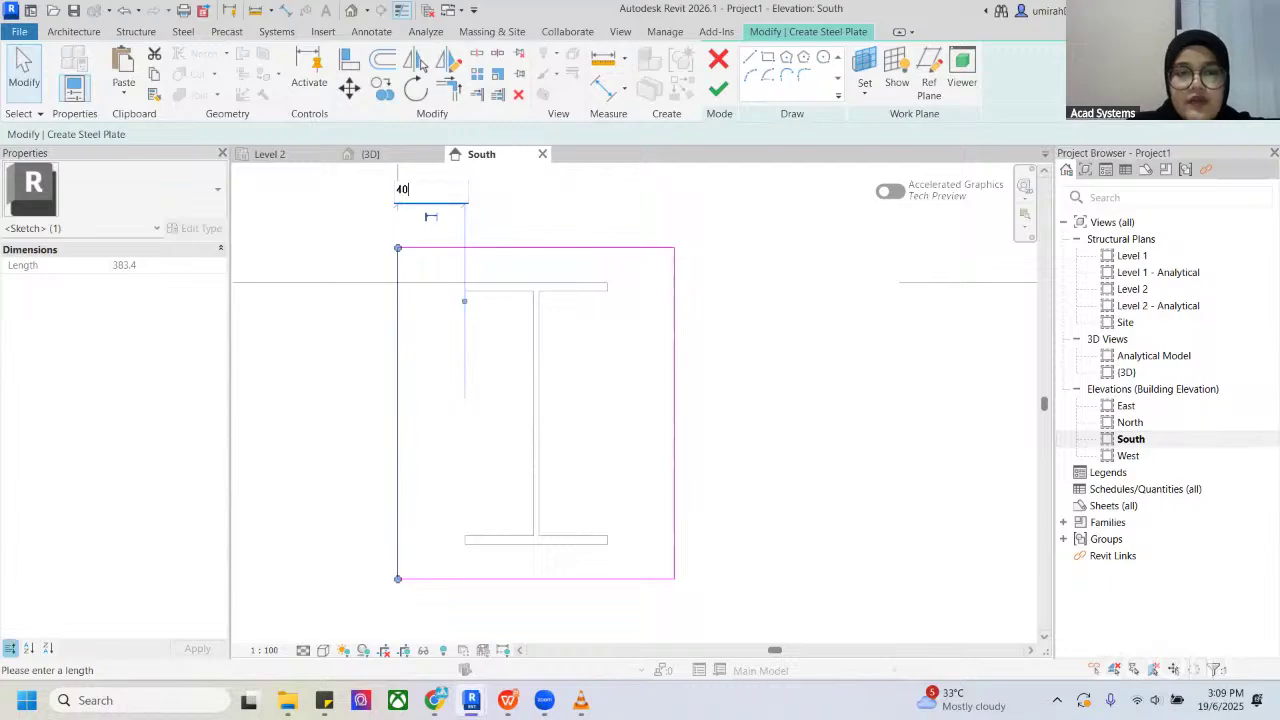
{"action": "type", "text": "0"}
{"action": "key", "text": "Return"}
Step: Set the plate boundary's right edge 40 mm outside the right tip of the beam flange
{"action": "left_click", "coordinate": [672, 348]}
{"action": "scroll", "coordinate": [669, 375], "scroll_direction": "down", "scroll_amount": 1}
{"action": "middle_click_drag", "start_coordinate": [512, 457], "coordinate": [474, 386]}
{"action": "mouse_move", "coordinate": [423, 559]}
{"action": "left_mouse_down"}
{"action": "mouse_move", "coordinate": [529, 504]}
{"action": "mouse_move", "coordinate": [576, 449]}
{"action": "left_mouse_up"}
{"action": "left_click", "coordinate": [615, 514]}
{"action": "type", "text": "40"}
{"action": "key", "text": "Return"}
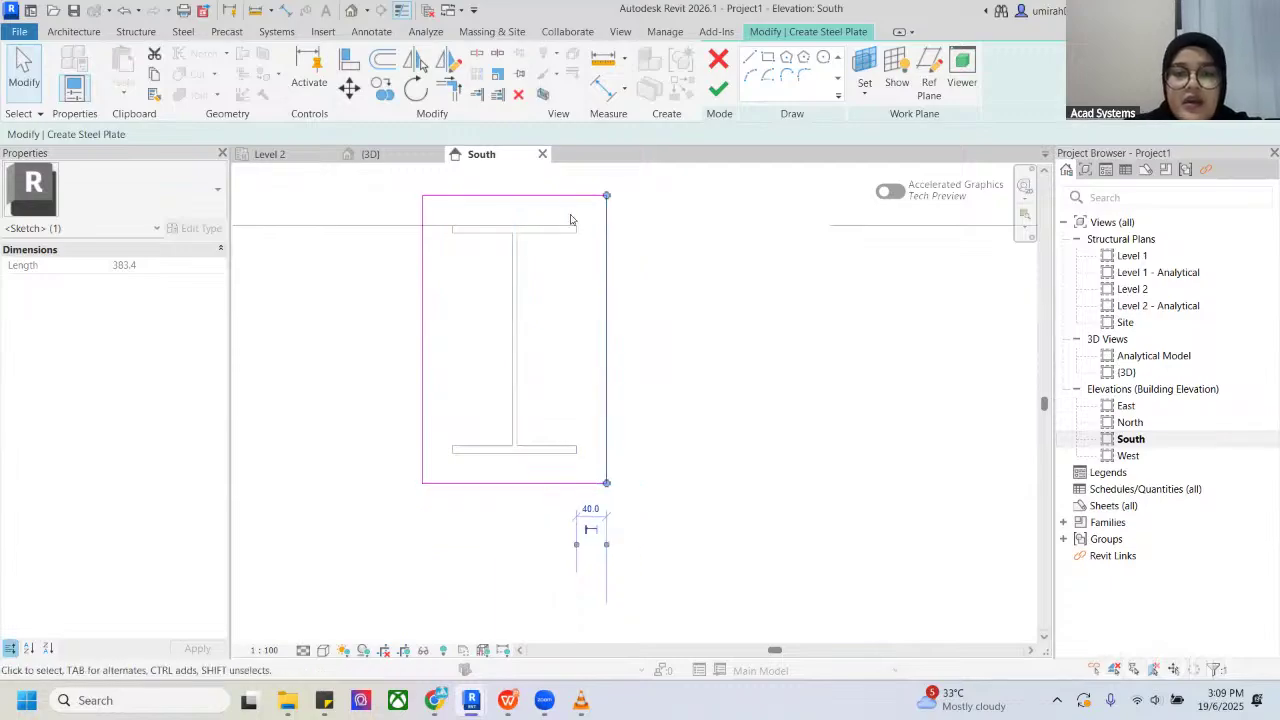
{"action": "scroll", "coordinate": [521, 323], "scroll_direction": "down", "scroll_amount": 1}
{"action": "mouse_move", "coordinate": [538, 327]}
{"action": "middle_mouse_down"}
{"action": "mouse_move", "coordinate": [601, 326]}
{"action": "mouse_move", "coordinate": [558, 327]}
{"action": "middle_mouse_up"}
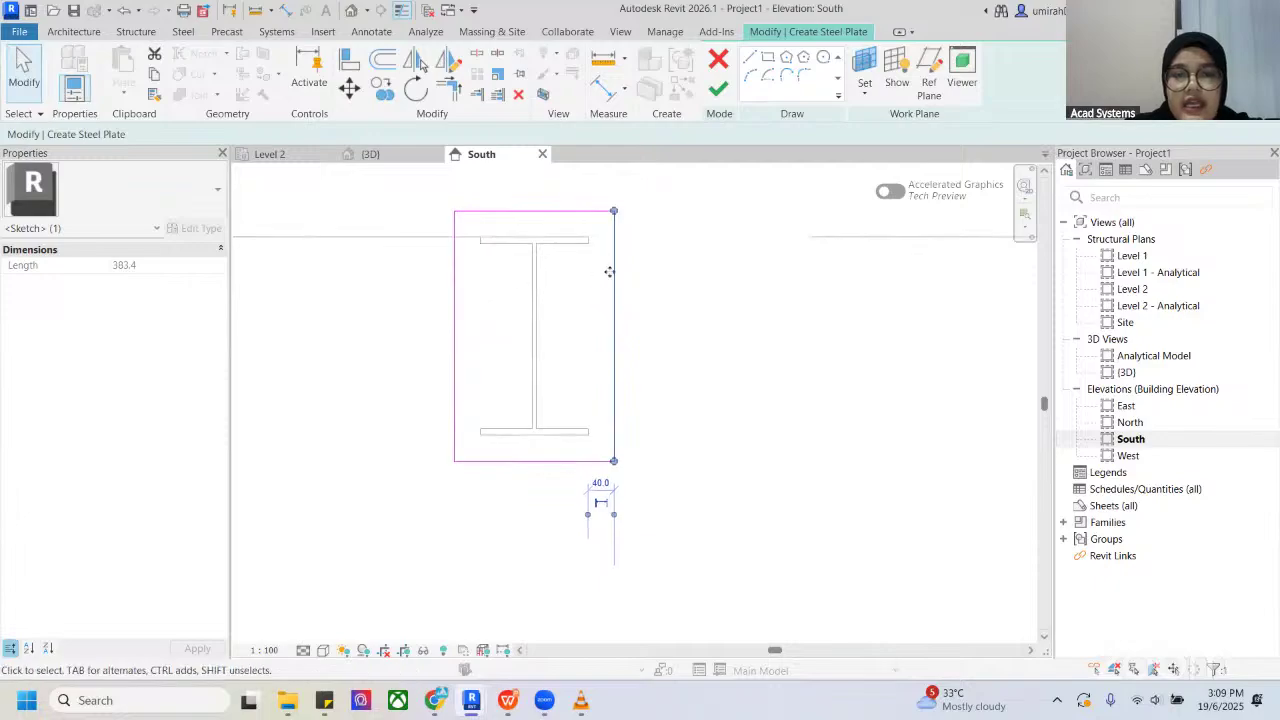
{"action": "left_click", "coordinate": [634, 305]}
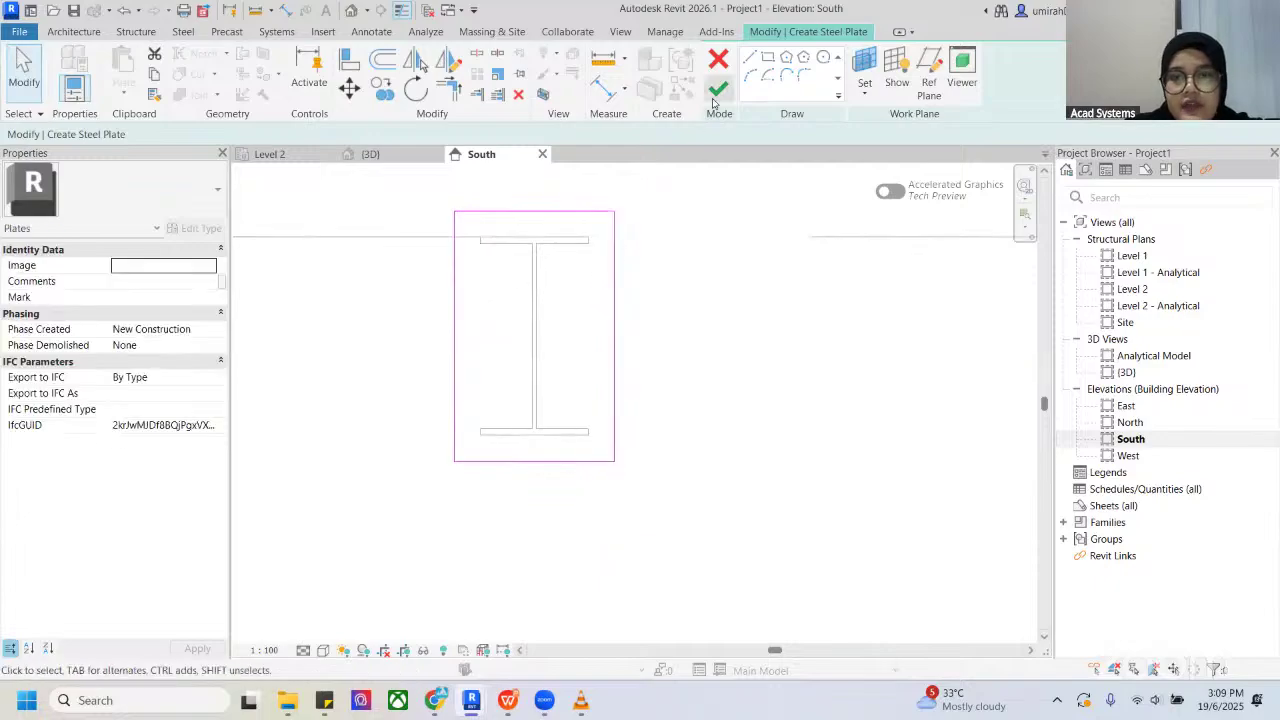
Step: Finish the plate sketch, dismiss the save reminder and set the South elevation's detail level to Fine
{"action": "left_click", "coordinate": [718, 90]}
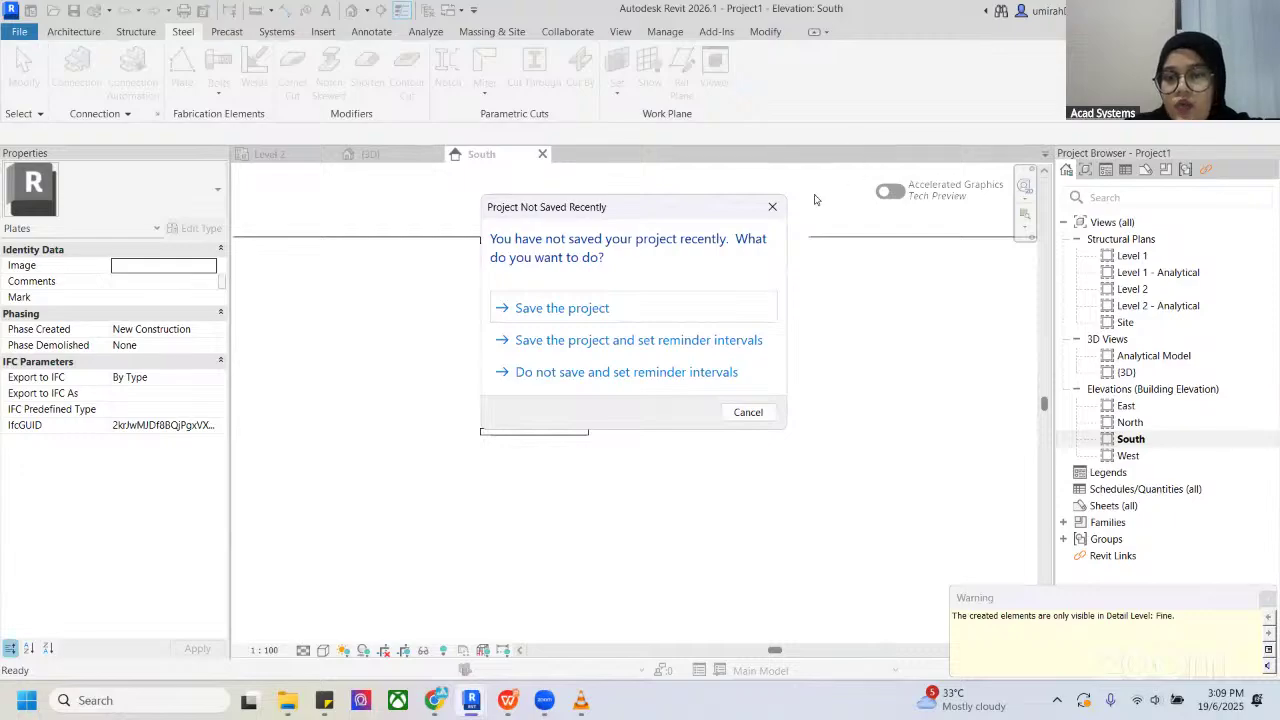
{"action": "key", "text": "Escape"}
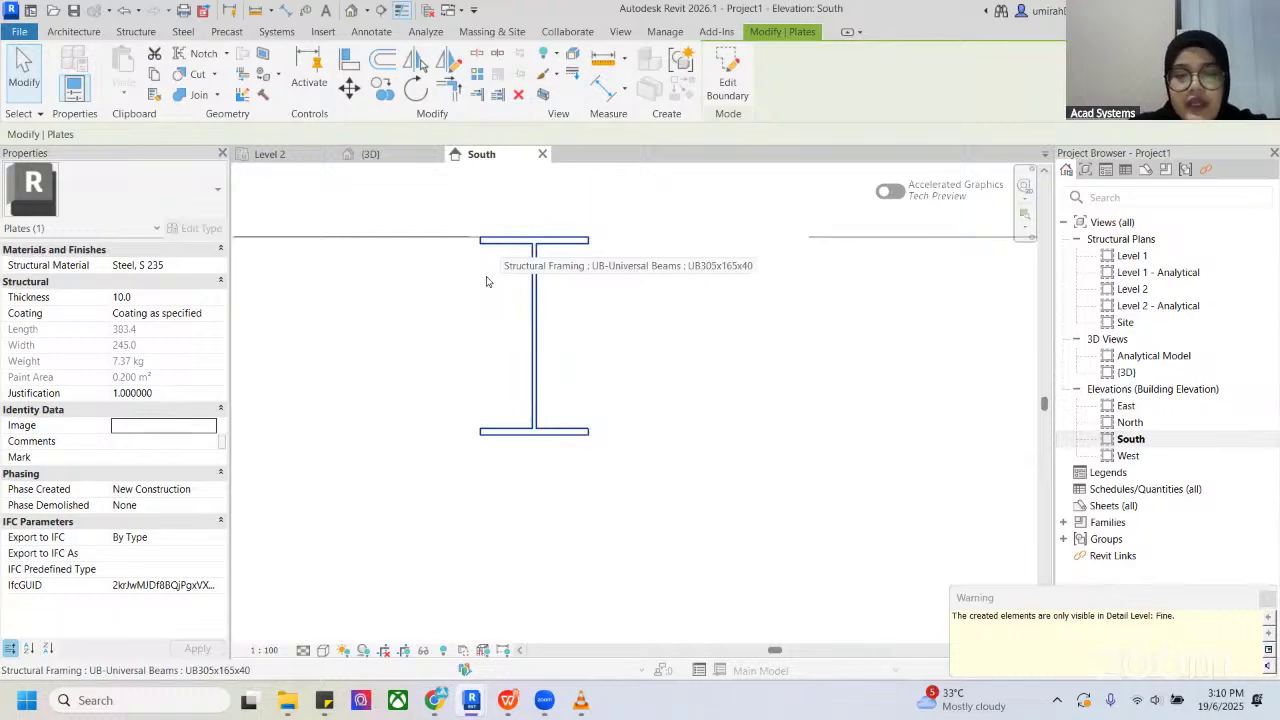
{"action": "left_click", "coordinate": [303, 650]}
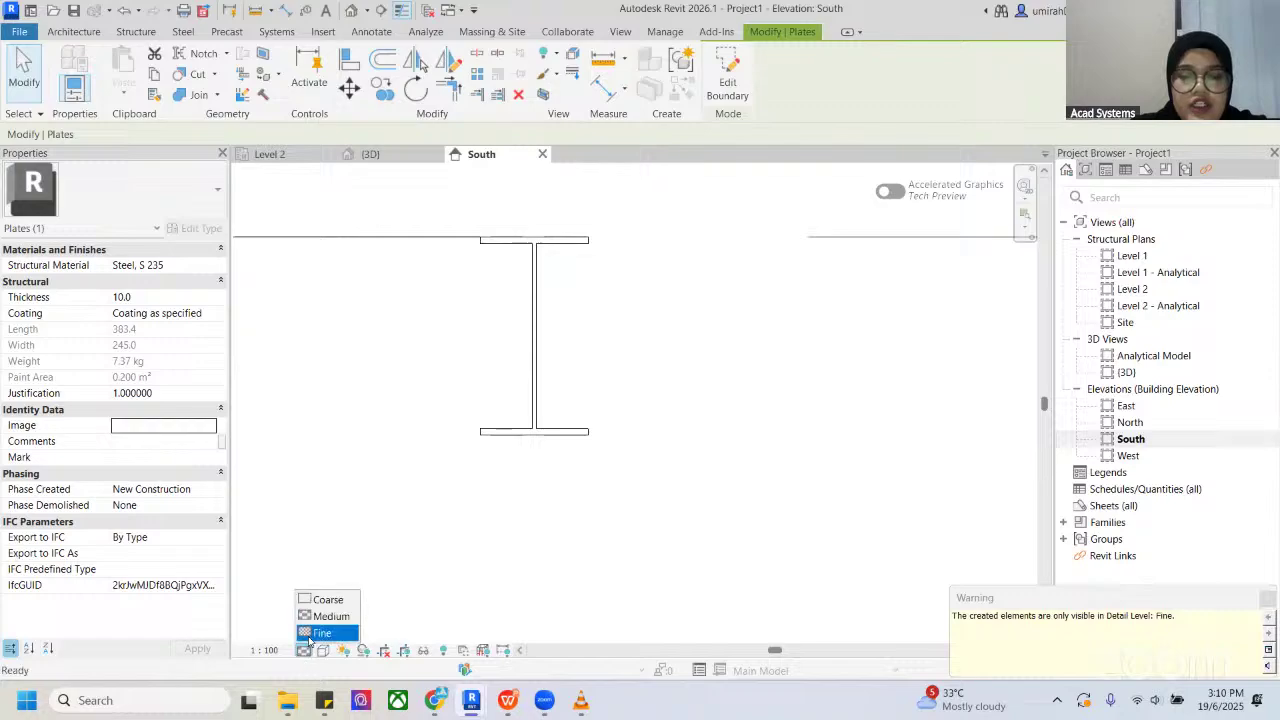
{"action": "left_click", "coordinate": [318, 633]}
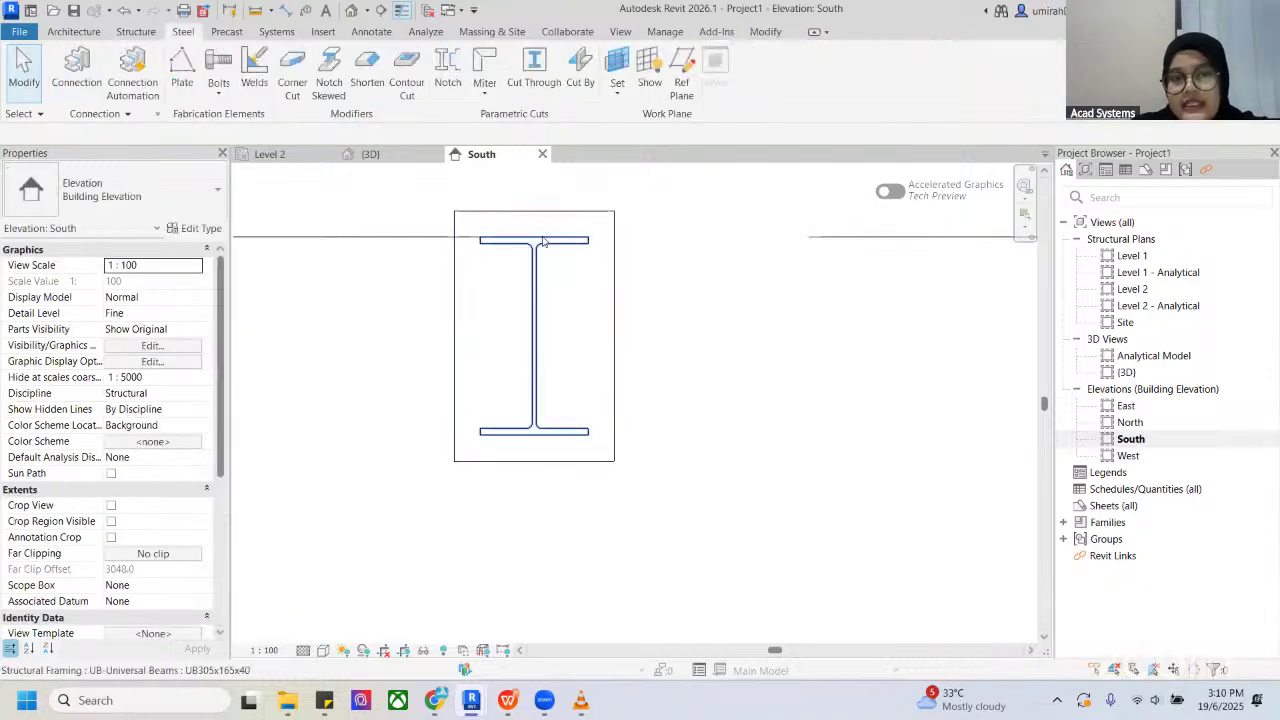
Step: Set the 3D view's detail level to Fine and inspect the plate at the beam's wall end
{"action": "left_click", "coordinate": [370, 154]}
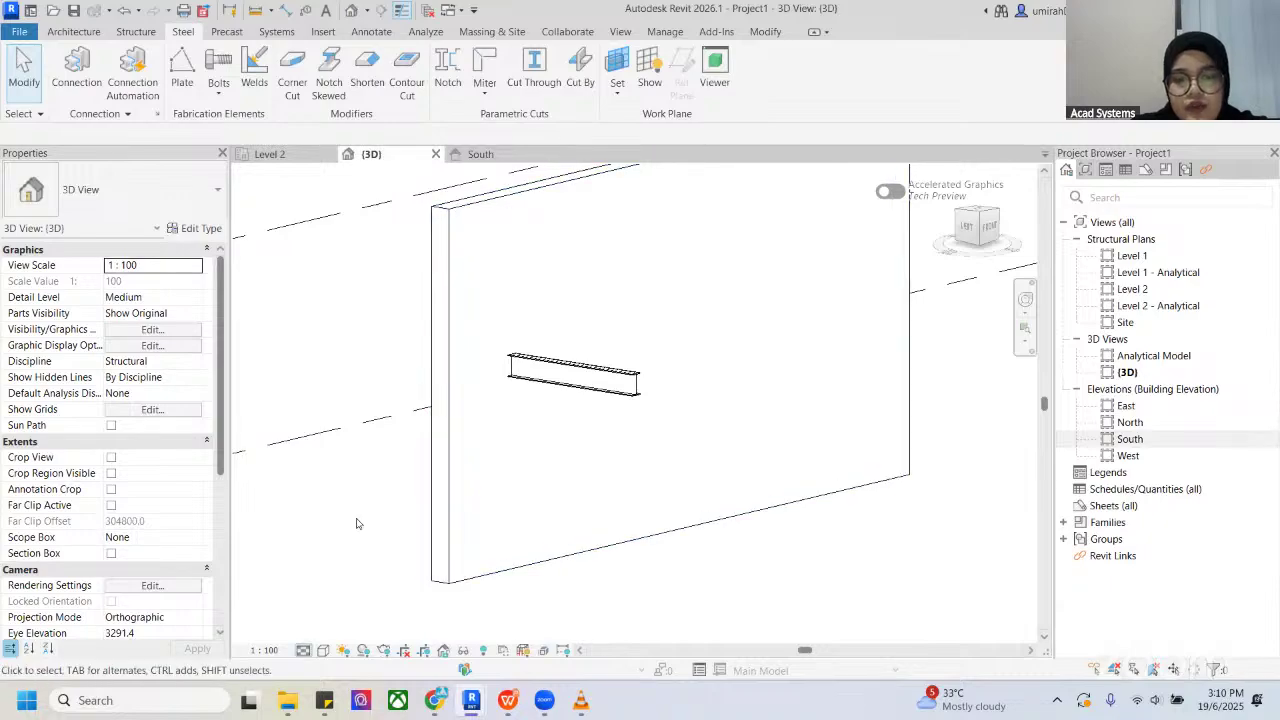
{"action": "left_click", "coordinate": [303, 650]}
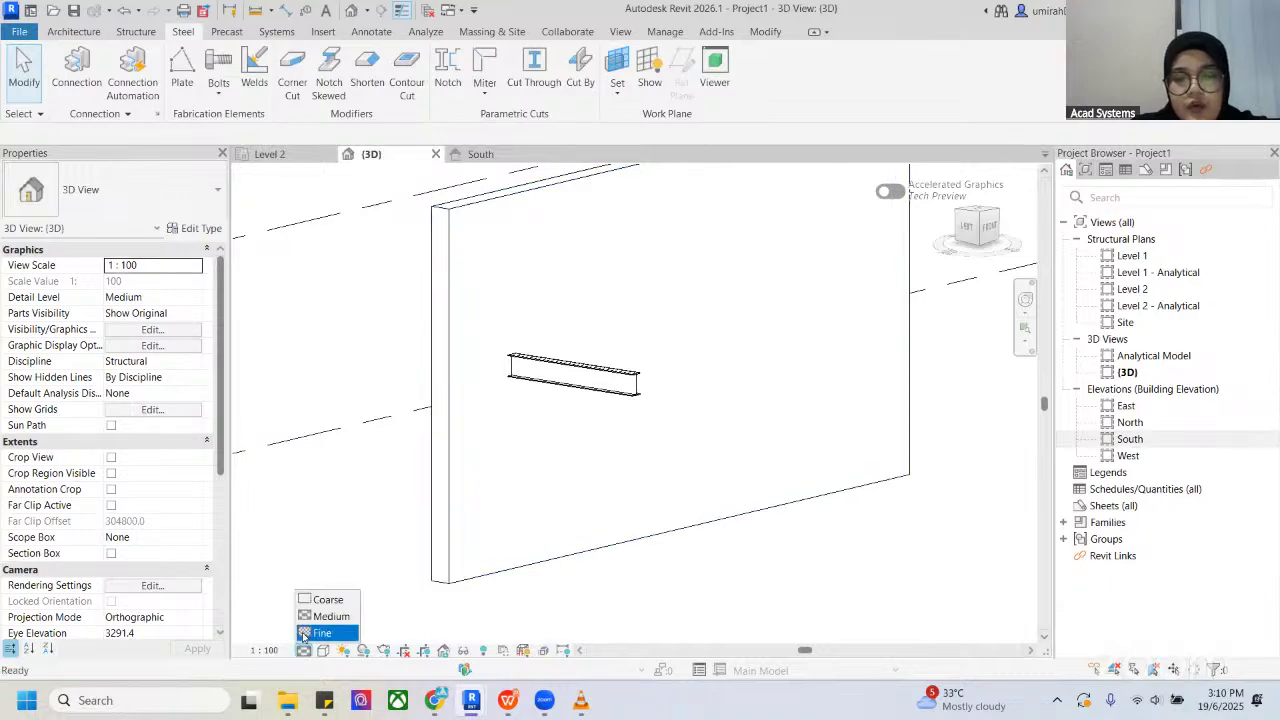
{"action": "left_click", "coordinate": [303, 634]}
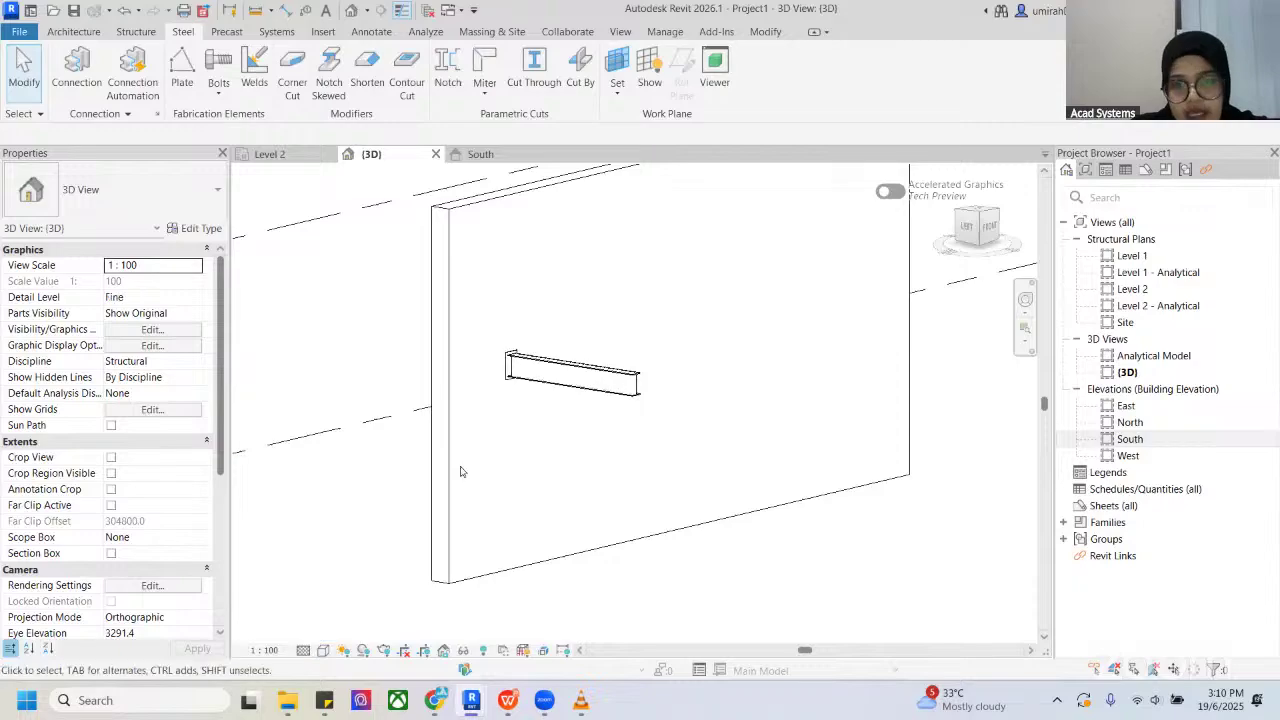
{"action": "scroll", "coordinate": [452, 355], "scroll_direction": "up", "scroll_amount": 5}
{"action": "scroll", "coordinate": [507, 350], "scroll_direction": "up", "scroll_amount": 3}
{"action": "middle_click_drag", "start_coordinate": [508, 351], "coordinate": [583, 375], "text": "shift"}
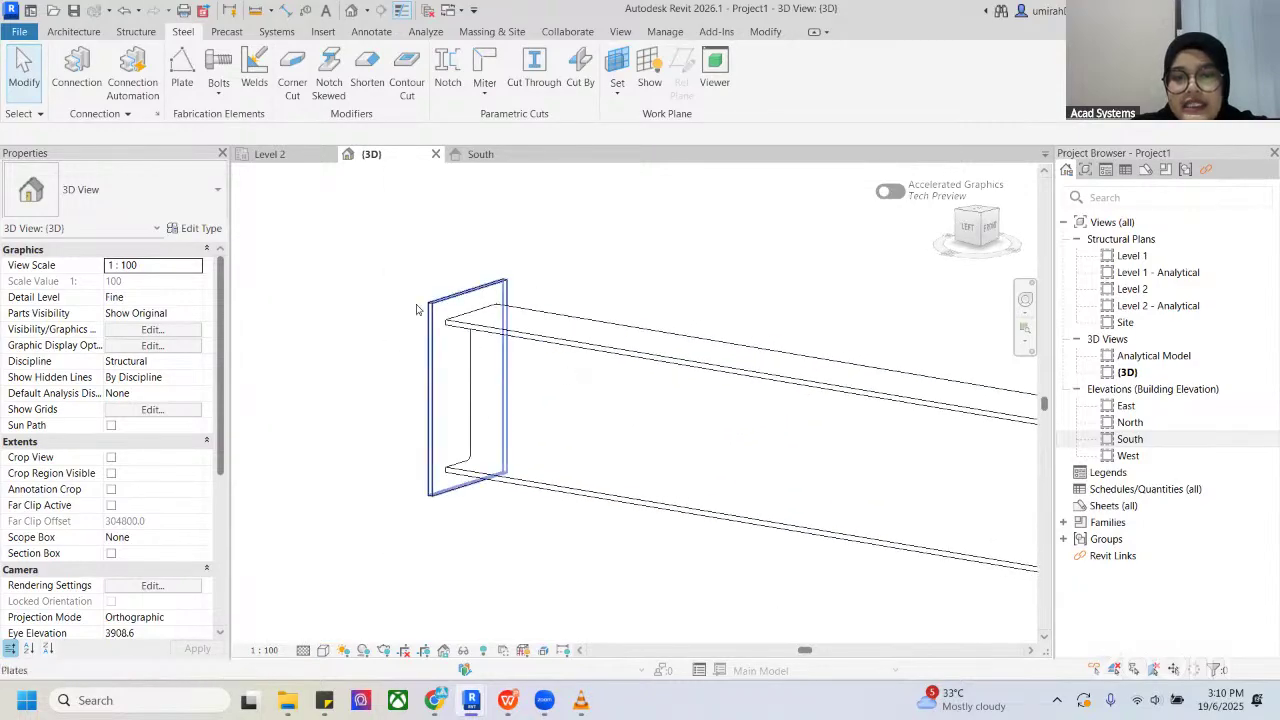
Step: Examine the gap between the plate and the beam end in the Level 2 plan, and select the plate
{"action": "left_click", "coordinate": [278, 155]}
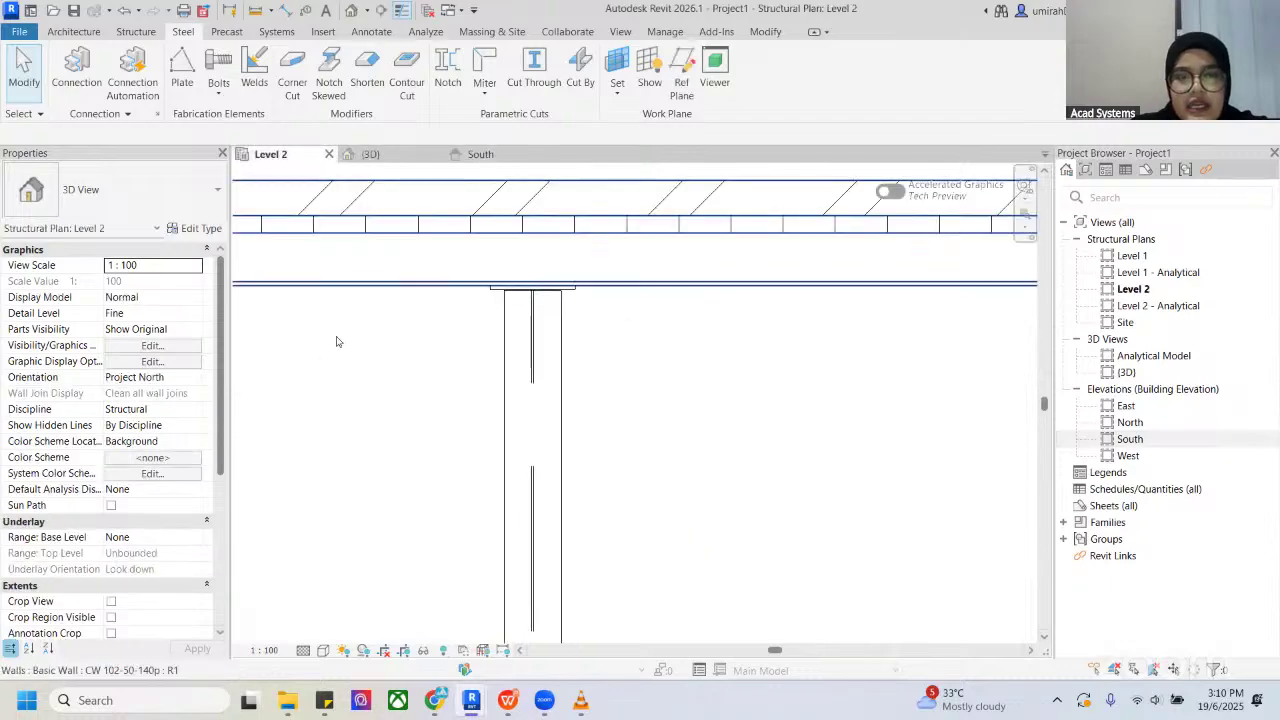
{"action": "scroll", "coordinate": [482, 266], "scroll_direction": "up", "scroll_amount": 3}
{"action": "scroll", "coordinate": [572, 297], "scroll_direction": "up", "scroll_amount": 3}
{"action": "left_click", "coordinate": [603, 369]}
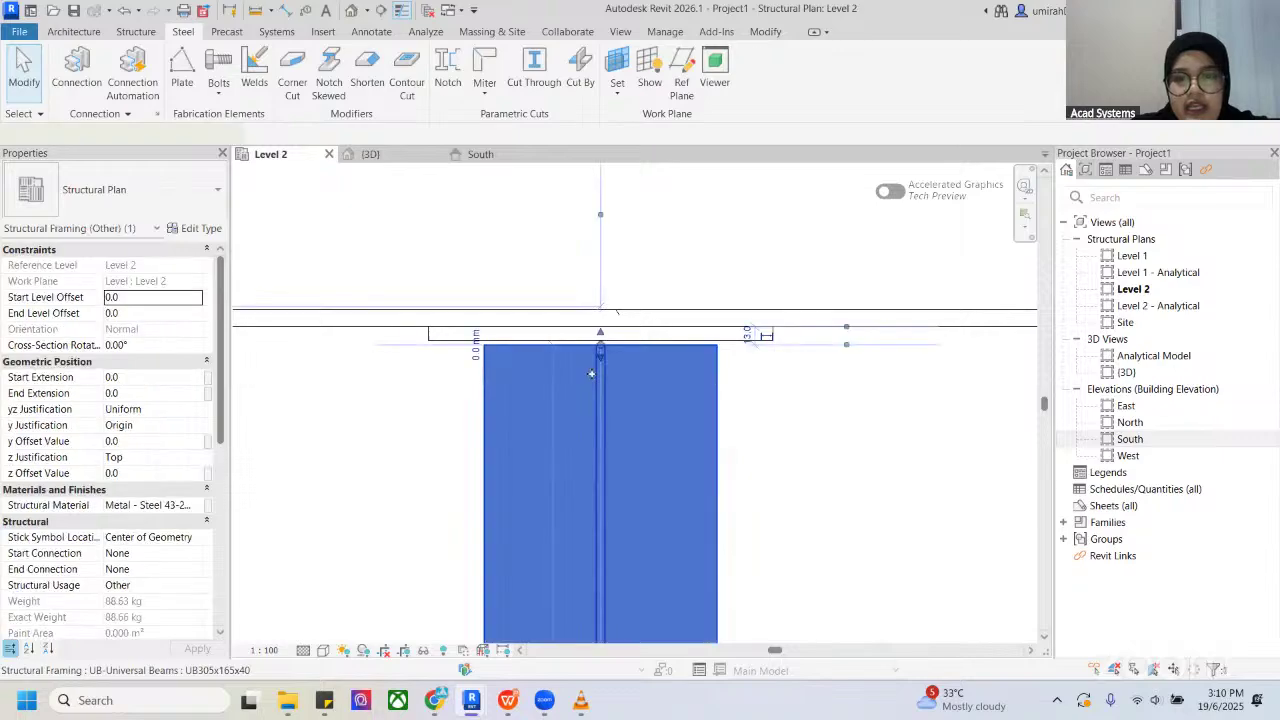
{"action": "scroll", "coordinate": [603, 369], "scroll_direction": "up", "scroll_amount": 2}
{"action": "key", "text": "Escape"}
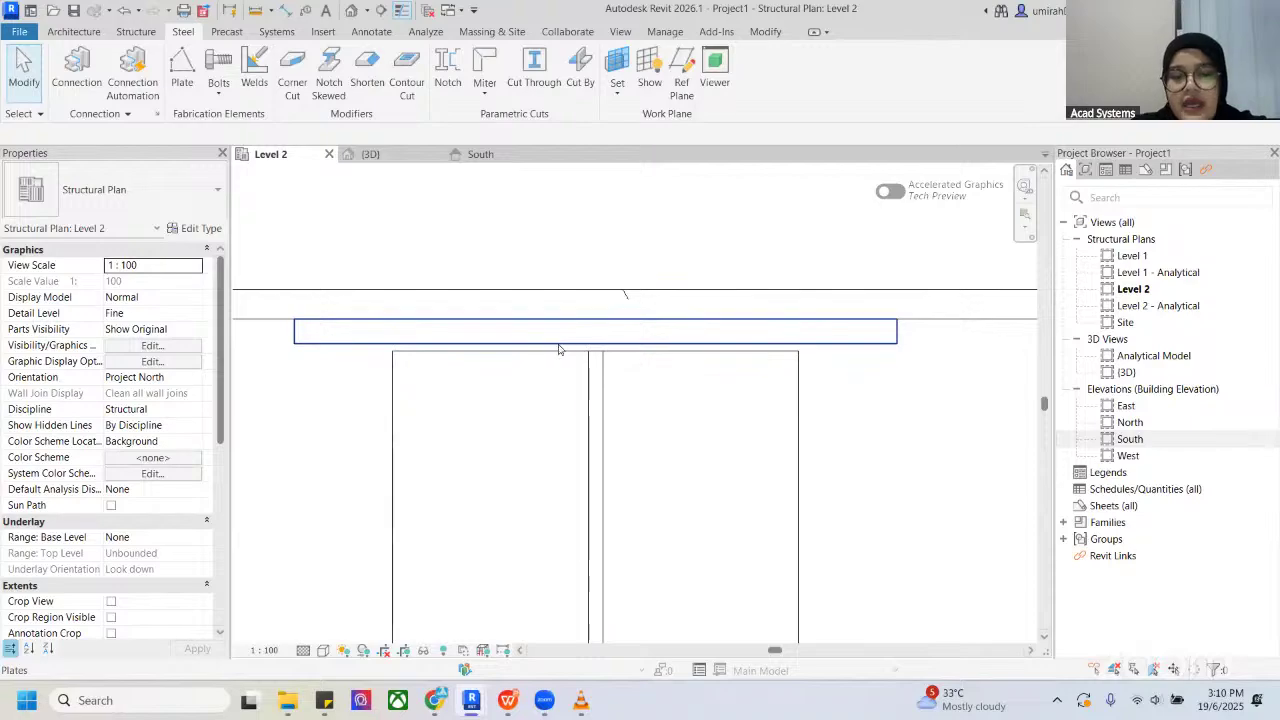
{"action": "scroll", "coordinate": [540, 346], "scroll_direction": "down", "scroll_amount": 2}
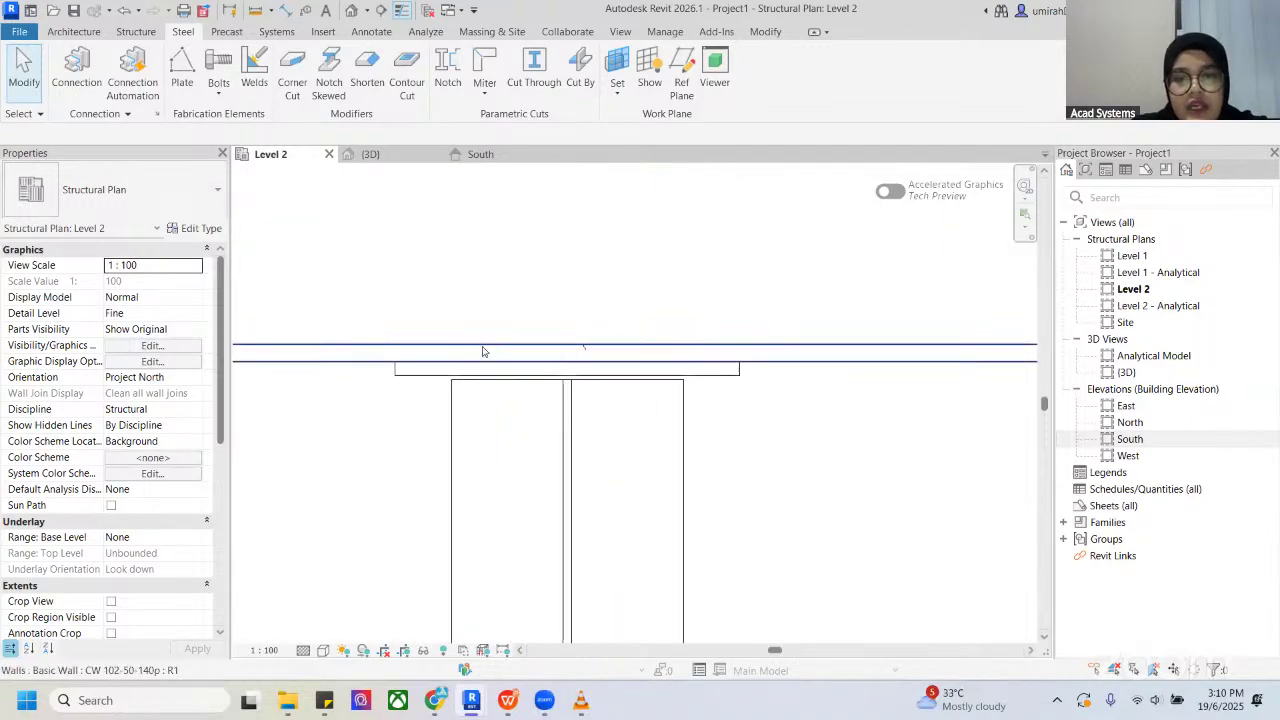
{"action": "scroll", "coordinate": [508, 349], "scroll_direction": "up", "scroll_amount": 1}
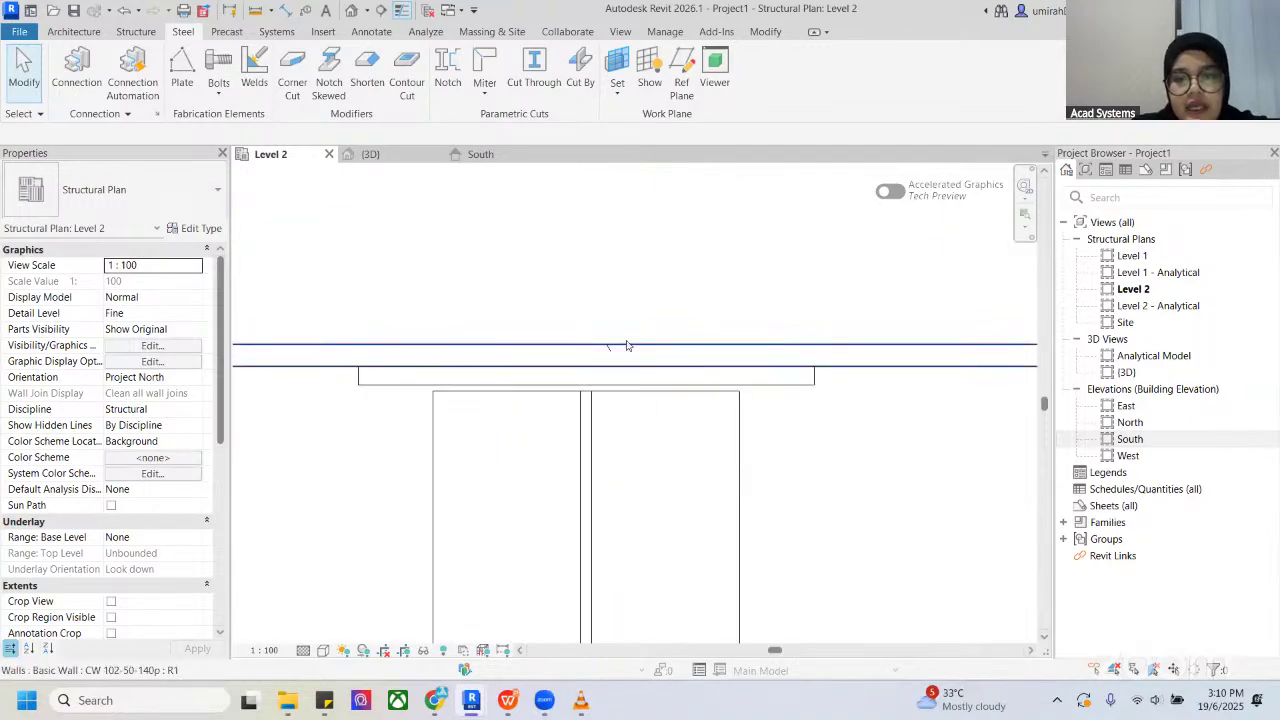
{"action": "left_click", "coordinate": [776, 386]}
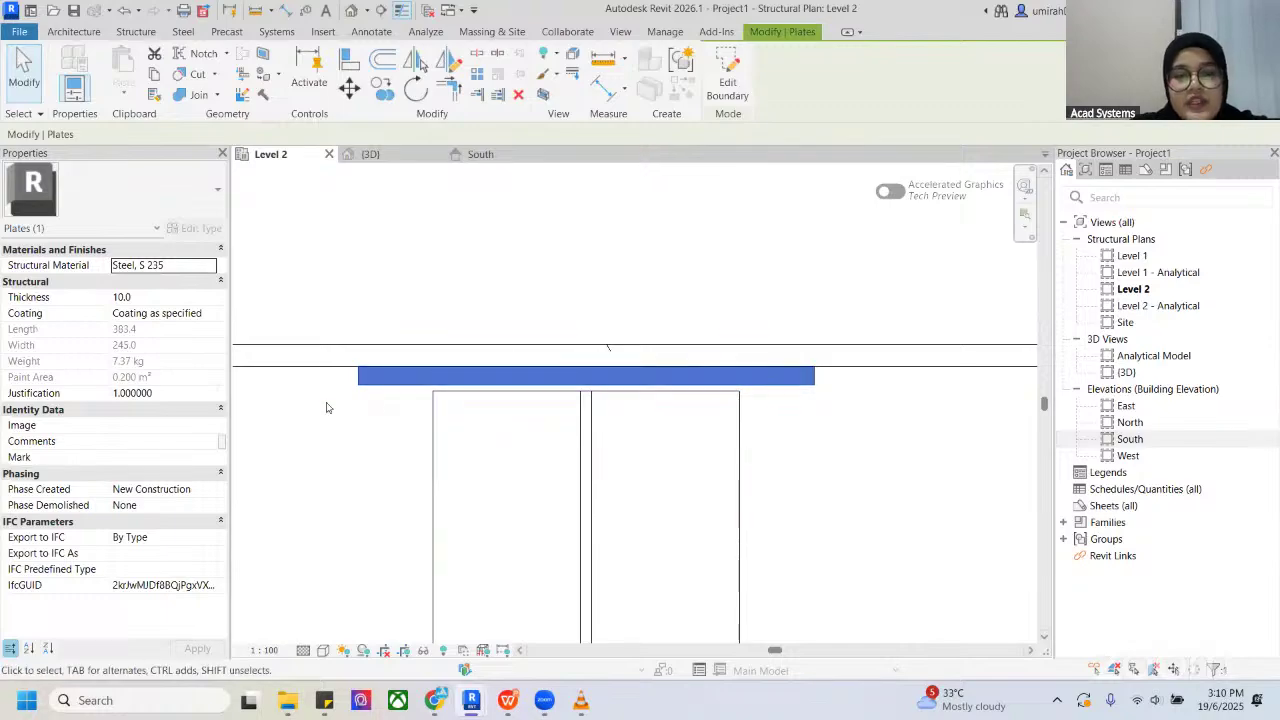
Step: Select the wall plate in the 3D view and open the material browser for its structural material
{"action": "left_click", "coordinate": [384, 393]}
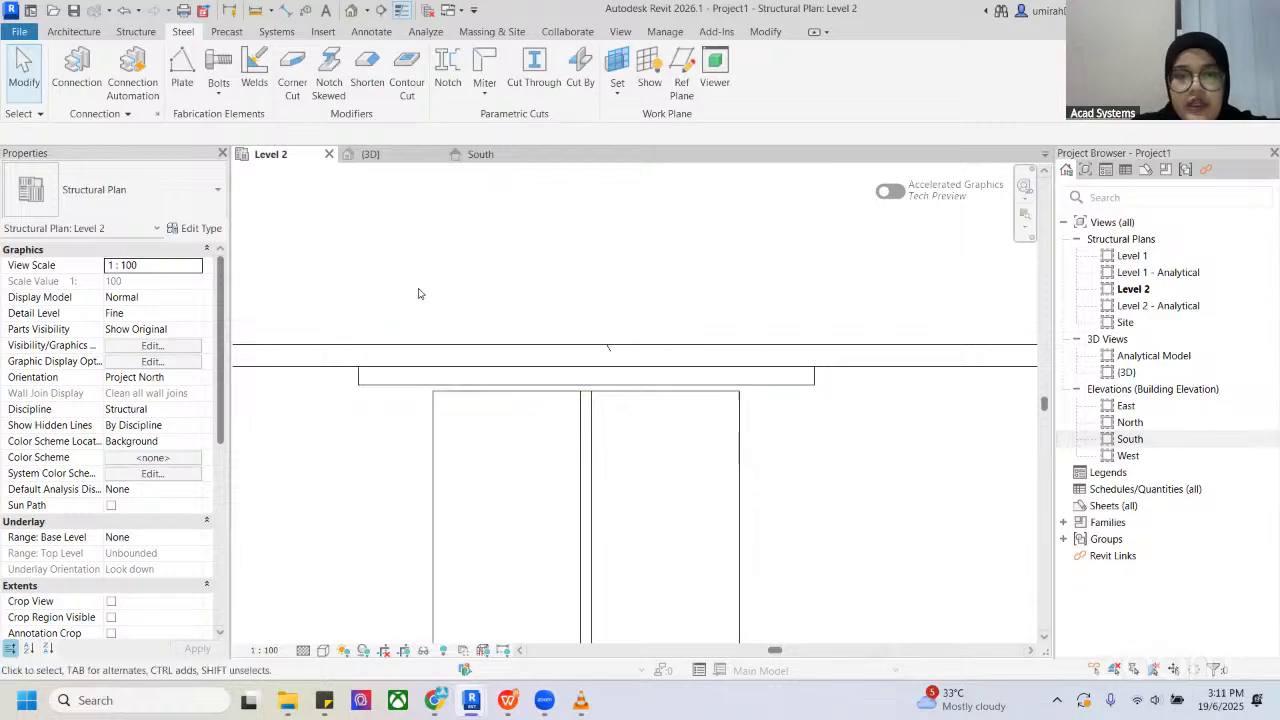
{"action": "left_click", "coordinate": [370, 154]}
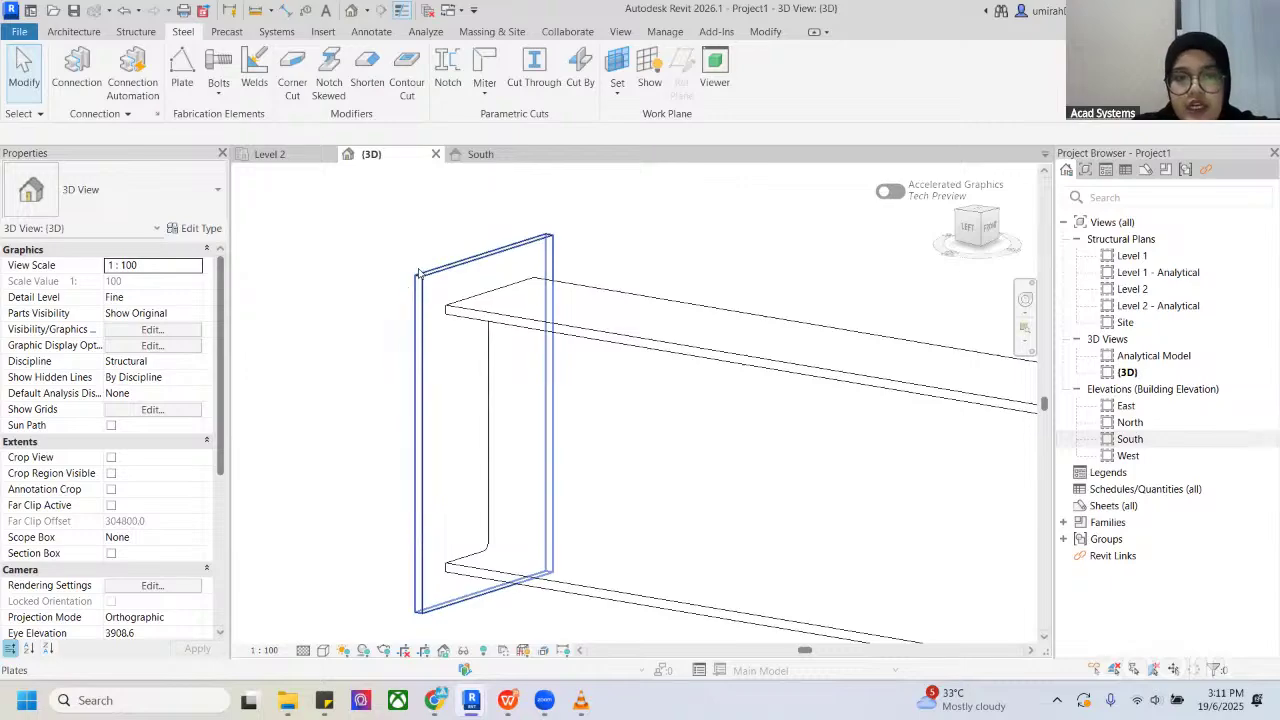
{"action": "left_click", "coordinate": [419, 273]}
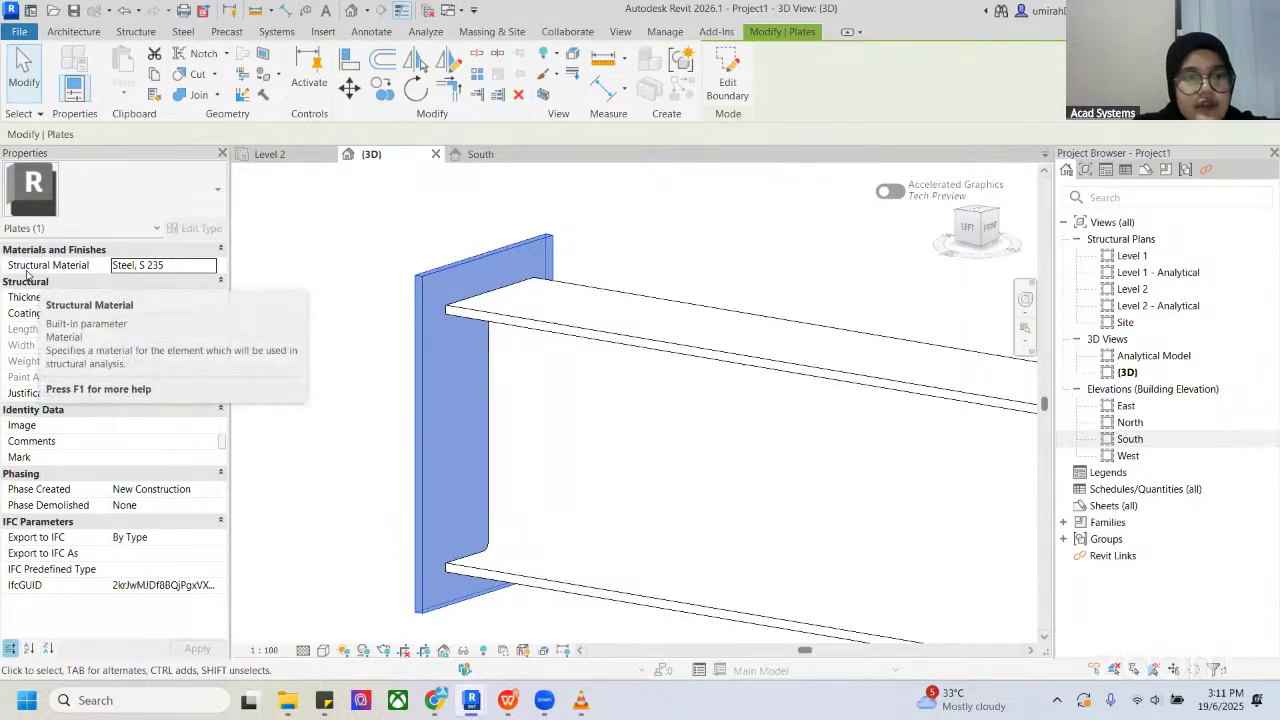
{"action": "left_click", "coordinate": [176, 267]}
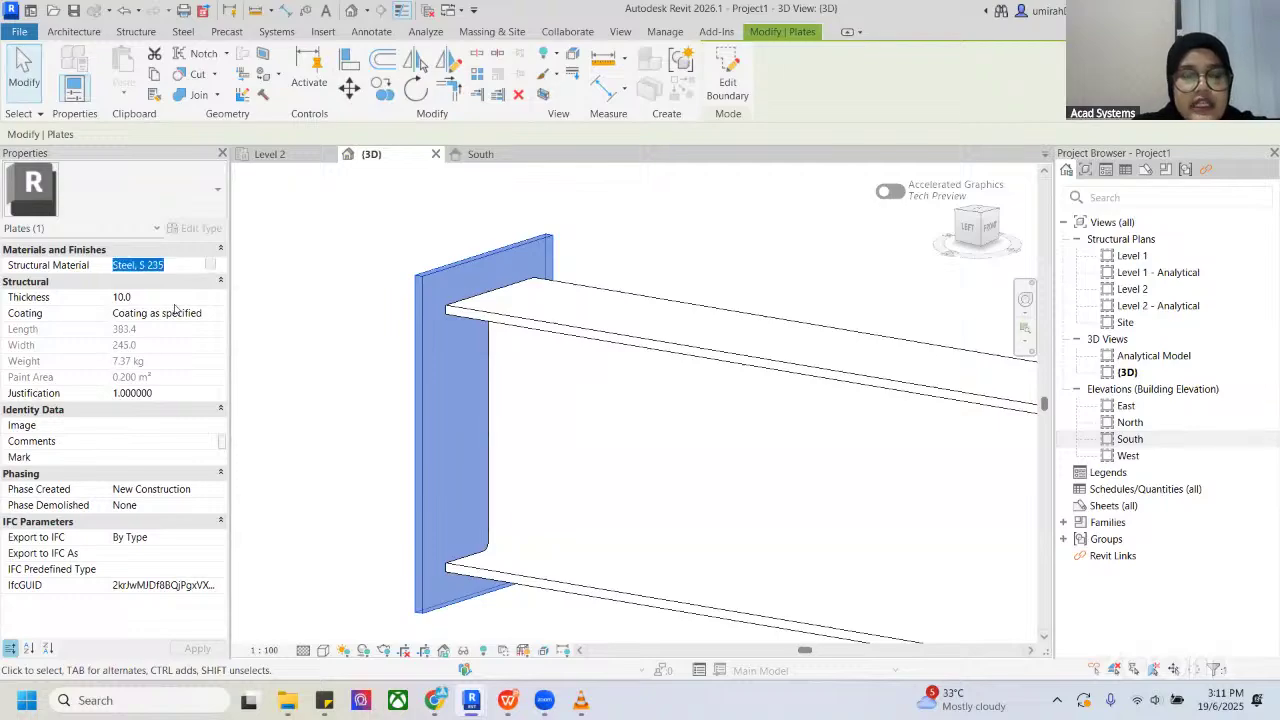
{"action": "left_click", "coordinate": [210, 265]}
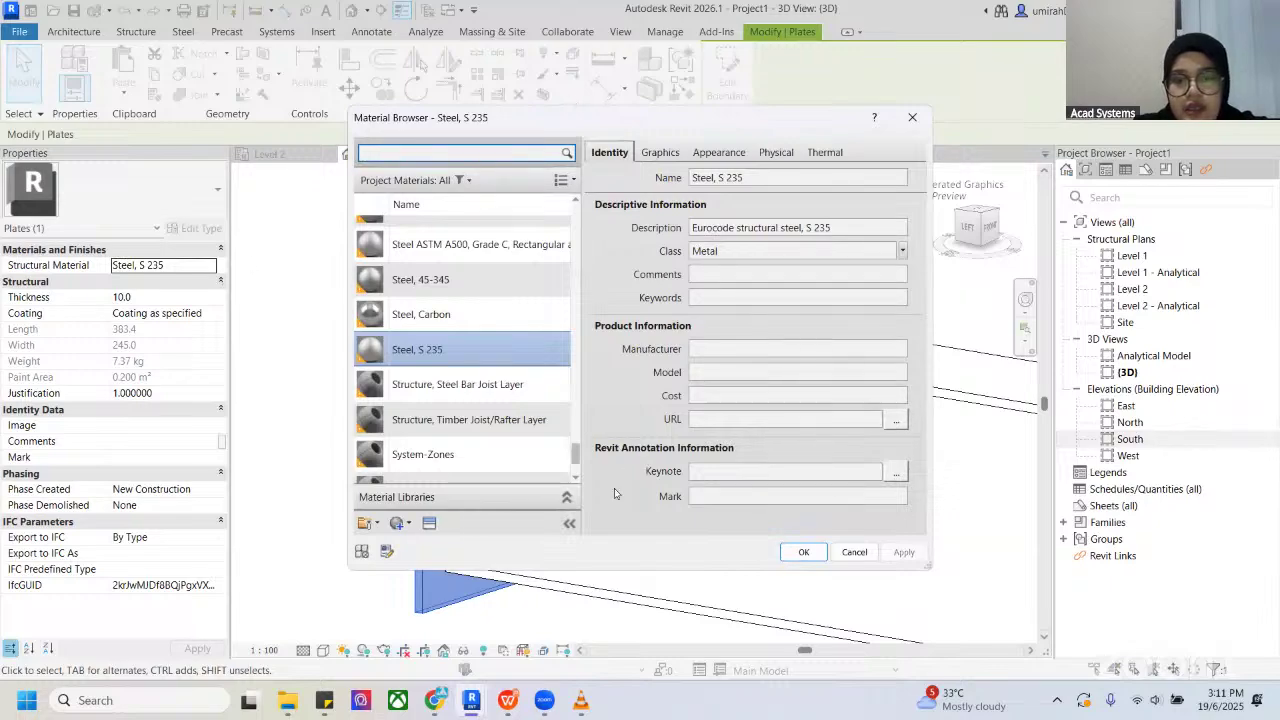
Step: Search the project materials for "metal" and go through the matching entries
{"action": "left_click", "coordinate": [549, 655]}
{"action": "scroll", "coordinate": [568, 345], "scroll_direction": "down", "scroll_amount": 1}
{"action": "scroll", "coordinate": [559, 337], "scroll_direction": "up", "scroll_amount": 1}
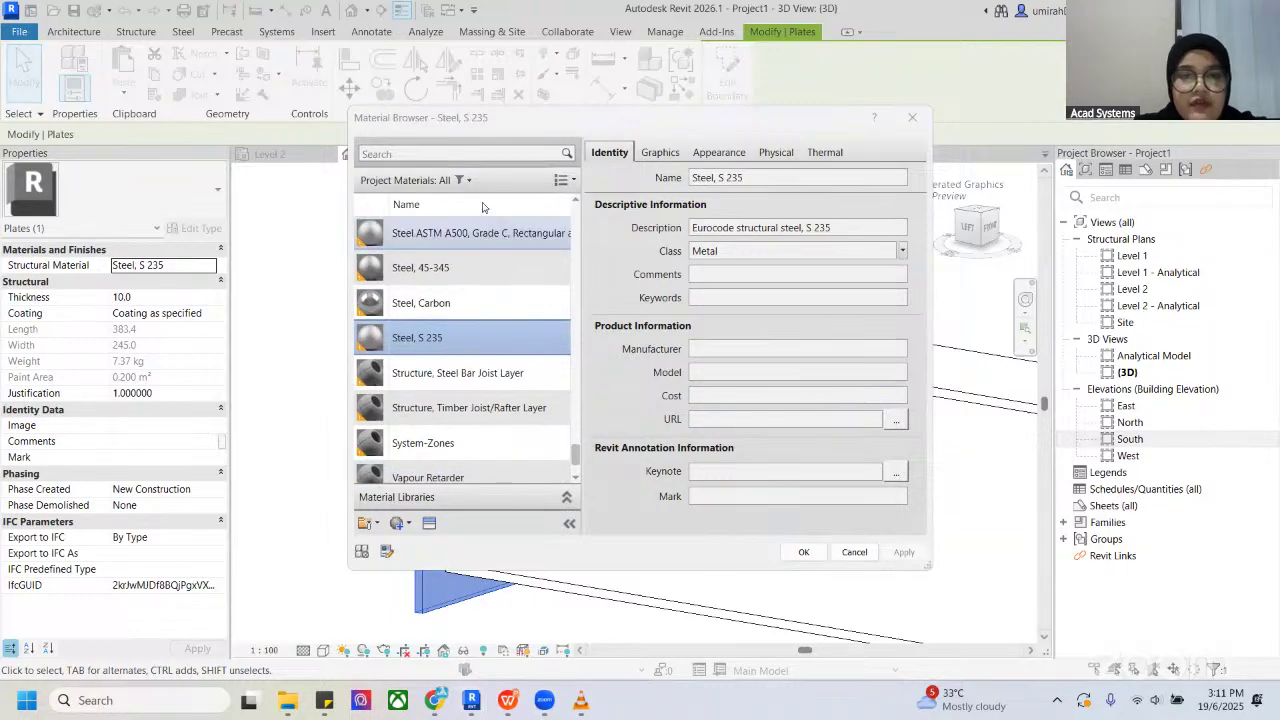
{"action": "left_click", "coordinate": [456, 155]}
{"action": "type", "text": "m"}
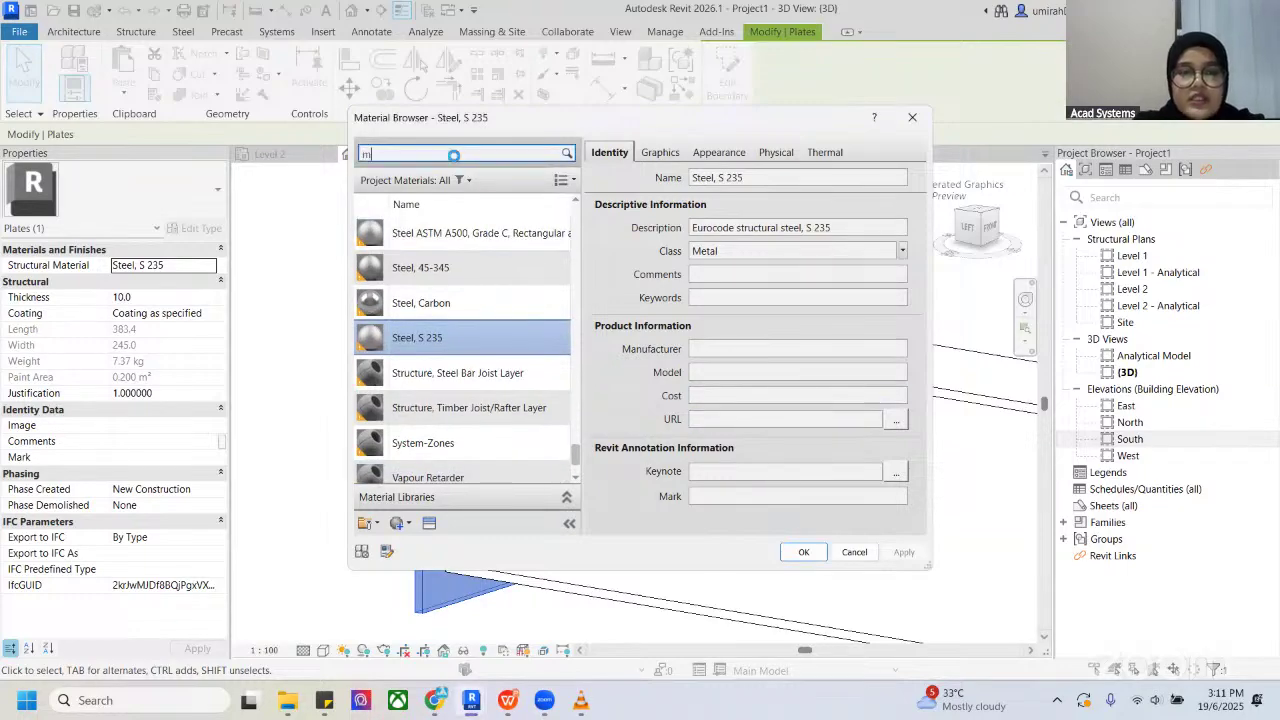
{"action": "type", "text": "etal"}
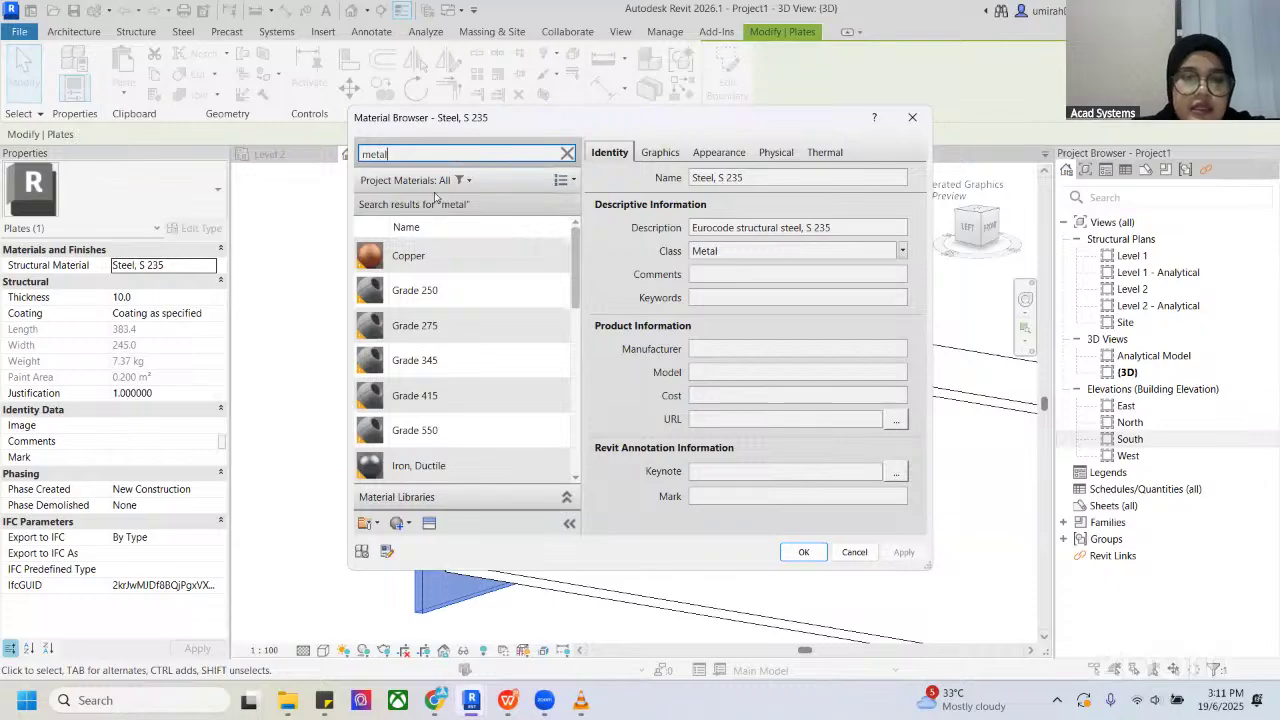
{"action": "scroll", "coordinate": [502, 324], "scroll_direction": "down", "scroll_amount": 5}
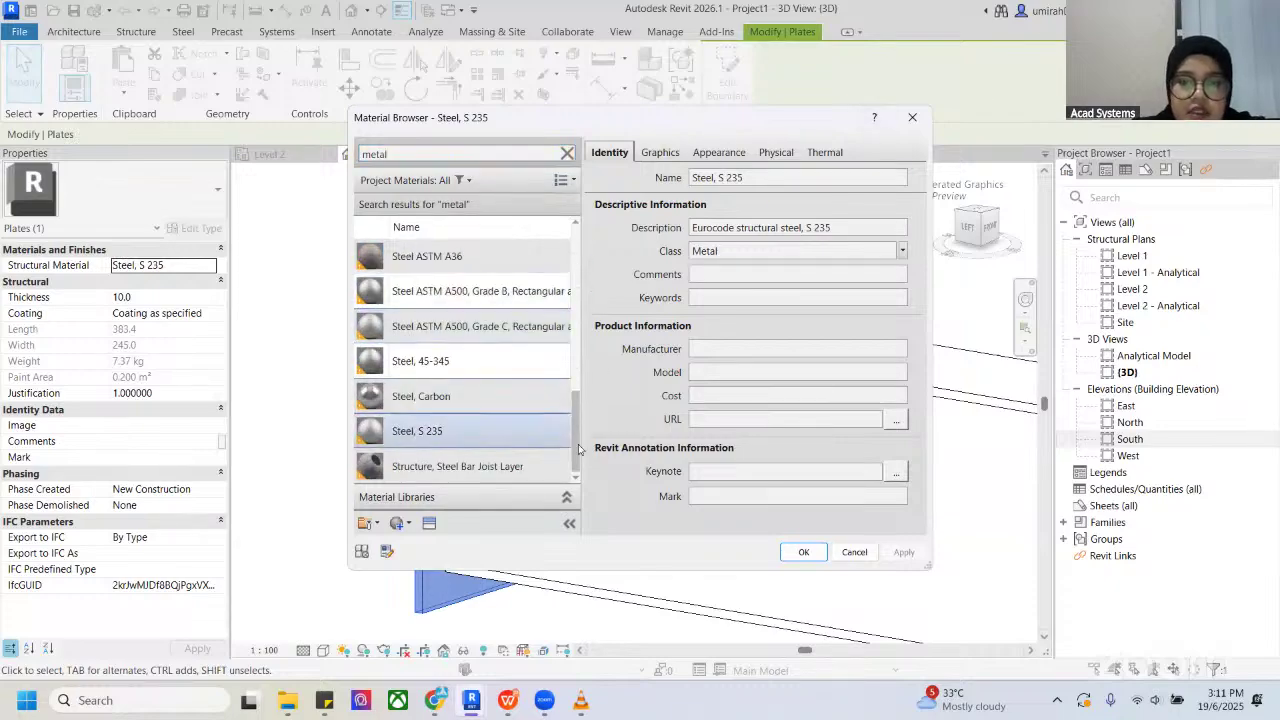
Step: Expand the material libraries in the material browser, enlarge and reposition the dialog, and give the library list more height
{"action": "left_click", "coordinate": [566, 497]}
{"action": "scroll", "coordinate": [510, 440], "scroll_direction": "down", "scroll_amount": 1}
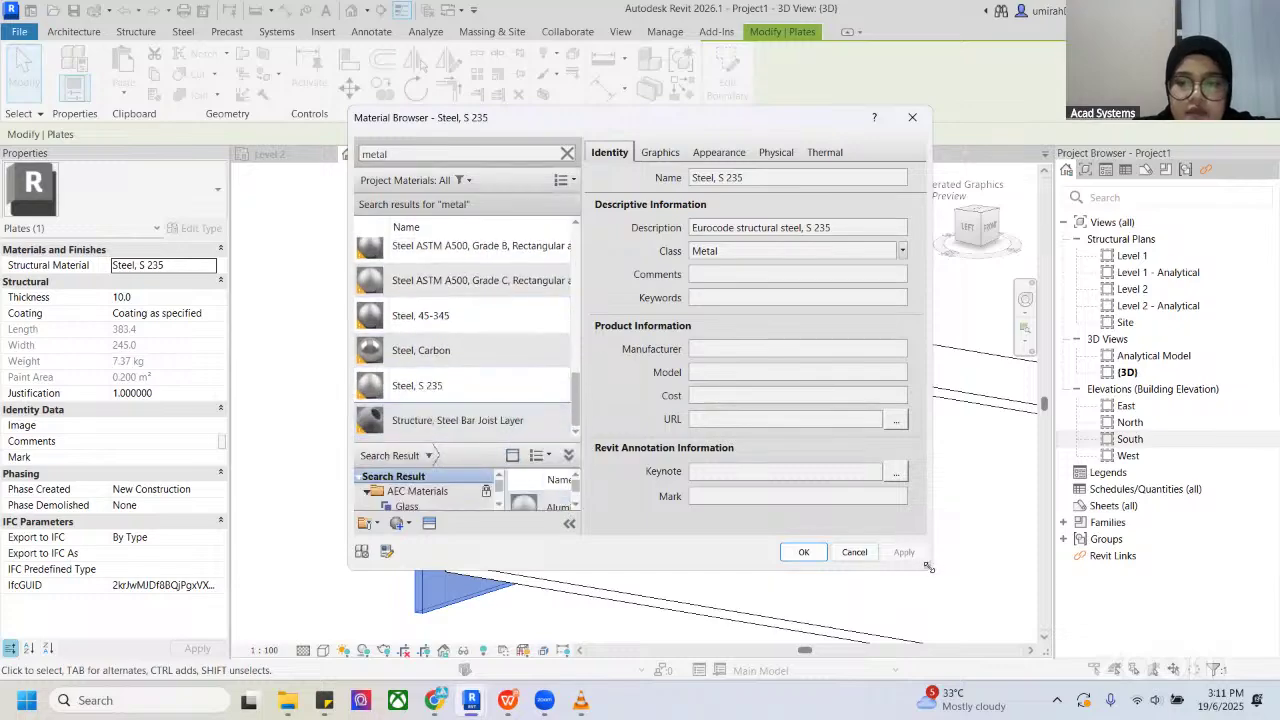
{"action": "left_click_drag", "start_coordinate": [928, 567], "coordinate": [1114, 631]}
{"action": "left_click_drag", "start_coordinate": [630, 125], "coordinate": [502, 93]}
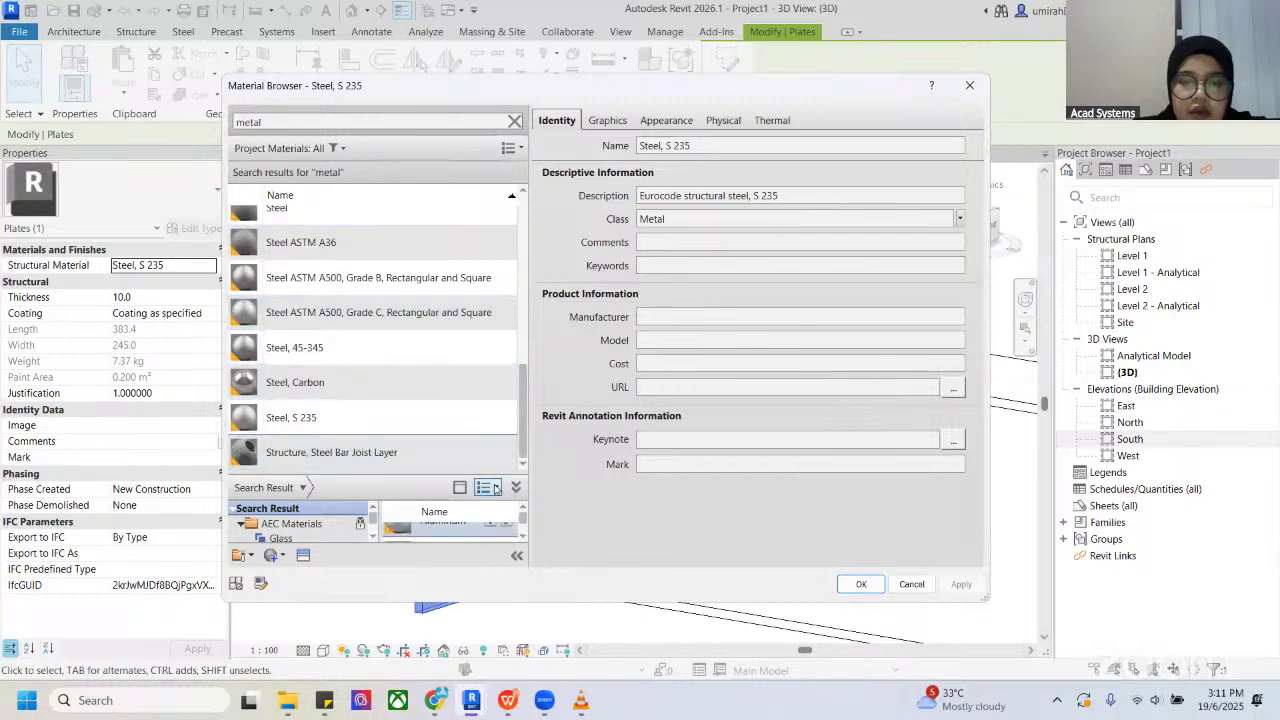
{"action": "left_click_drag", "start_coordinate": [444, 472], "coordinate": [444, 293]}
Step: Assign the project material Metal to the plate and confirm the material choice
{"action": "scroll", "coordinate": [444, 445], "scroll_direction": "down", "scroll_amount": 5}
{"action": "scroll", "coordinate": [443, 440], "scroll_direction": "down", "scroll_amount": 3}
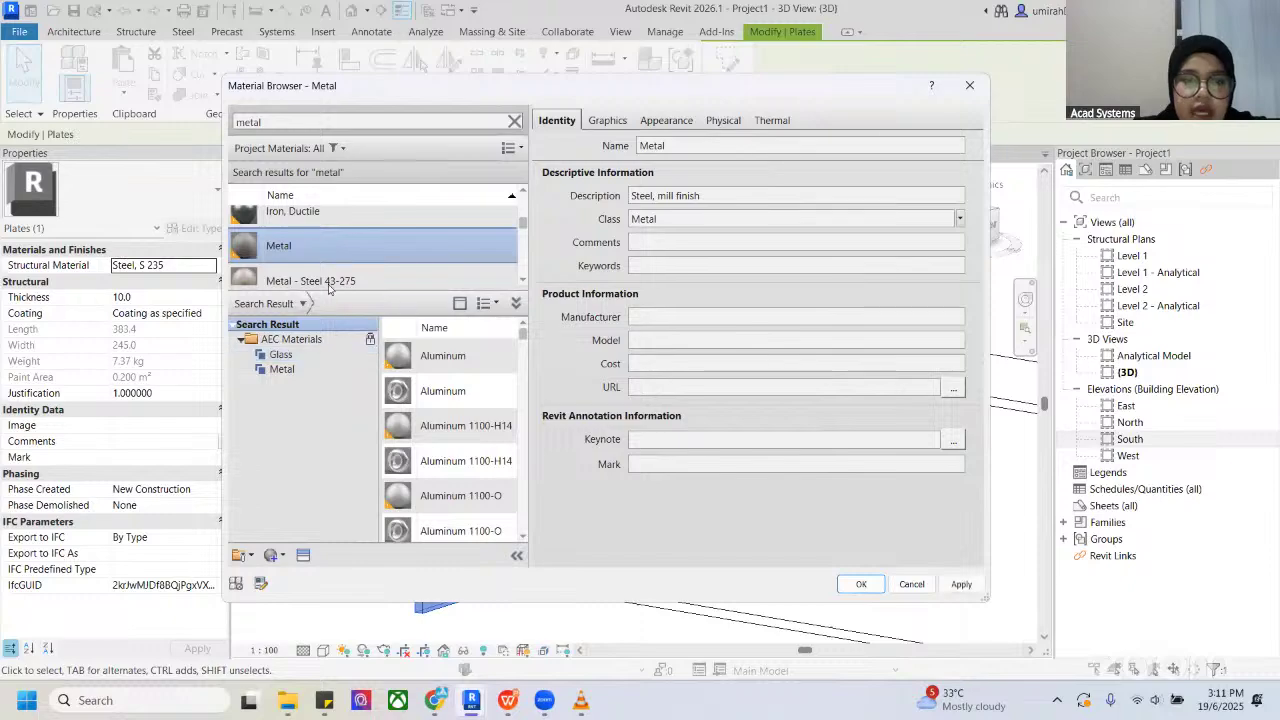
{"action": "scroll", "coordinate": [268, 235], "scroll_direction": "down", "scroll_amount": 1}
{"action": "left_click", "coordinate": [848, 582]}
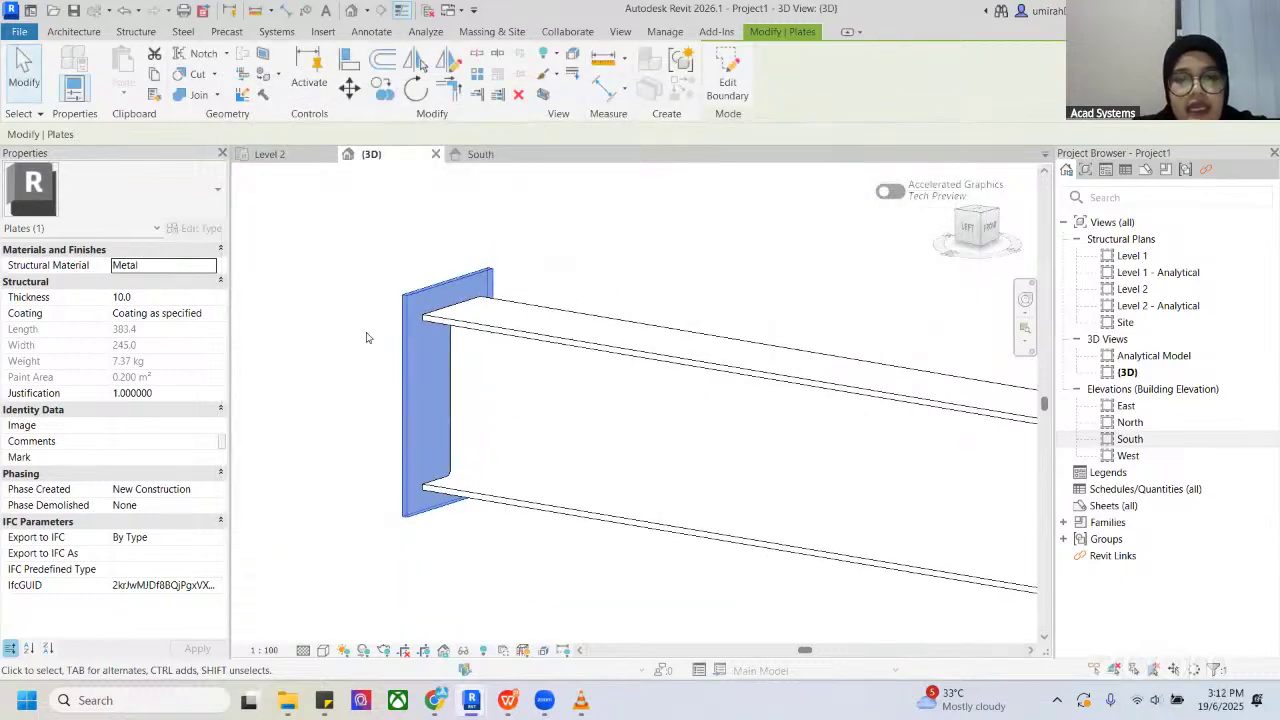
Step: Set the selected wall plate's thickness to 12 mm
{"action": "scroll", "coordinate": [366, 338], "scroll_direction": "up", "scroll_amount": 2}
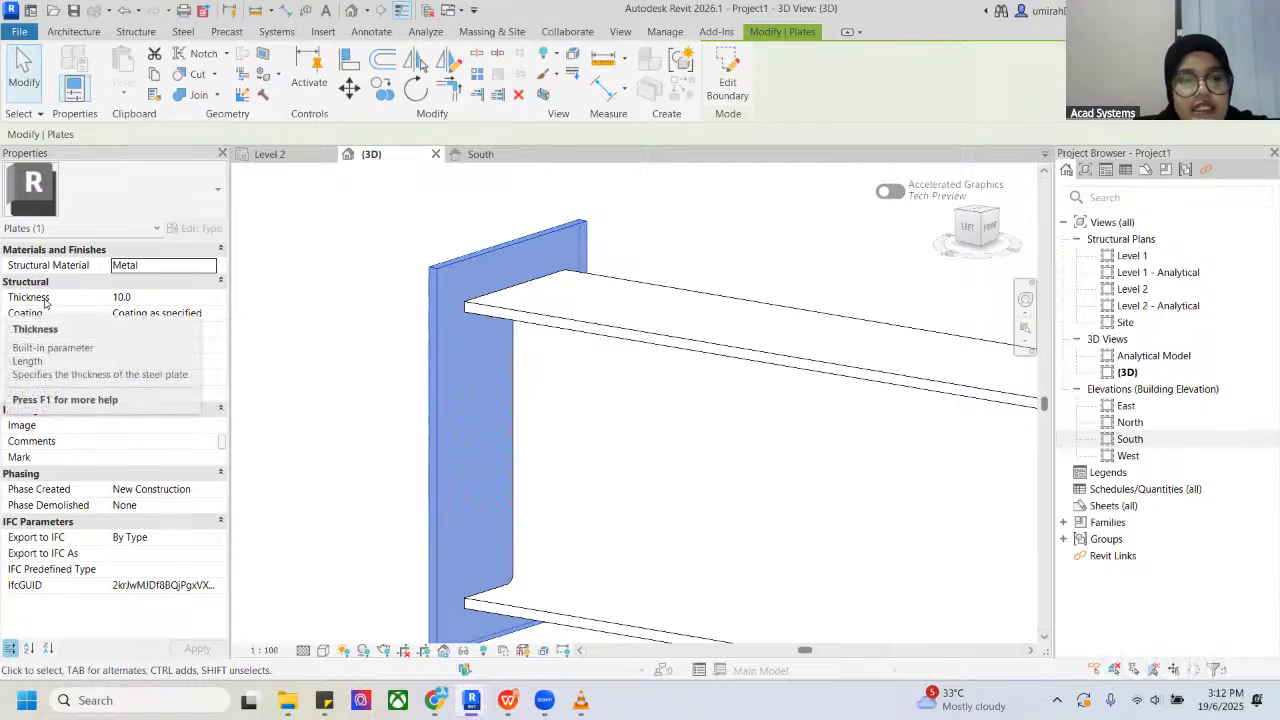
{"action": "left_click", "coordinate": [133, 298]}
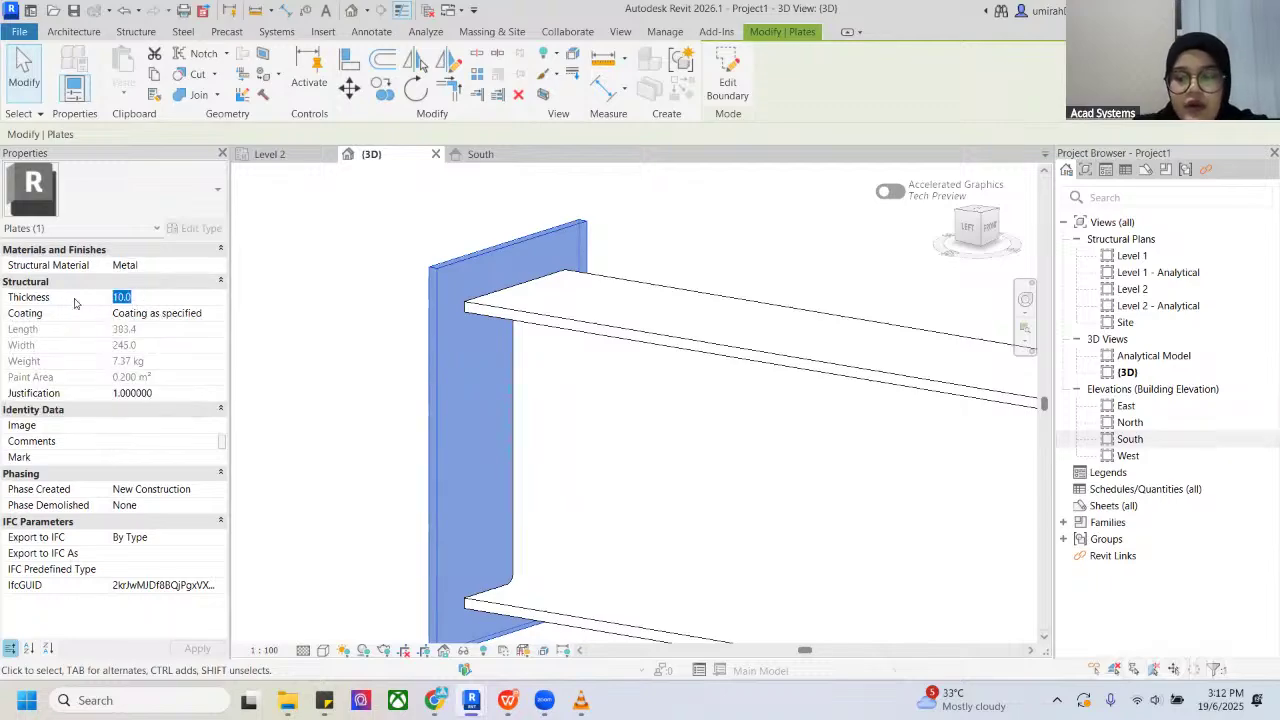
{"action": "type", "text": "12"}
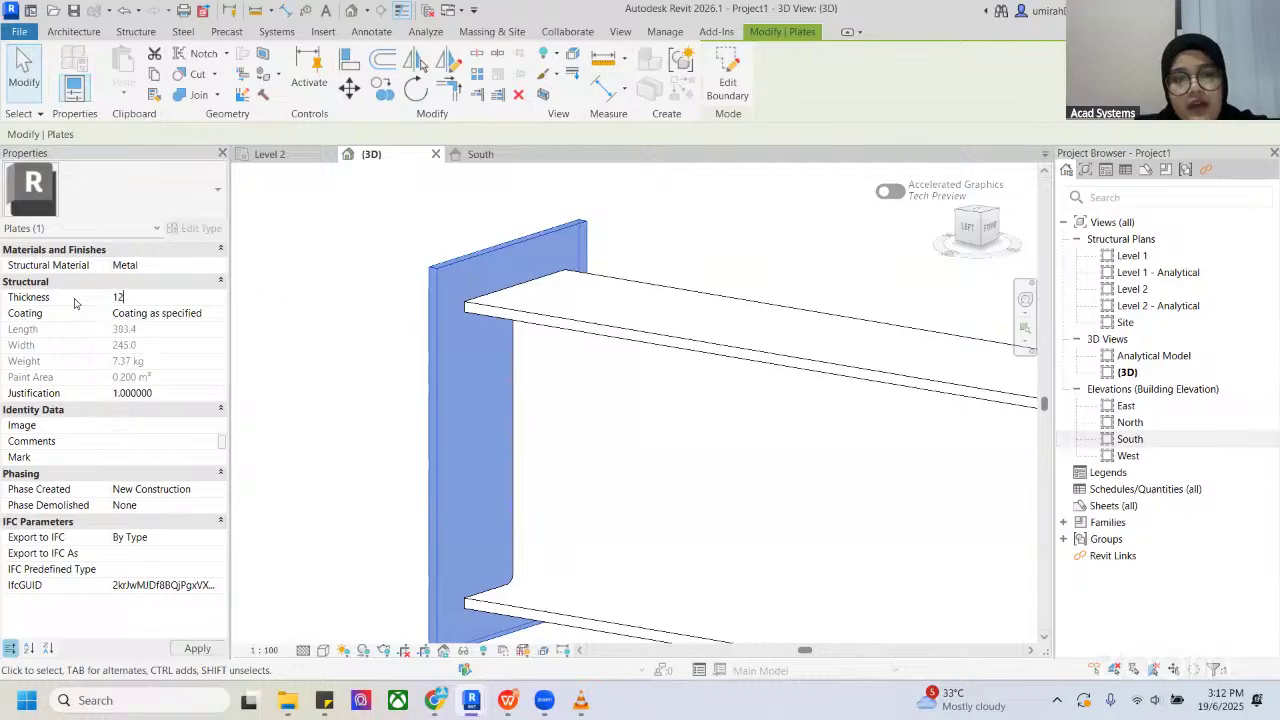
{"action": "key", "text": "Return"}
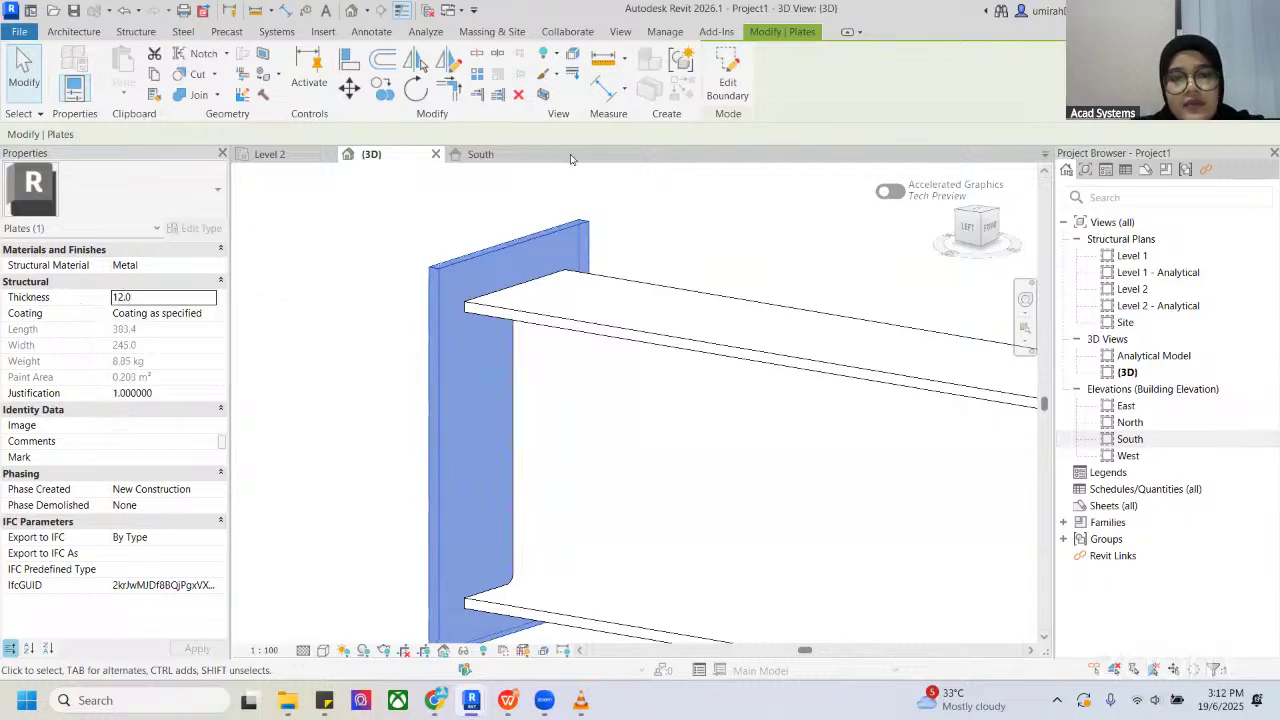
Step: Examine how the plate meets the beam end in the 3D view and the Level 2 plan, and deselect the plate
{"action": "scroll", "coordinate": [530, 255], "scroll_direction": "down", "scroll_amount": 2}
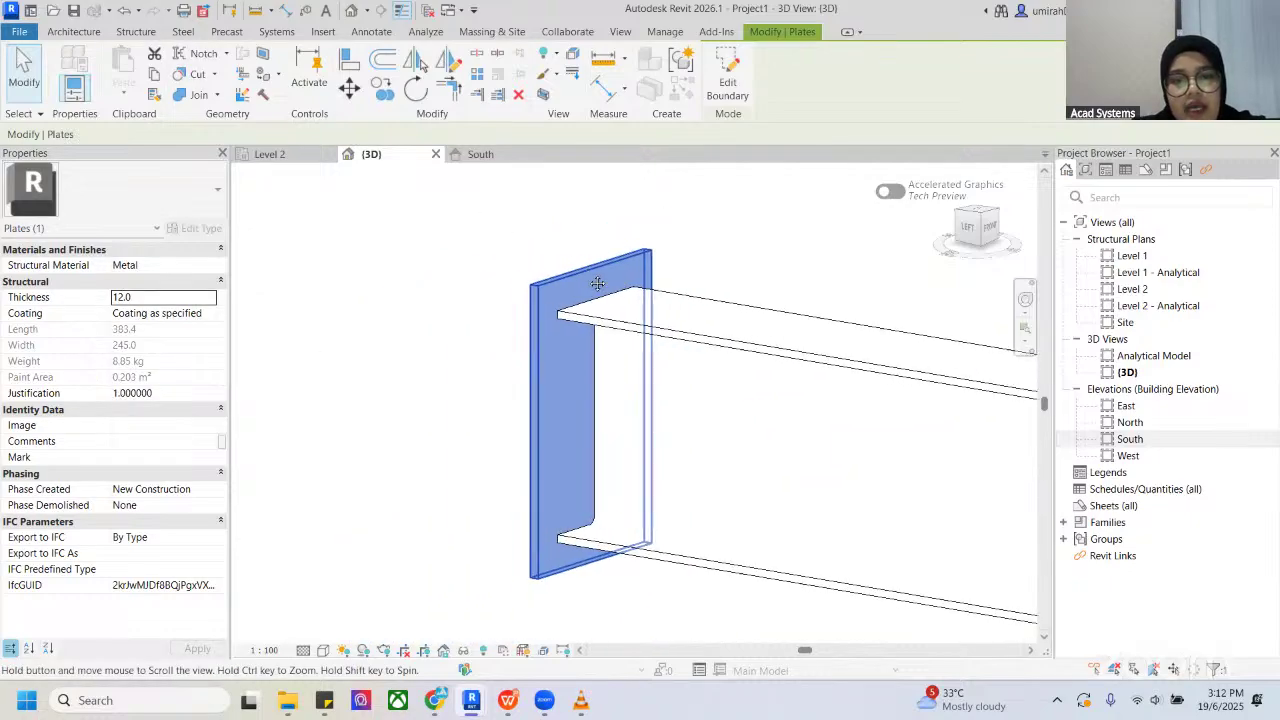
{"action": "mouse_move", "coordinate": [559, 279]}
{"action": "middle_mouse_down", "text": "shift"}
{"action": "mouse_move", "coordinate": [643, 281]}
{"action": "mouse_move", "coordinate": [555, 264]}
{"action": "middle_mouse_up", "text": "shift"}
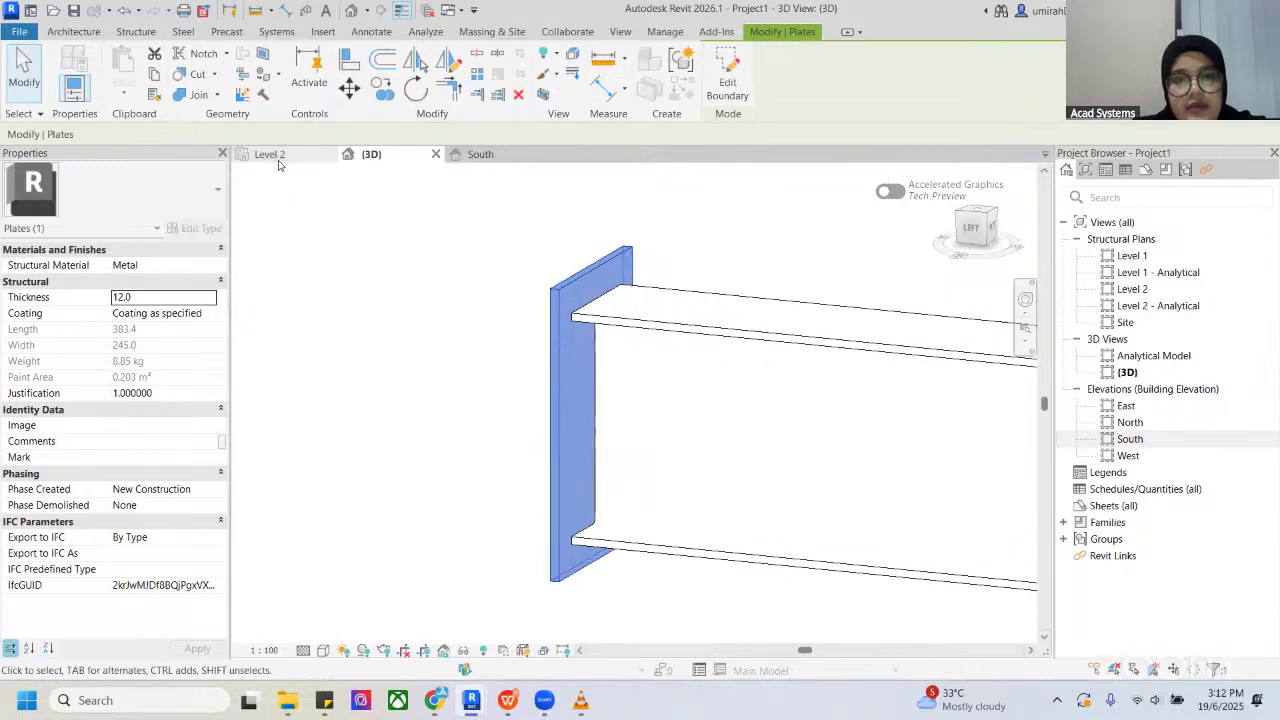
{"action": "left_click", "coordinate": [279, 159]}
{"action": "scroll", "coordinate": [605, 409], "scroll_direction": "down", "scroll_amount": 2}
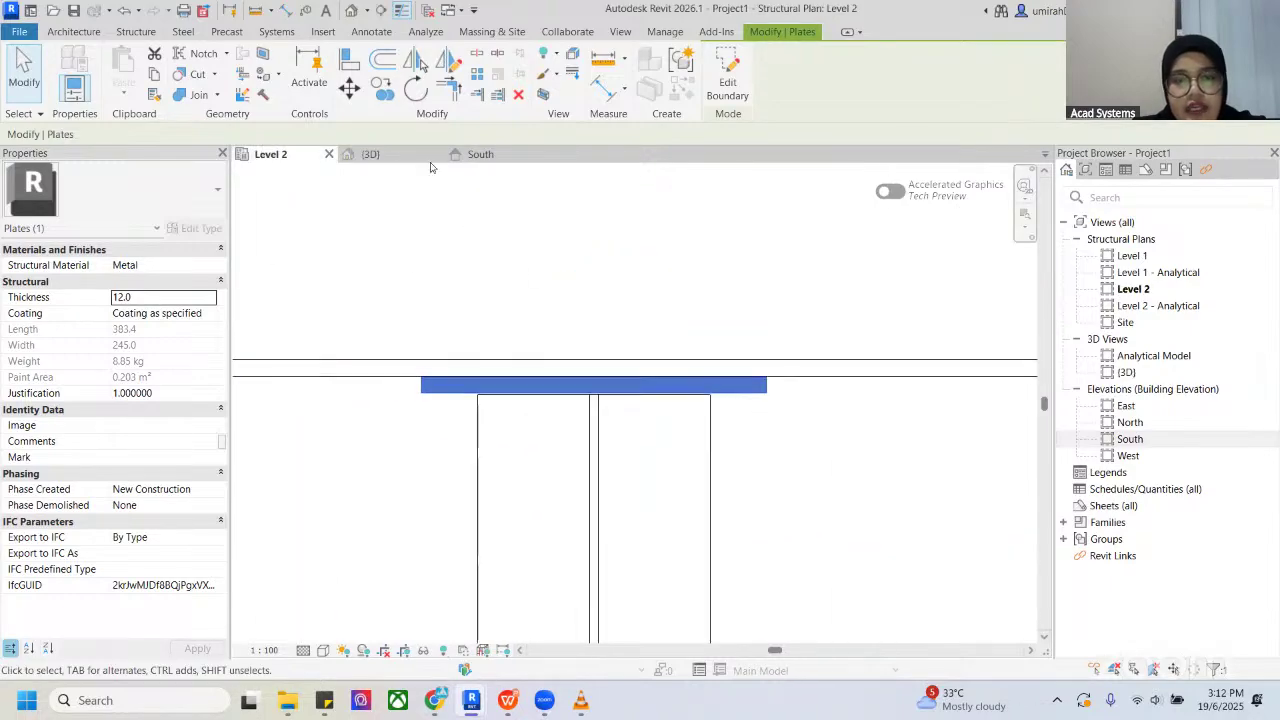
{"action": "left_click", "coordinate": [372, 156]}
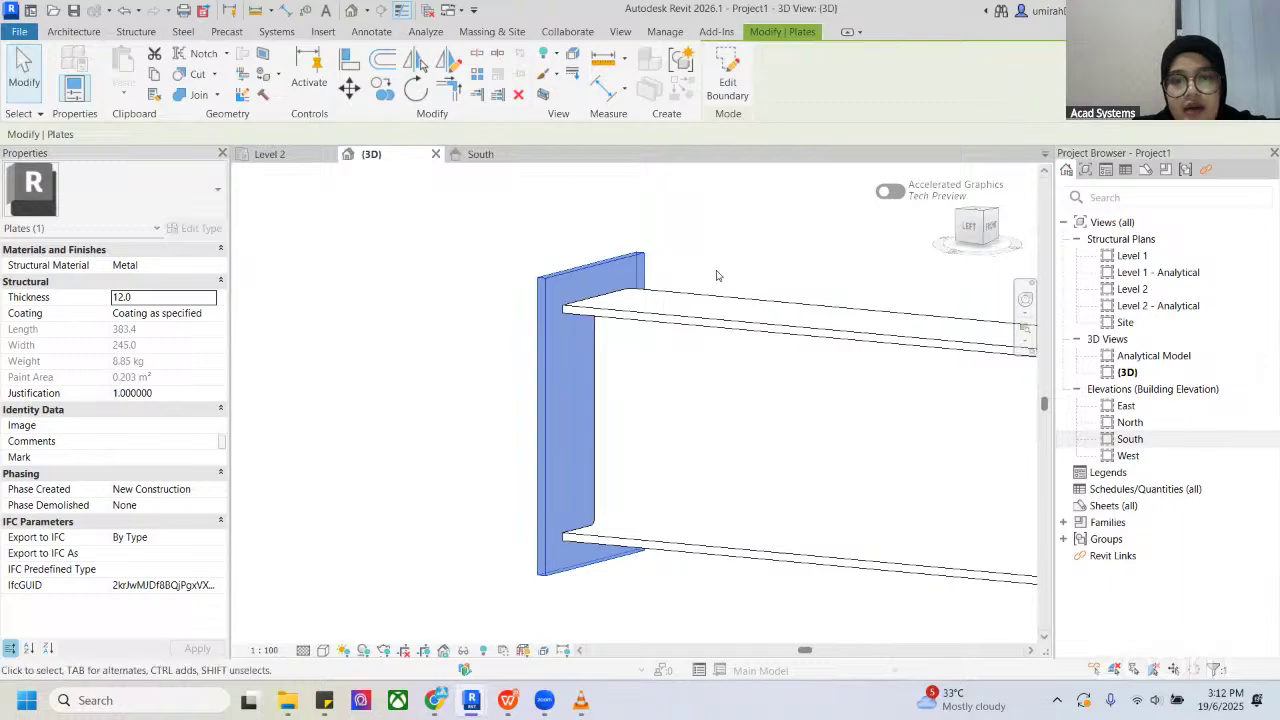
{"action": "key", "text": "Escape"}
{"action": "middle_click_drag", "start_coordinate": [665, 298], "coordinate": [569, 247], "text": "shift"}
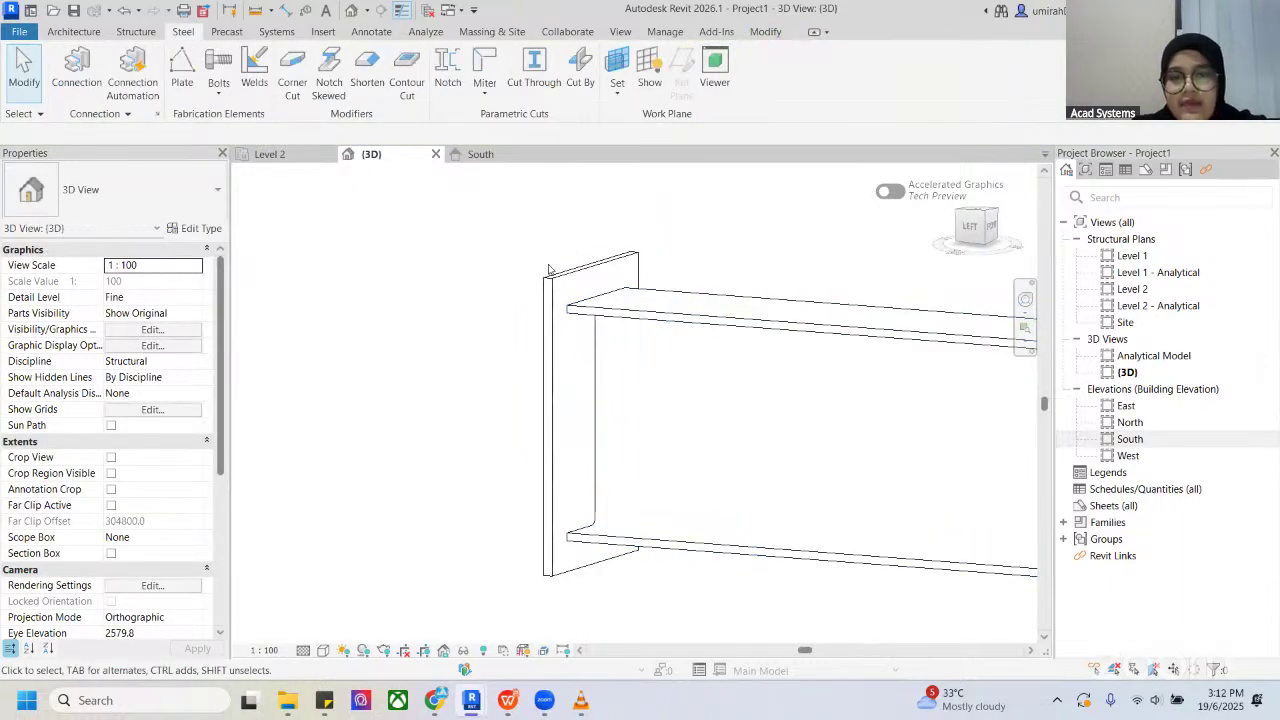
{"action": "scroll", "coordinate": [540, 282], "scroll_direction": "down", "scroll_amount": 4}
{"action": "scroll", "coordinate": [491, 371], "scroll_direction": "down", "scroll_amount": 3}
{"action": "scroll", "coordinate": [495, 380], "scroll_direction": "up", "scroll_amount": 5}
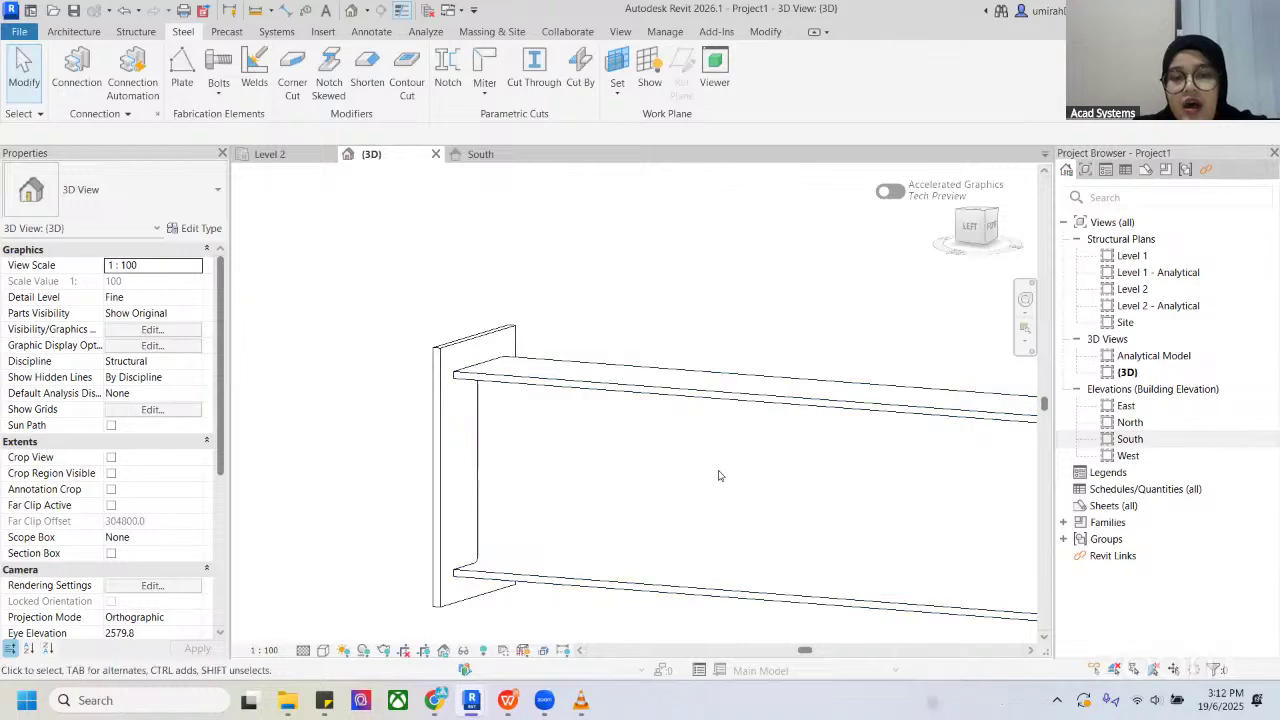
{"action": "scroll", "coordinate": [540, 333], "scroll_direction": "down", "scroll_amount": 1}
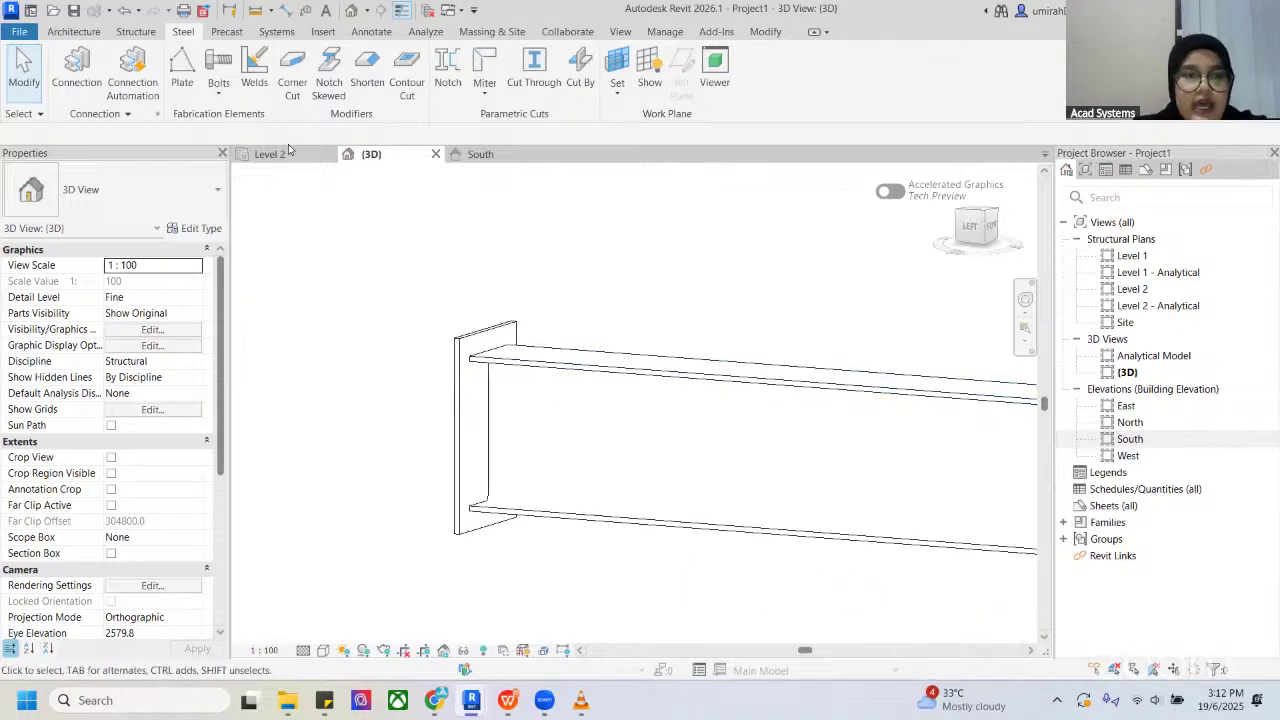
Step: Start a second steel plate and pick the UB305x165x40 beam's web reference plane as its work plane
{"action": "left_click", "coordinate": [182, 72]}
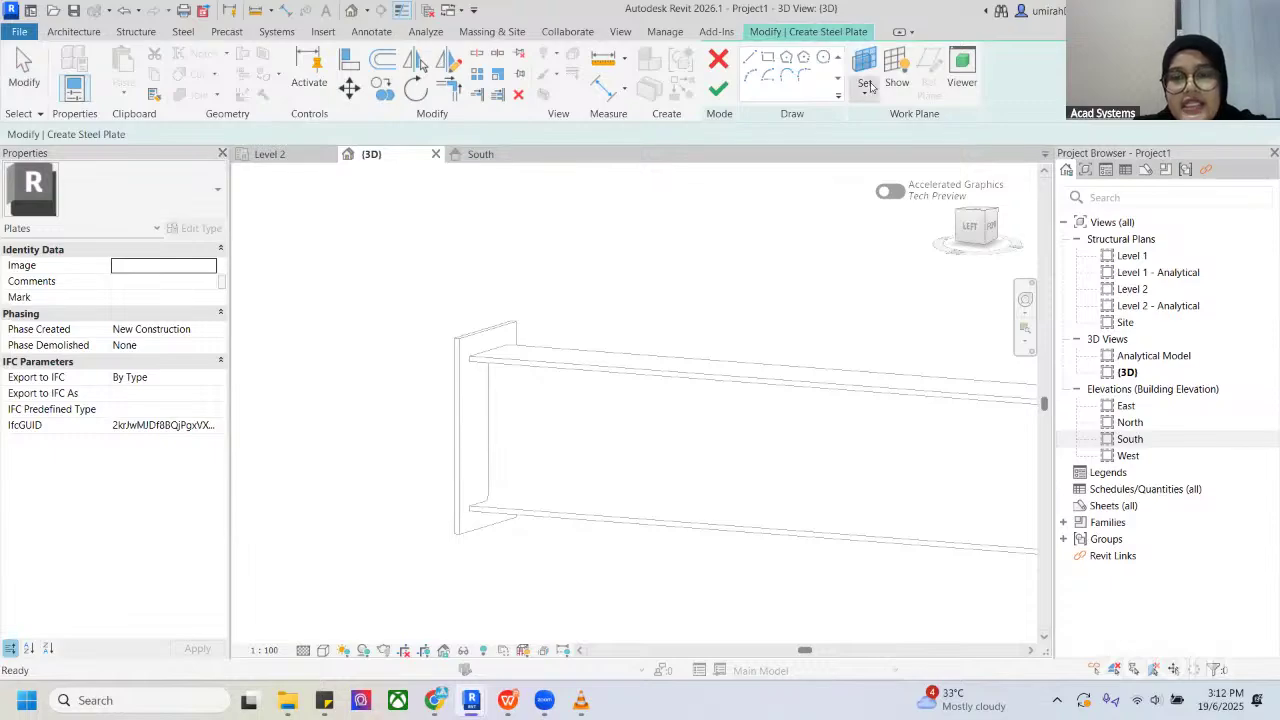
{"action": "scroll", "coordinate": [600, 380], "scroll_direction": "down", "scroll_amount": 2}
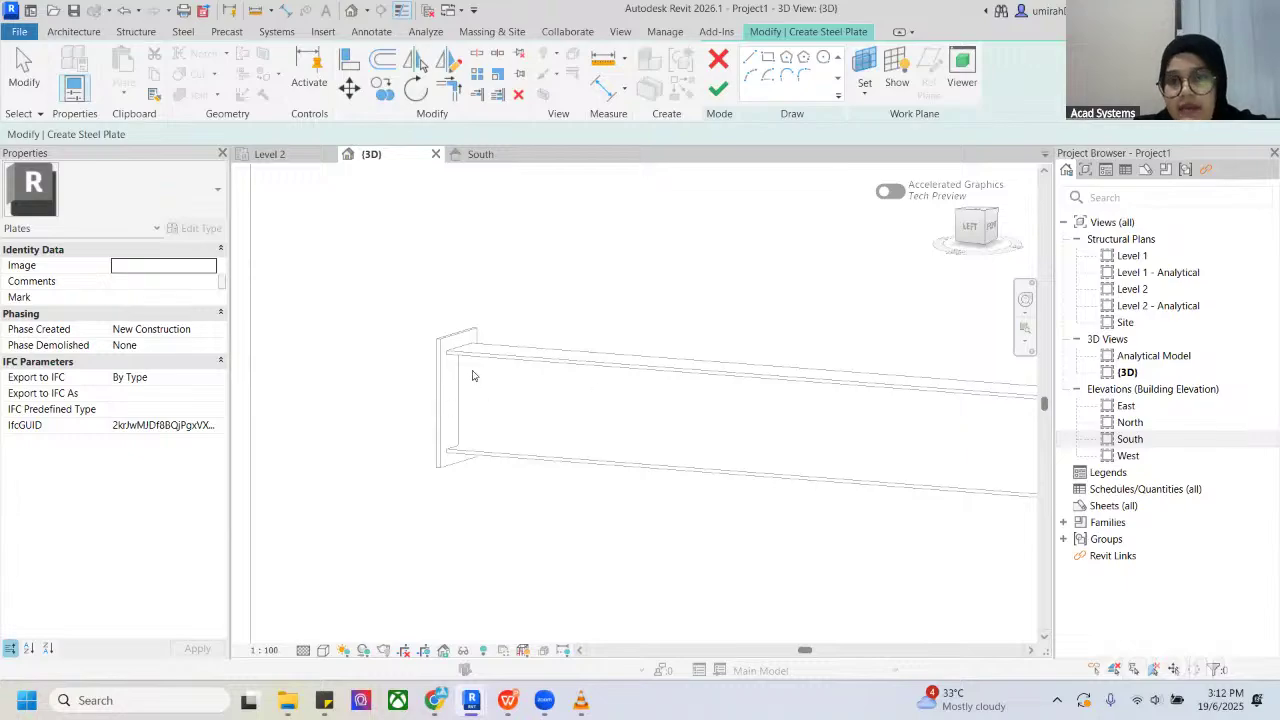
{"action": "left_click", "coordinate": [864, 88]}
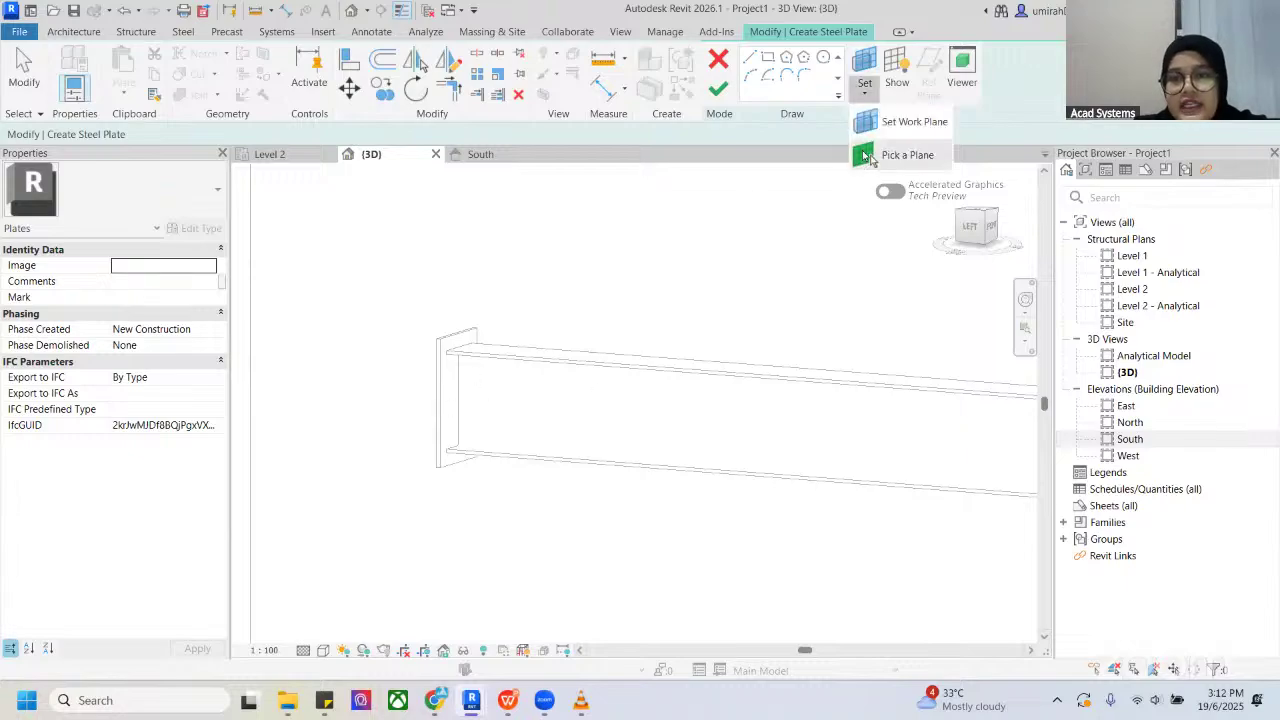
{"action": "left_click", "coordinate": [872, 159]}
{"action": "middle_click_drag", "start_coordinate": [497, 375], "coordinate": [377, 363]}
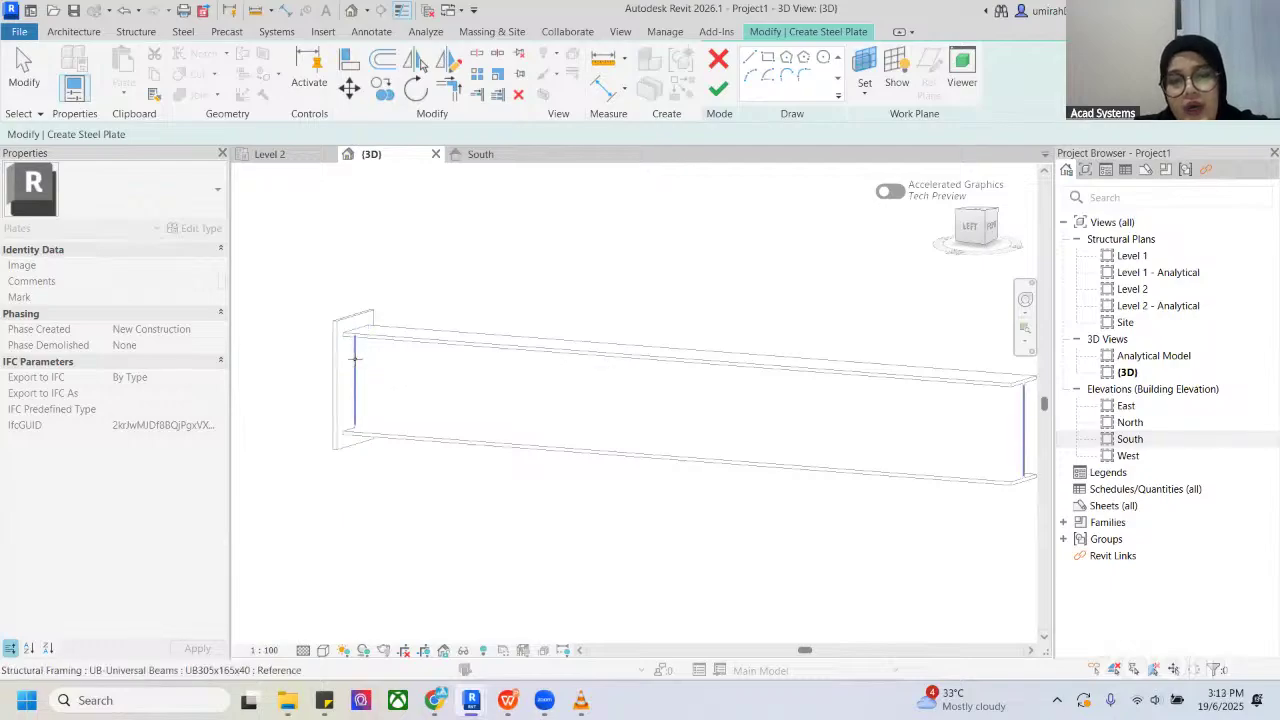
{"action": "scroll", "coordinate": [351, 358], "scroll_direction": "up", "scroll_amount": 3}
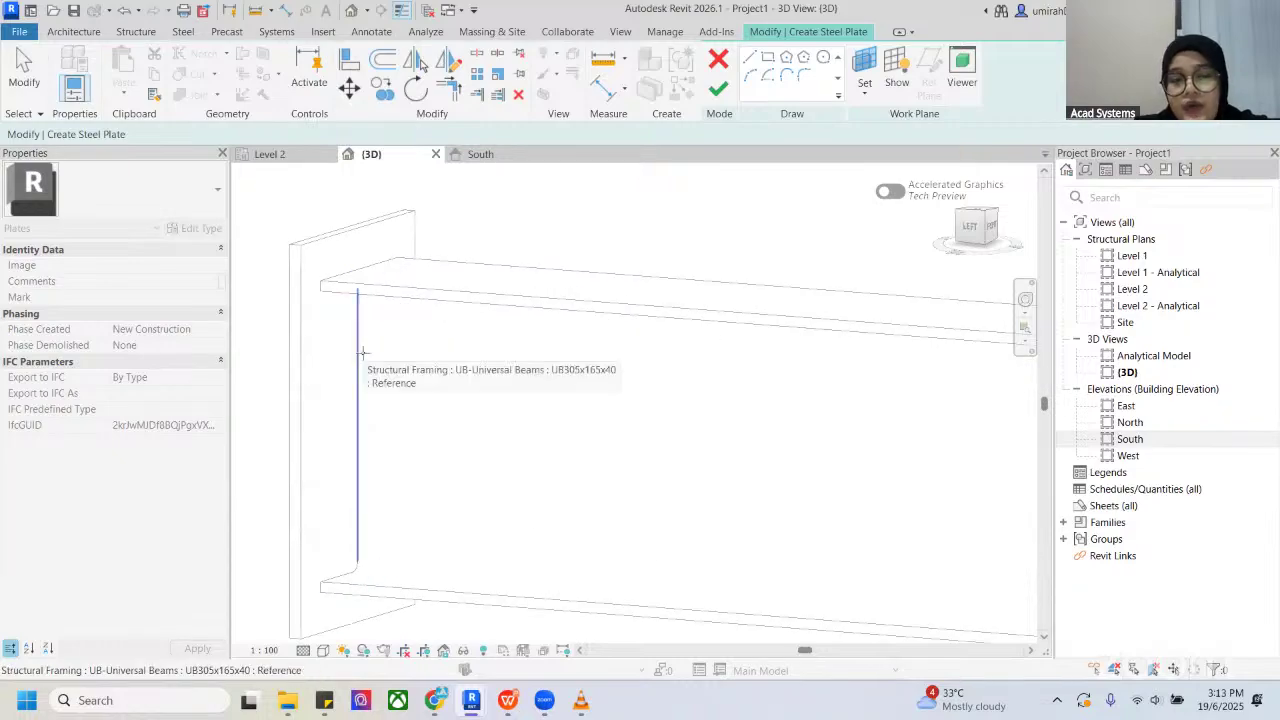
{"action": "scroll", "coordinate": [363, 352], "scroll_direction": "down", "scroll_amount": 5}
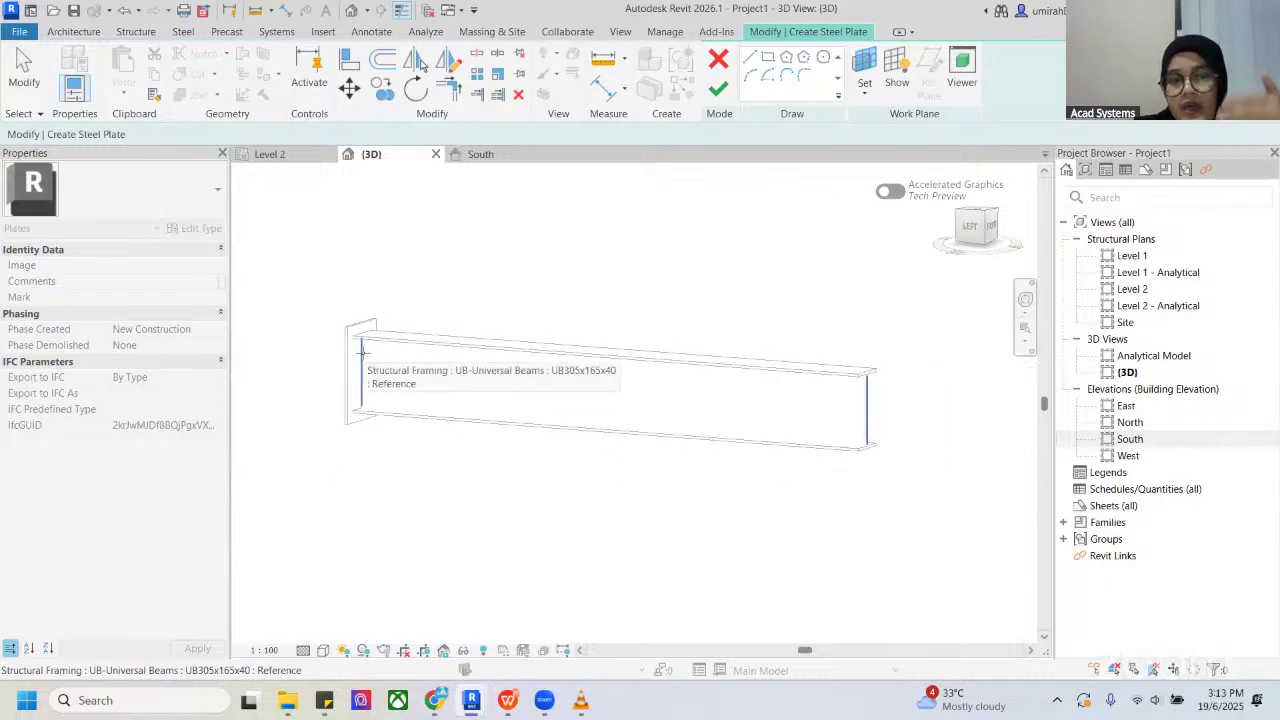
{"action": "left_click", "coordinate": [362, 358]}
{"action": "scroll", "coordinate": [355, 372], "scroll_direction": "up", "scroll_amount": 3}
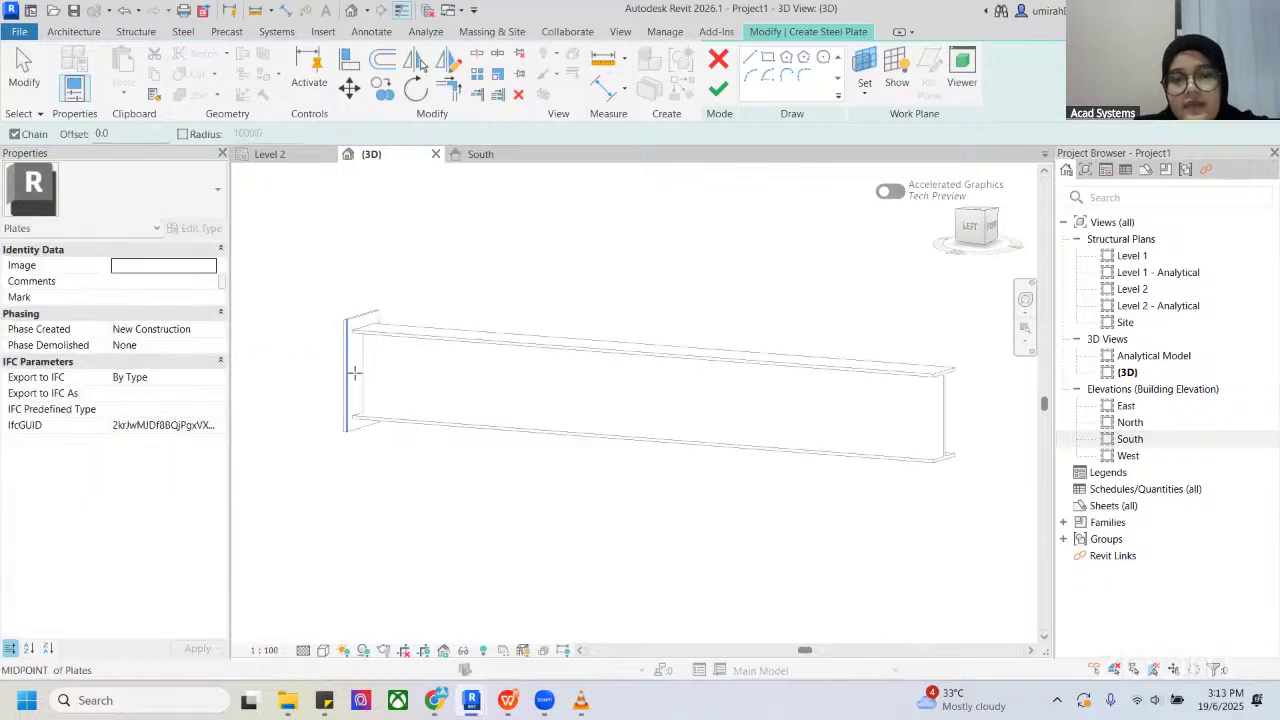
Step: Sketch a rectangular plate boundary about 280 by 205 mm on the beam web, starting from the wall plate's face
{"action": "left_click", "coordinate": [970, 226]}
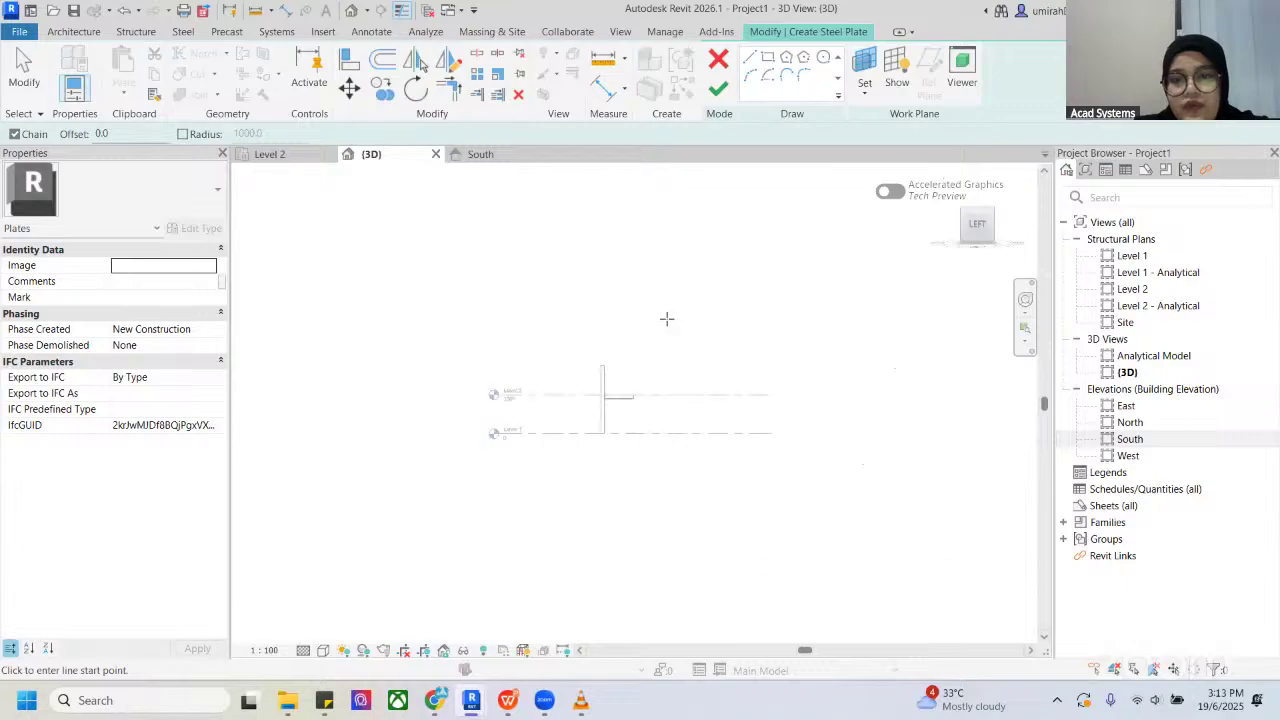
{"action": "scroll", "coordinate": [600, 400], "scroll_direction": "up", "scroll_amount": 6}
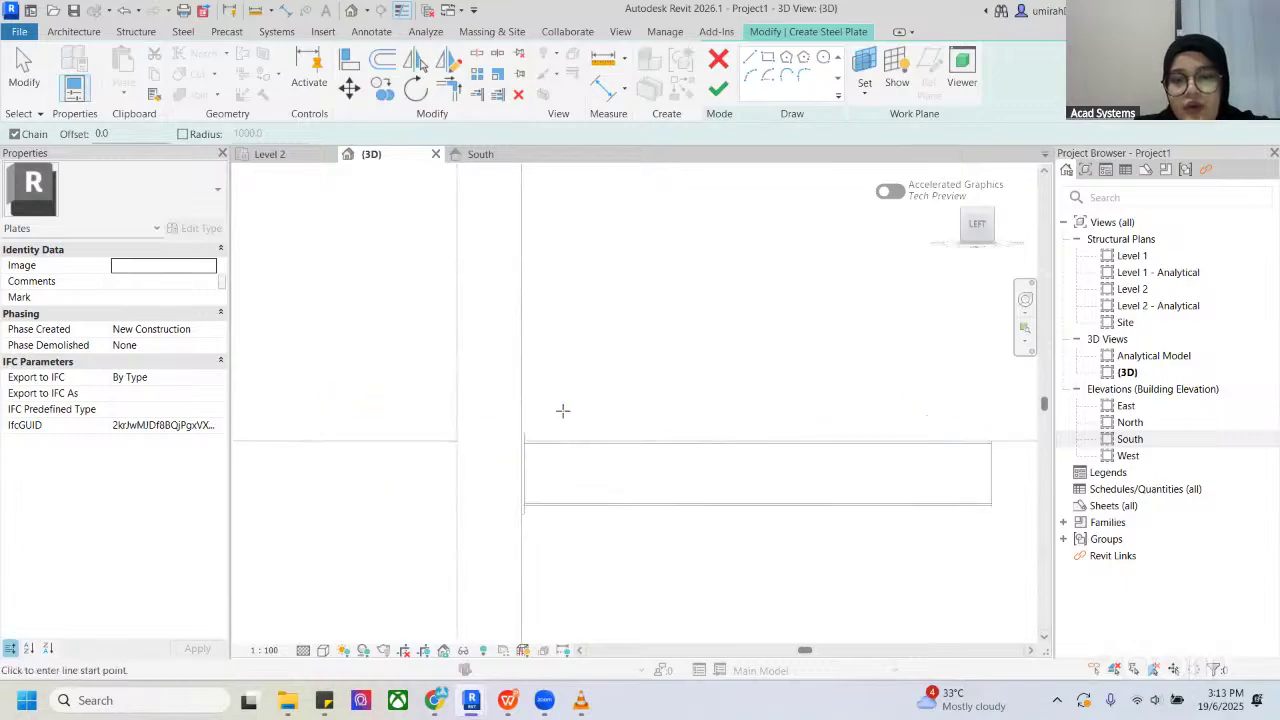
{"action": "scroll", "coordinate": [545, 329], "scroll_direction": "up", "scroll_amount": 4}
{"action": "mouse_move", "coordinate": [545, 329]}
{"action": "middle_mouse_down"}
{"action": "mouse_move", "coordinate": [514, 287]}
{"action": "mouse_move", "coordinate": [512, 256]}
{"action": "middle_mouse_up"}
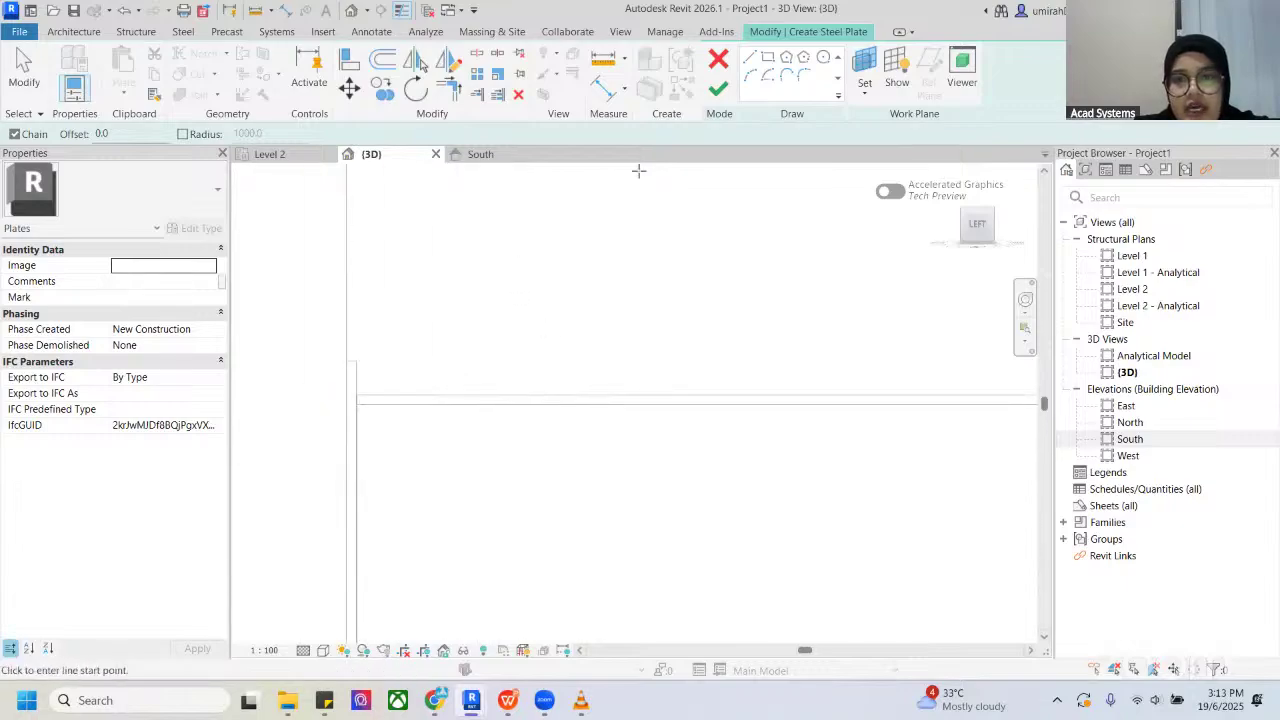
{"action": "left_click", "coordinate": [772, 60]}
{"action": "scroll", "coordinate": [500, 230], "scroll_direction": "down", "scroll_amount": 2}
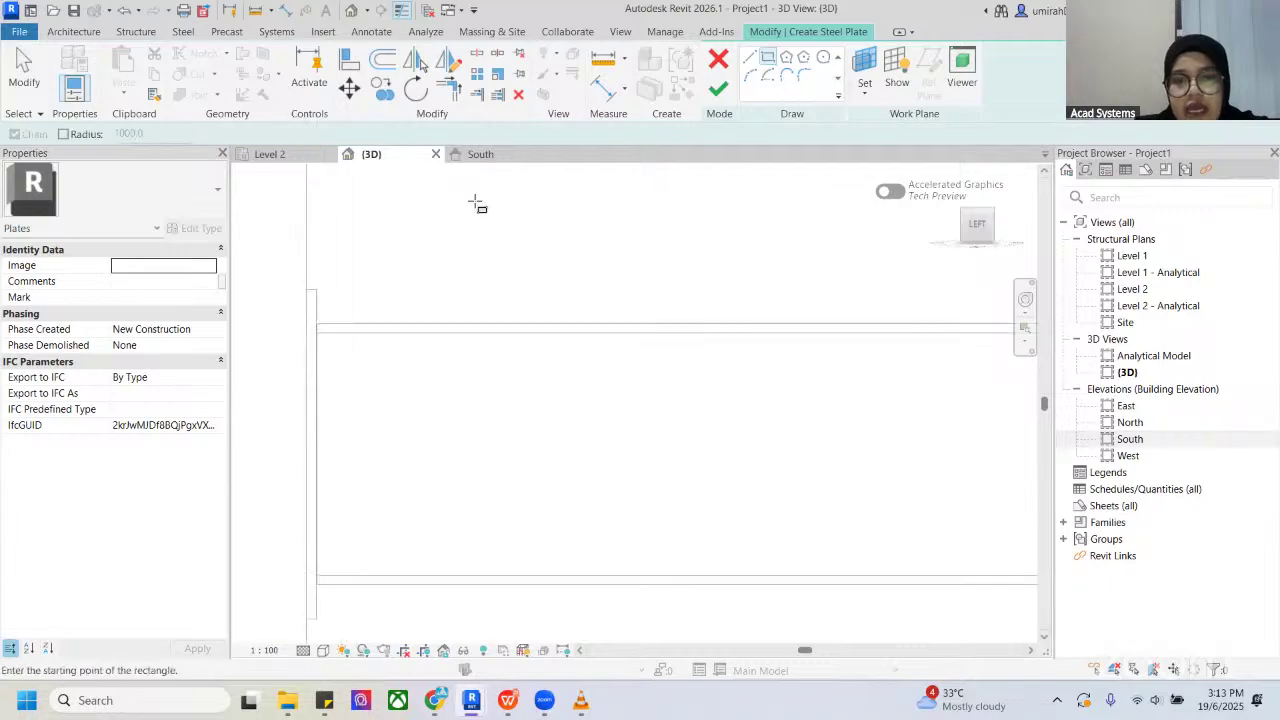
{"action": "left_click", "coordinate": [316, 357]}
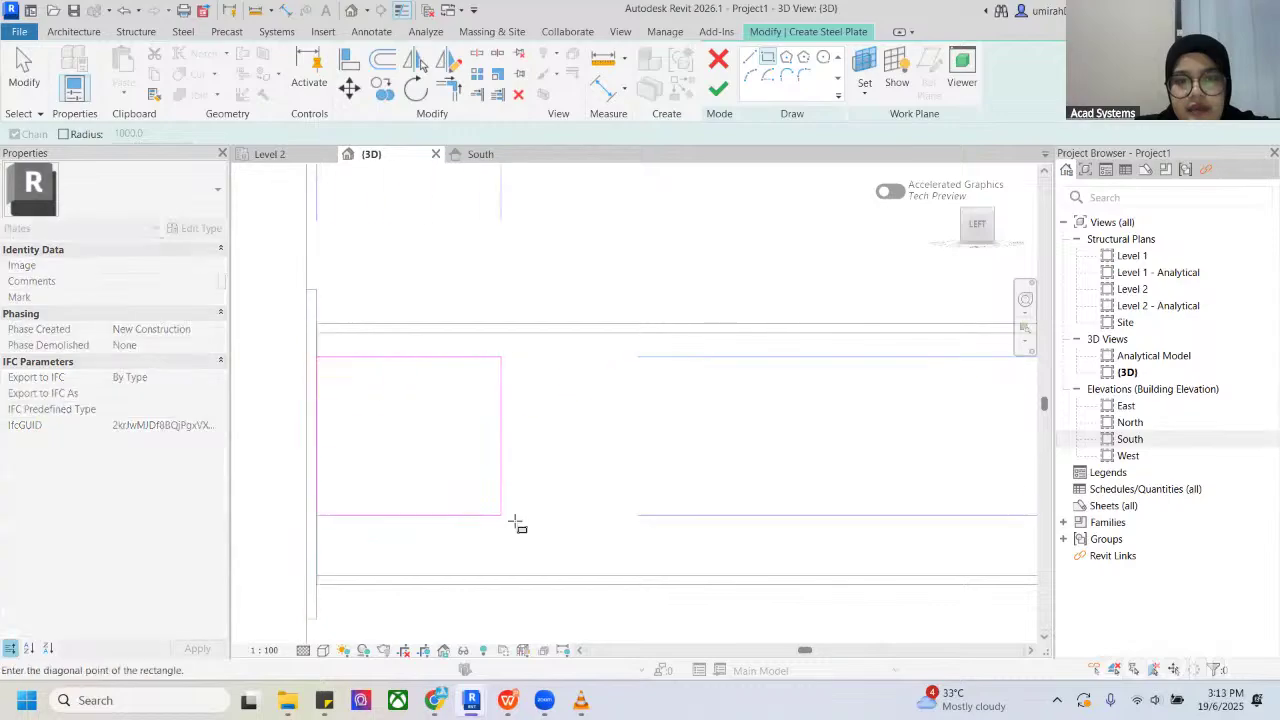
{"action": "left_click", "coordinate": [557, 533]}
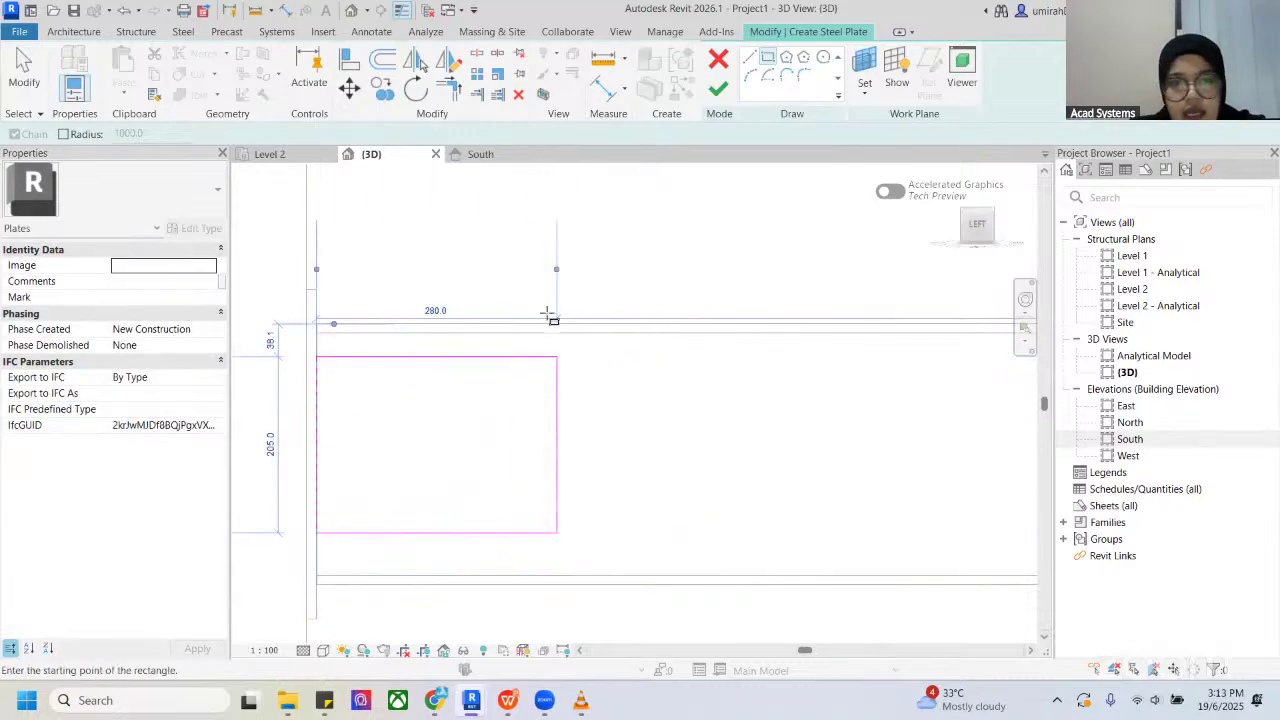
Step: Set the rectangle's length along the beam to 300 mm and its height to 250 mm
{"action": "left_click", "coordinate": [436, 310]}
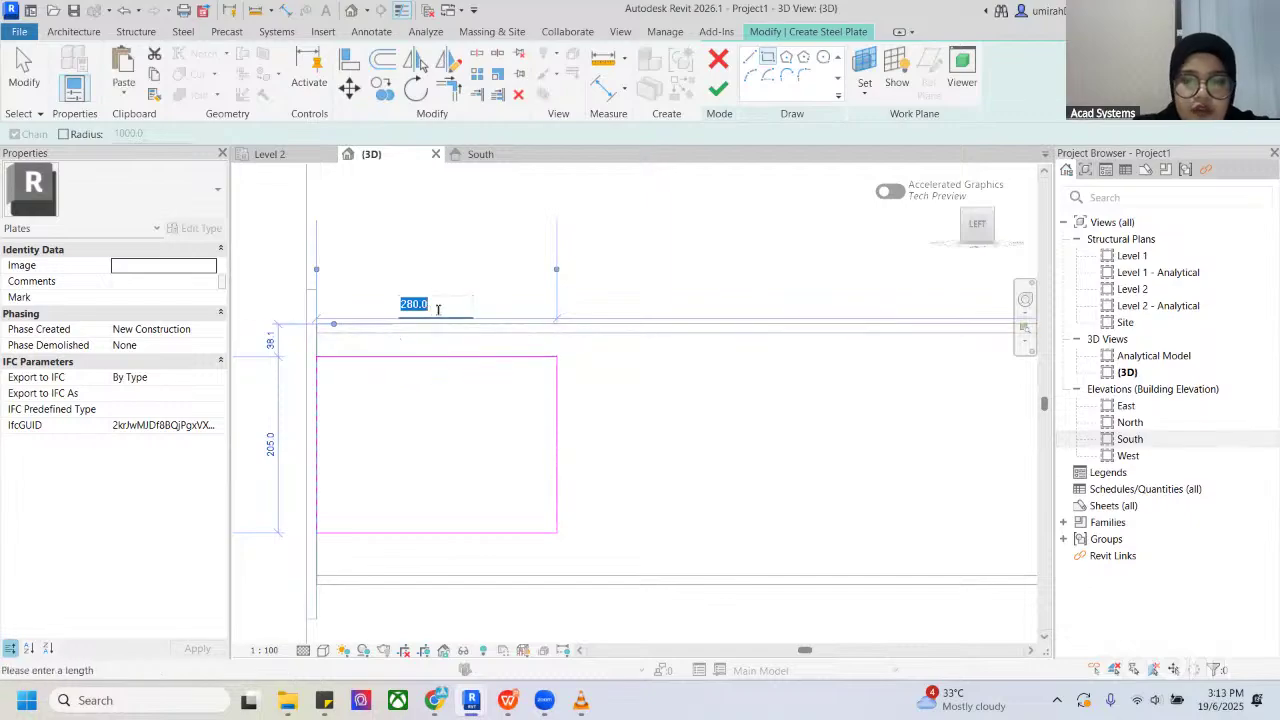
{"action": "type", "text": "300"}
{"action": "key", "text": "Return"}
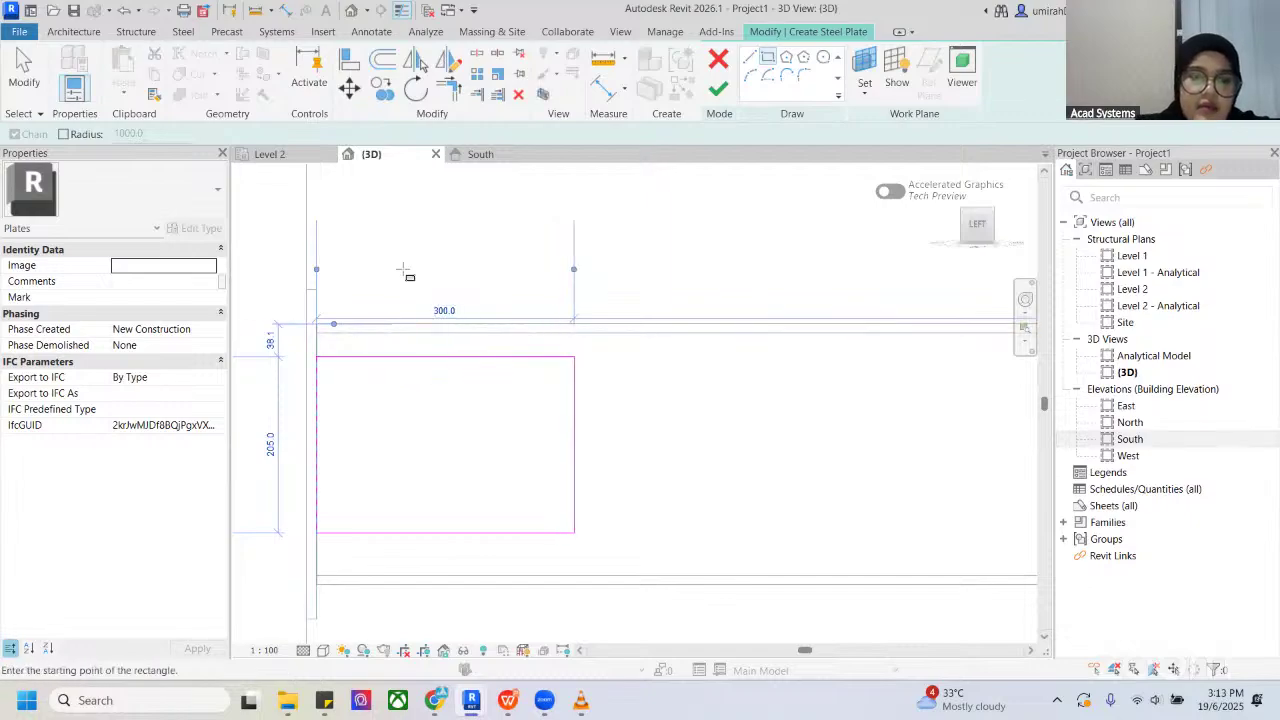
{"action": "left_click", "coordinate": [270, 447]}
{"action": "type", "text": "250"}
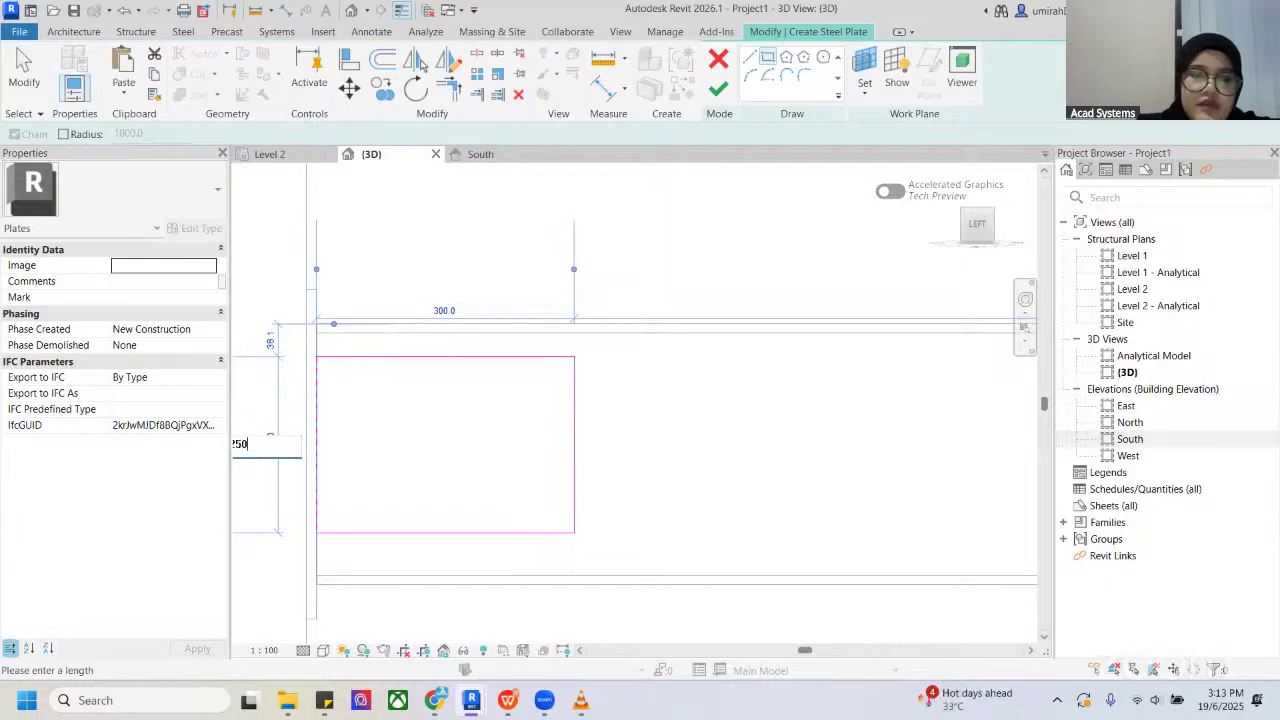
{"action": "key", "text": "Return"}
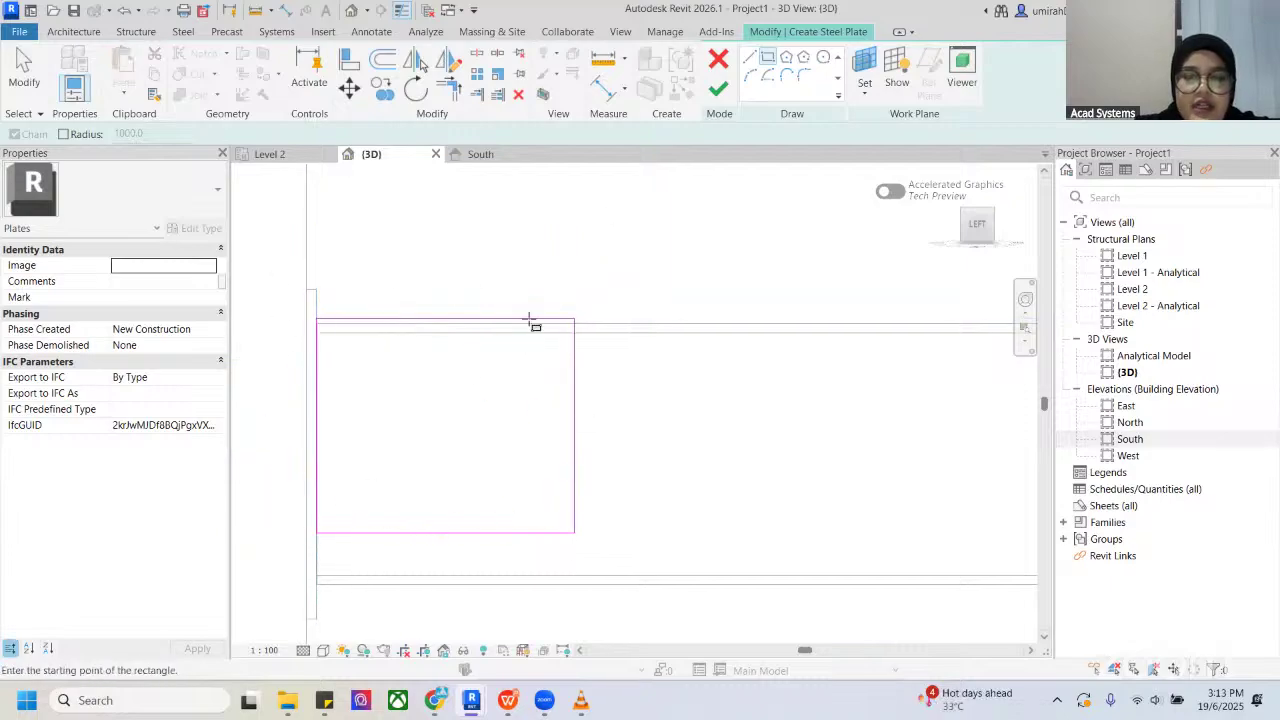
{"action": "key", "text": "Escape"}
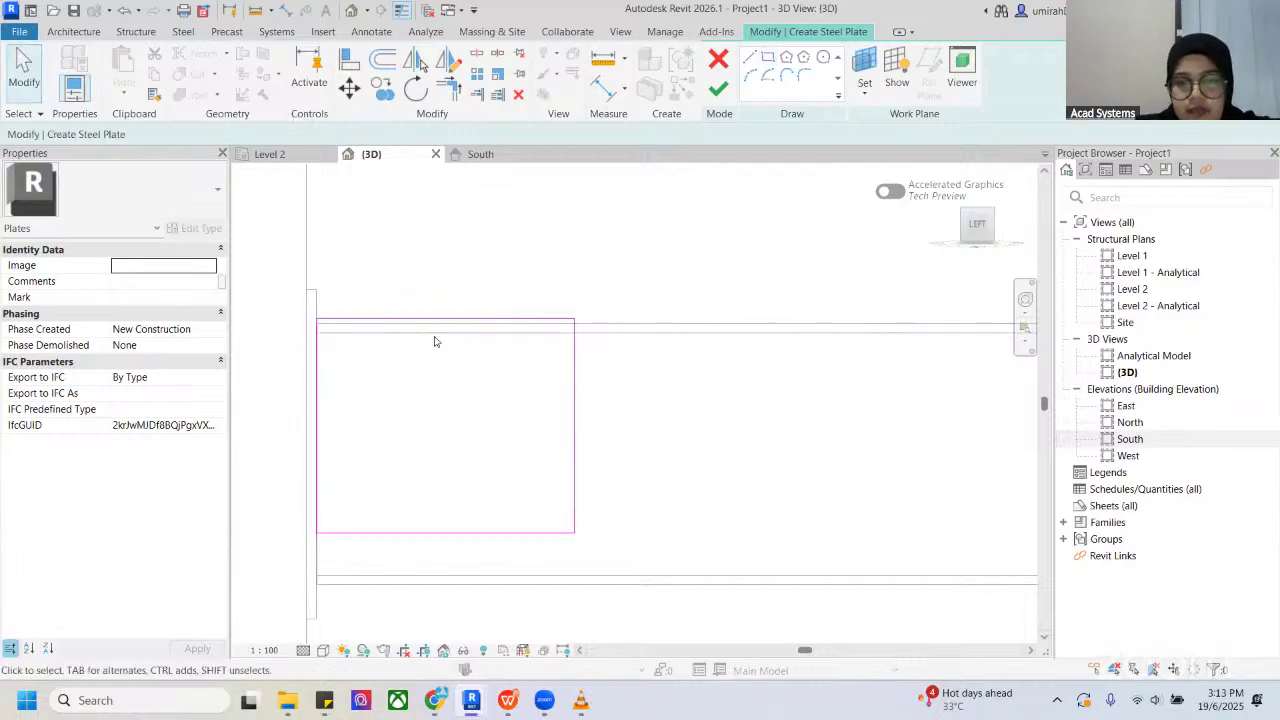
Step: Move the whole rectangle straight down along the wall plate's face so it sits between the beam flanges, and finish the plate
{"action": "left_click_drag", "start_coordinate": [272, 270], "coordinate": [701, 587]}
{"action": "left_click", "coordinate": [515, 437]}
{"action": "left_click_drag", "start_coordinate": [294, 265], "coordinate": [646, 566]}
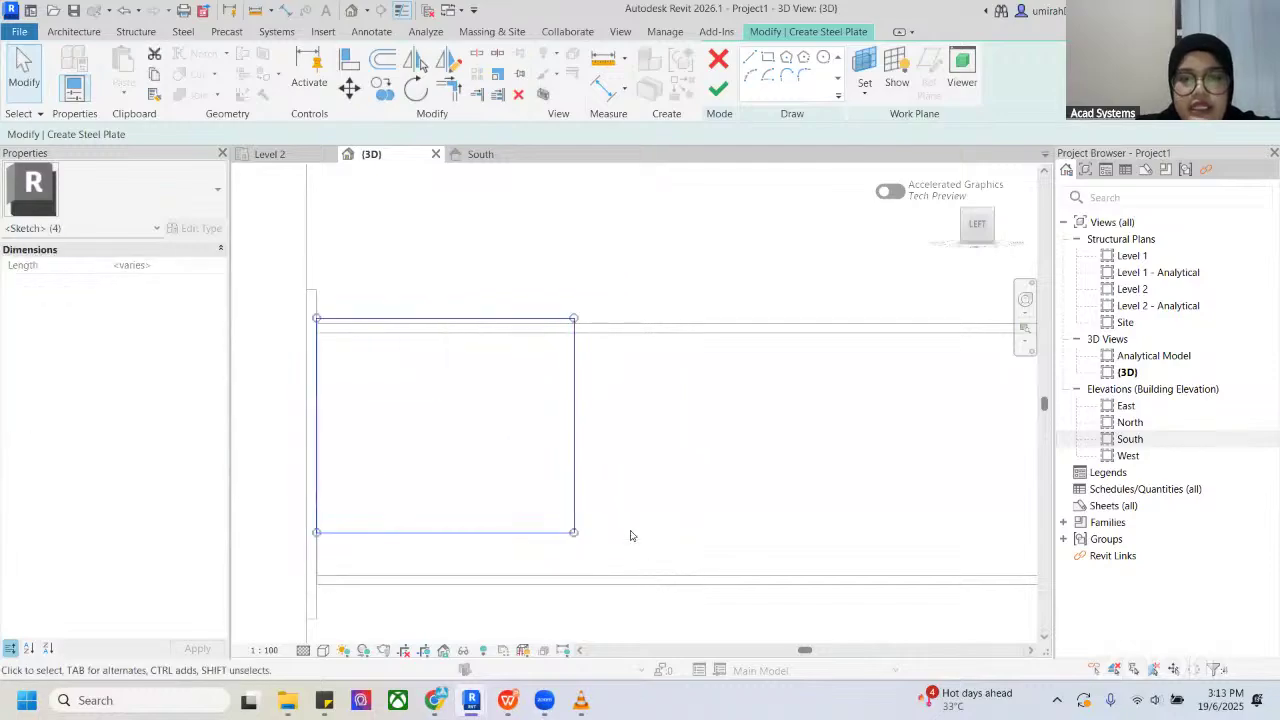
{"action": "left_click", "coordinate": [349, 88]}
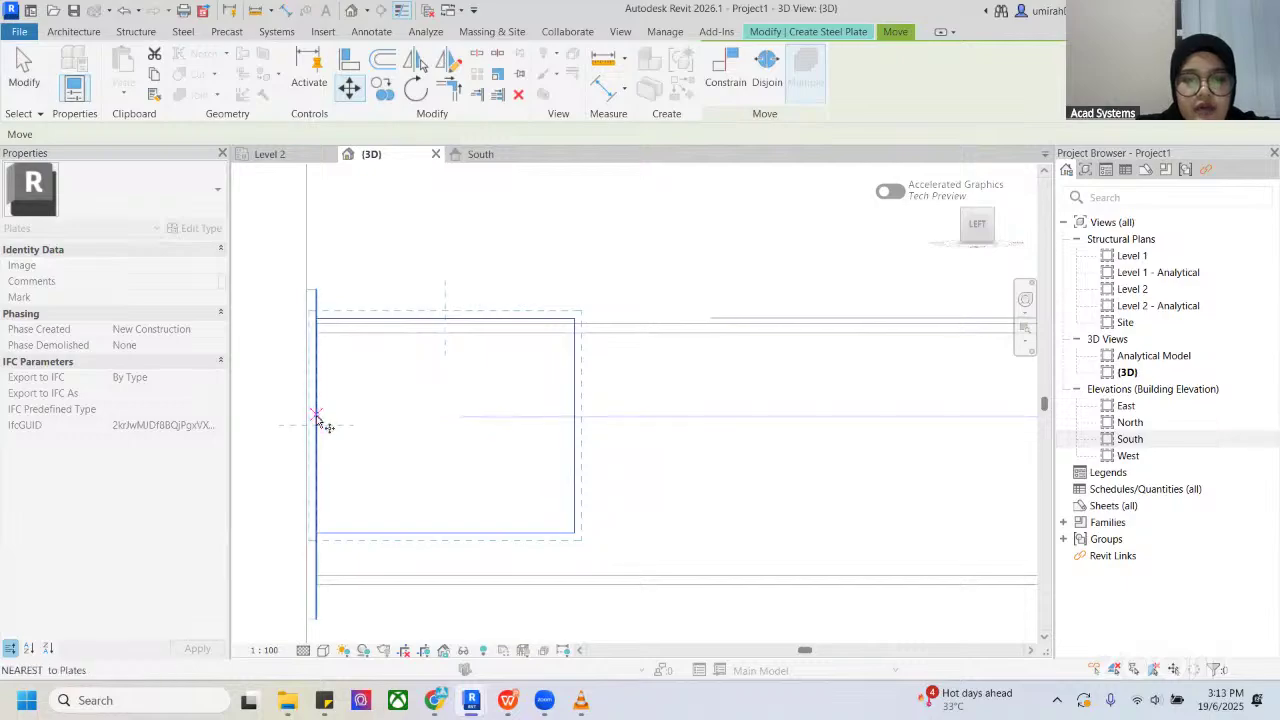
{"action": "left_click", "coordinate": [315, 425]}
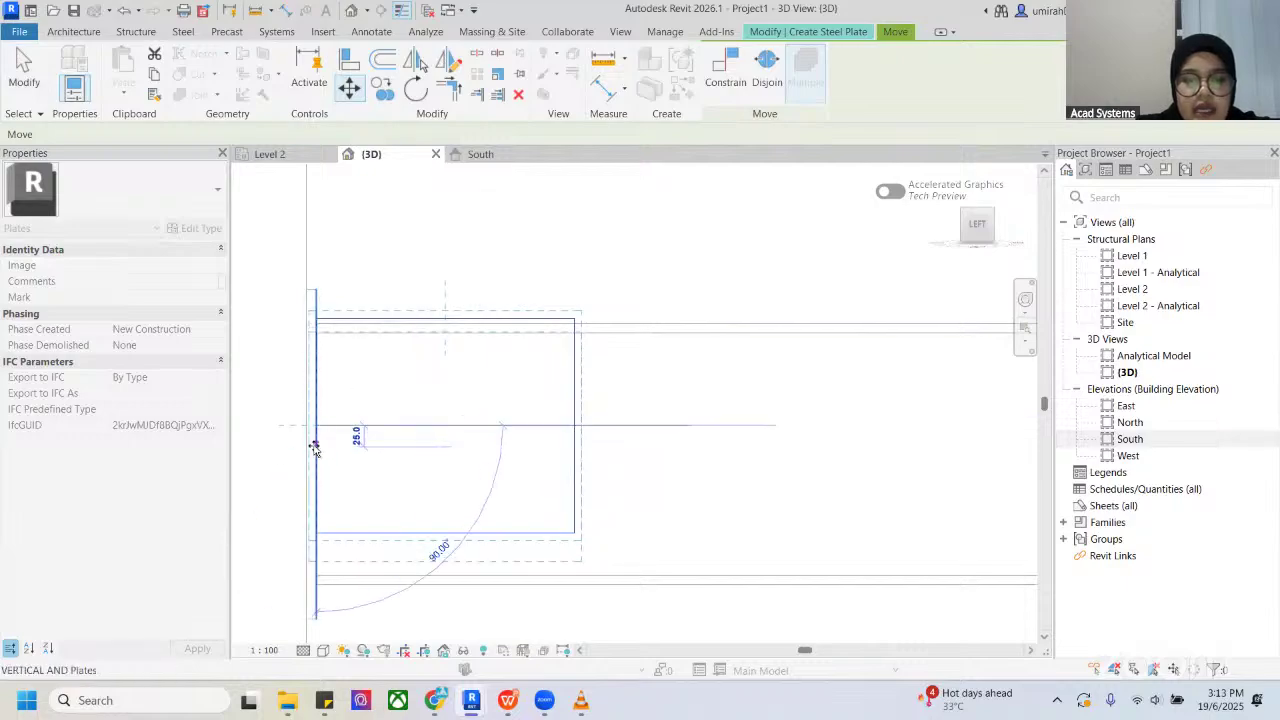
{"action": "left_click", "coordinate": [316, 454]}
{"action": "scroll", "coordinate": [535, 411], "scroll_direction": "down", "scroll_amount": 2}
{"action": "left_click", "coordinate": [520, 409]}
{"action": "scroll", "coordinate": [504, 407], "scroll_direction": "up", "scroll_amount": 2}
{"action": "scroll", "coordinate": [504, 407], "scroll_direction": "down", "scroll_amount": 2}
{"action": "scroll", "coordinate": [504, 406], "scroll_direction": "up", "scroll_amount": 2}
{"action": "scroll", "coordinate": [505, 405], "scroll_direction": "down", "scroll_amount": 2}
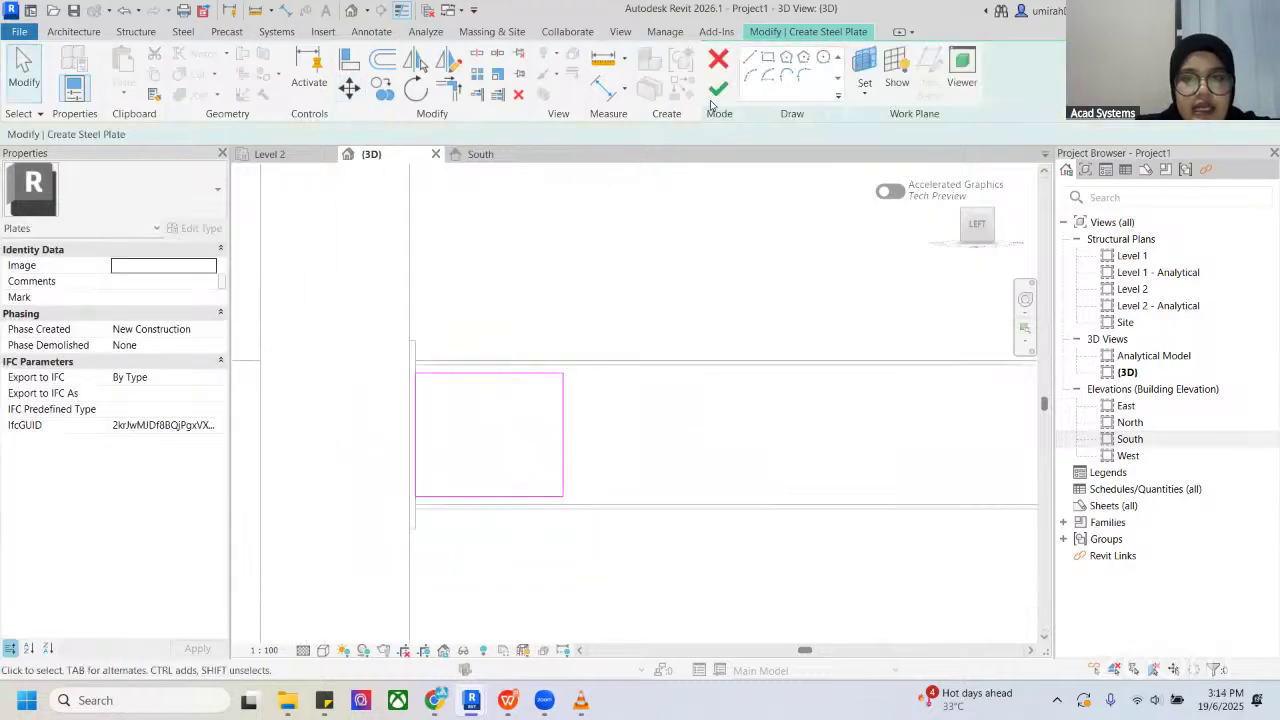
{"action": "left_click", "coordinate": [717, 89]}
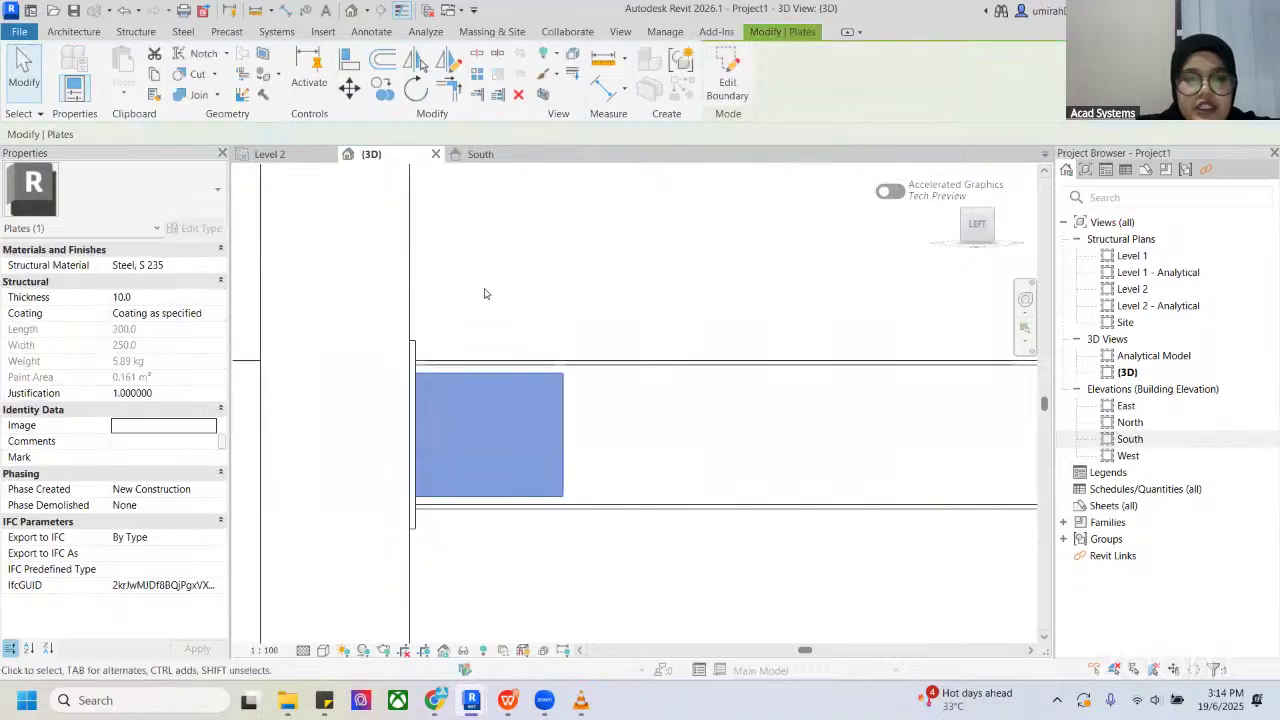
Step: Examine the new web plate's position against the beam and wall plate in 3D, and select the plate
{"action": "left_click", "coordinate": [272, 154]}
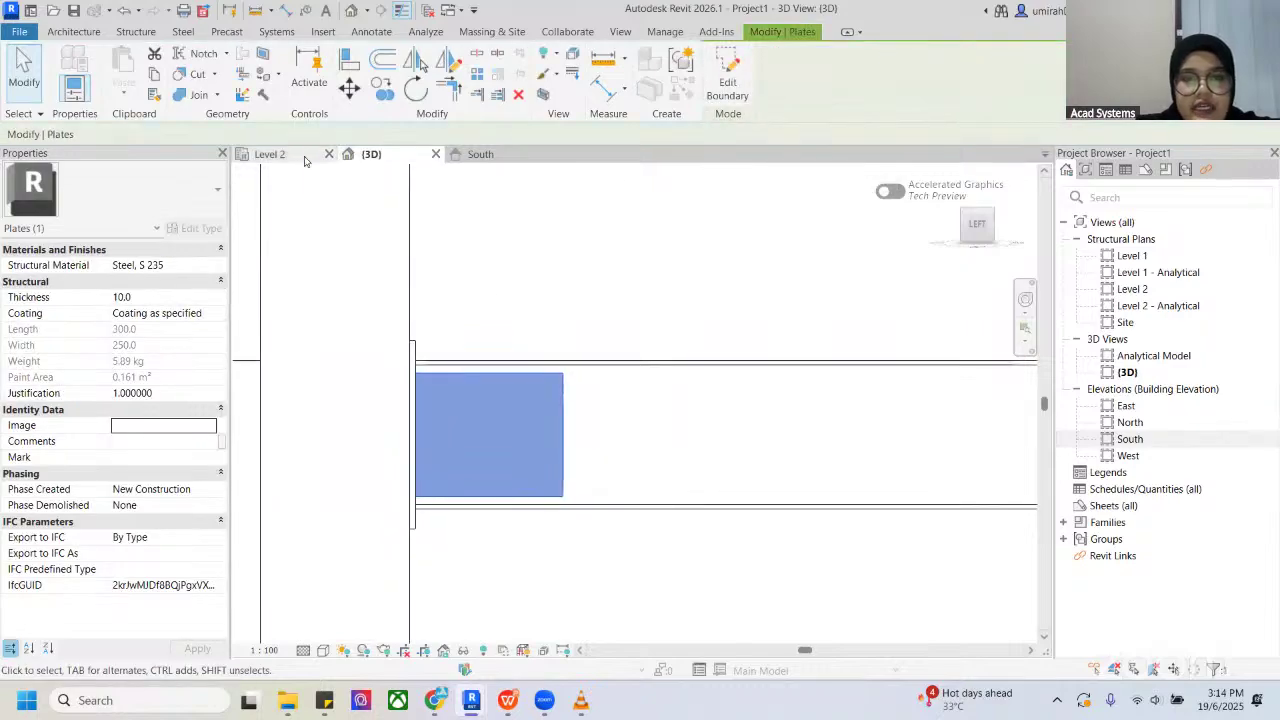
{"action": "left_click", "coordinate": [366, 155]}
{"action": "middle_click_drag", "start_coordinate": [634, 271], "coordinate": [463, 380], "text": "shift"}
{"action": "scroll", "coordinate": [488, 357], "scroll_direction": "down", "scroll_amount": 3}
{"action": "middle_click_drag", "start_coordinate": [586, 309], "coordinate": [515, 298], "text": "shift"}
{"action": "scroll", "coordinate": [545, 336], "scroll_direction": "up", "scroll_amount": 3}
{"action": "key", "text": "Escape"}
{"action": "left_click", "coordinate": [518, 330]}
{"action": "middle_click_drag", "start_coordinate": [602, 304], "coordinate": [575, 298], "text": "shift"}
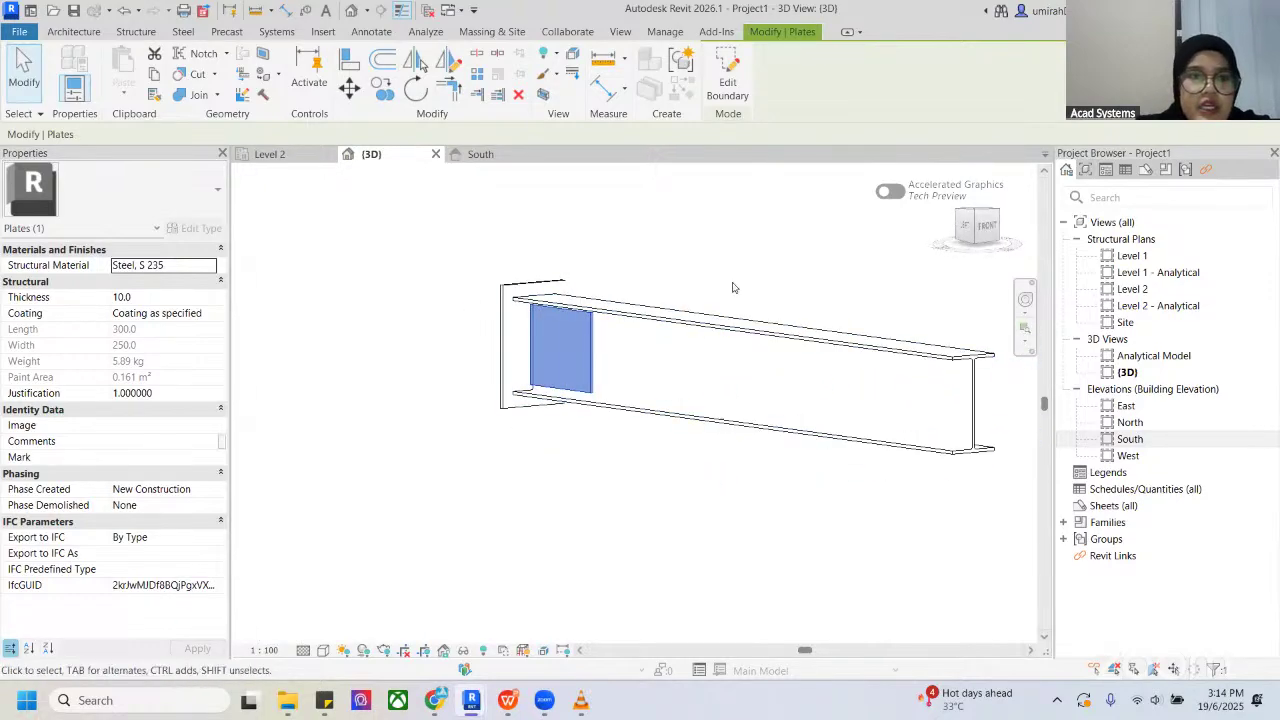
Step: Show the Level 2 plan around the web plate in the Wireframe visual style
{"action": "left_click", "coordinate": [266, 156]}
{"action": "middle_click_drag", "start_coordinate": [480, 371], "coordinate": [462, 307]}
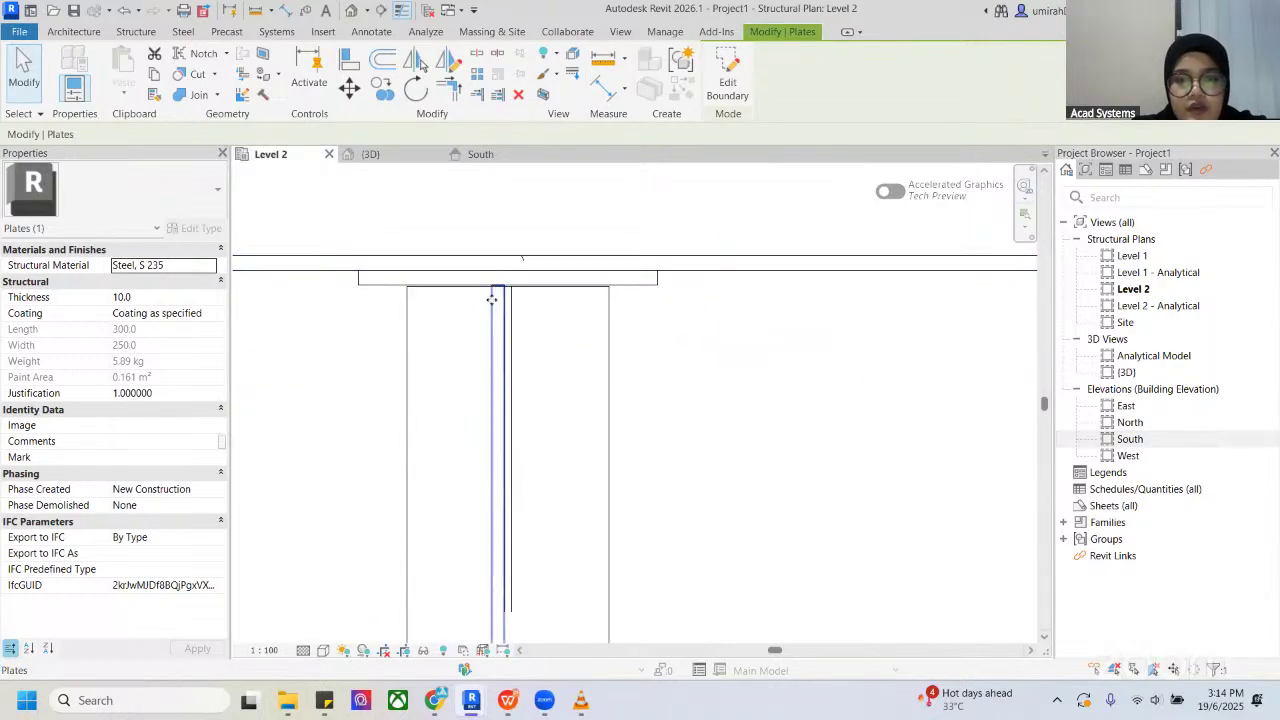
{"action": "scroll", "coordinate": [486, 300], "scroll_direction": "down", "scroll_amount": 3}
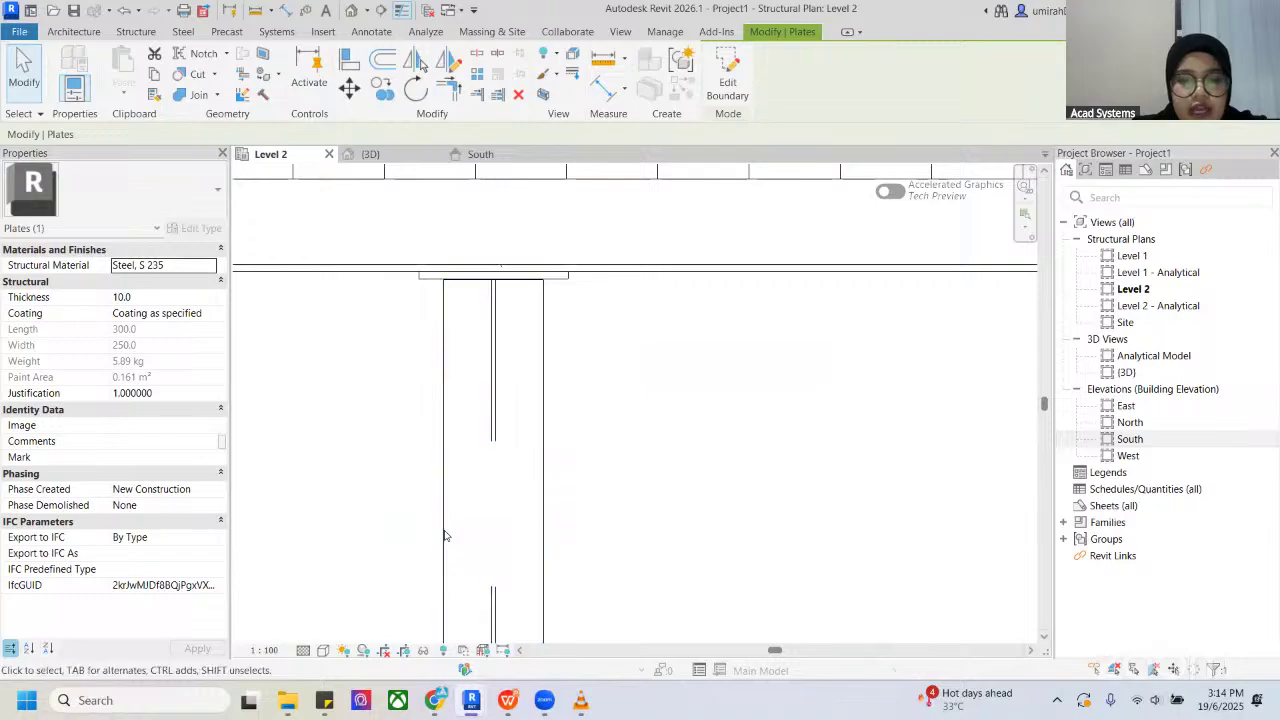
{"action": "left_click", "coordinate": [323, 650]}
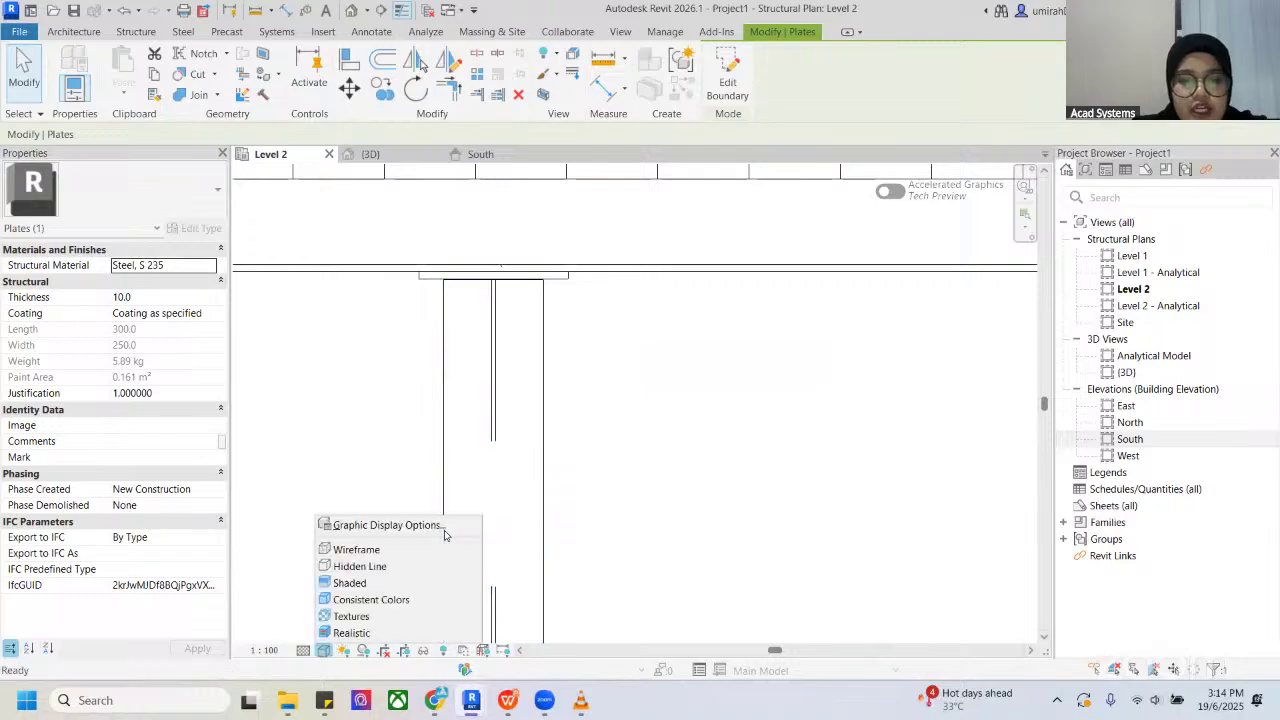
{"action": "left_click", "coordinate": [345, 550]}
{"action": "scroll", "coordinate": [448, 357], "scroll_direction": "up", "scroll_amount": 3}
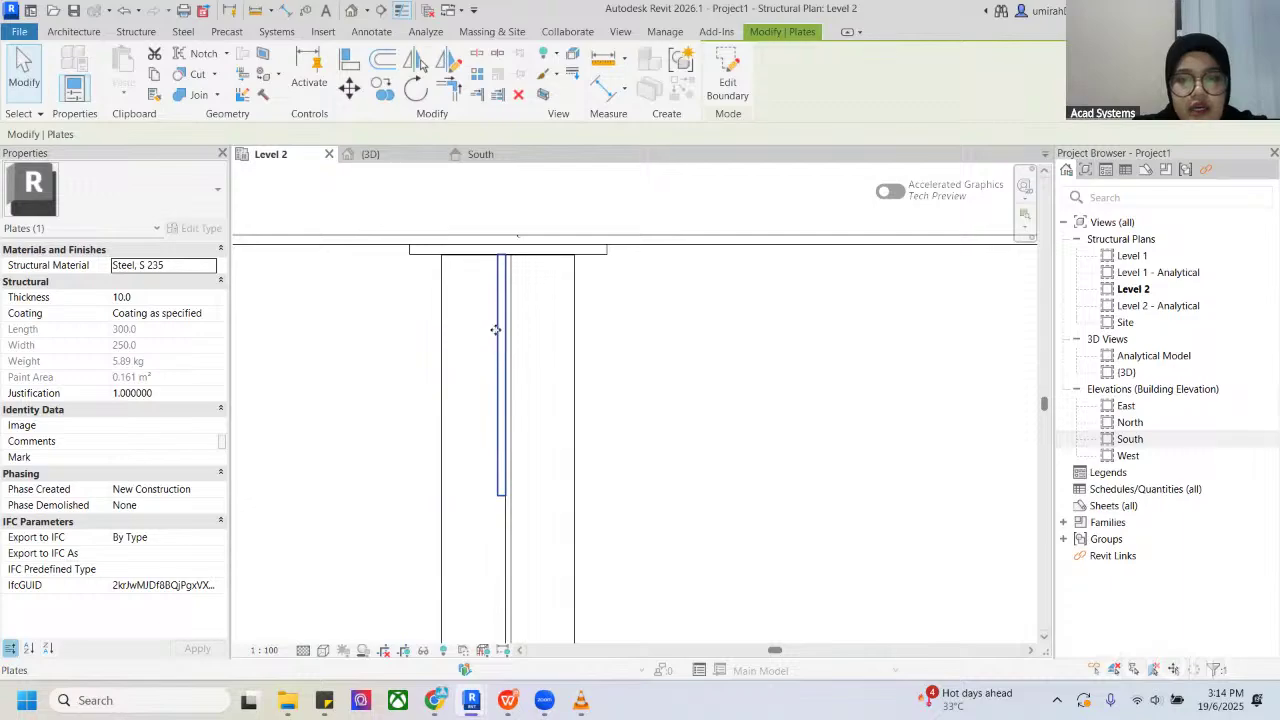
Step: Find the project material Metal and assign it as the web plate's structural material
{"action": "left_click", "coordinate": [97, 266]}
{"action": "left_click", "coordinate": [211, 265]}
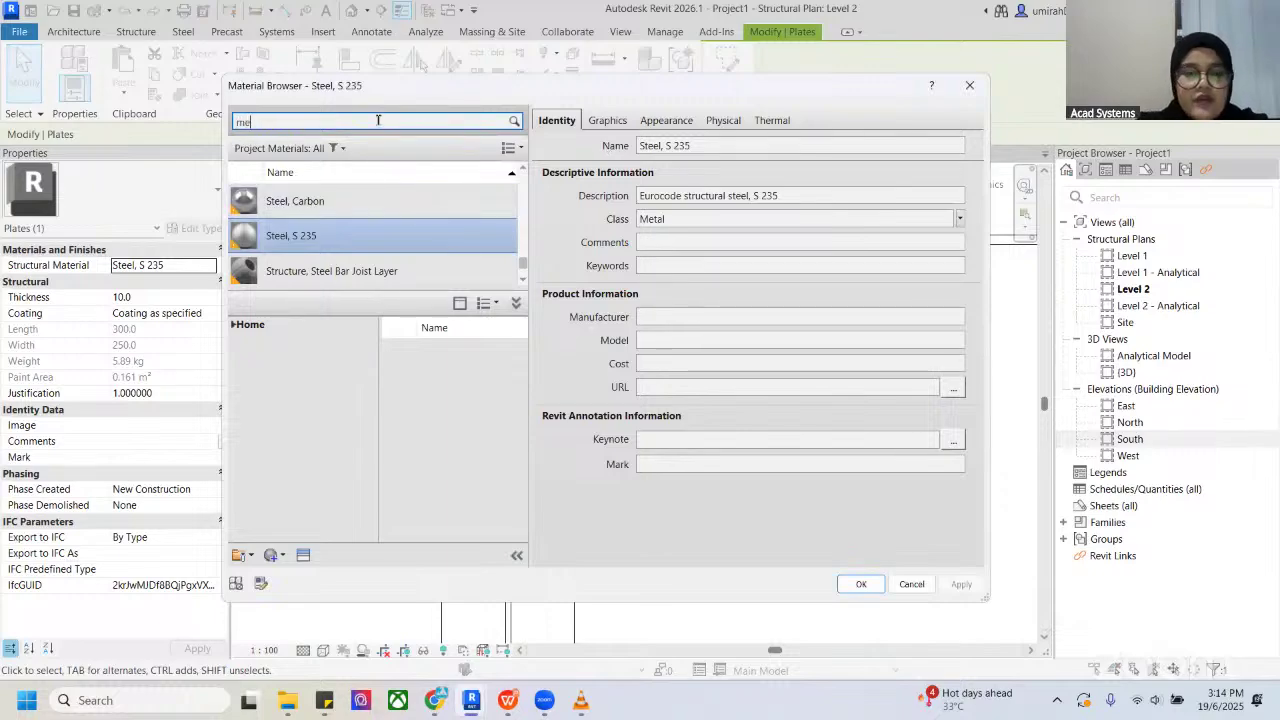
{"action": "scroll", "coordinate": [370, 248], "scroll_direction": "down", "scroll_amount": 5}
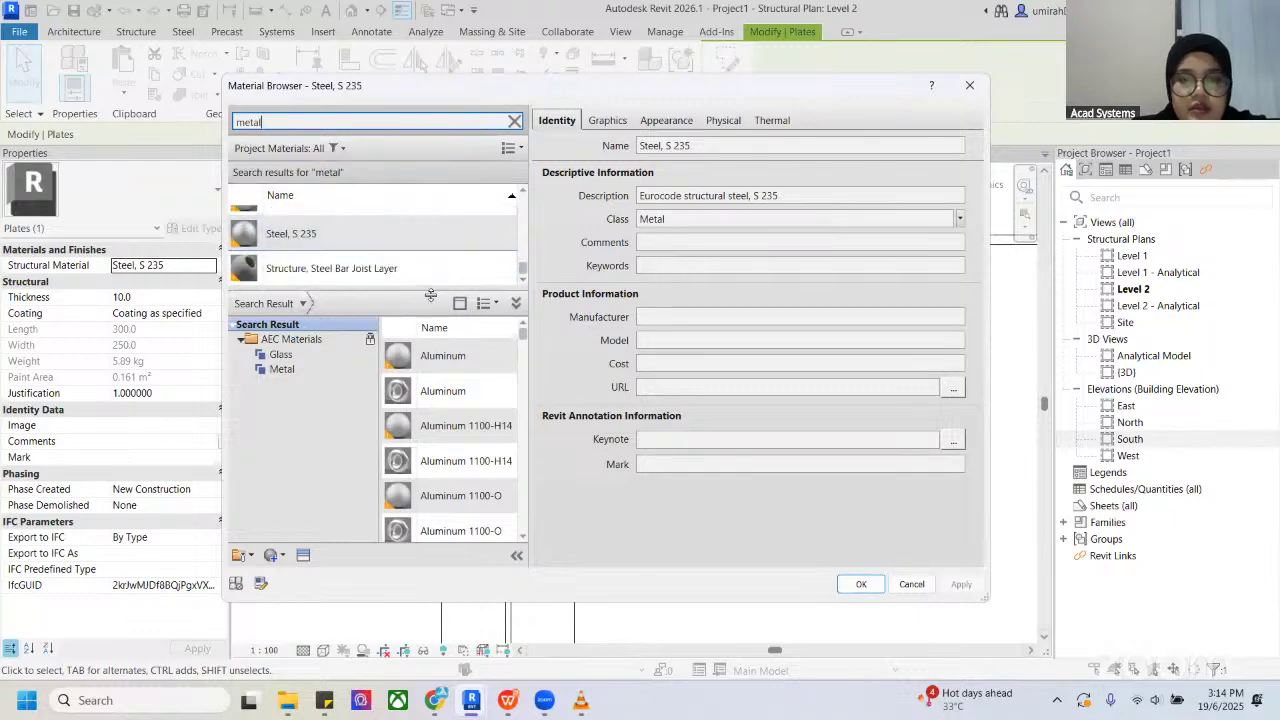
{"action": "left_click_drag", "start_coordinate": [430, 294], "coordinate": [430, 424]}
{"action": "scroll", "coordinate": [352, 338], "scroll_direction": "up", "scroll_amount": 5}
{"action": "scroll", "coordinate": [352, 338], "scroll_direction": "down", "scroll_amount": 3}
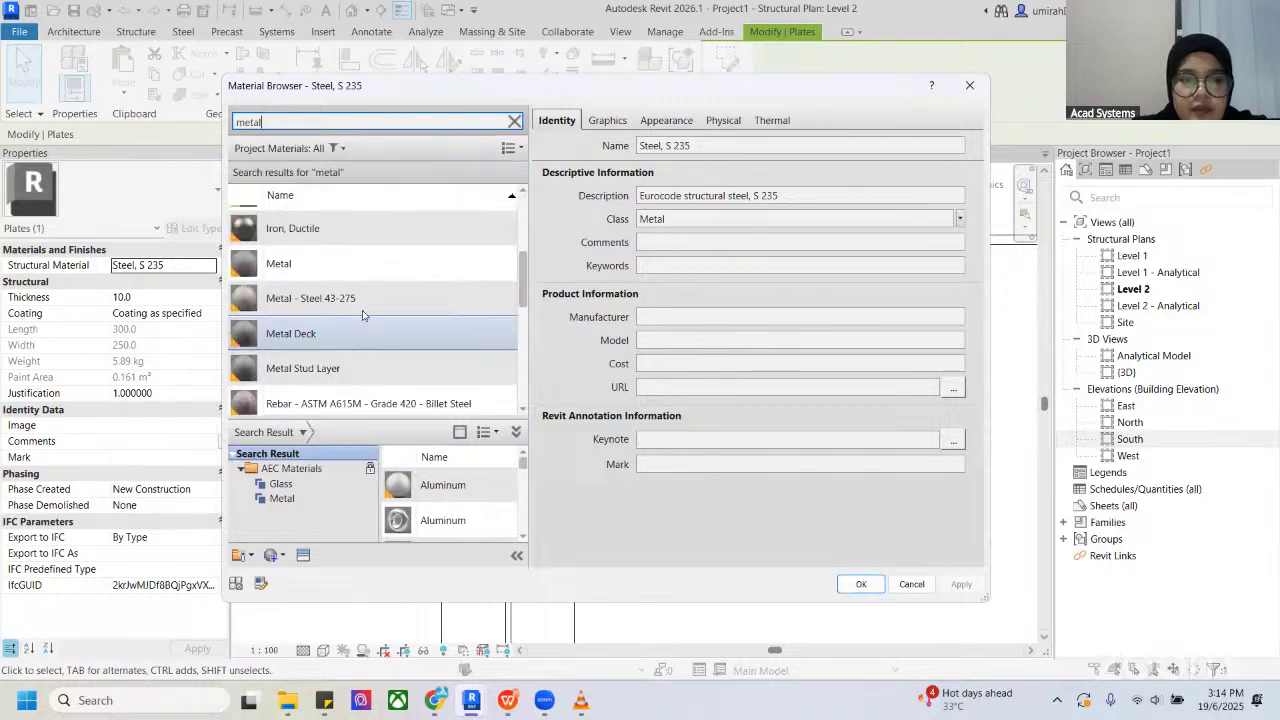
{"action": "double_click", "coordinate": [362, 265]}
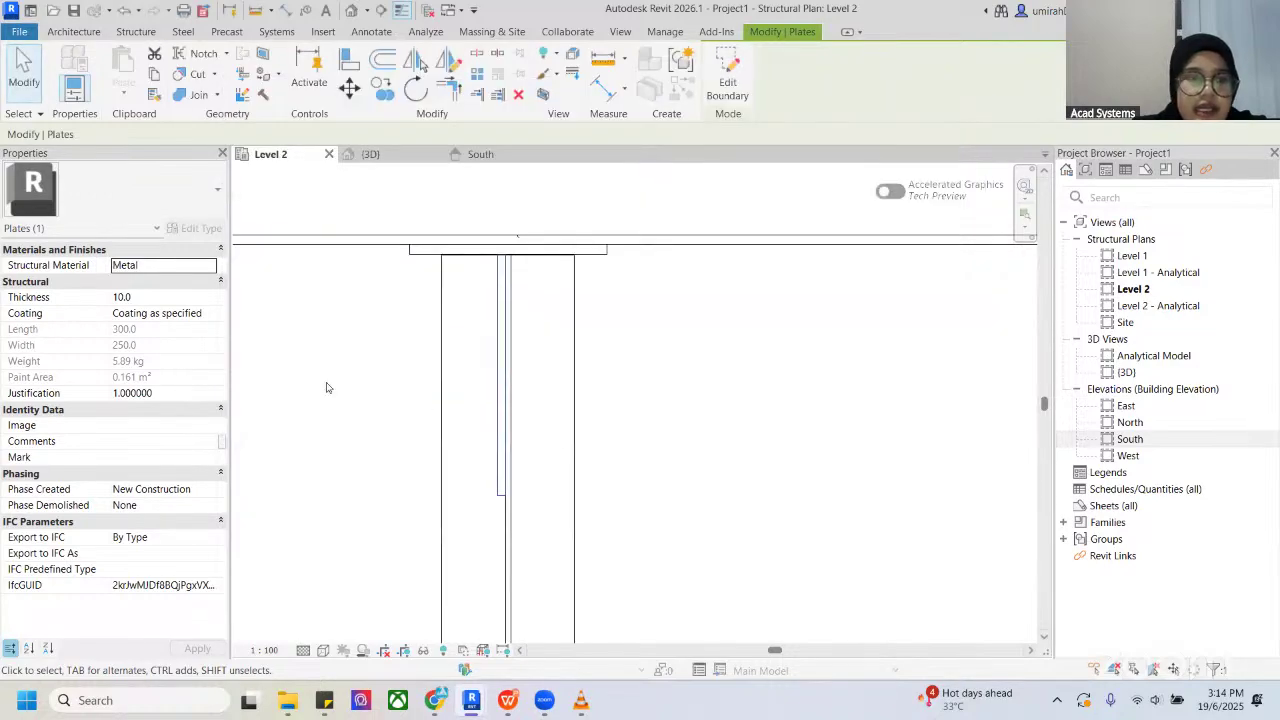
Step: Set the web plate's thickness to 12 mm
{"action": "left_click", "coordinate": [153, 300]}
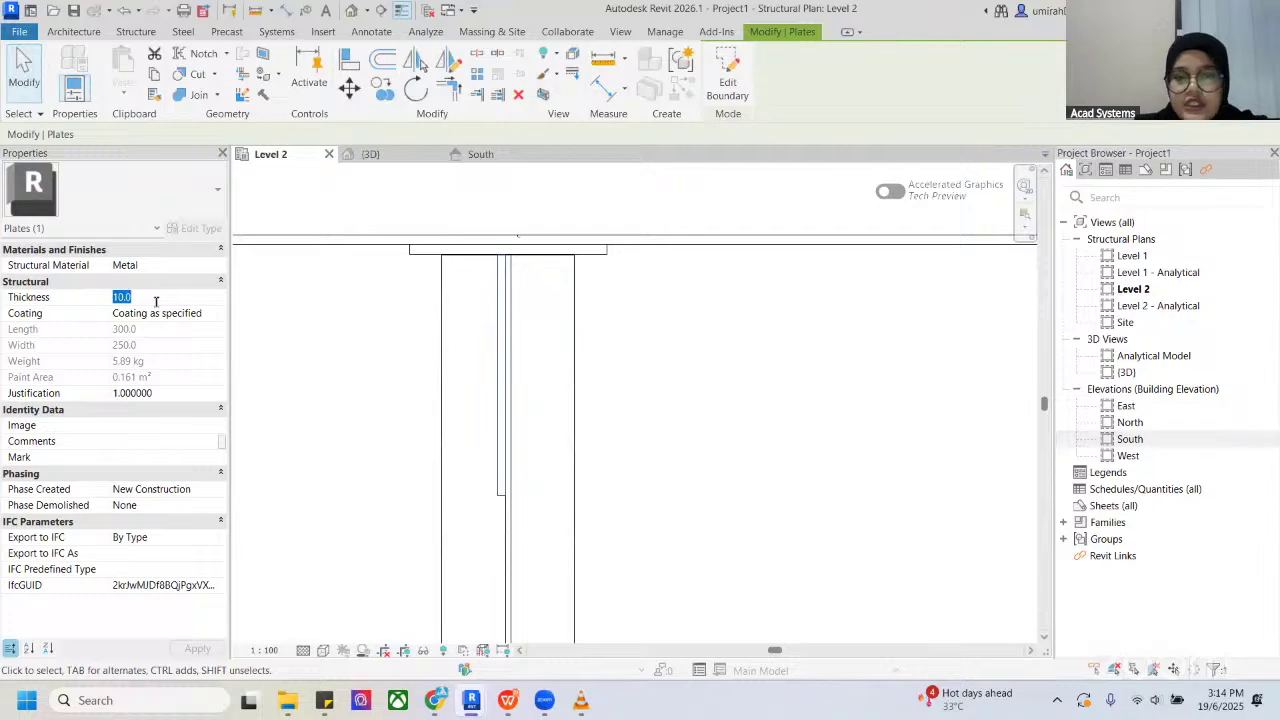
{"action": "type", "text": "12"}
{"action": "key", "text": "Return"}
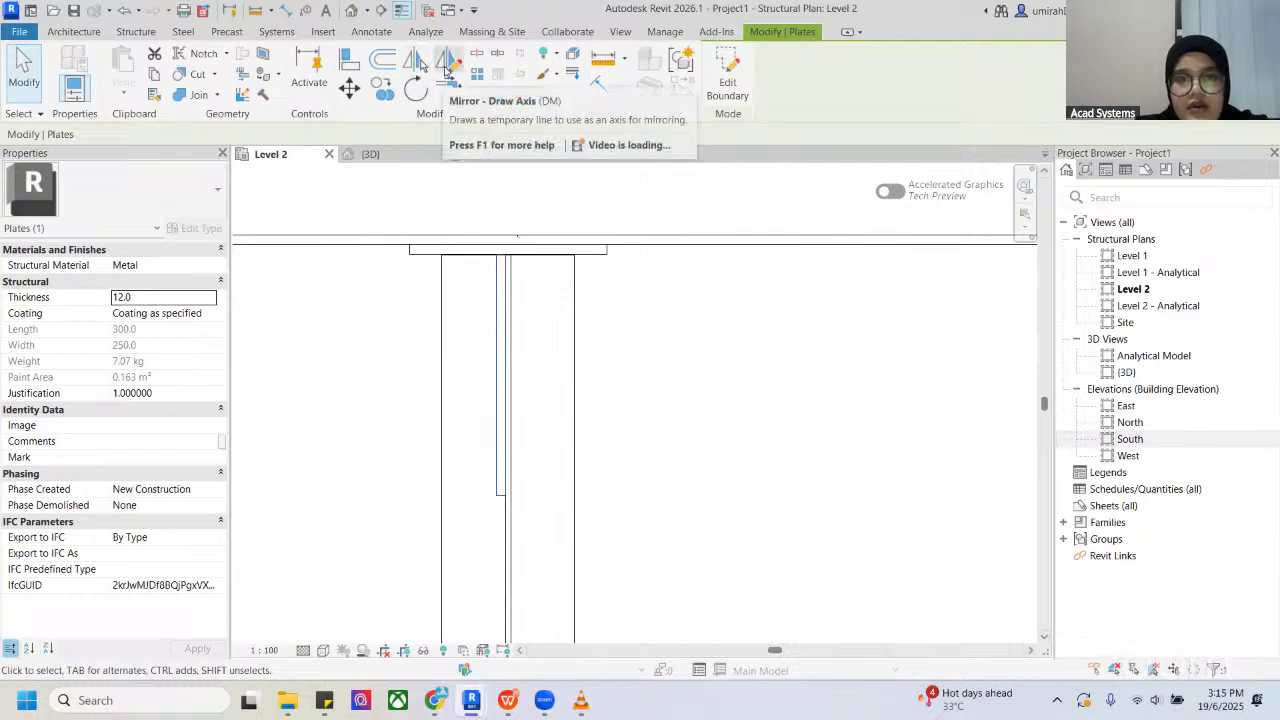
Step: Mirror a copy of the web plate to the web's other side about an axis drawn along the beam's centre line
{"action": "left_click", "coordinate": [445, 64]}
{"action": "scroll", "coordinate": [471, 235], "scroll_direction": "up", "scroll_amount": 1}
{"action": "scroll", "coordinate": [517, 288], "scroll_direction": "up", "scroll_amount": 1}
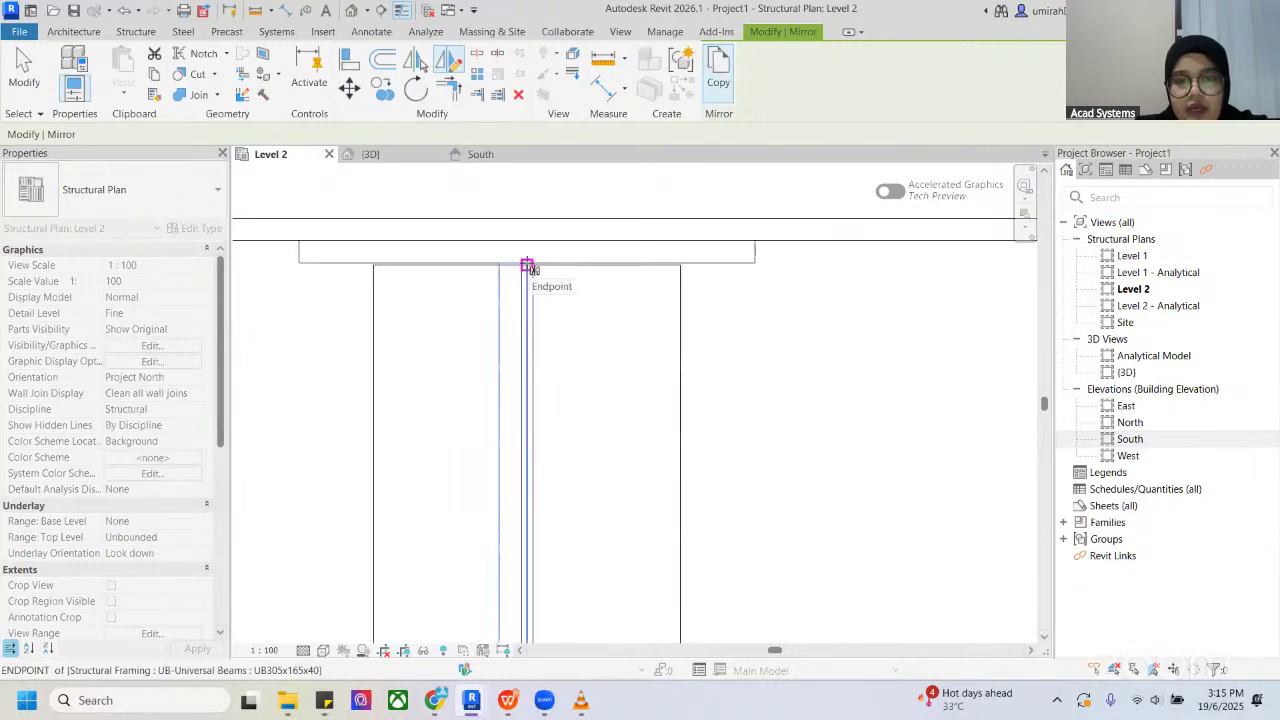
{"action": "left_click", "coordinate": [525, 265]}
{"action": "left_click", "coordinate": [526, 318]}
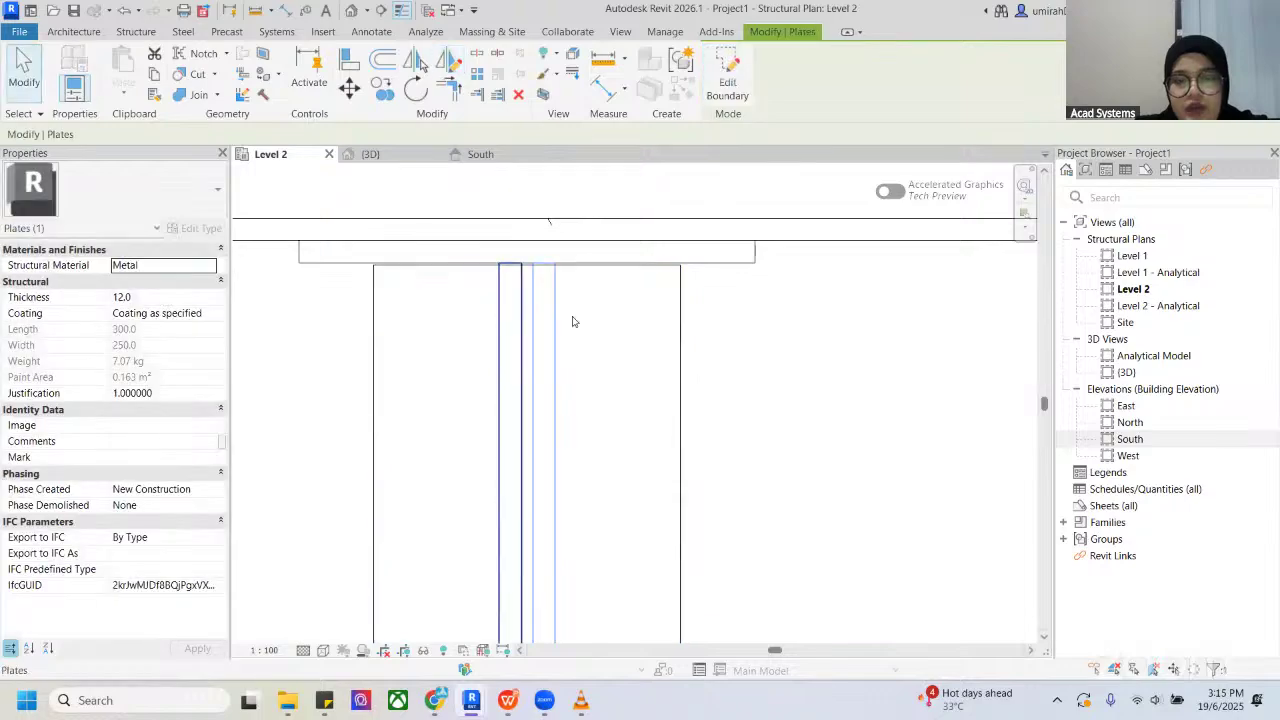
Step: In the 3D view, weld the near web plate to the wall plate along the vertical edge where they meet
{"action": "left_click", "coordinate": [395, 154]}
{"action": "left_click", "coordinate": [558, 330]}
{"action": "middle_click_drag", "start_coordinate": [635, 331], "coordinate": [504, 323], "text": "shift"}
{"action": "scroll", "coordinate": [505, 325], "scroll_direction": "down", "scroll_amount": 2}
{"action": "scroll", "coordinate": [513, 319], "scroll_direction": "up", "scroll_amount": 2}
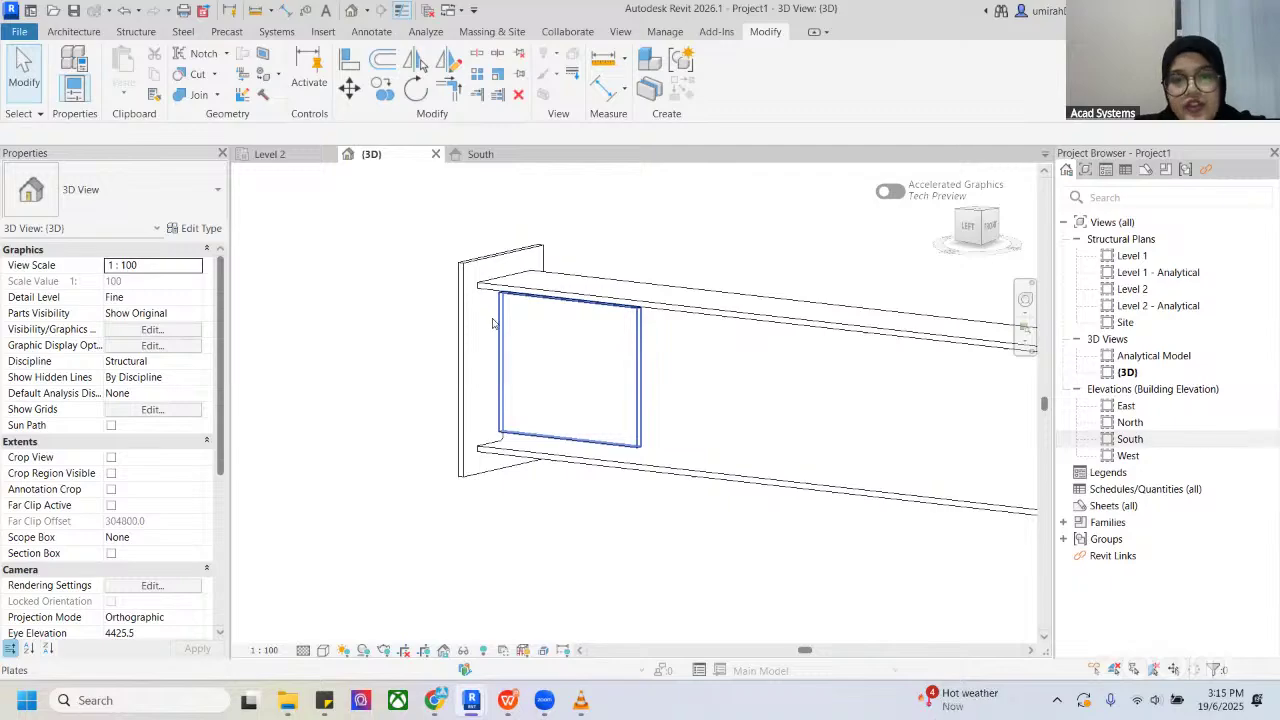
{"action": "scroll", "coordinate": [492, 244], "scroll_direction": "up", "scroll_amount": 2}
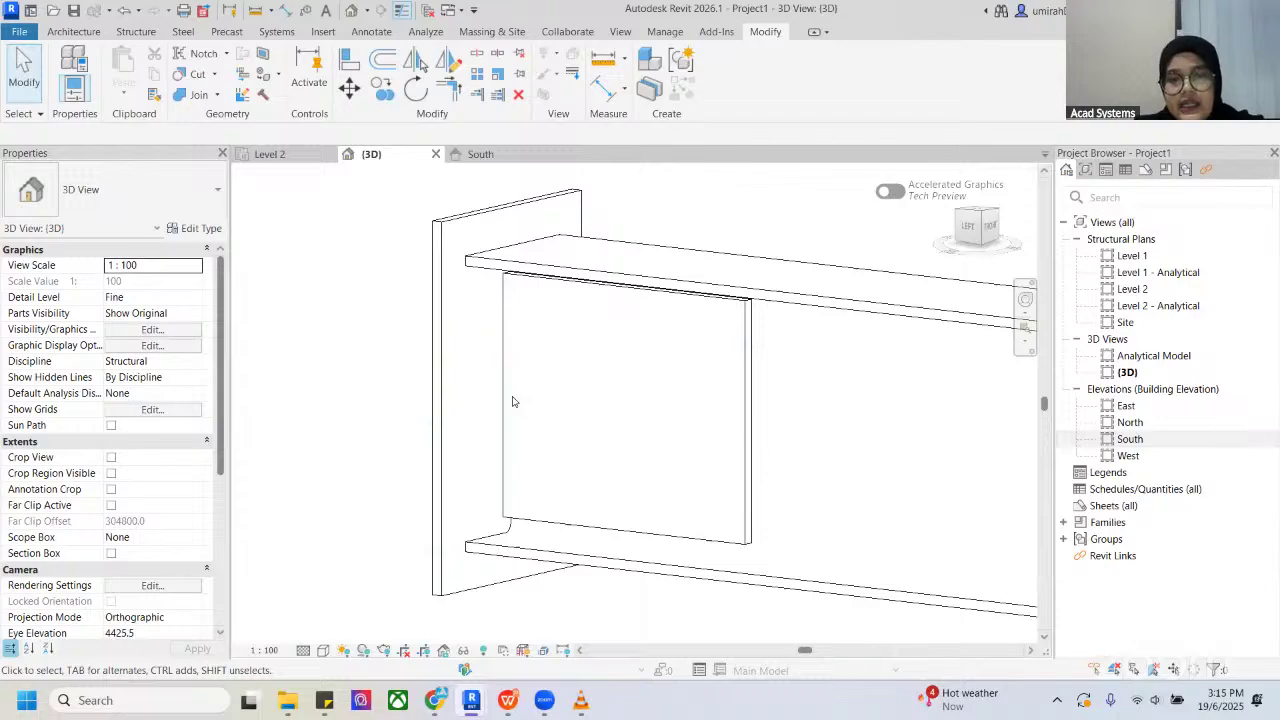
{"action": "left_click", "coordinate": [184, 32]}
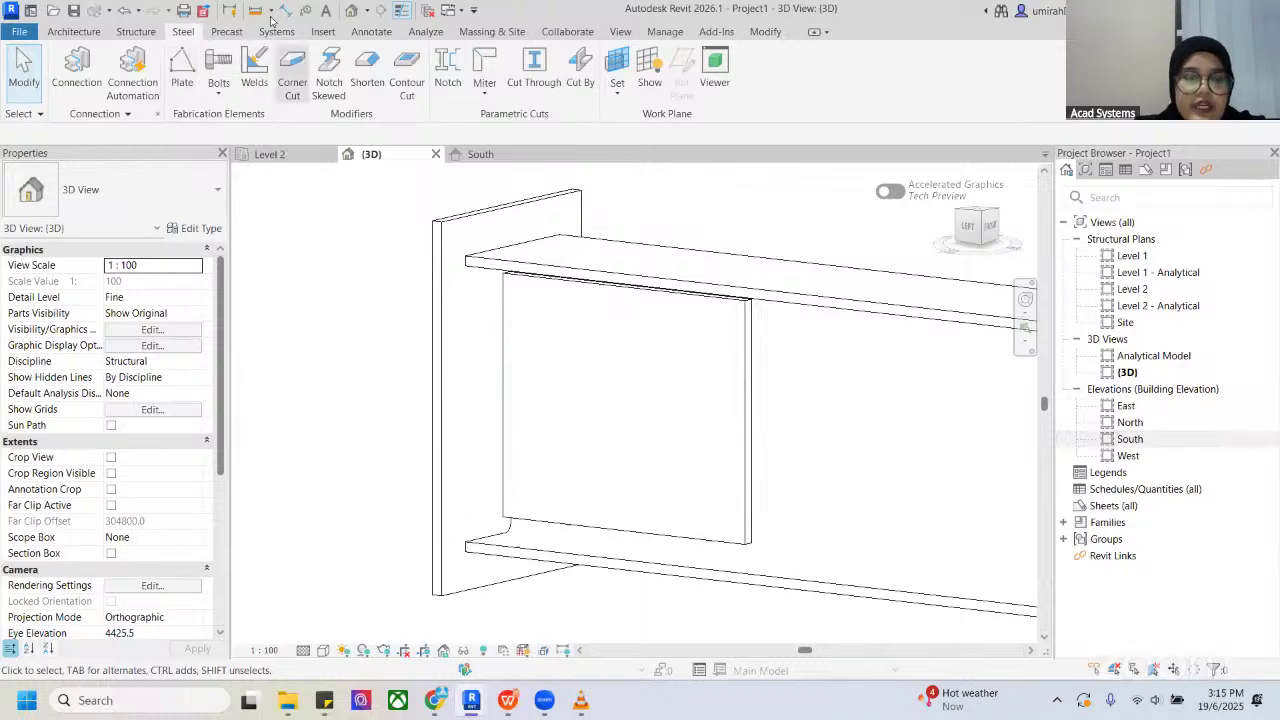
{"action": "left_click", "coordinate": [256, 68]}
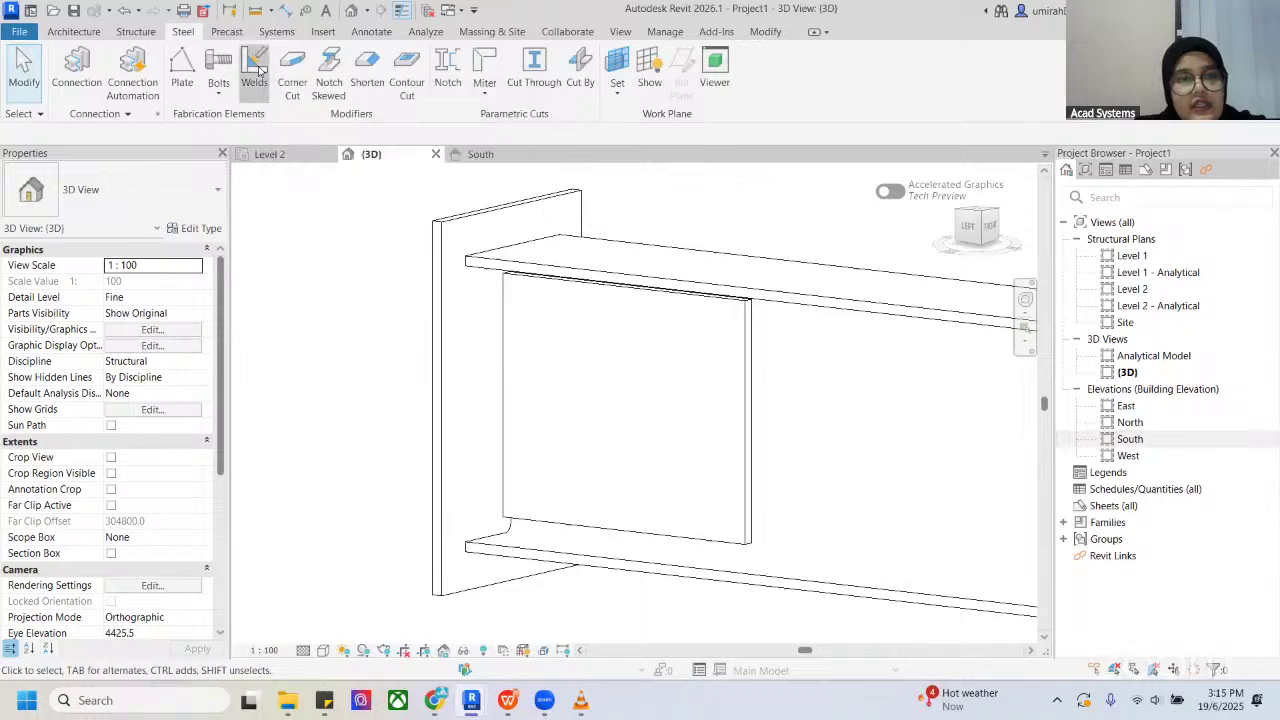
{"action": "left_click", "coordinate": [538, 305]}
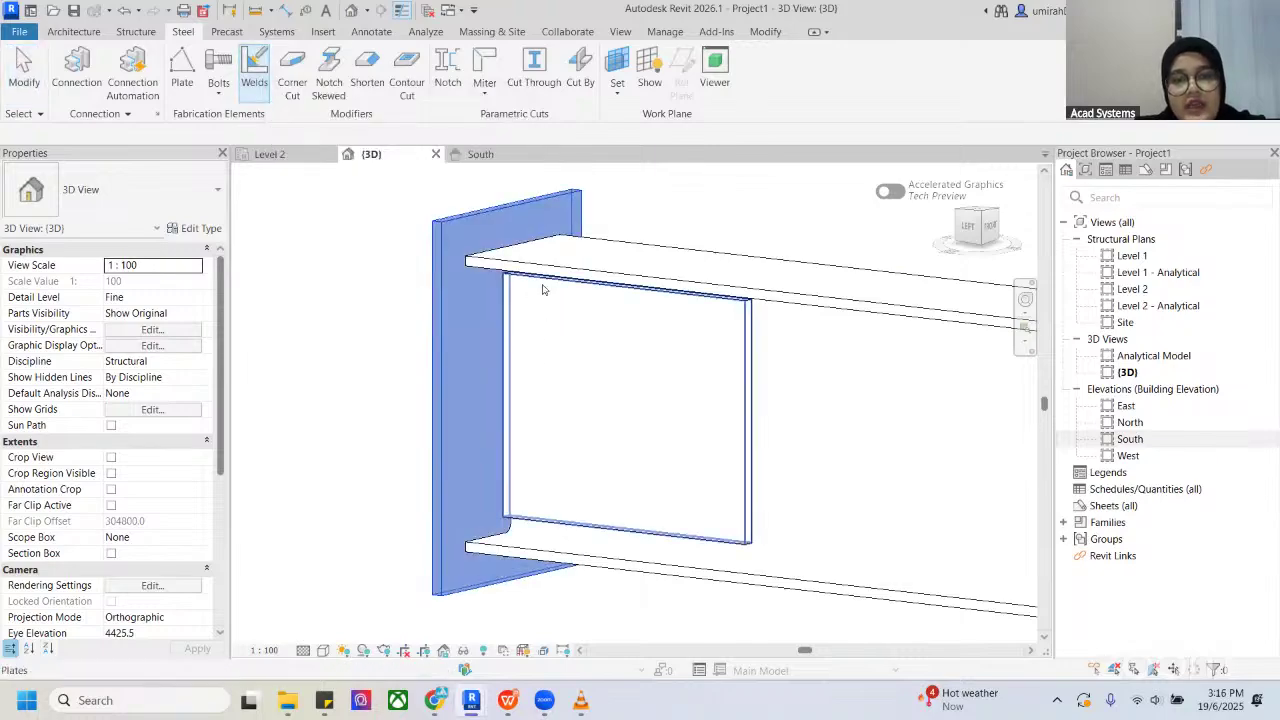
{"action": "left_click", "coordinate": [522, 372]}
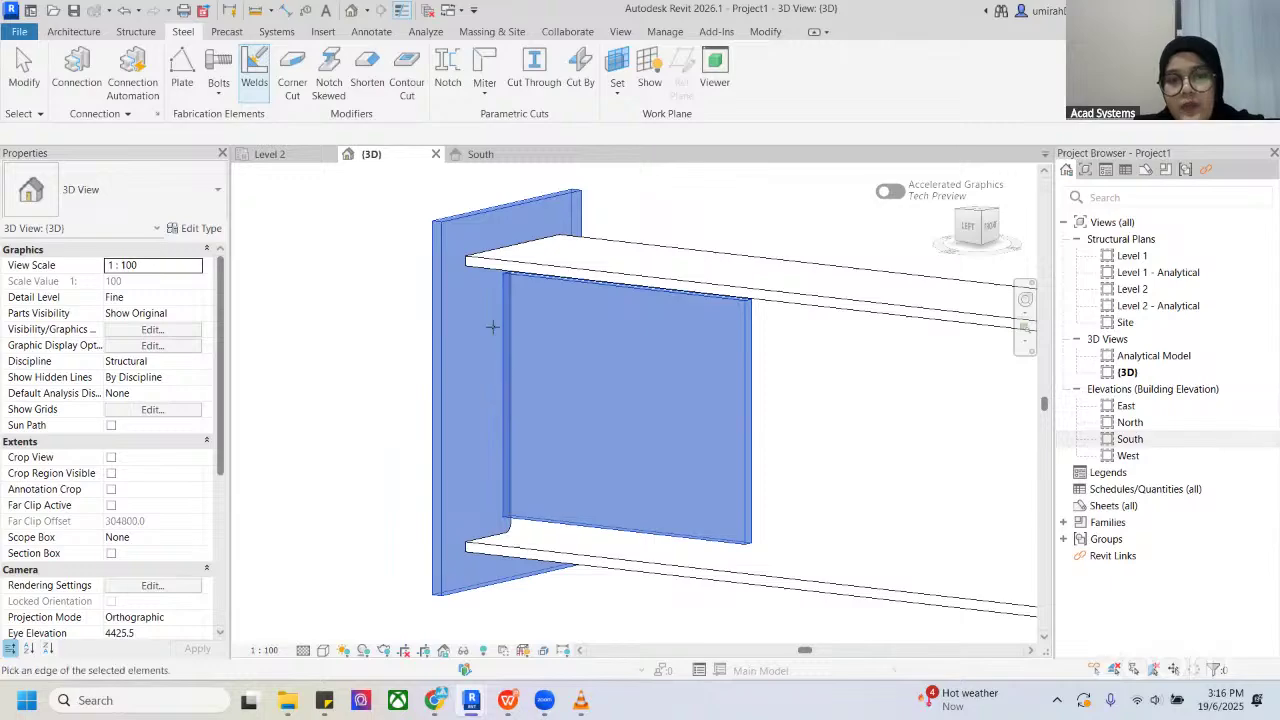
{"action": "left_click", "coordinate": [499, 378]}
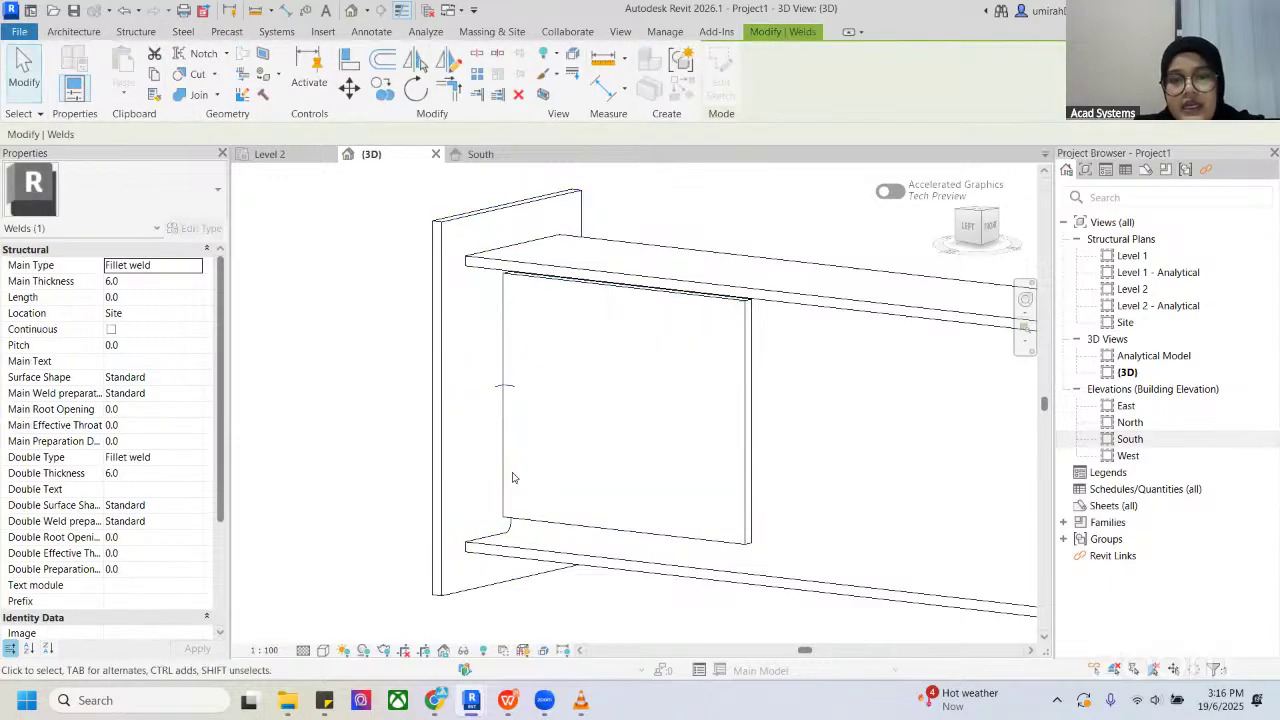
Step: Weld the mirrored web plate on the beam's opposite side to the wall plate along its vertical edge
{"action": "scroll", "coordinate": [503, 383], "scroll_direction": "up", "scroll_amount": 2}
{"action": "scroll", "coordinate": [503, 383], "scroll_direction": "up", "scroll_amount": 2}
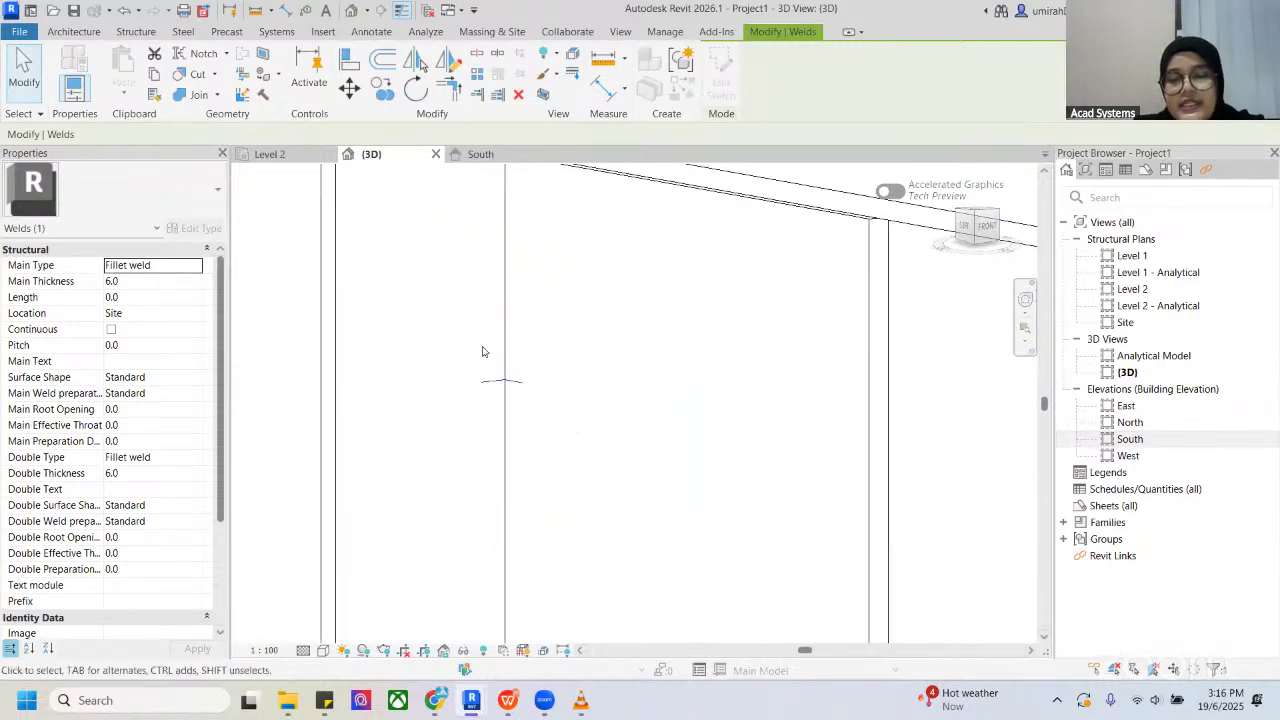
{"action": "scroll", "coordinate": [466, 312], "scroll_direction": "down", "scroll_amount": 3}
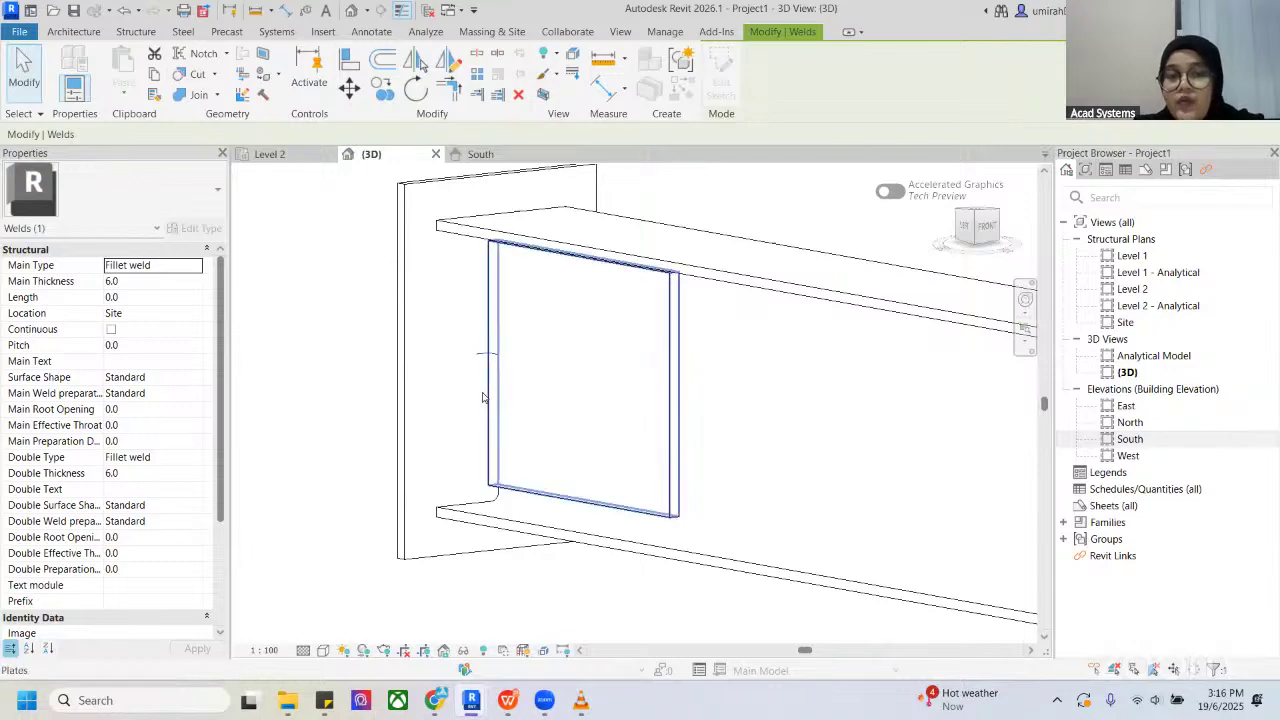
{"action": "middle_click_drag", "start_coordinate": [476, 386], "coordinate": [578, 209], "text": "shift"}
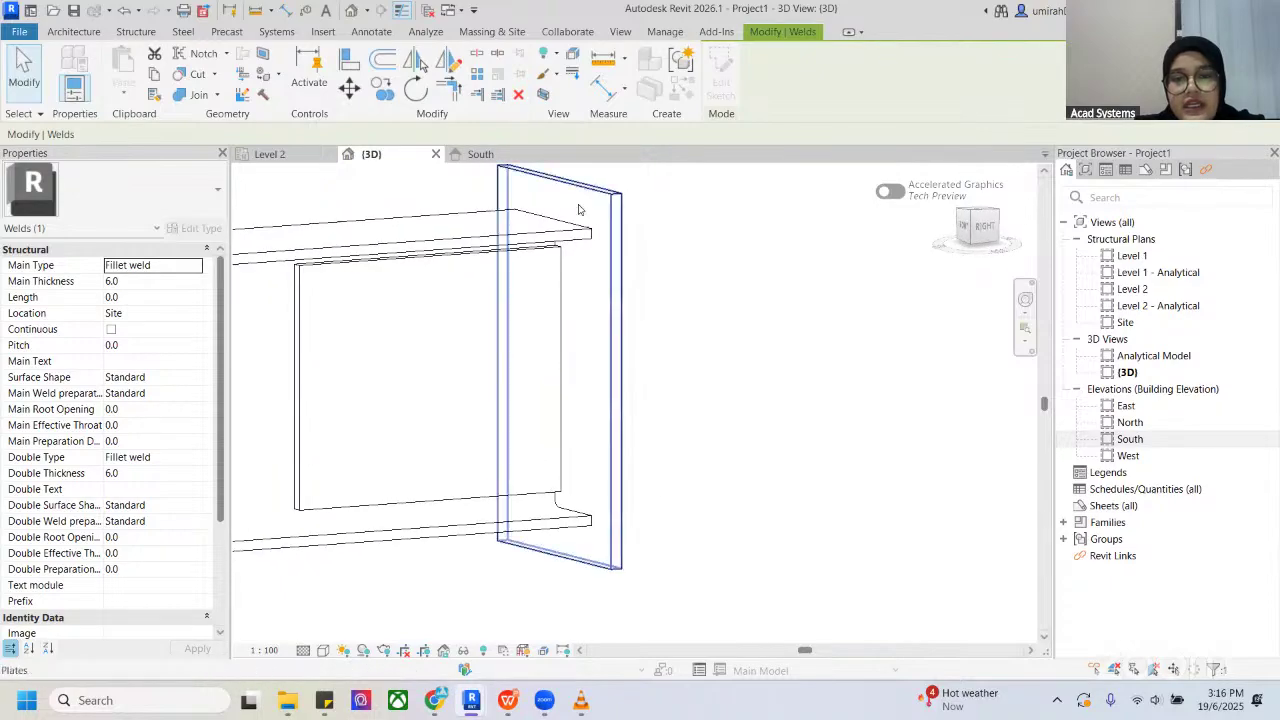
{"action": "left_click", "coordinate": [184, 32]}
{"action": "key", "text": "Escape"}
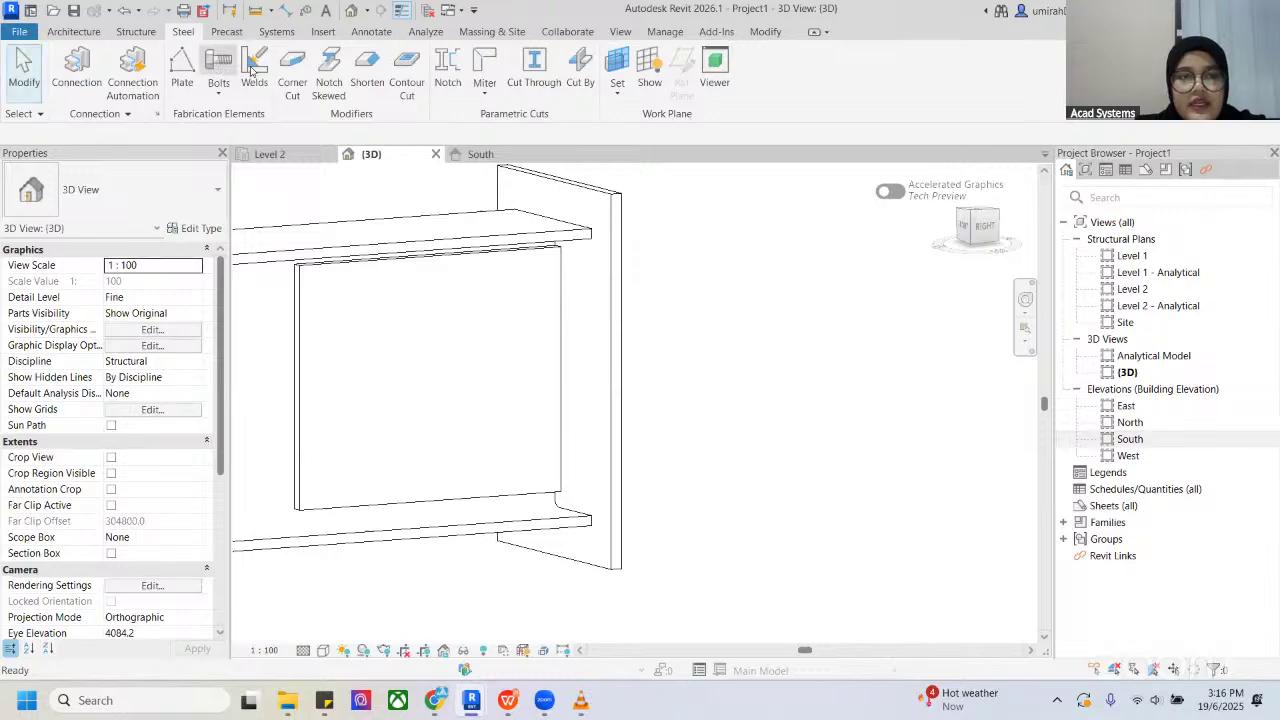
{"action": "left_click", "coordinate": [254, 68]}
{"action": "left_click", "coordinate": [606, 205]}
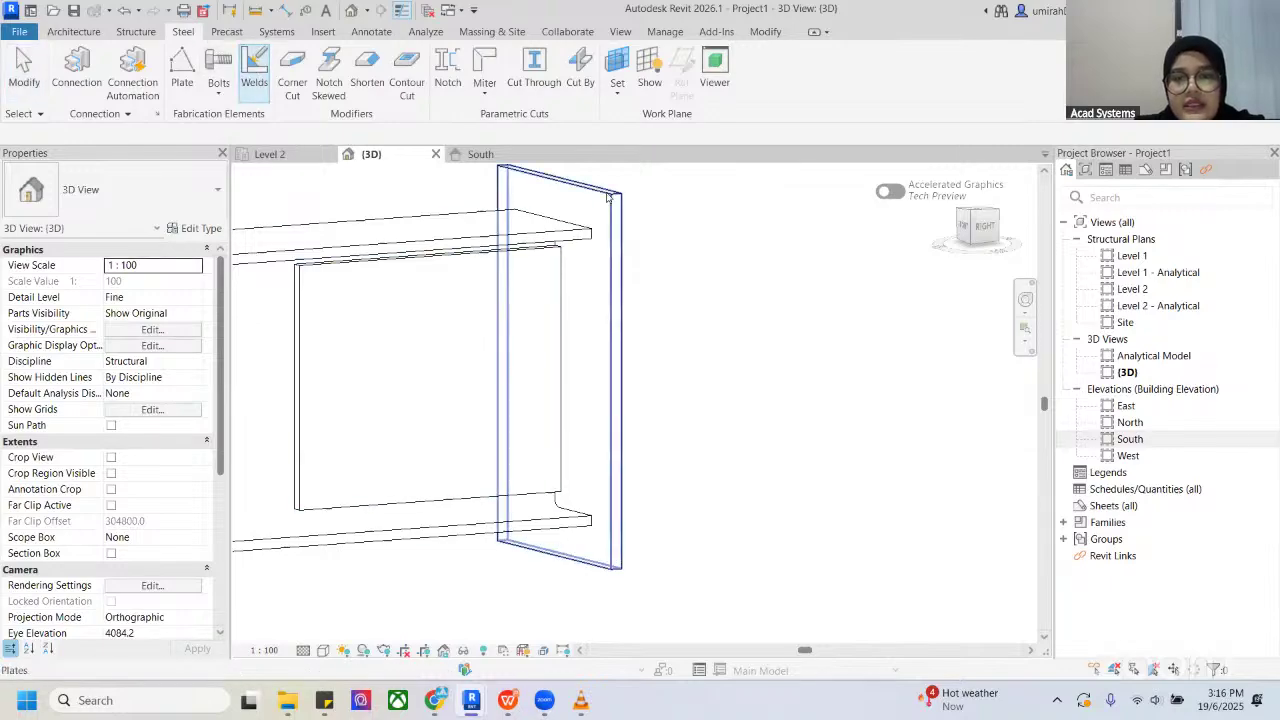
{"action": "left_click", "coordinate": [536, 254]}
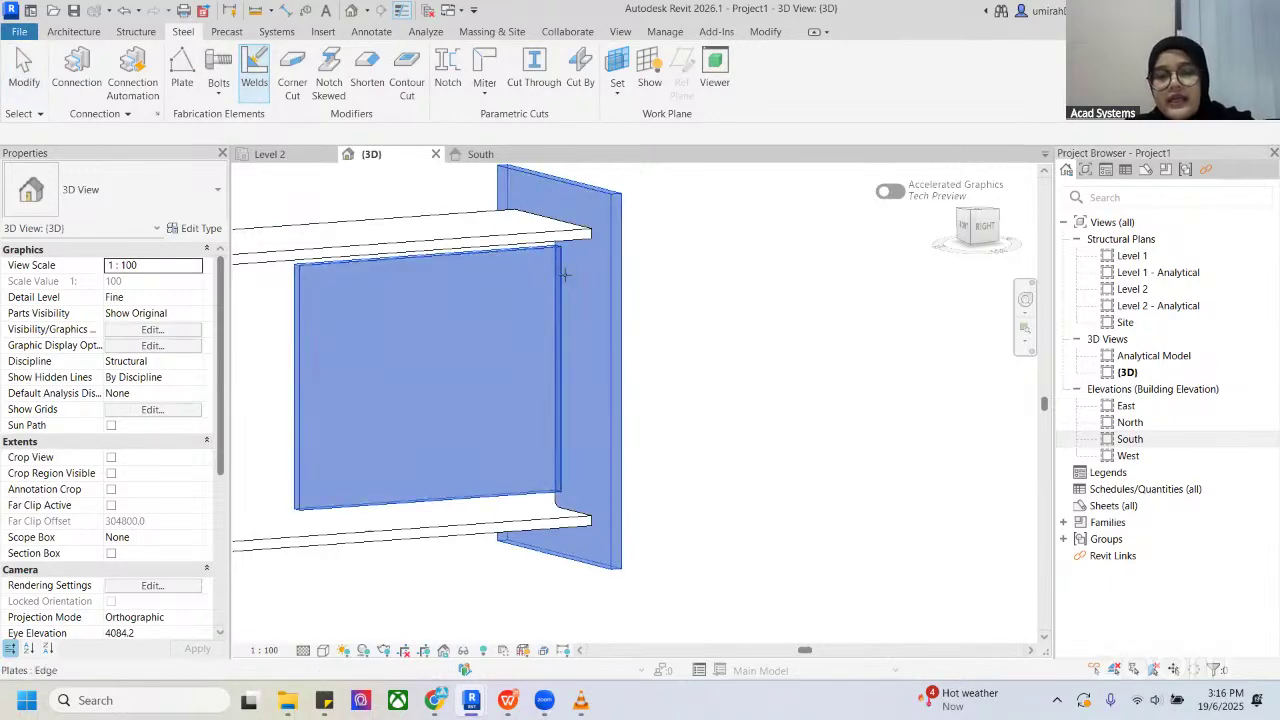
{"action": "left_click", "coordinate": [561, 359]}
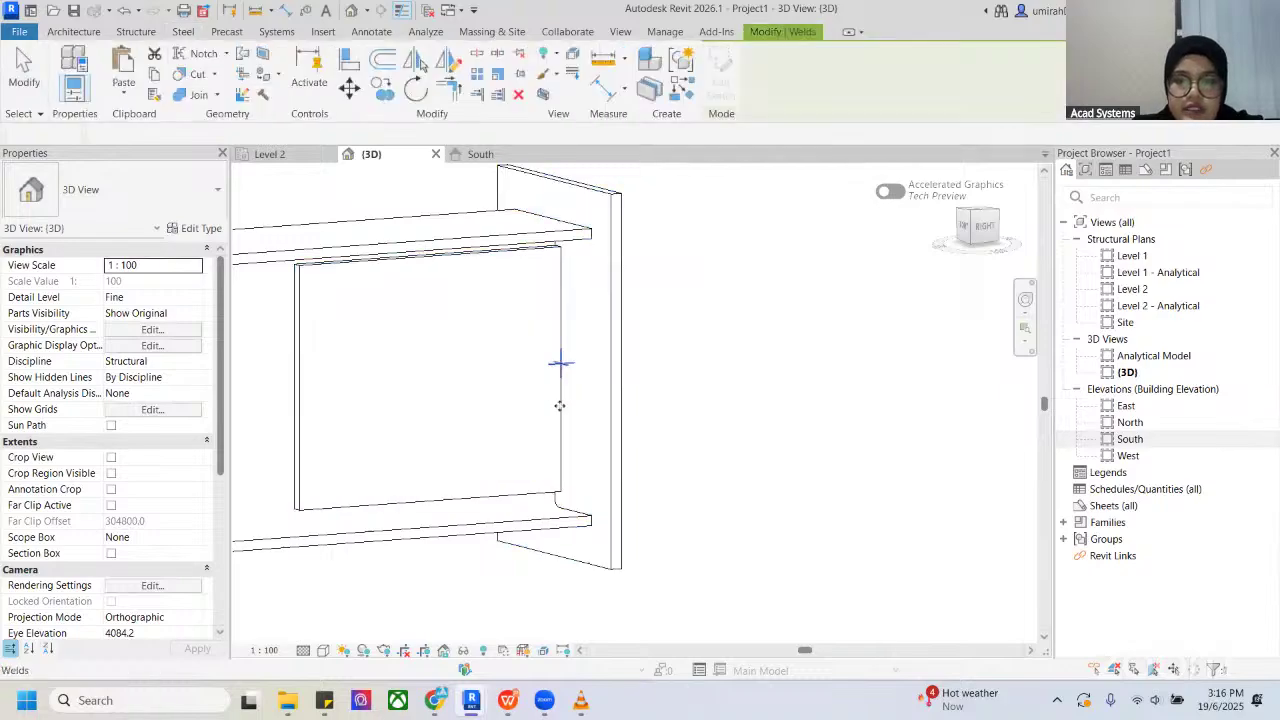
Step: Examine the weld between the near web plate and the wall plate from several angles, including its properties
{"action": "key", "text": "Escape"}
{"action": "middle_click_drag", "start_coordinate": [565, 420], "coordinate": [543, 357], "text": "shift"}
{"action": "scroll", "coordinate": [549, 345], "scroll_direction": "up", "scroll_amount": 2}
{"action": "left_click", "coordinate": [549, 345]}
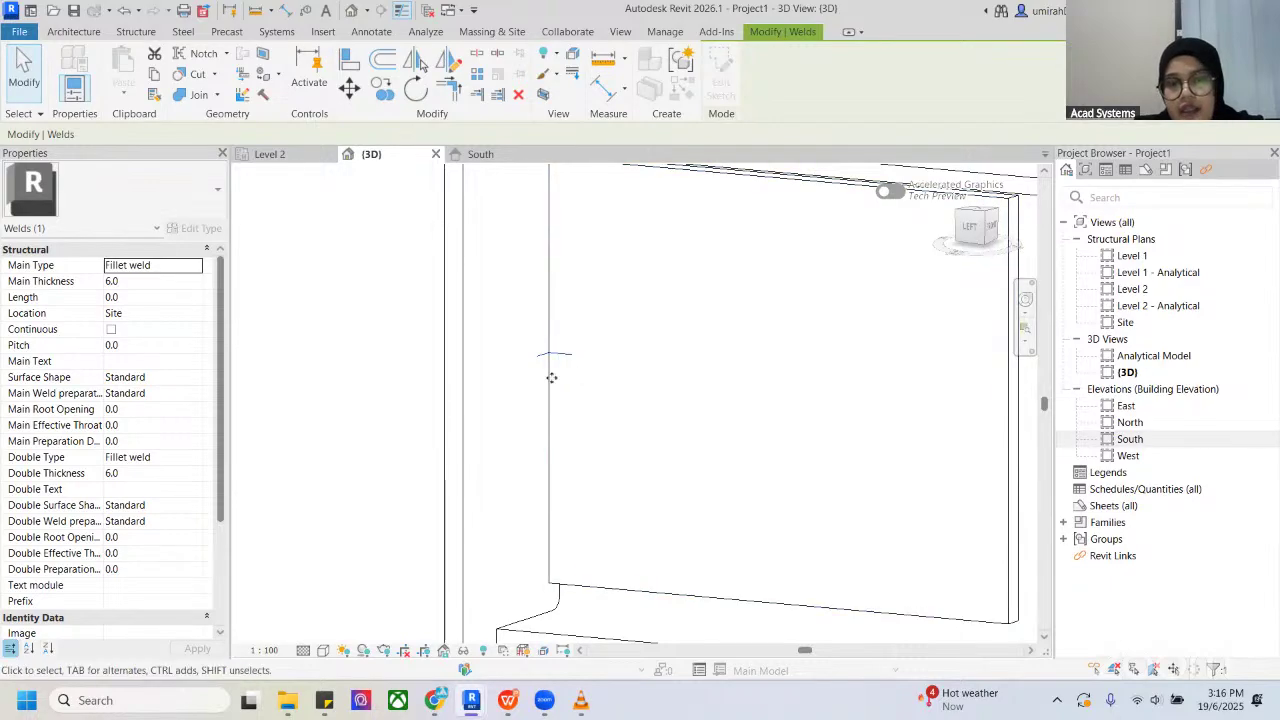
{"action": "scroll", "coordinate": [594, 340], "scroll_direction": "down", "scroll_amount": 3}
{"action": "middle_click_drag", "start_coordinate": [594, 340], "coordinate": [528, 346], "text": "shift"}
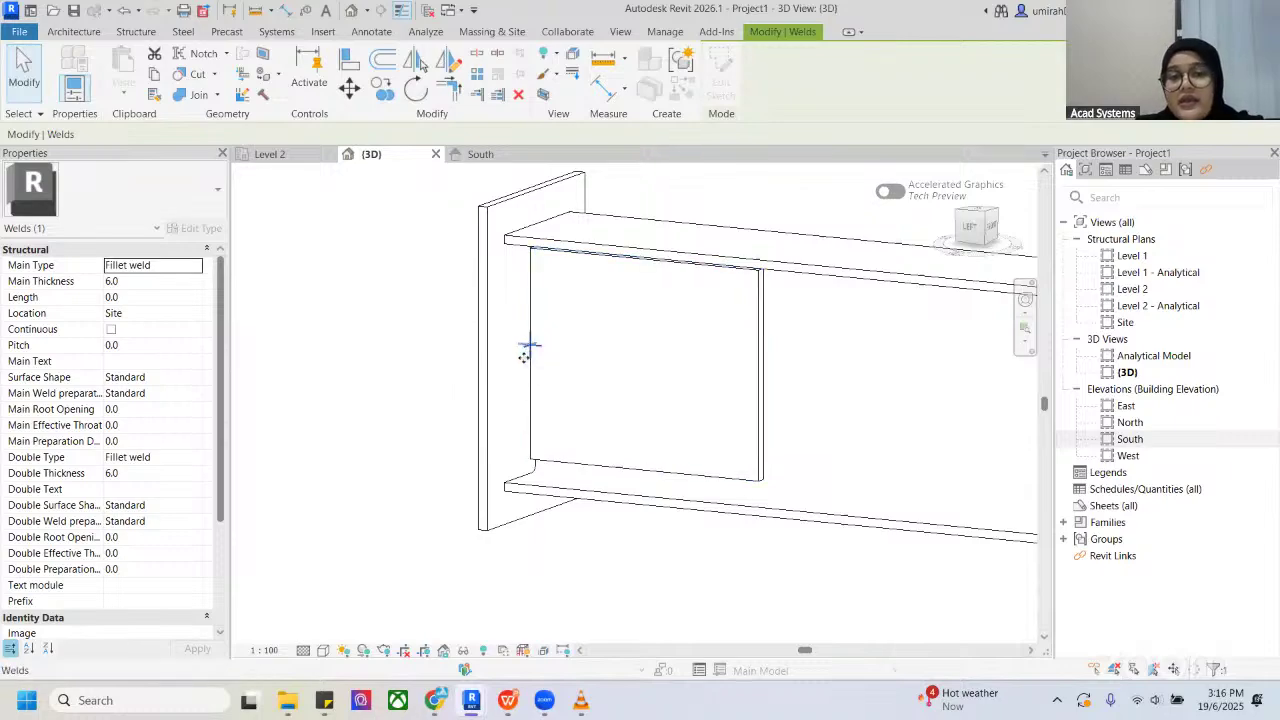
{"action": "scroll", "coordinate": [522, 353], "scroll_direction": "down", "scroll_amount": 3}
{"action": "key", "text": "Escape"}
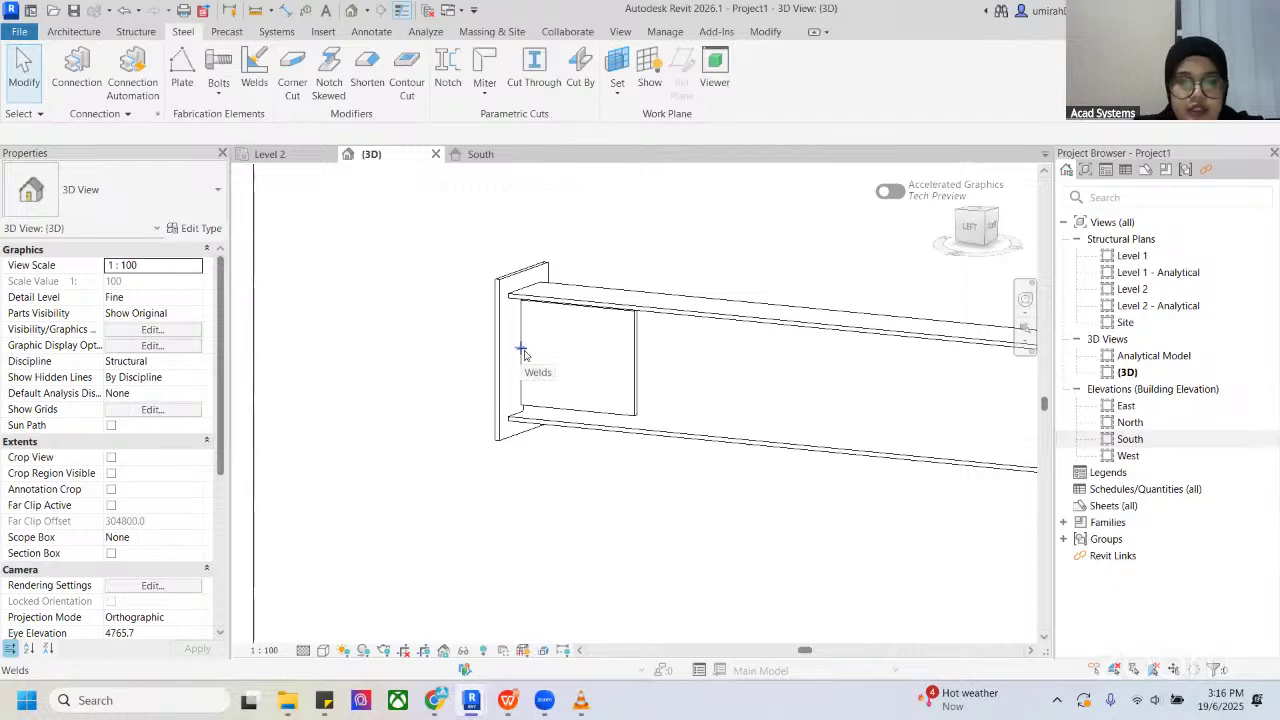
{"action": "middle_click_drag", "start_coordinate": [520, 350], "coordinate": [517, 345], "text": "shift"}
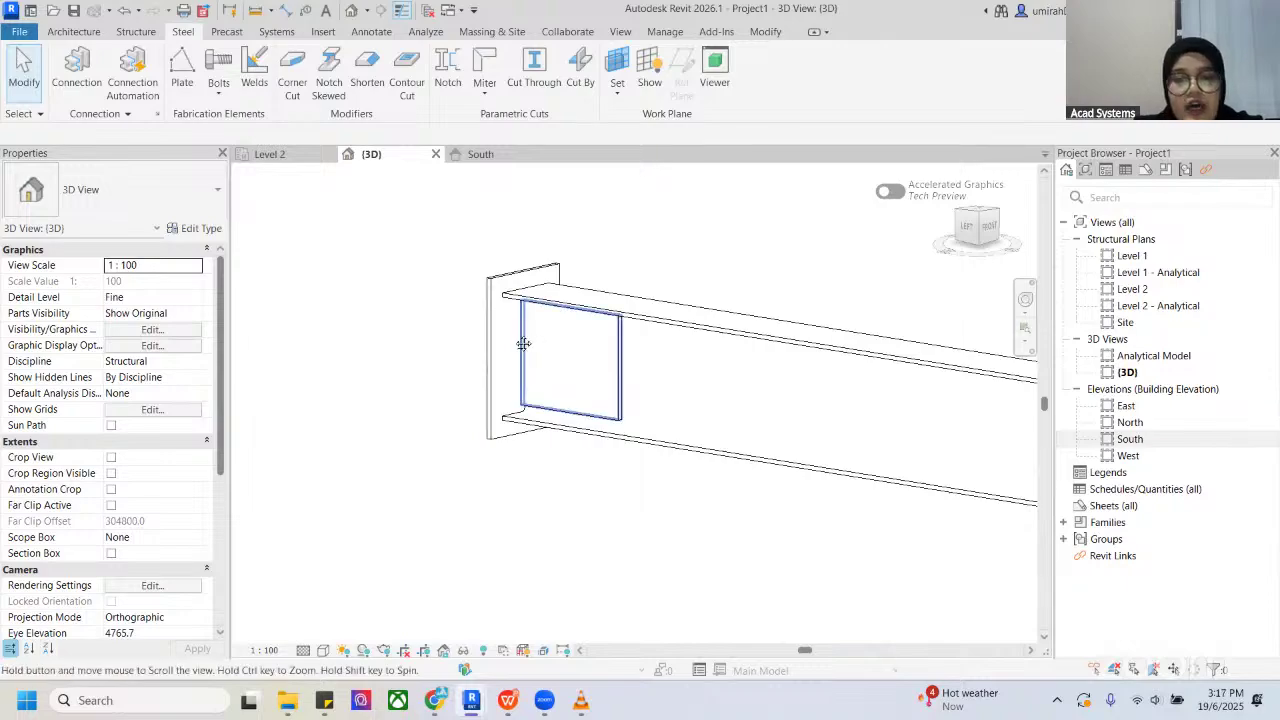
{"action": "scroll", "coordinate": [517, 343], "scroll_direction": "up", "scroll_amount": 2}
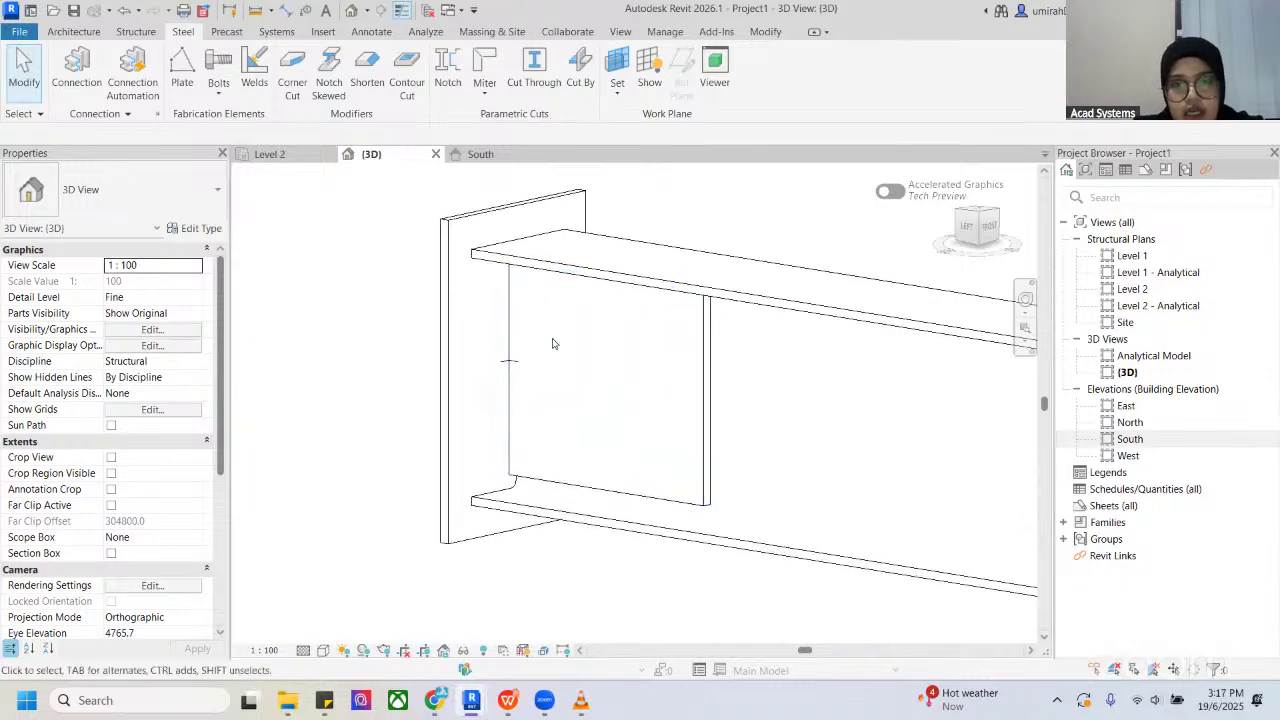
{"action": "middle_click_drag", "start_coordinate": [584, 333], "coordinate": [574, 283], "text": "shift"}
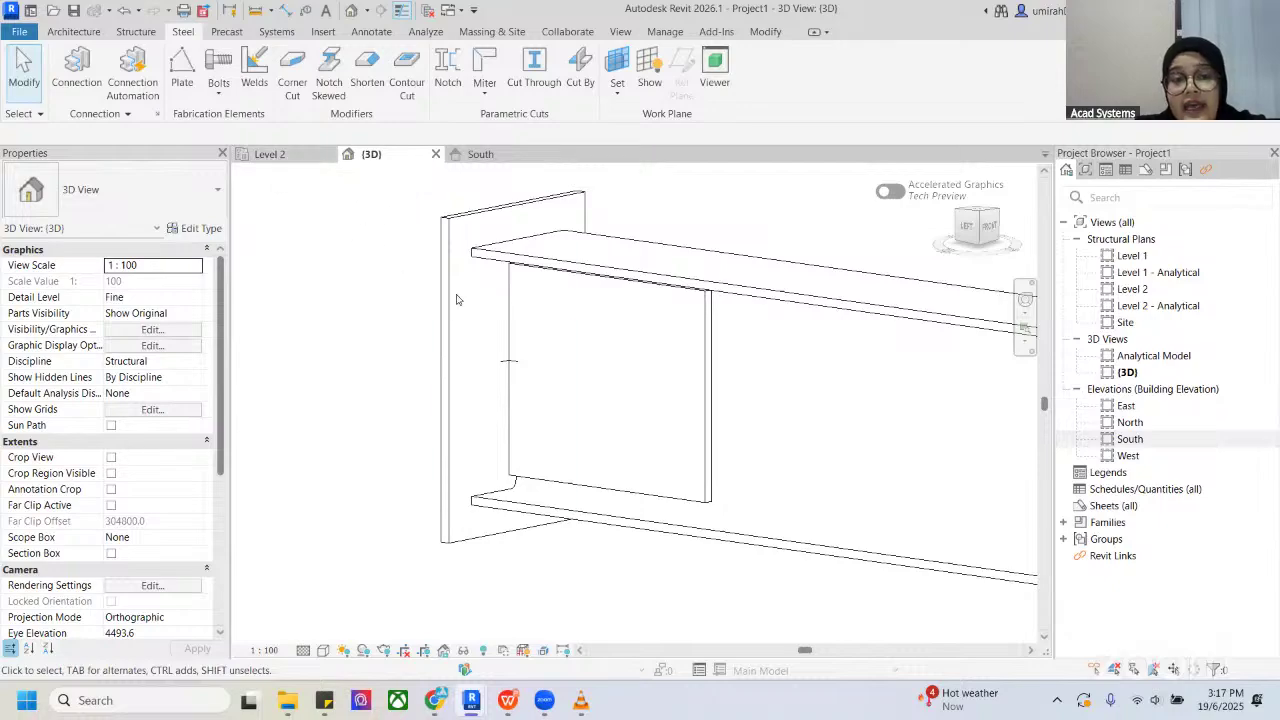
{"action": "middle_click_drag", "start_coordinate": [456, 299], "coordinate": [480, 306], "text": "shift"}
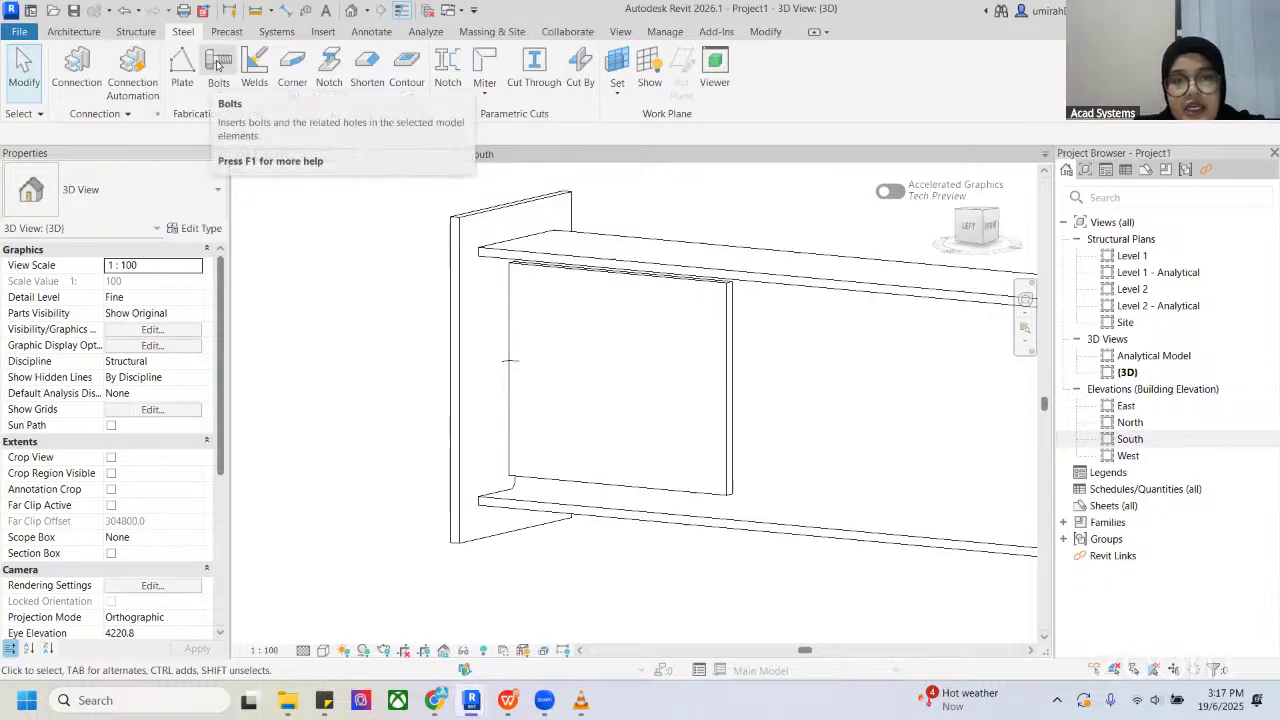
Step: Start a bolt pattern and select the web plates on both sides of the beam web as the elements to connect
{"action": "left_click", "coordinate": [242, 76]}
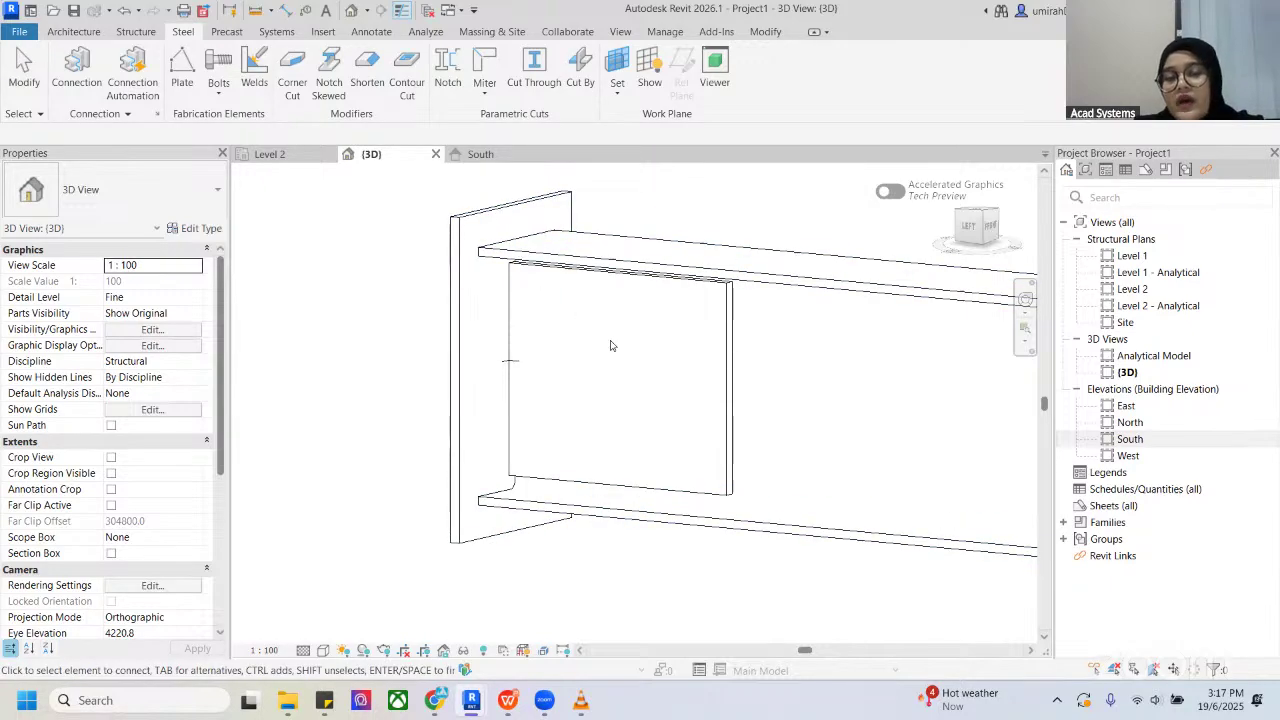
{"action": "middle_click_drag", "start_coordinate": [608, 345], "coordinate": [674, 303], "text": "shift"}
{"action": "left_click", "coordinate": [662, 283]}
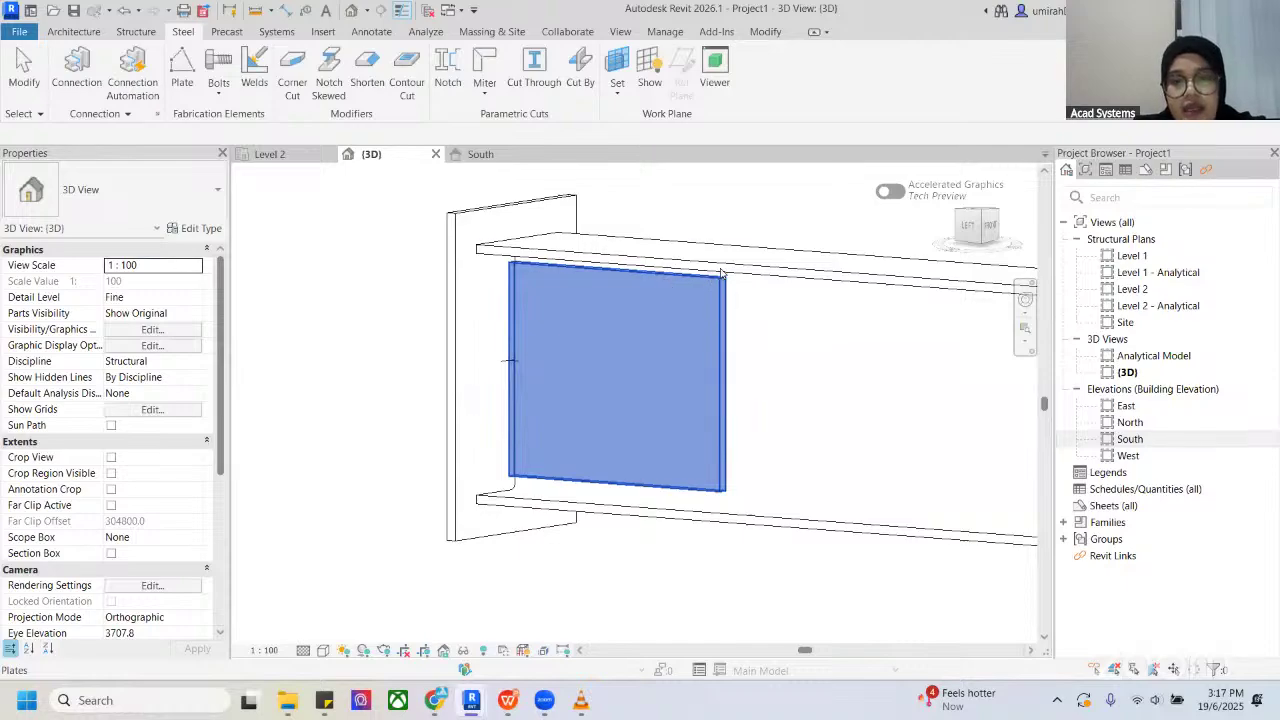
{"action": "middle_click_drag", "start_coordinate": [731, 267], "coordinate": [796, 251], "text": "shift"}
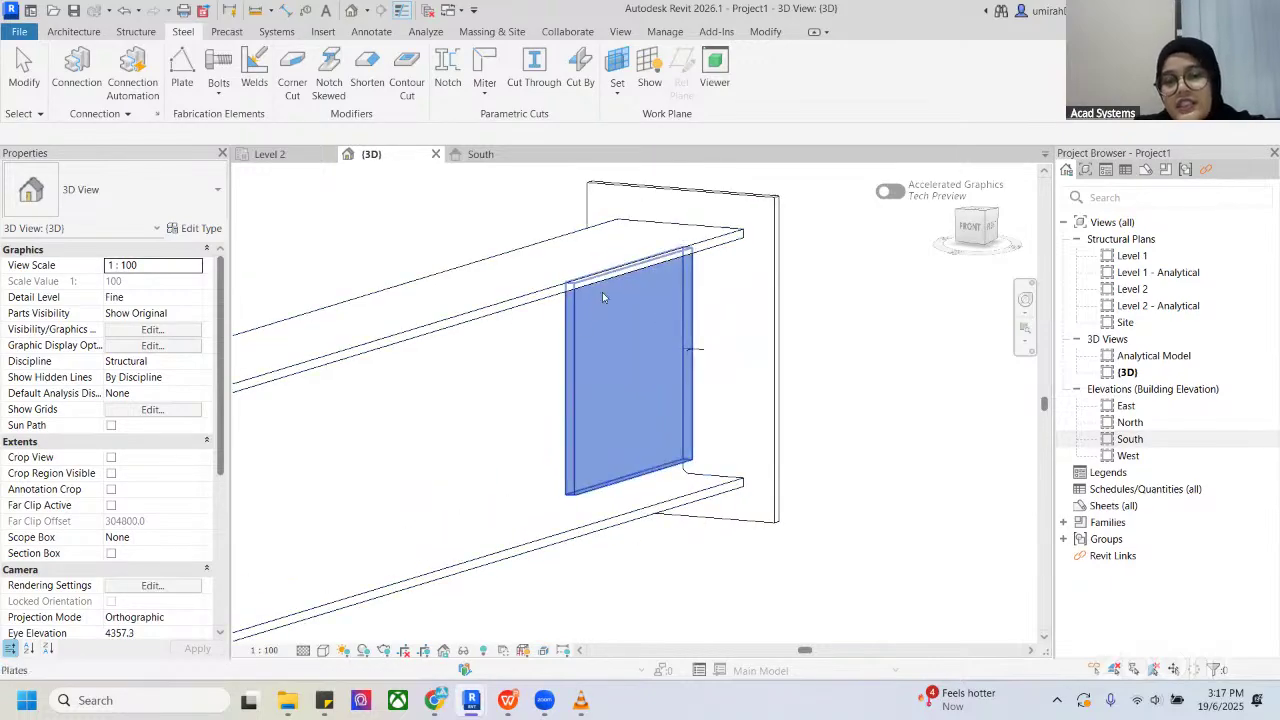
{"action": "middle_click_drag", "start_coordinate": [541, 318], "coordinate": [494, 305], "text": "shift"}
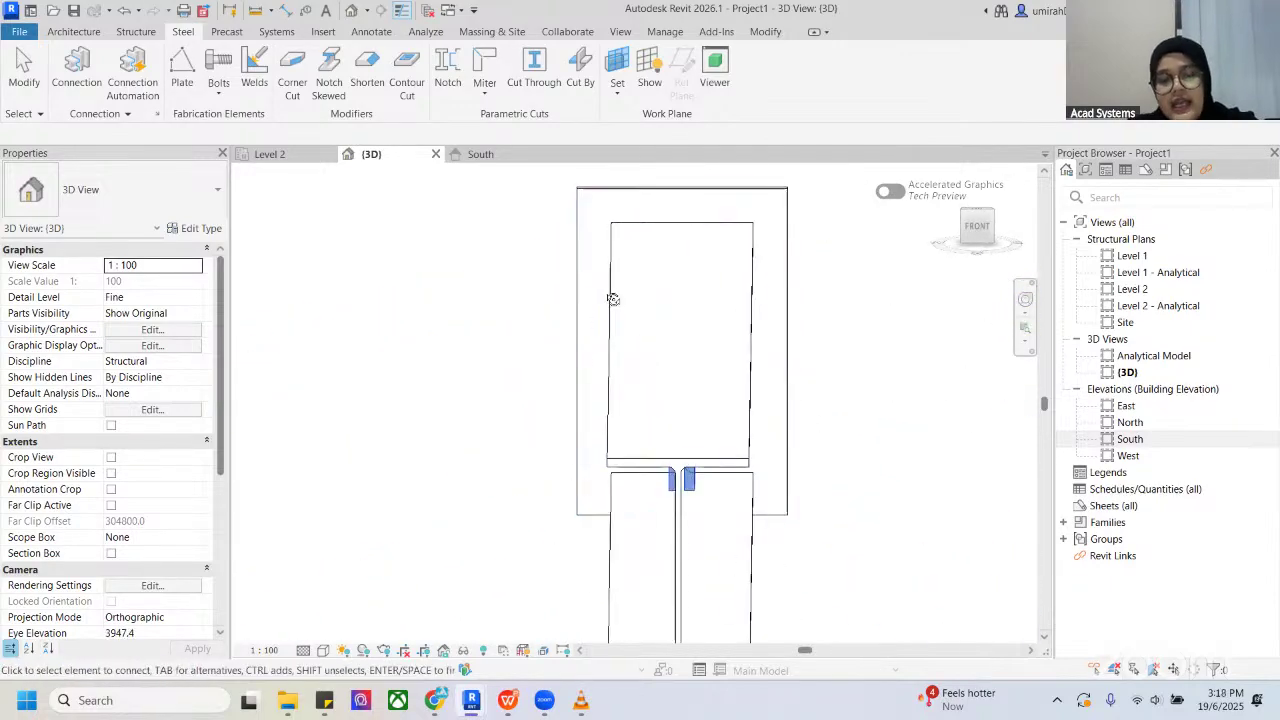
{"action": "middle_click_drag", "start_coordinate": [626, 300], "coordinate": [555, 297], "text": "shift"}
{"action": "key", "text": "Return"}
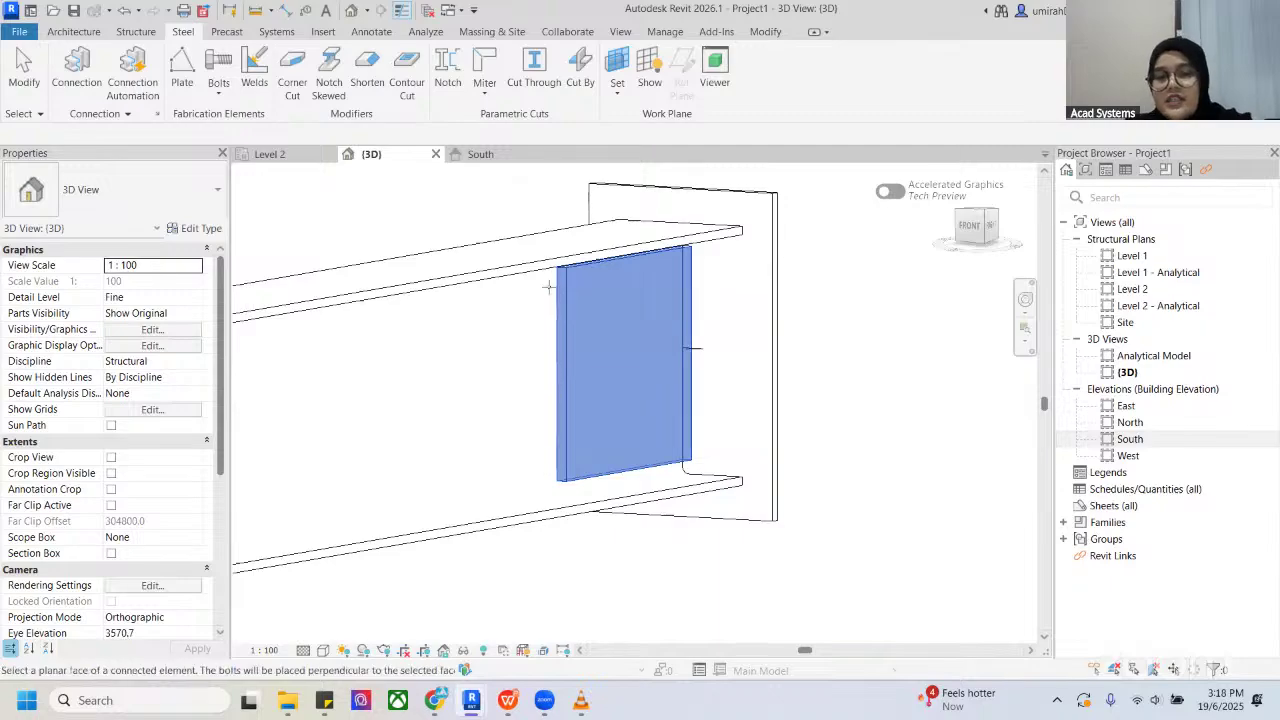
Step: Use the outer face of the near web plate as the plane the bolts are placed perpendicular to
{"action": "middle_click_drag", "start_coordinate": [520, 287], "coordinate": [685, 301], "text": "shift"}
{"action": "middle_click_drag", "start_coordinate": [689, 301], "coordinate": [742, 296], "text": "shift"}
{"action": "mouse_move", "coordinate": [610, 302]}
{"action": "middle_mouse_down"}
{"action": "mouse_move", "coordinate": [472, 326]}
{"action": "mouse_move", "coordinate": [590, 300]}
{"action": "middle_mouse_up"}
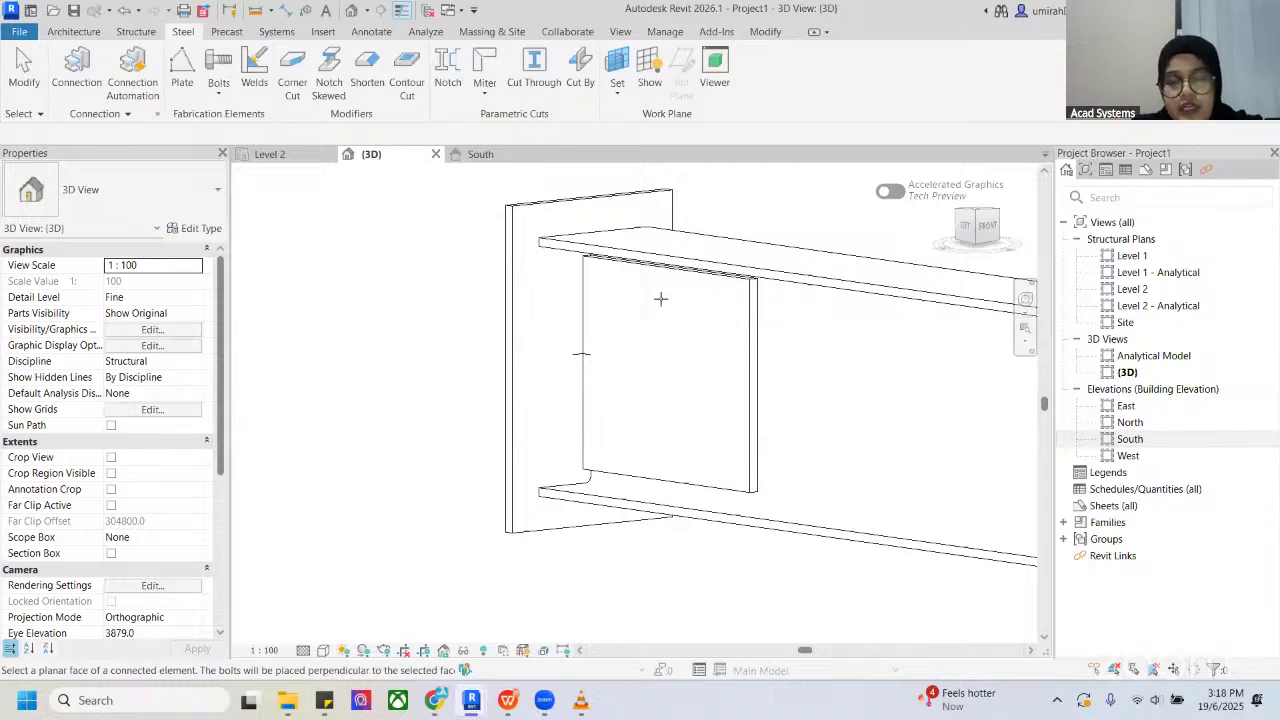
{"action": "middle_click_drag", "start_coordinate": [657, 274], "coordinate": [648, 321], "text": "shift"}
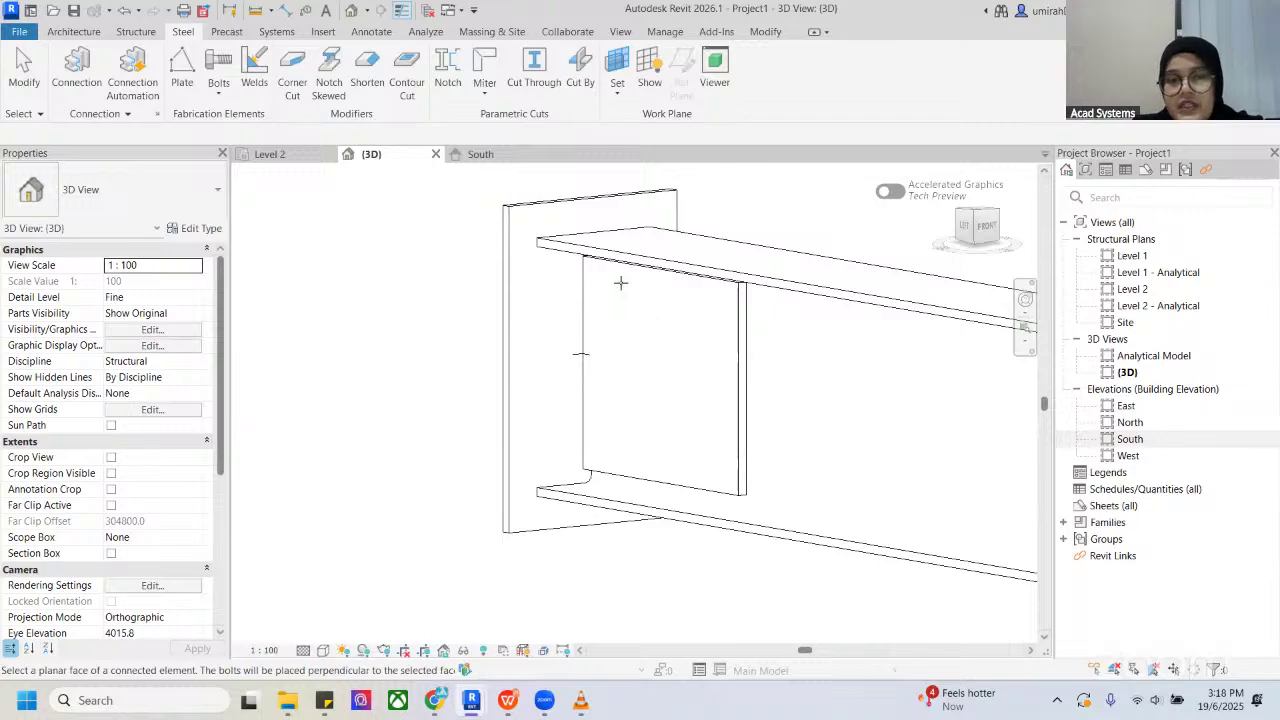
{"action": "mouse_move", "coordinate": [622, 275]}
{"action": "middle_mouse_down", "text": "shift"}
{"action": "mouse_move", "coordinate": [665, 277]}
{"action": "mouse_move", "coordinate": [627, 265]}
{"action": "middle_mouse_up", "text": "shift"}
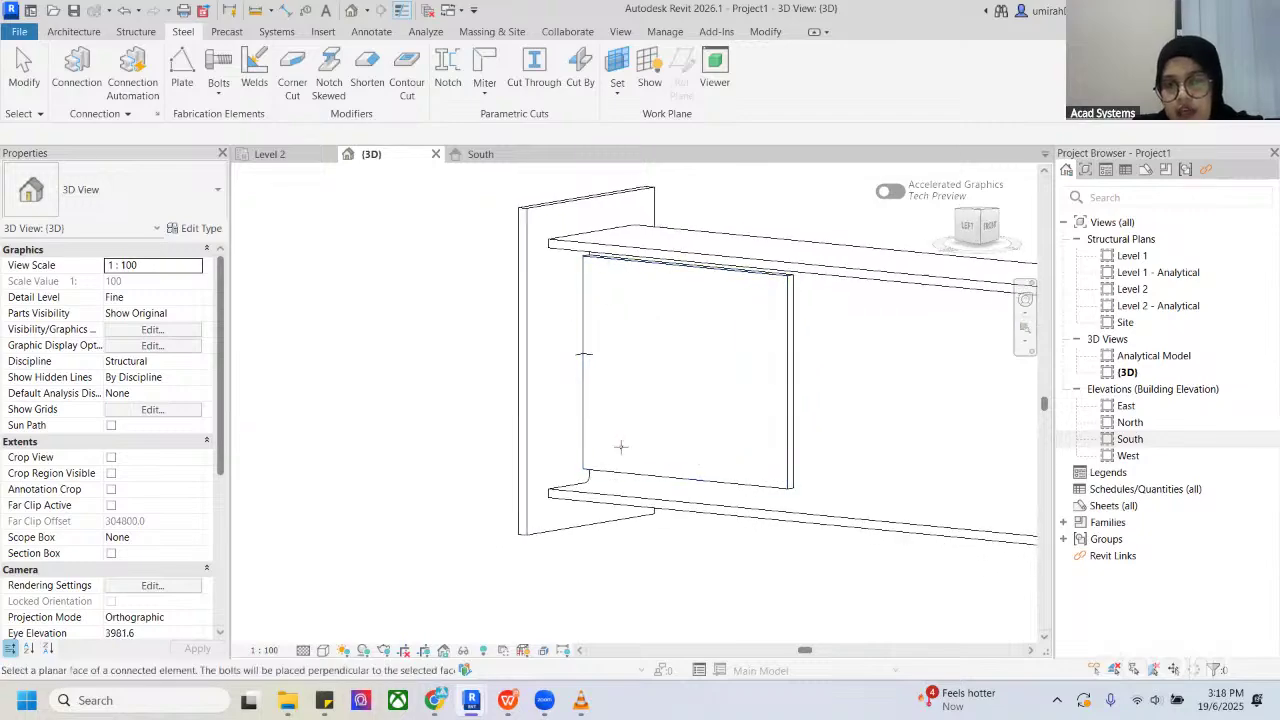
{"action": "left_click", "coordinate": [587, 368]}
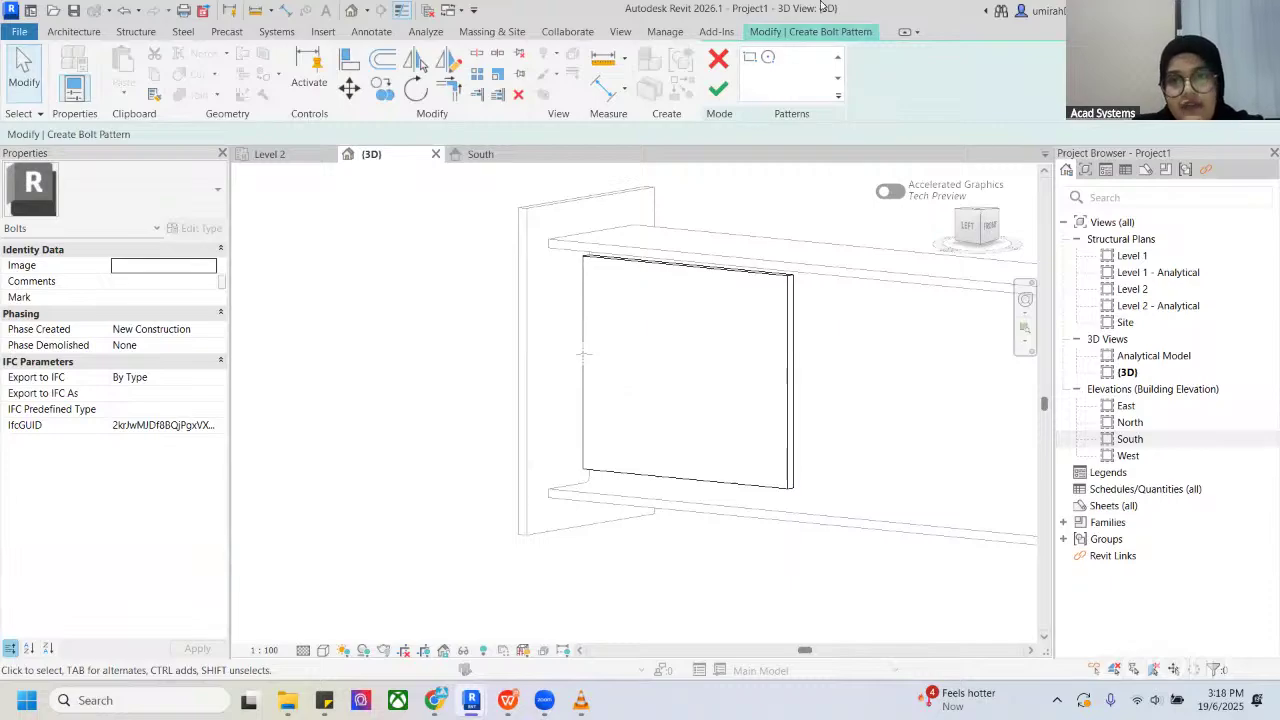
Step: Sketch a rectangular bolt pattern about 245 mm by 190 mm inside the web plate's outline
{"action": "left_click", "coordinate": [748, 58]}
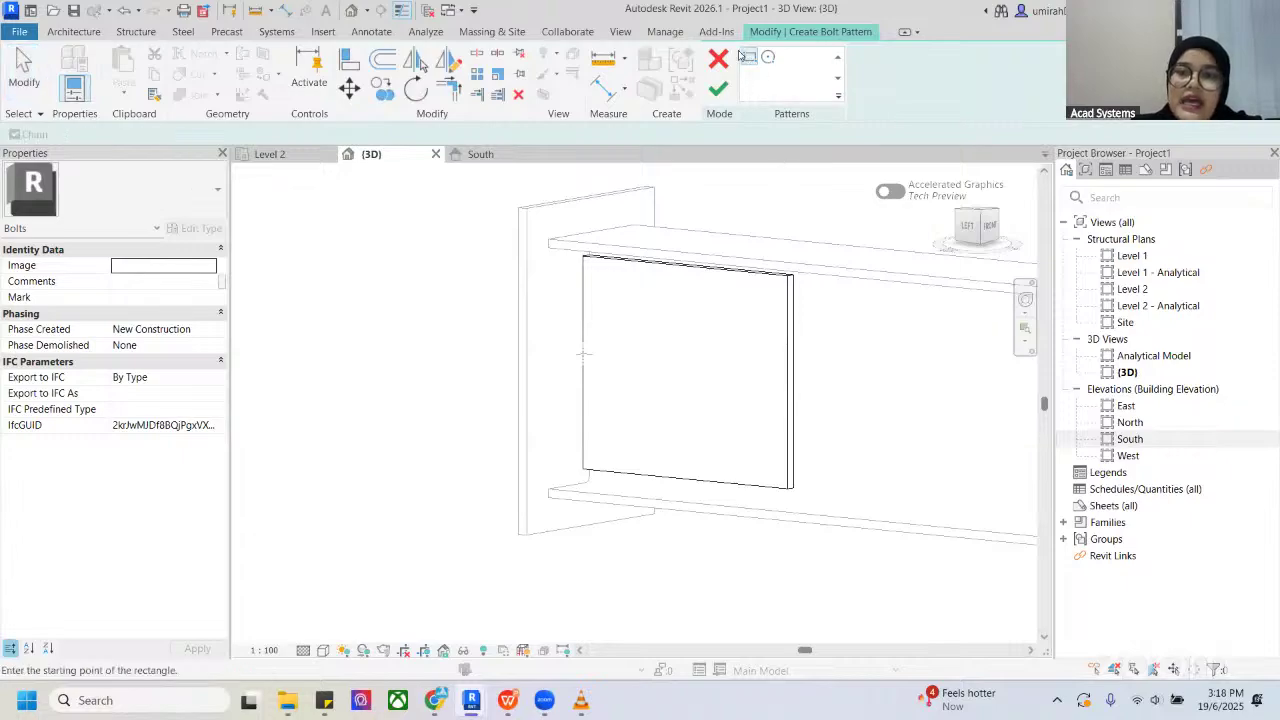
{"action": "middle_click_drag", "start_coordinate": [740, 298], "coordinate": [766, 283], "text": "shift"}
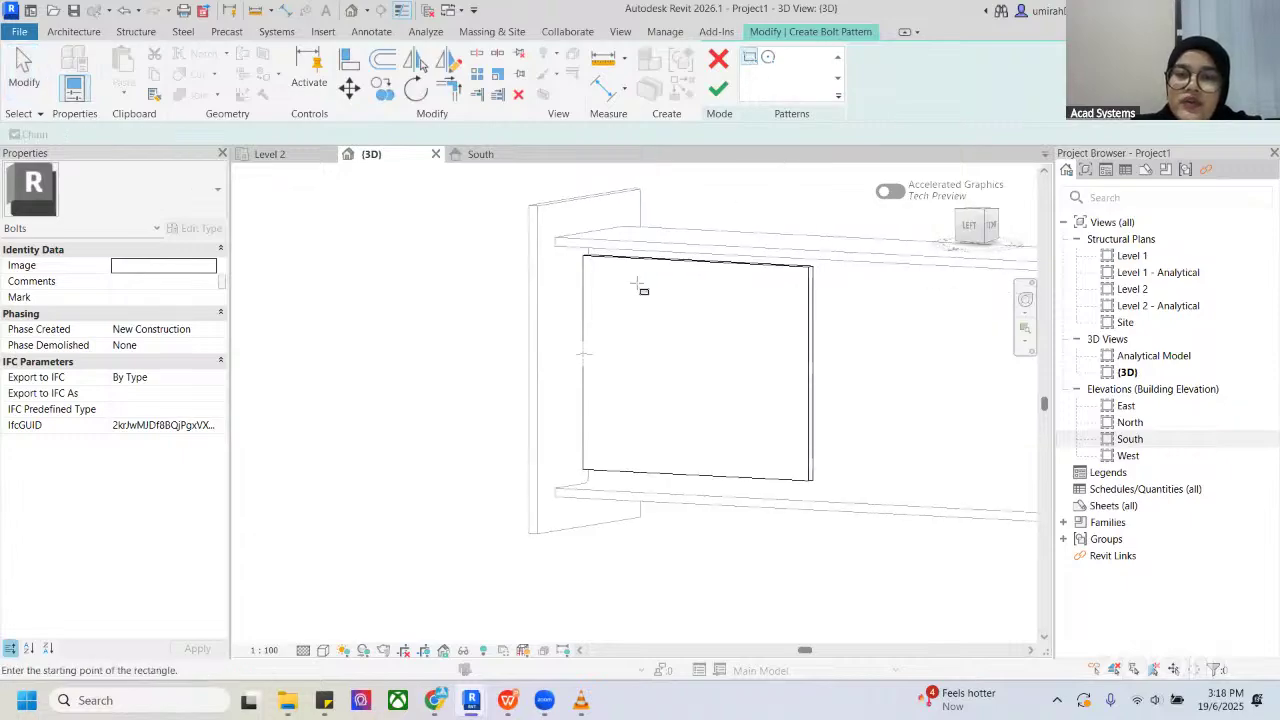
{"action": "left_click", "coordinate": [604, 283]}
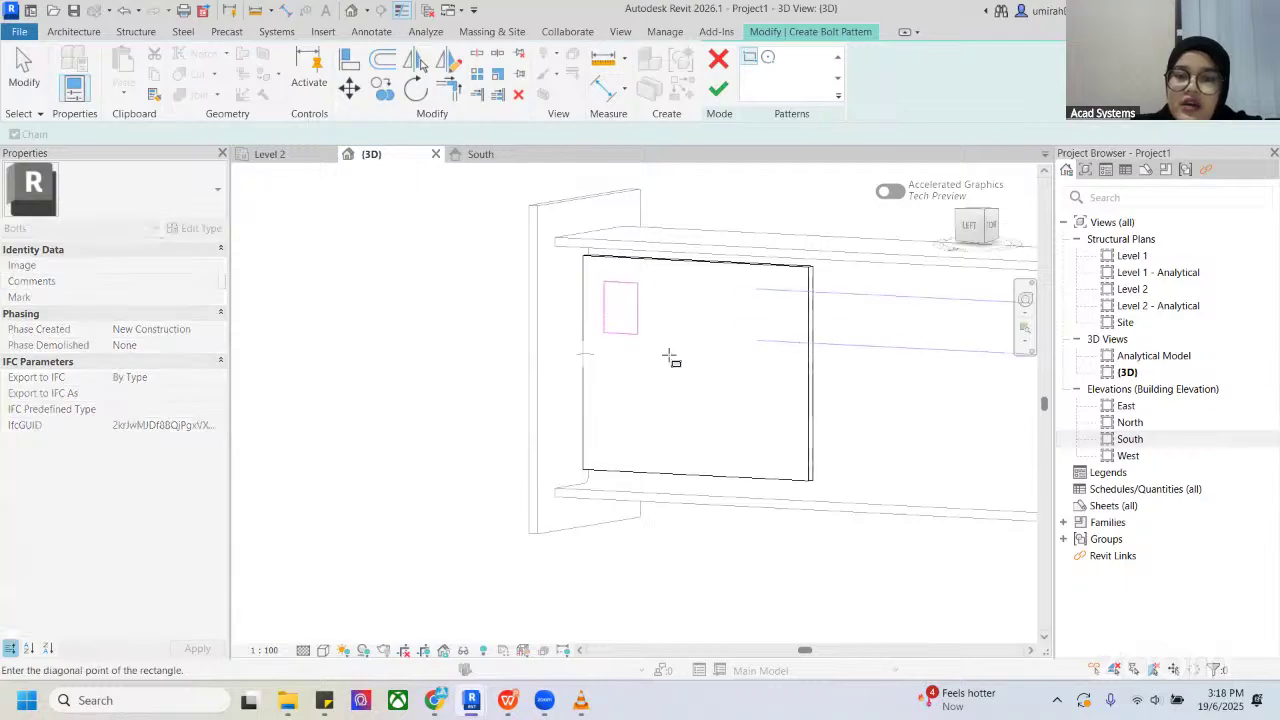
{"action": "left_click", "coordinate": [788, 453]}
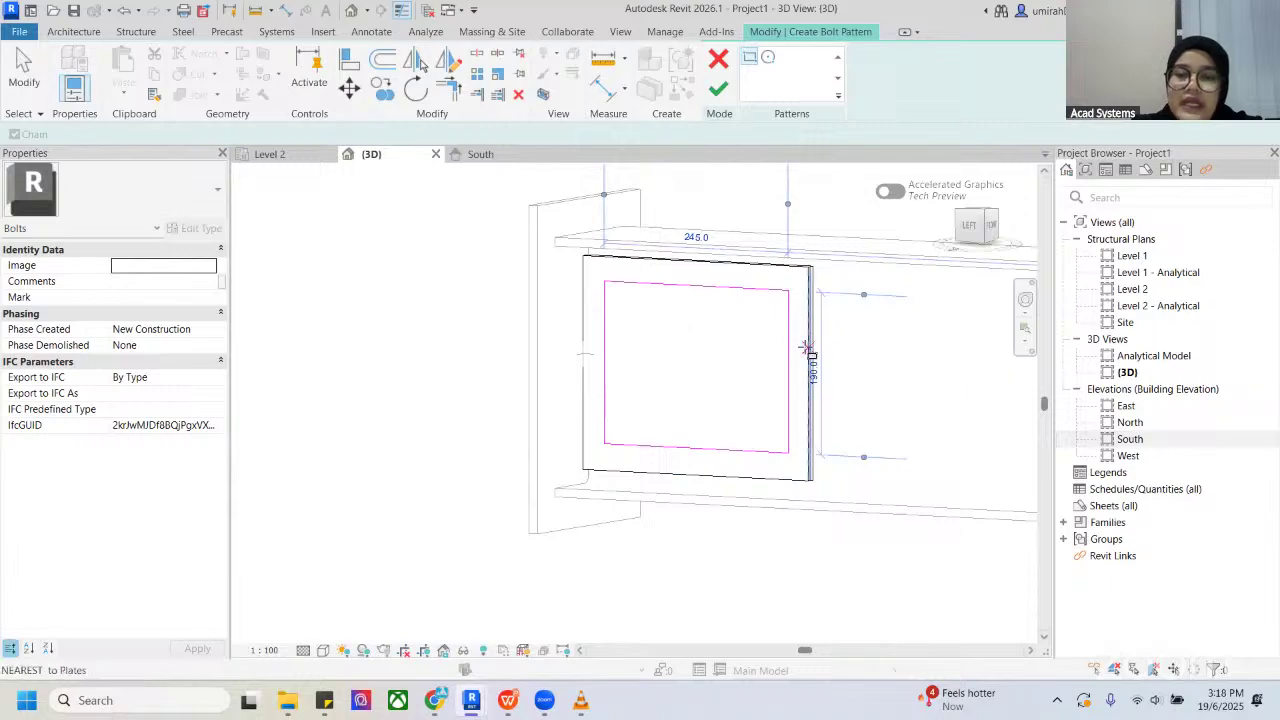
{"action": "middle_click_drag", "start_coordinate": [598, 392], "coordinate": [686, 362], "text": "shift"}
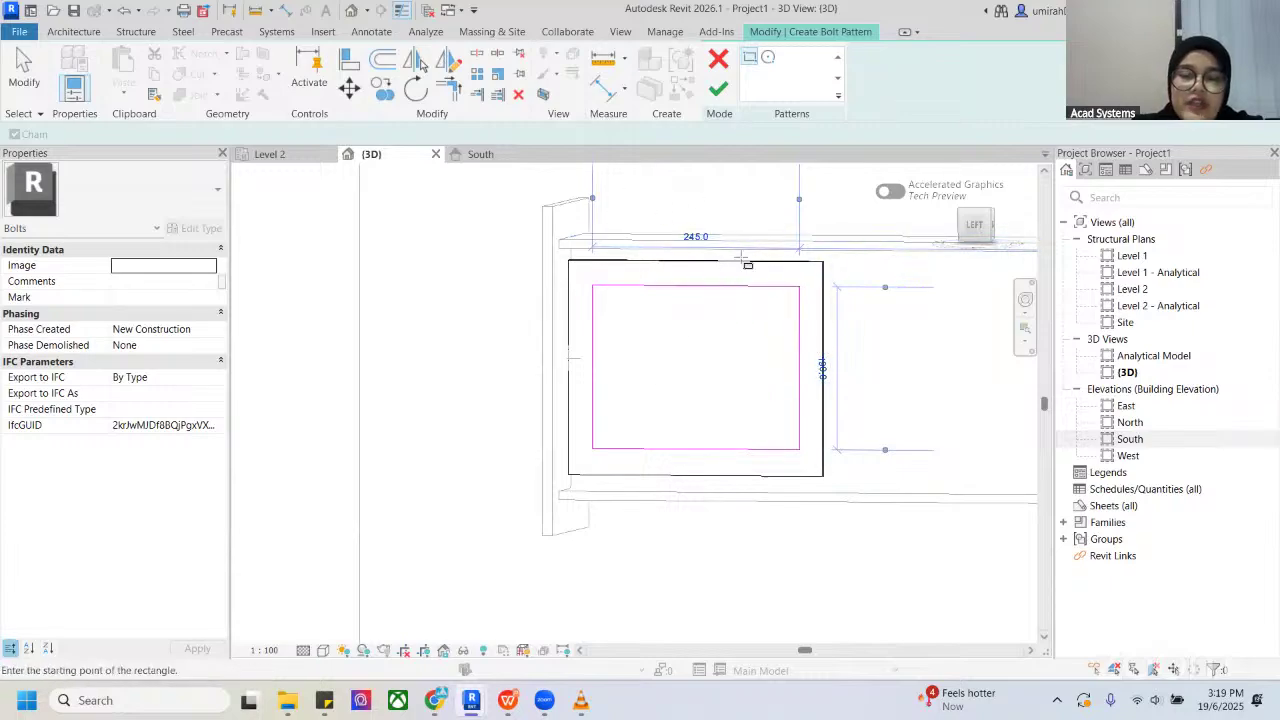
Step: Finish the rectangular bolt pattern through the web plates
{"action": "left_click", "coordinate": [718, 88]}
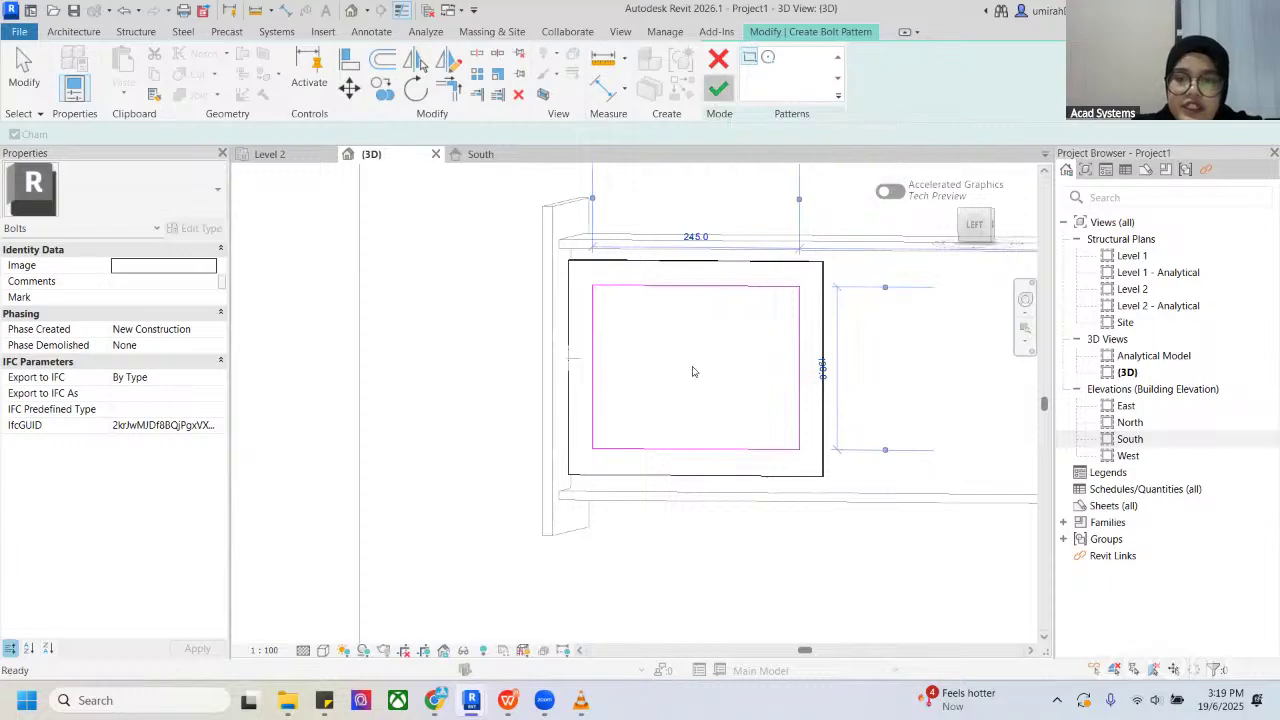
{"action": "middle_click_drag", "start_coordinate": [602, 361], "coordinate": [736, 293], "text": "shift"}
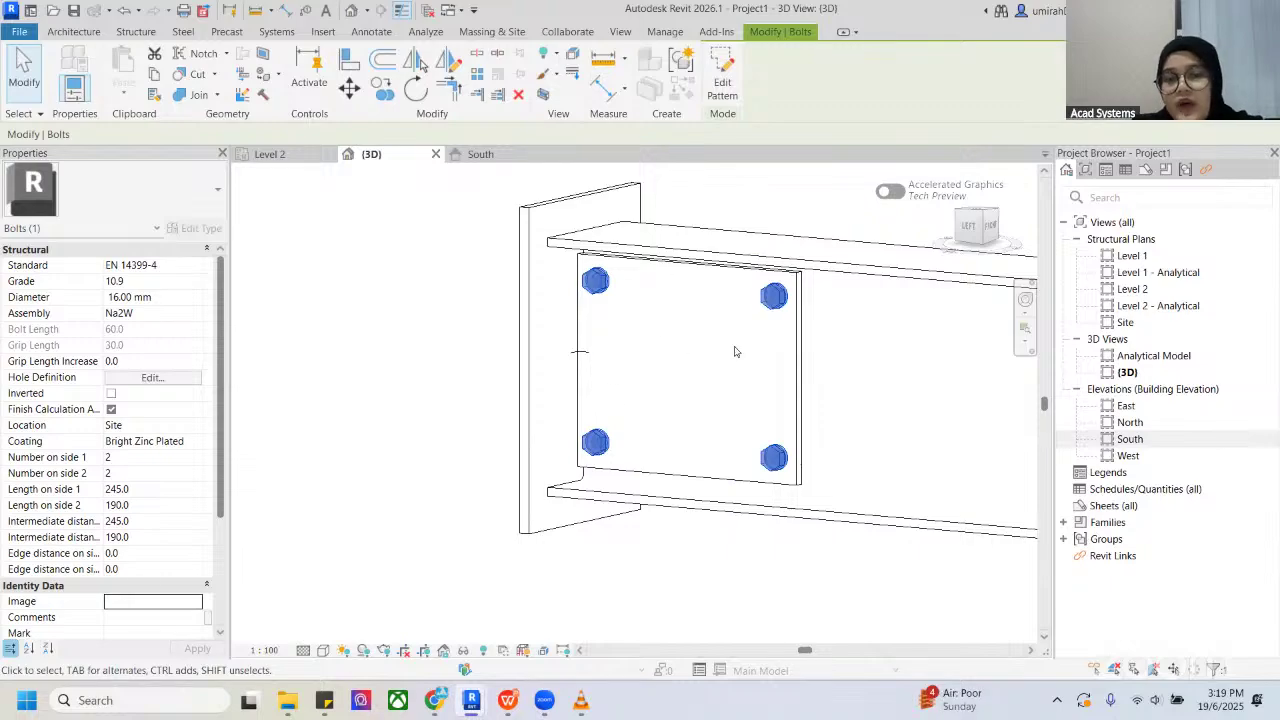
{"action": "key", "text": "Escape"}
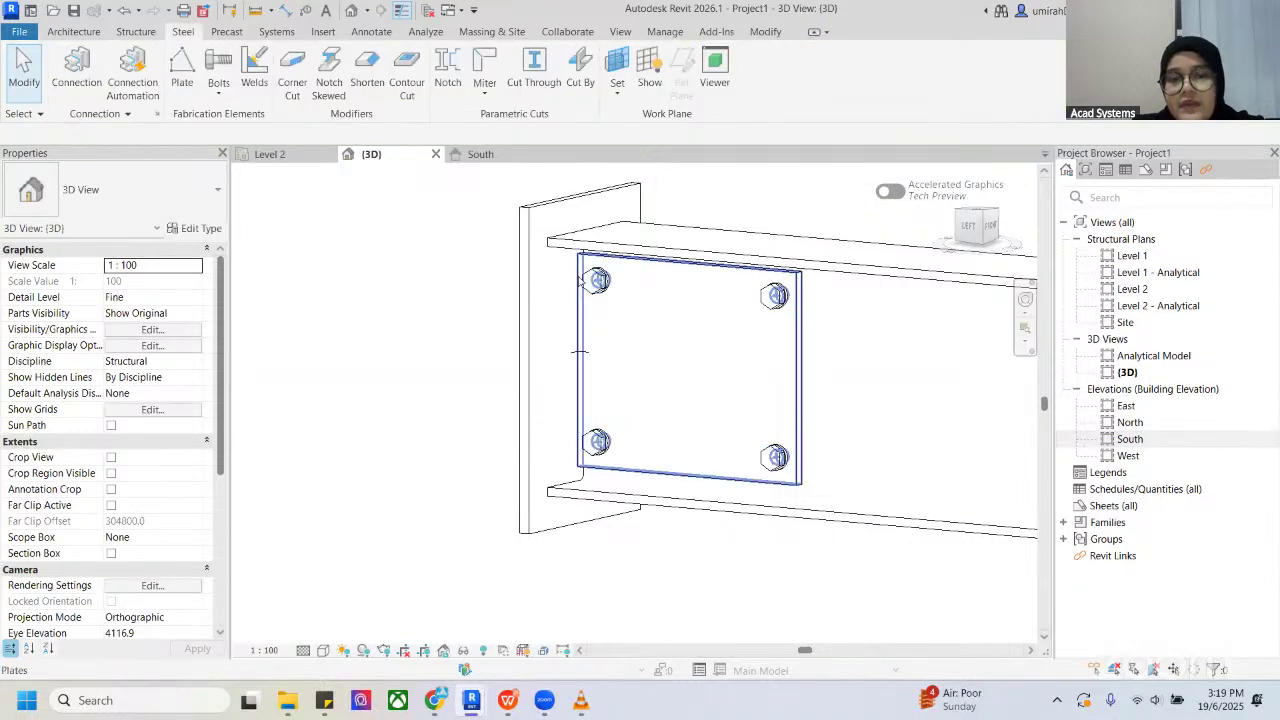
Step: Select the web plate bolts and look through the available bolt standards
{"action": "left_click", "coordinate": [597, 395]}
{"action": "key", "text": "Escape"}
{"action": "left_click", "coordinate": [629, 349]}
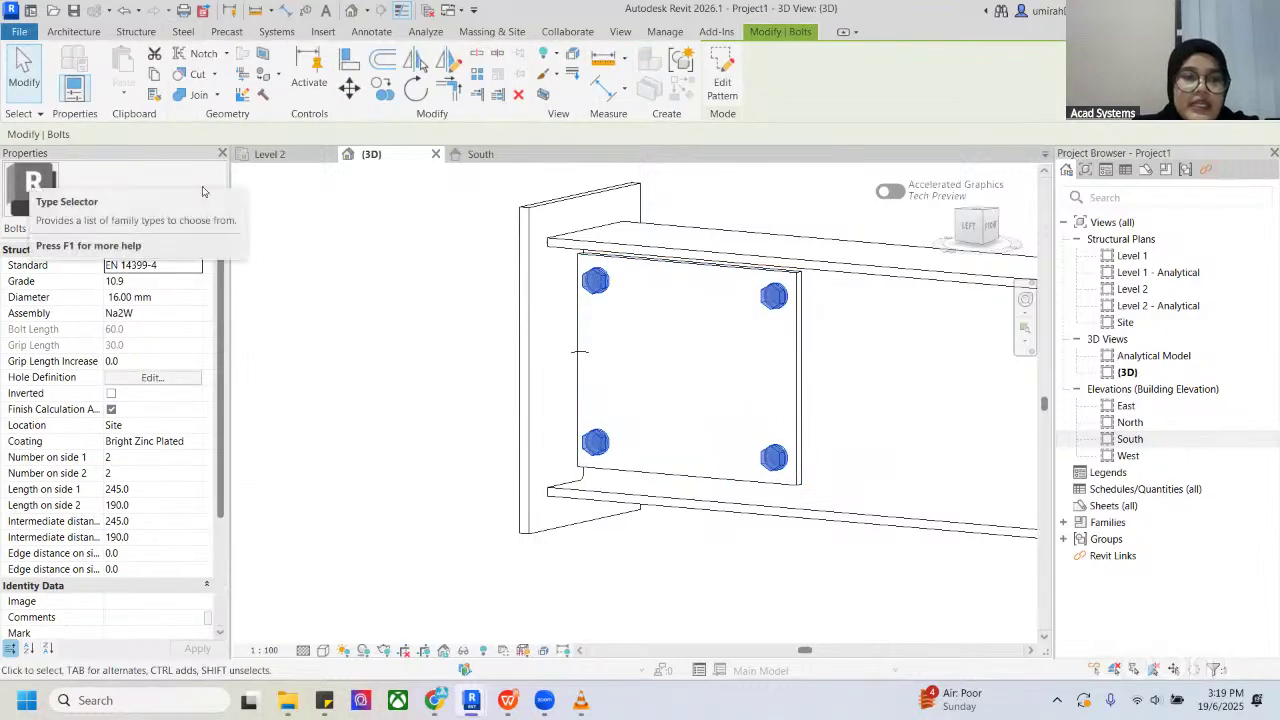
{"action": "left_click_drag", "start_coordinate": [230, 174], "coordinate": [288, 175]}
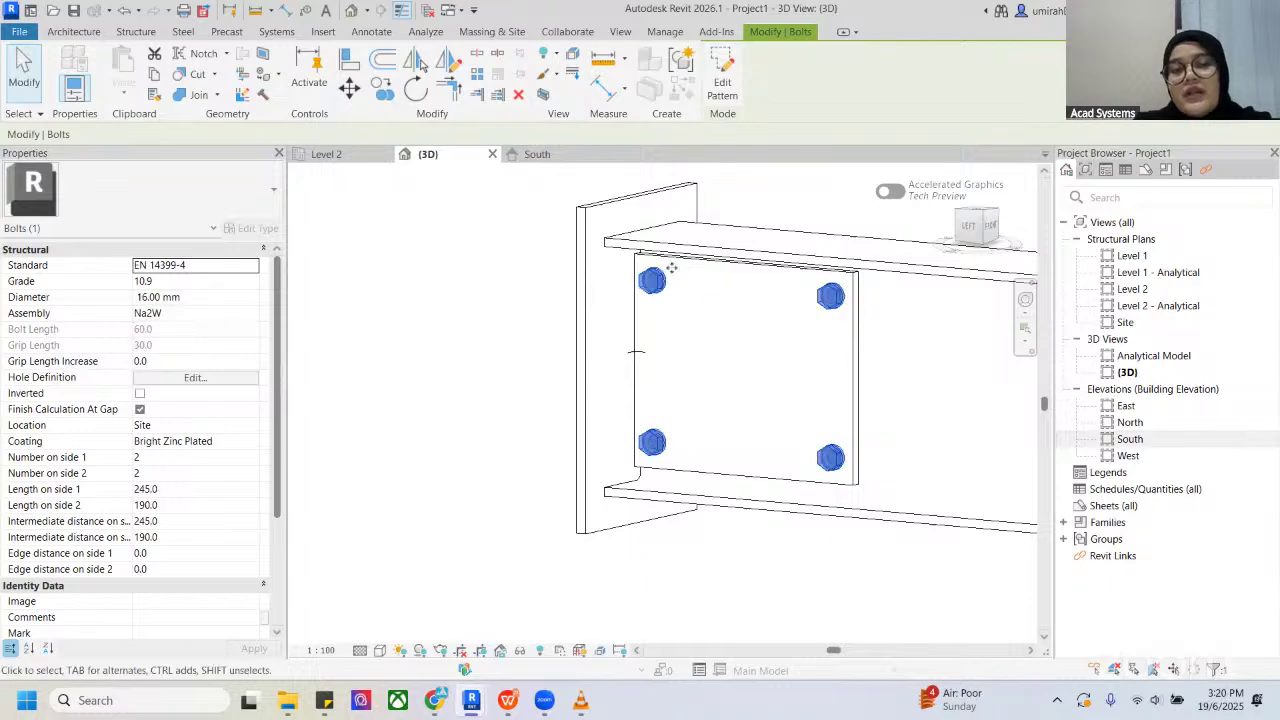
{"action": "left_click", "coordinate": [251, 268]}
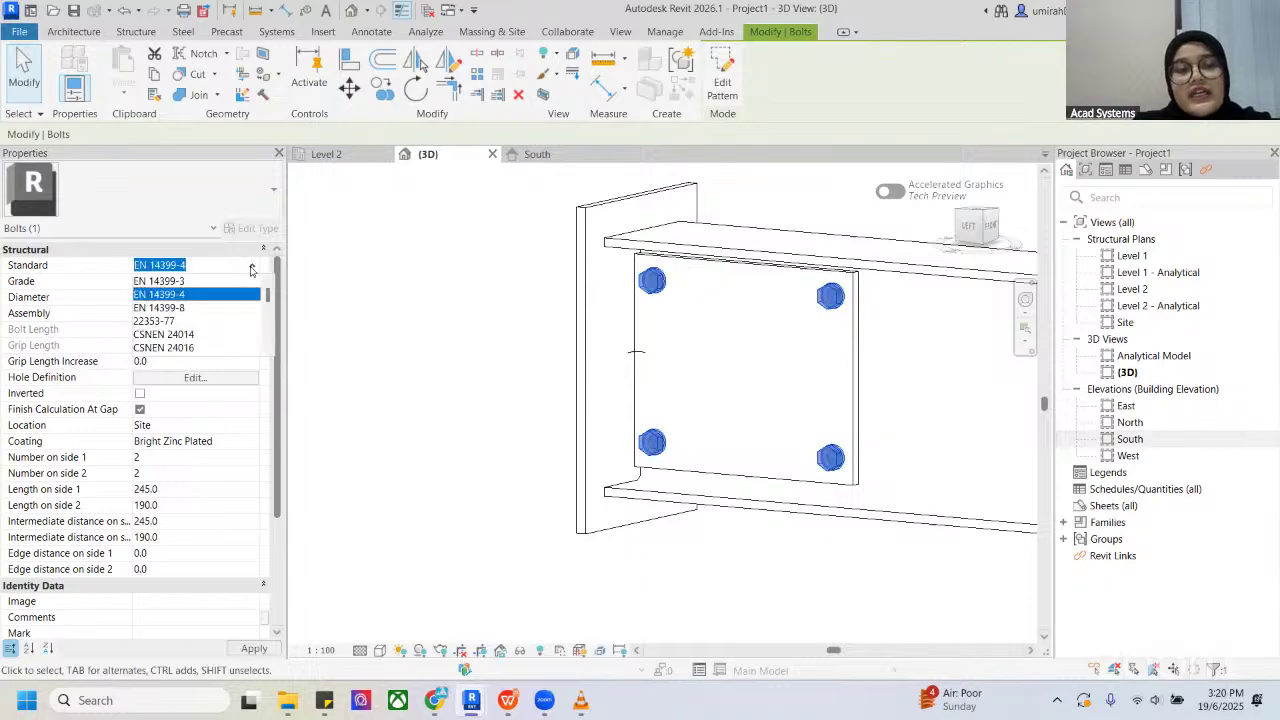
{"action": "scroll", "coordinate": [150, 300], "scroll_direction": "down", "scroll_amount": 5}
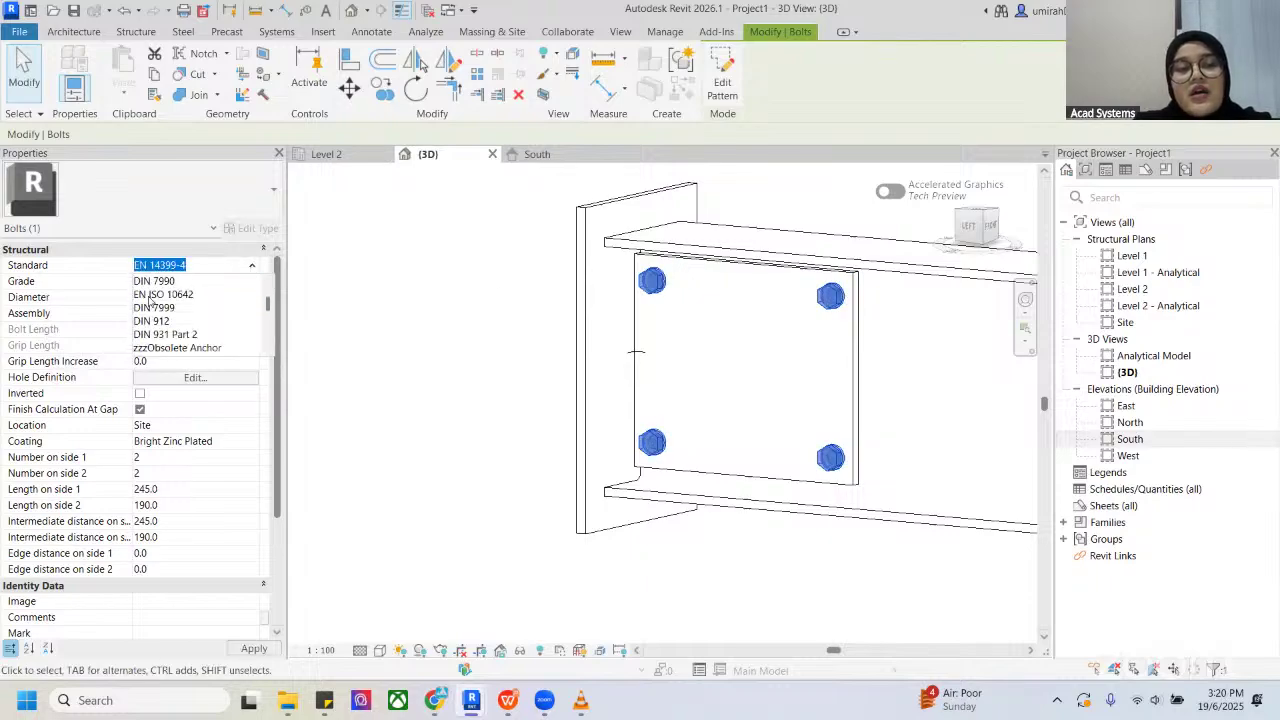
{"action": "scroll", "coordinate": [149, 302], "scroll_direction": "down", "scroll_amount": 8}
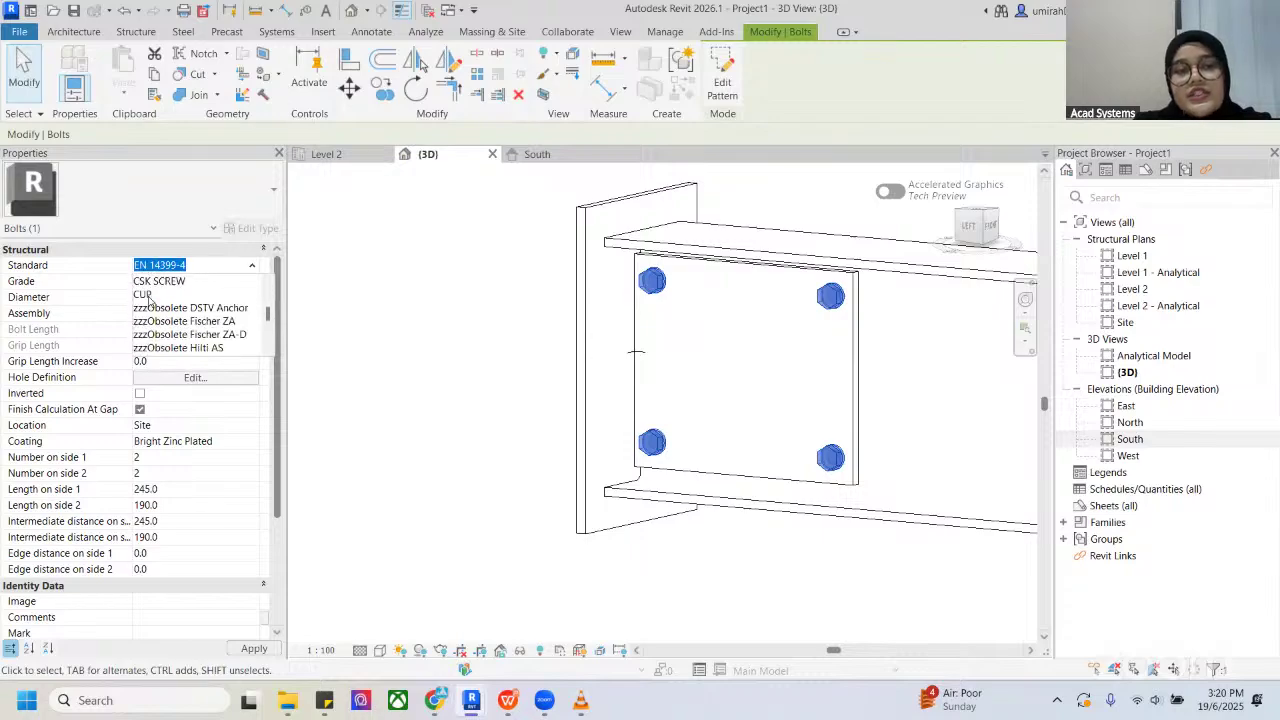
{"action": "scroll", "coordinate": [149, 302], "scroll_direction": "down", "scroll_amount": 8}
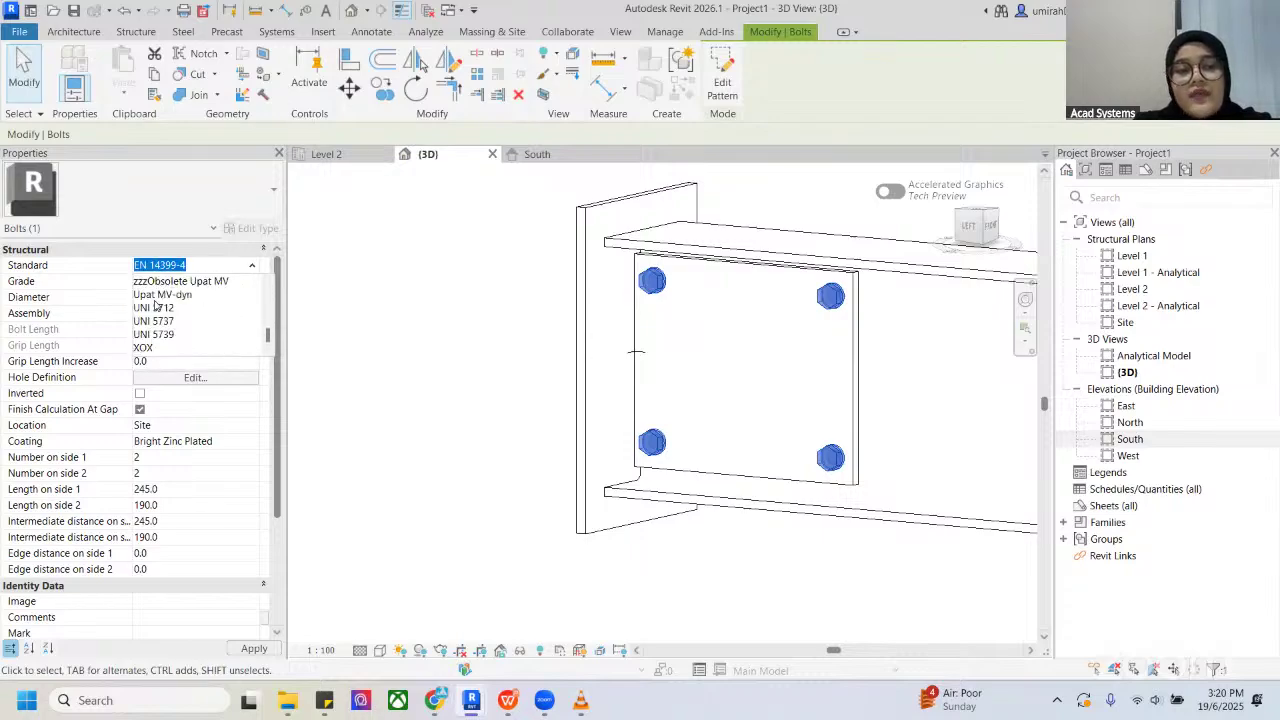
{"action": "left_click", "coordinate": [114, 279]}
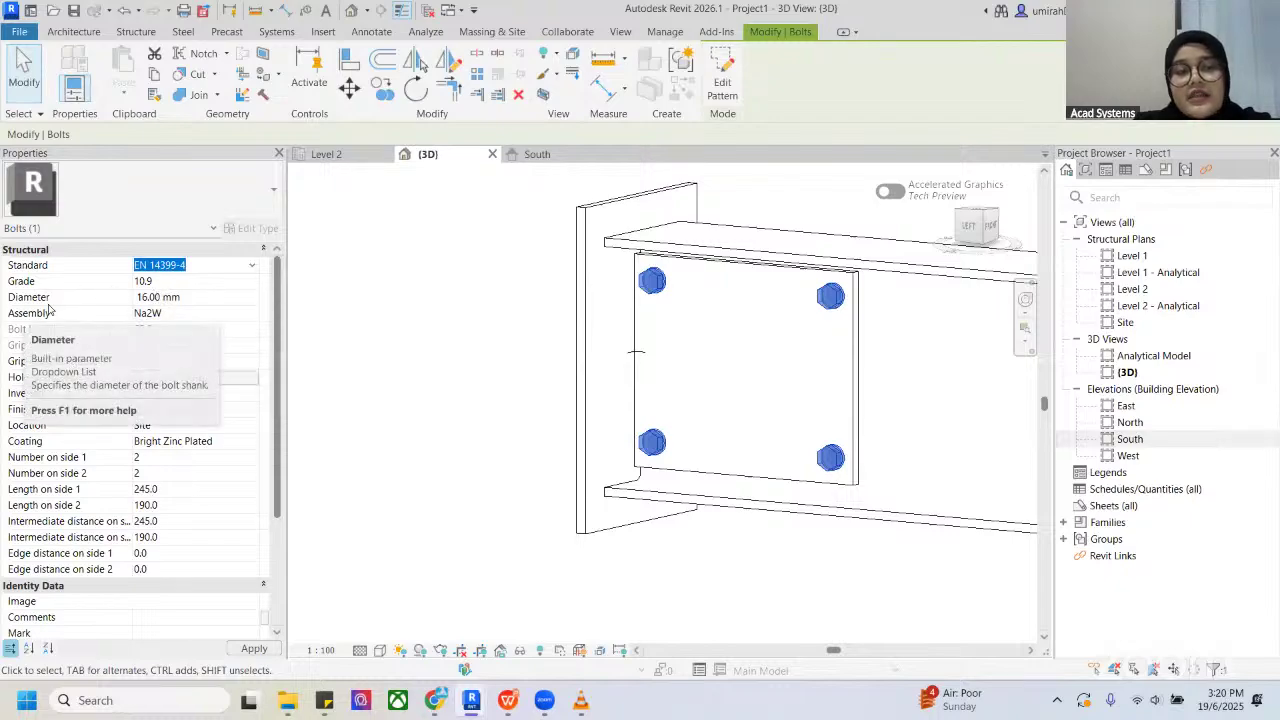
Step: Set the diameter of the web plate bolts to 12.00 mm
{"action": "left_click", "coordinate": [236, 298]}
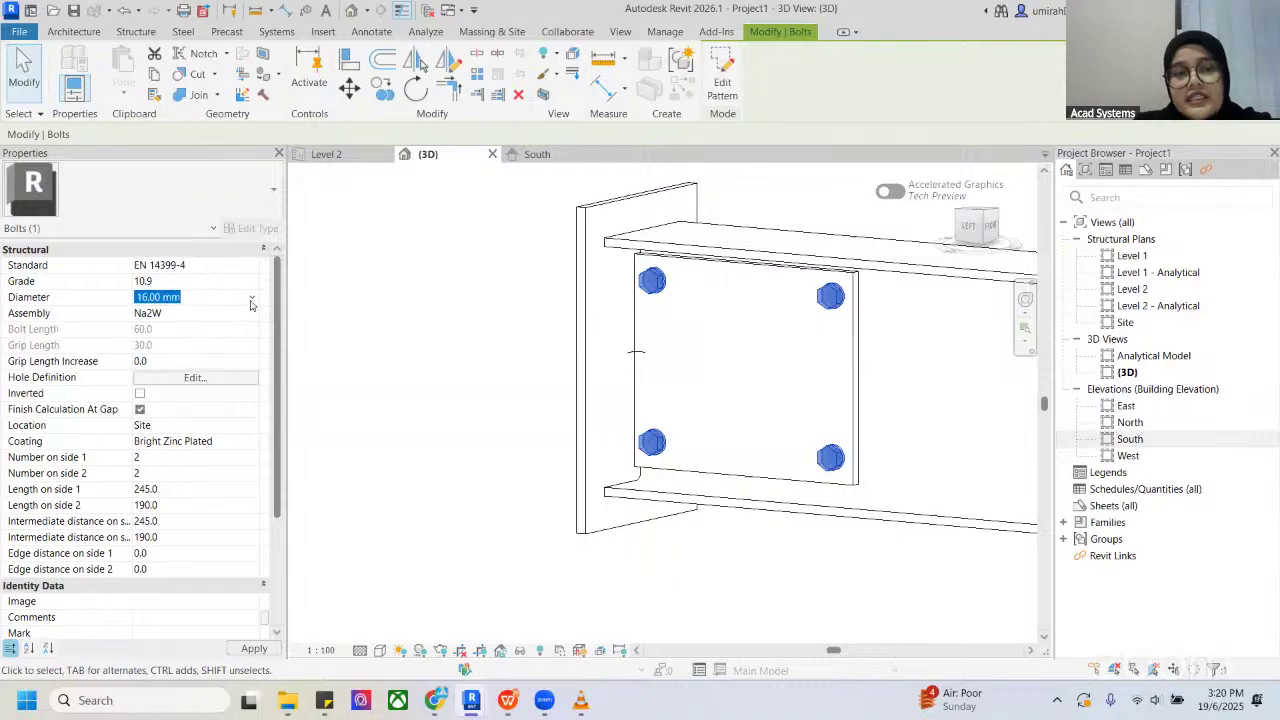
{"action": "left_click", "coordinate": [251, 298]}
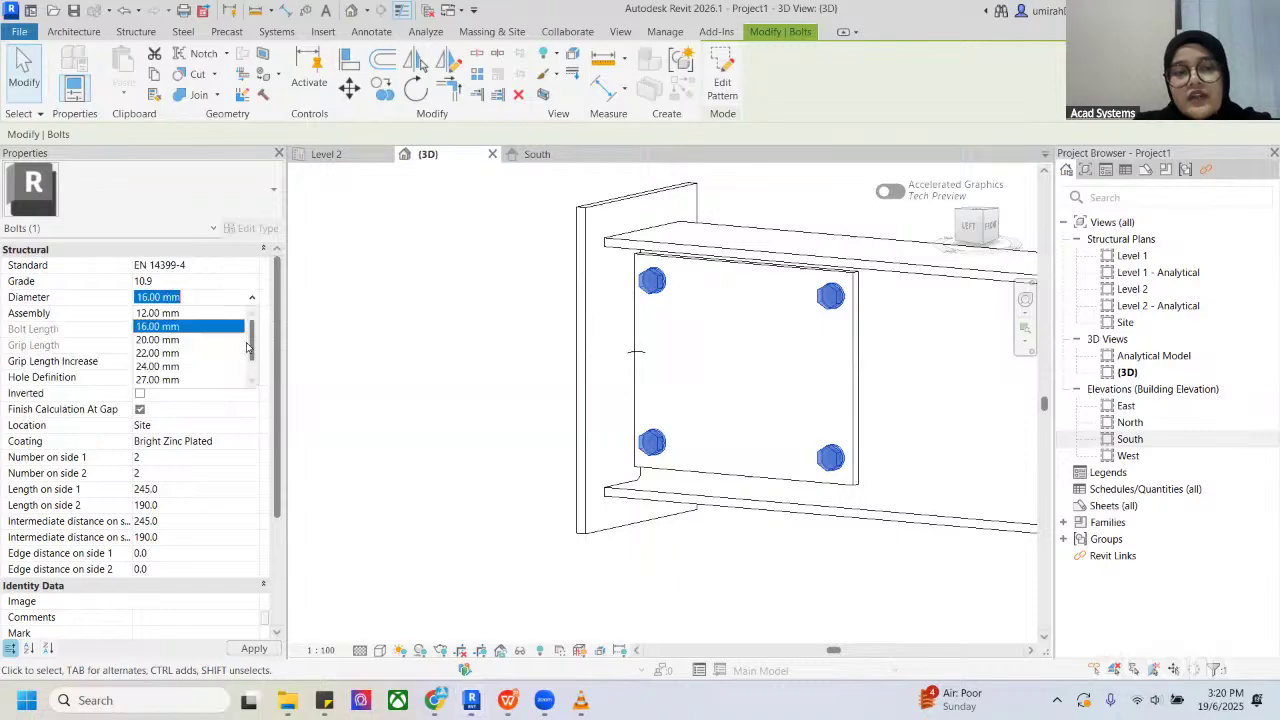
{"action": "left_click", "coordinate": [178, 314]}
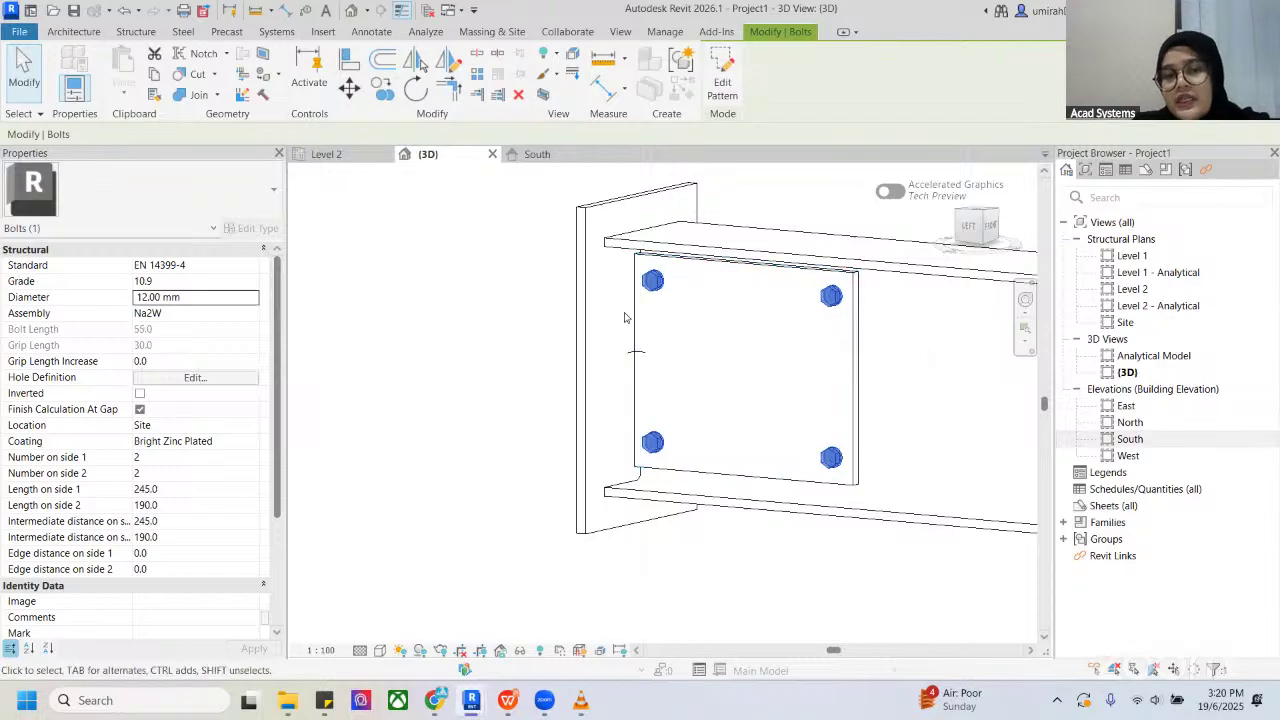
Step: Set the number of web plate bolts to 3 on side 1 and 3 on side 2
{"action": "scroll", "coordinate": [85, 345], "scroll_direction": "down", "scroll_amount": 4}
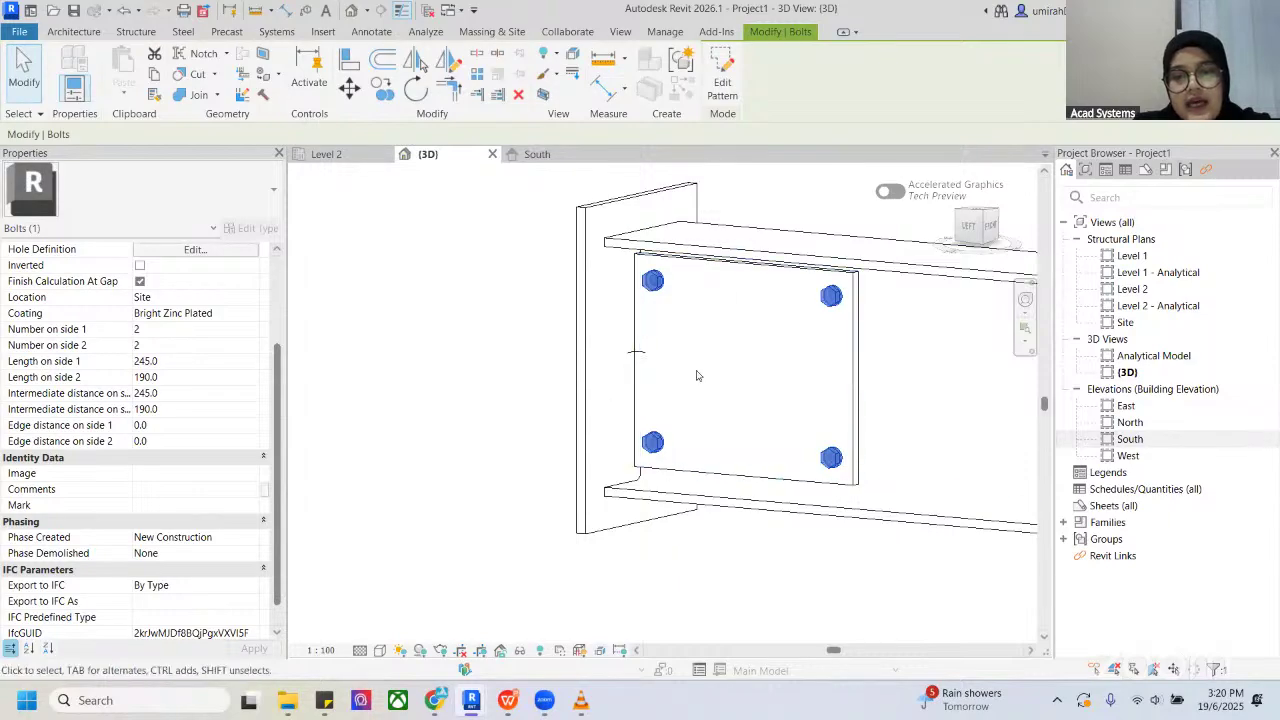
{"action": "left_click", "coordinate": [161, 329]}
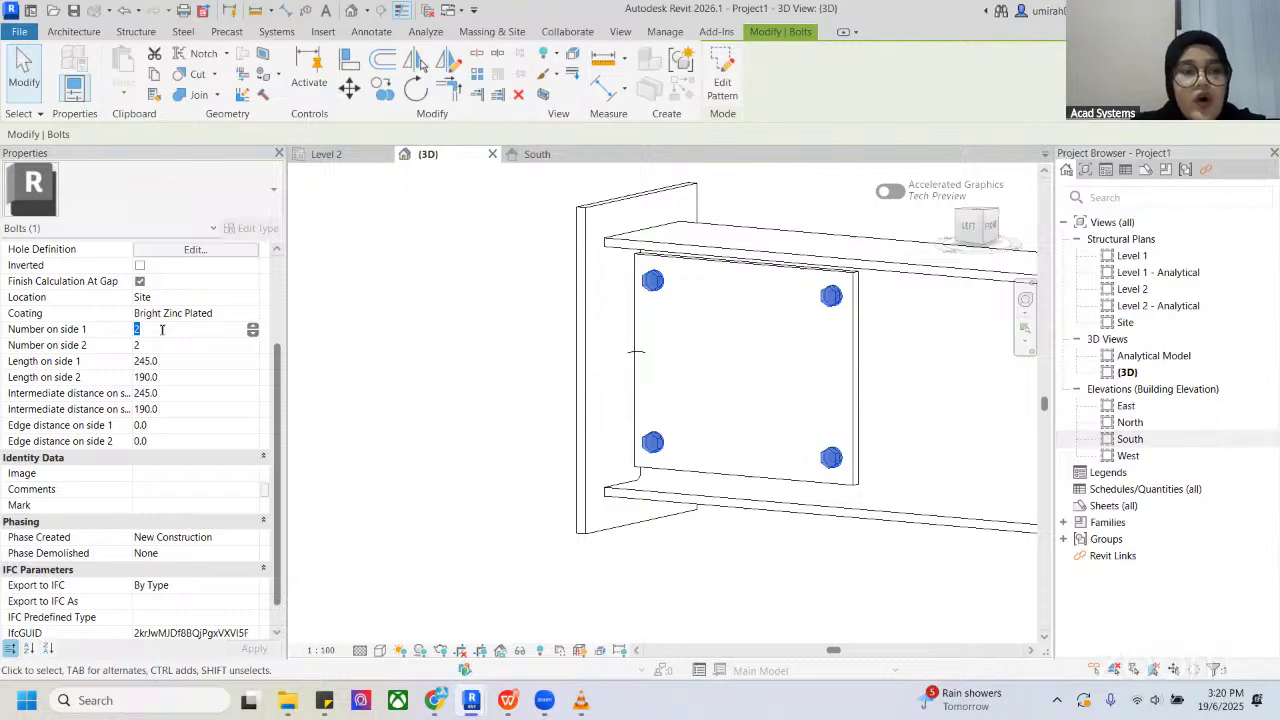
{"action": "type", "text": "3"}
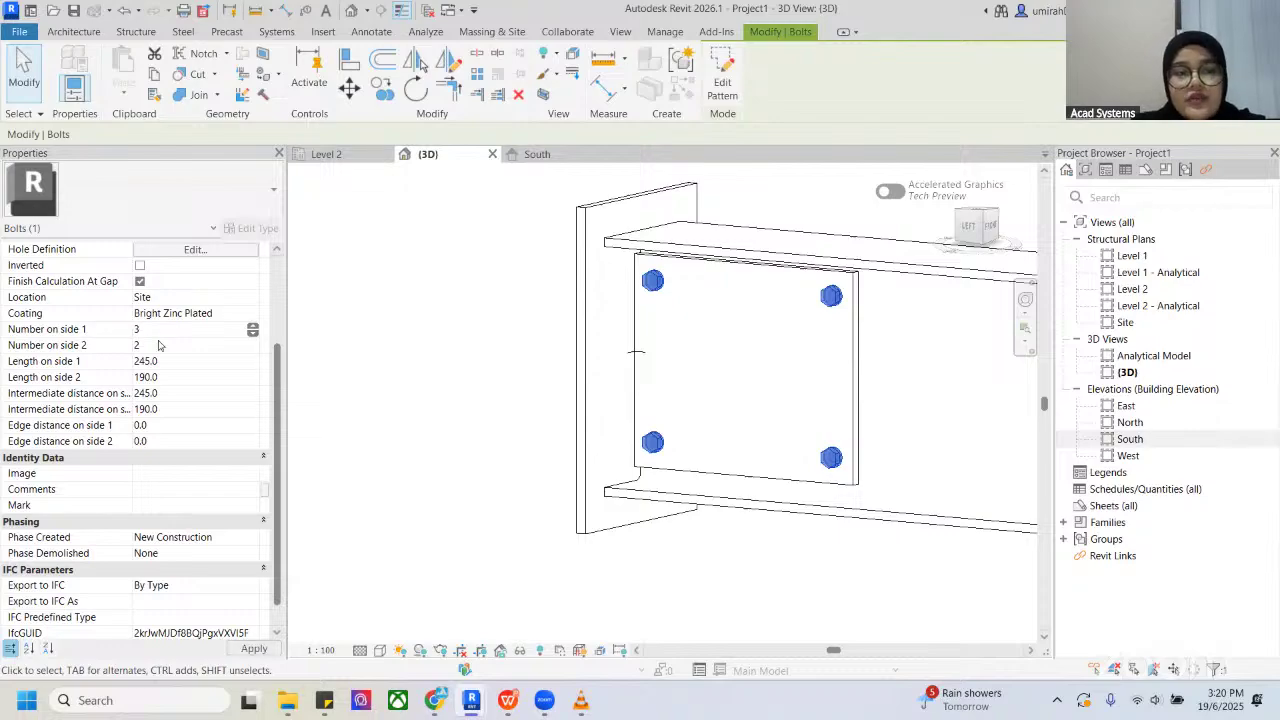
{"action": "left_click", "coordinate": [158, 343]}
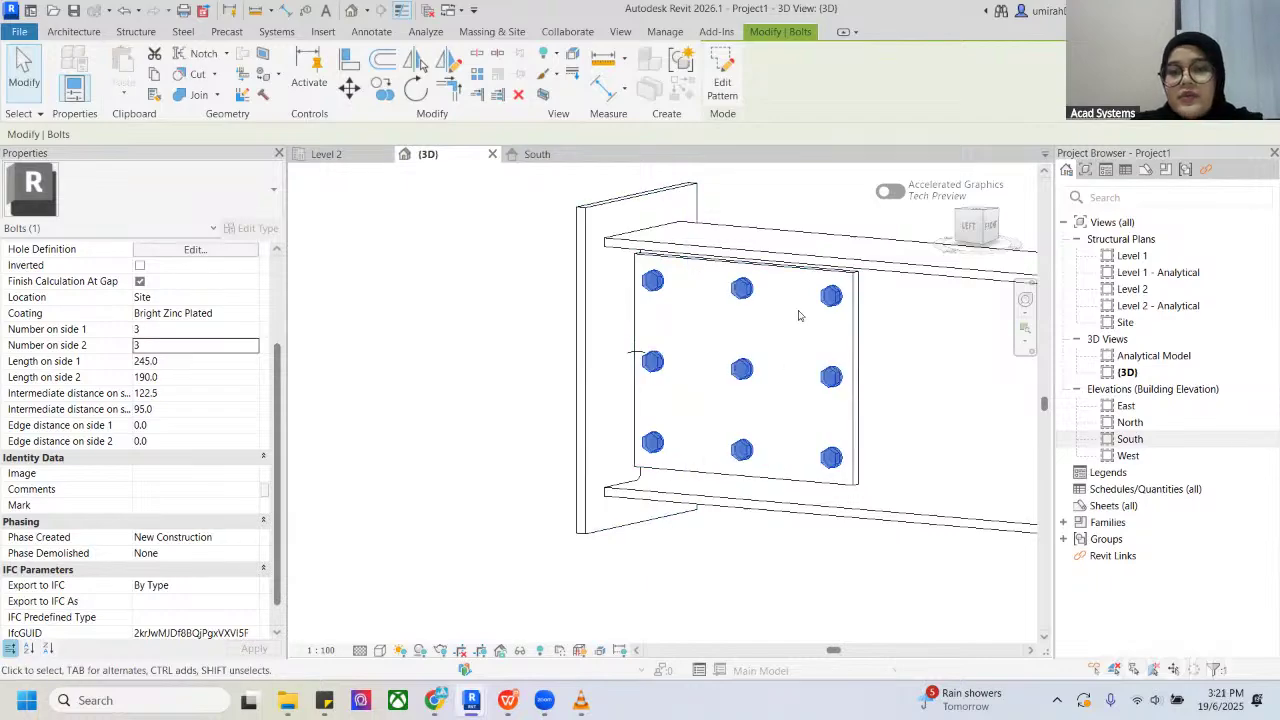
{"action": "middle_click_drag", "start_coordinate": [826, 371], "coordinate": [505, 370], "text": "shift"}
{"action": "middle_click_drag", "start_coordinate": [620, 371], "coordinate": [880, 369], "text": "shift"}
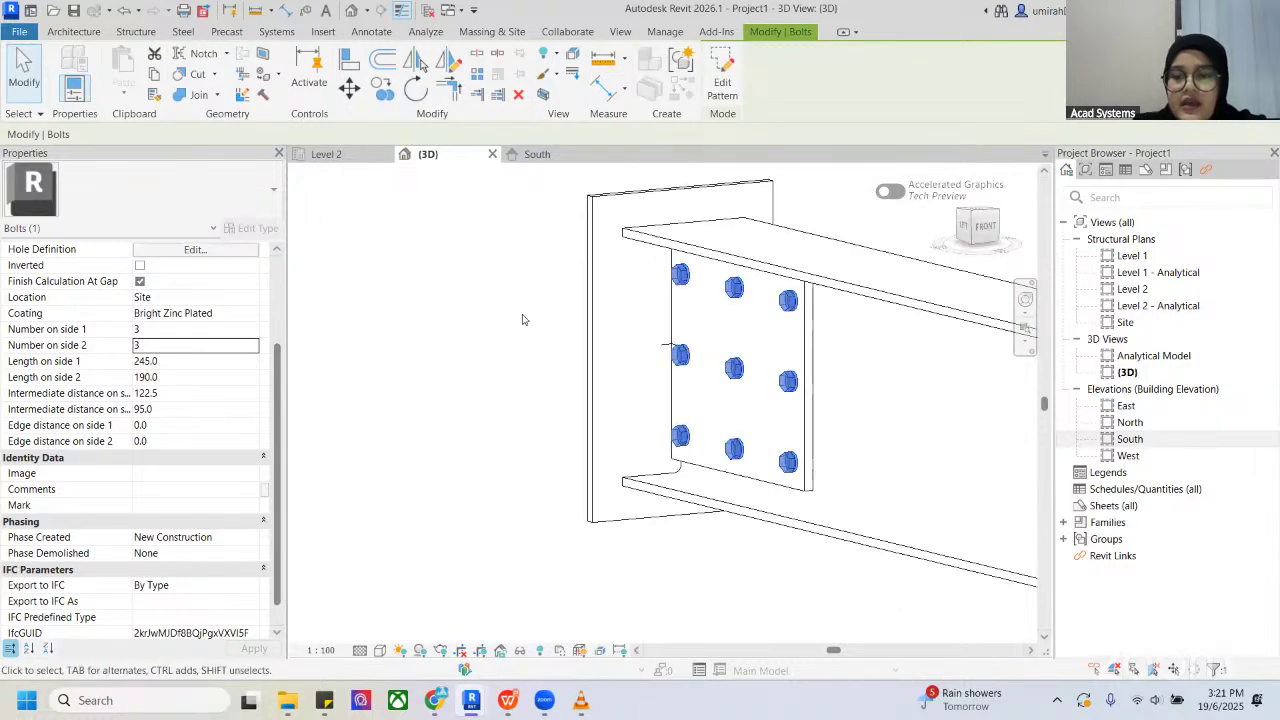
{"action": "left_click", "coordinate": [523, 320]}
{"action": "middle_click_drag", "start_coordinate": [599, 343], "coordinate": [543, 337], "text": "shift"}
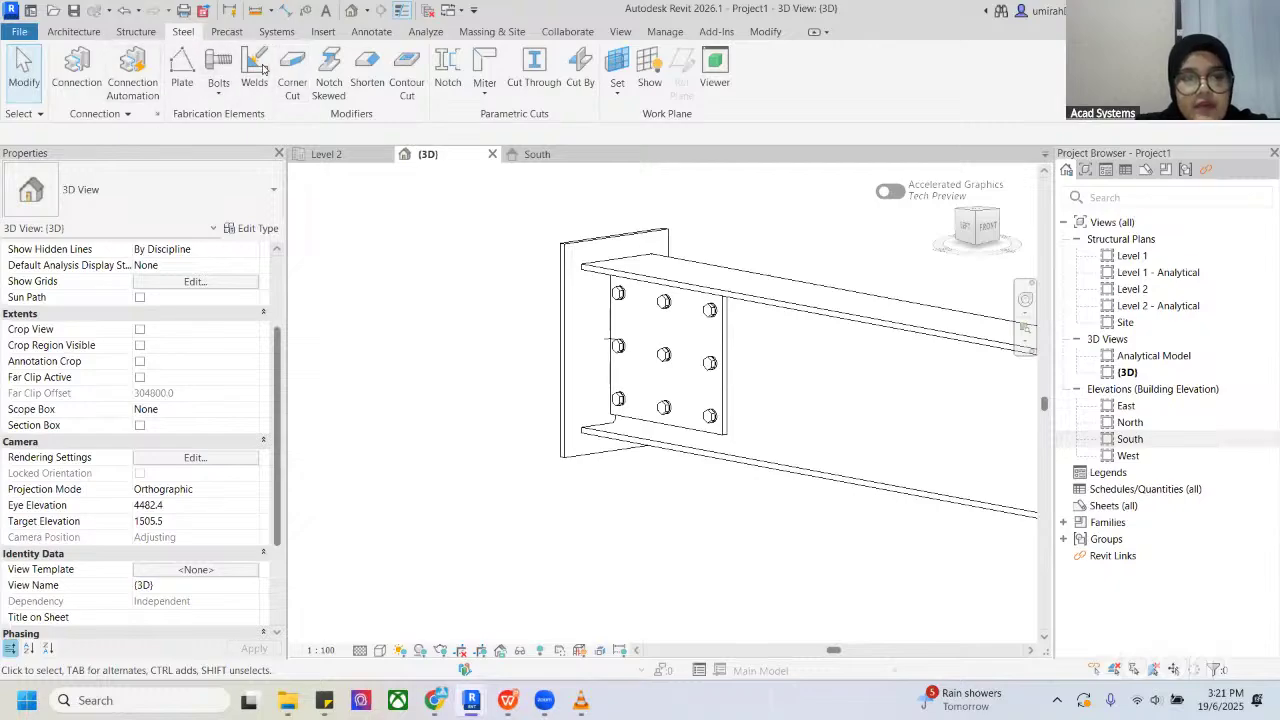
Step: Start an anchor pattern on the wall plate, using the plate's face as the plane the anchors are placed perpendicular to
{"action": "left_click", "coordinate": [219, 94]}
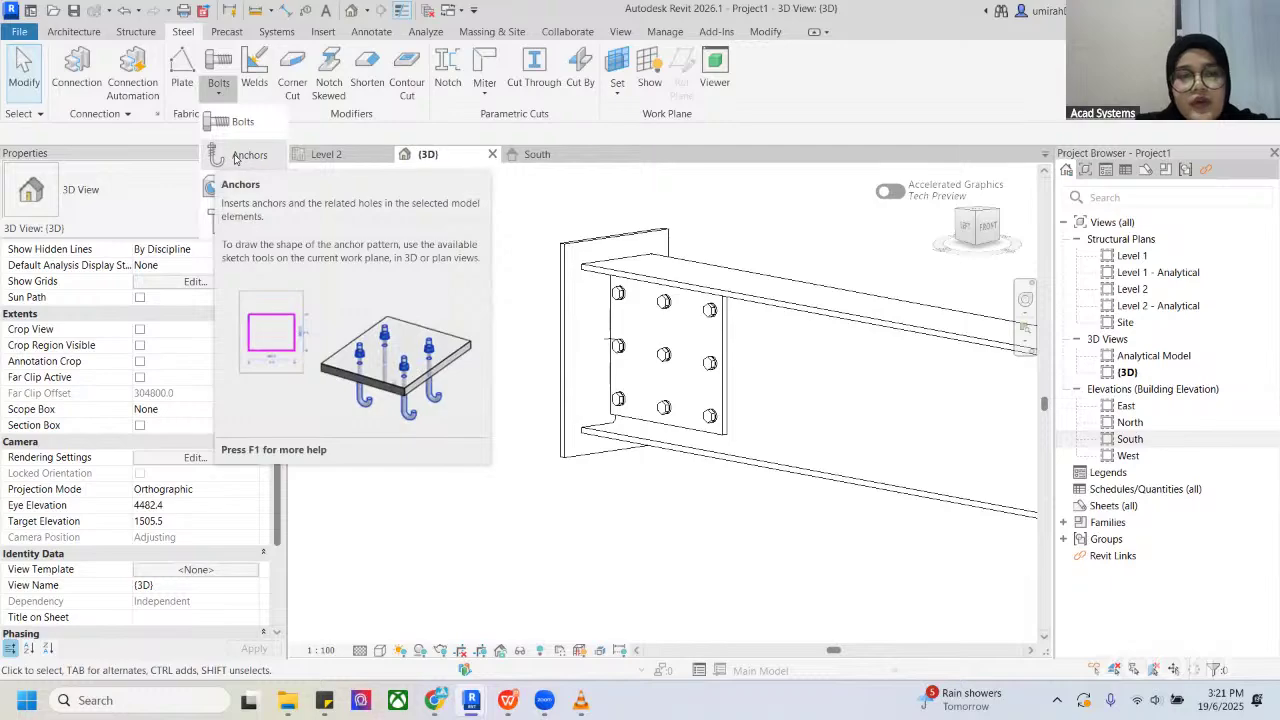
{"action": "key", "text": "Escape"}
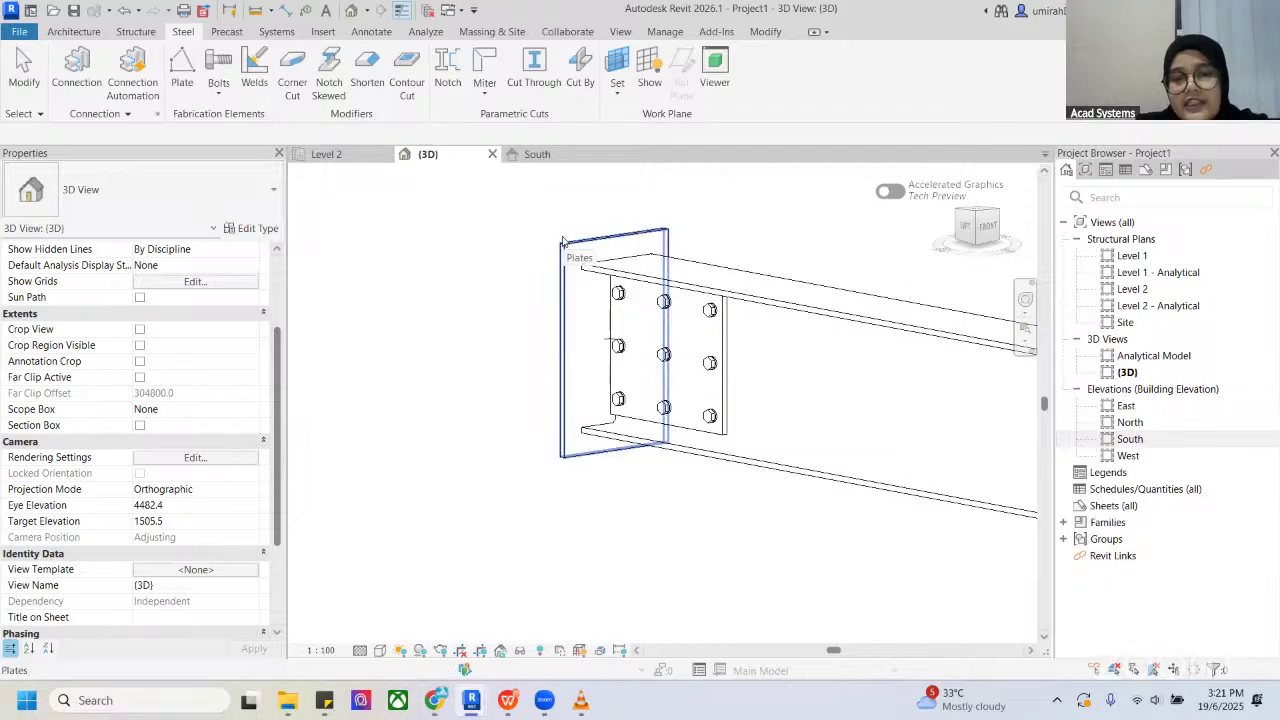
{"action": "left_click", "coordinate": [561, 252]}
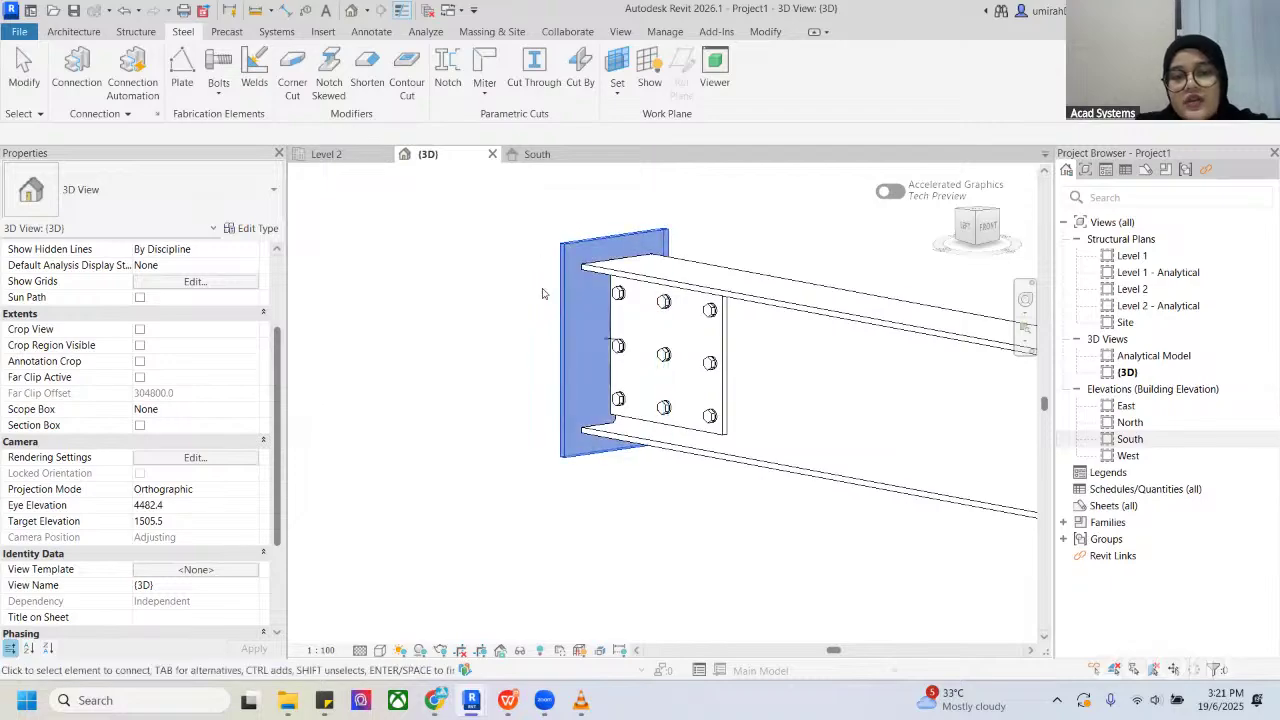
{"action": "key", "text": "Return"}
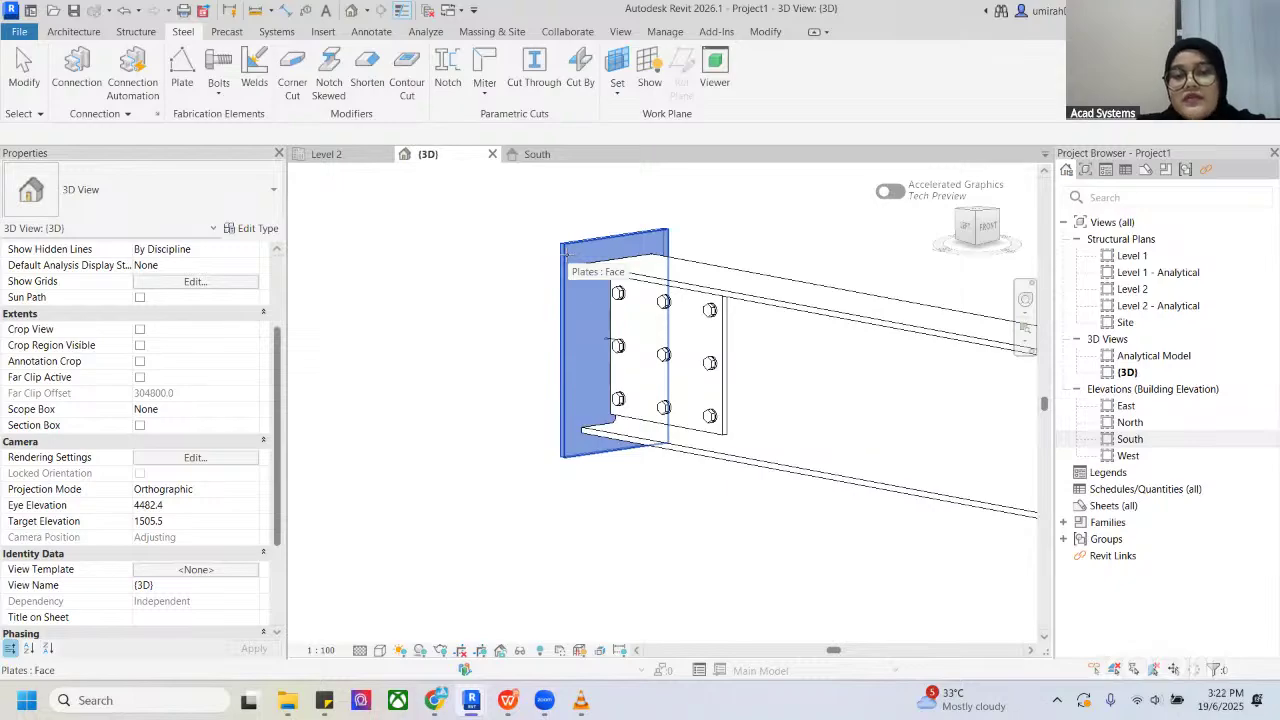
{"action": "scroll", "coordinate": [566, 254], "scroll_direction": "up", "scroll_amount": 2}
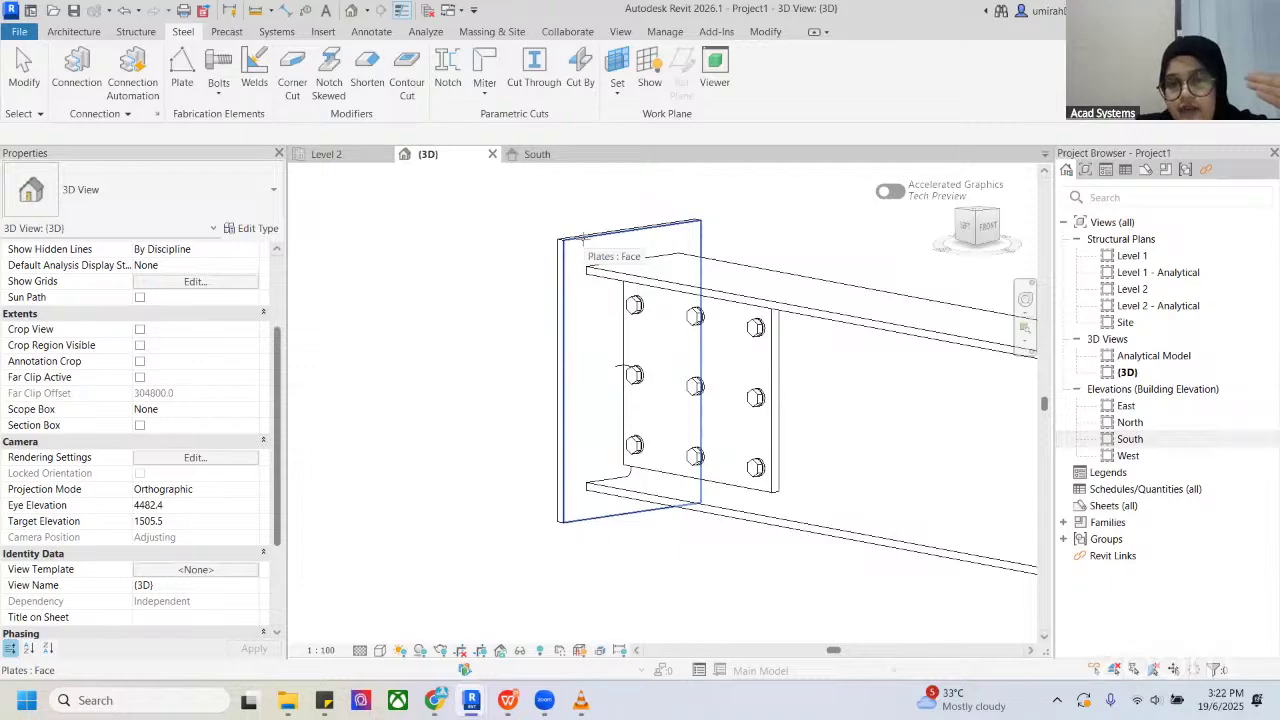
{"action": "left_click", "coordinate": [582, 237]}
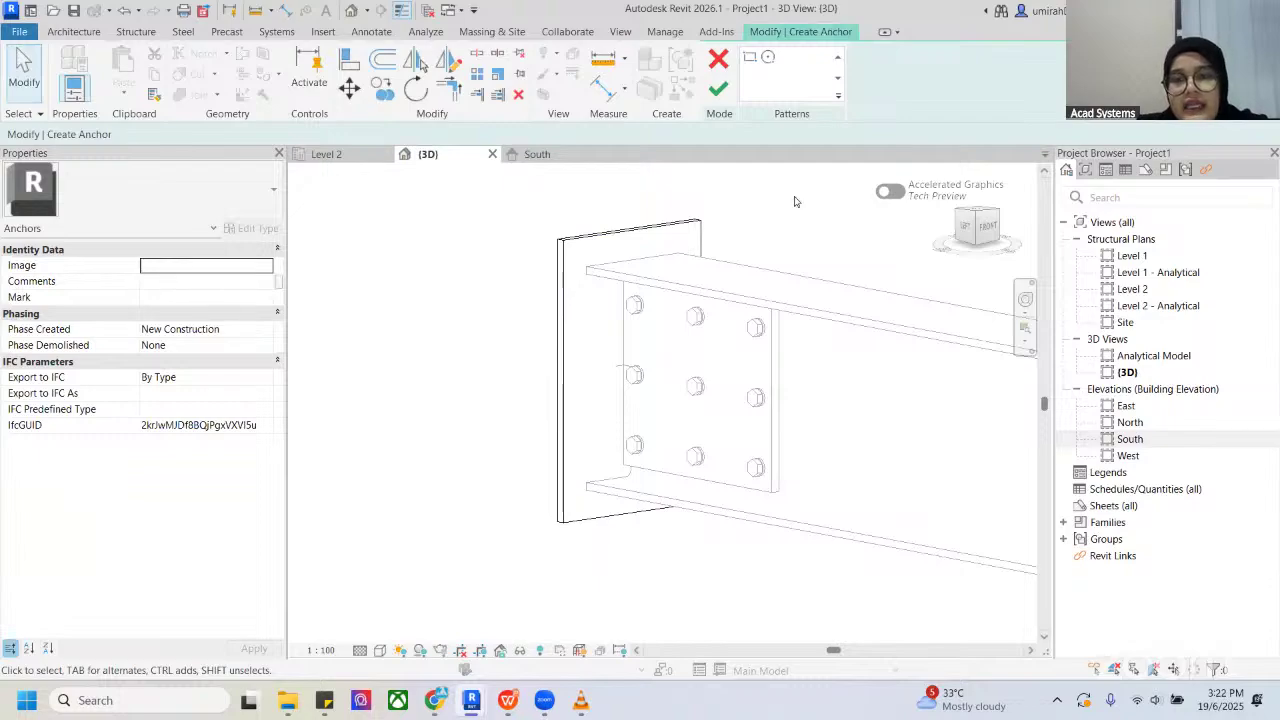
Step: Sketch a rectangular anchor pattern about 340 mm high by 200 mm wide inside the wall plate's outline and finish it
{"action": "left_click", "coordinate": [989, 228]}
{"action": "scroll", "coordinate": [671, 360], "scroll_direction": "down", "scroll_amount": 5}
{"action": "middle_click_drag", "start_coordinate": [1004, 466], "coordinate": [587, 370]}
{"action": "scroll", "coordinate": [549, 400], "scroll_direction": "up", "scroll_amount": 10}
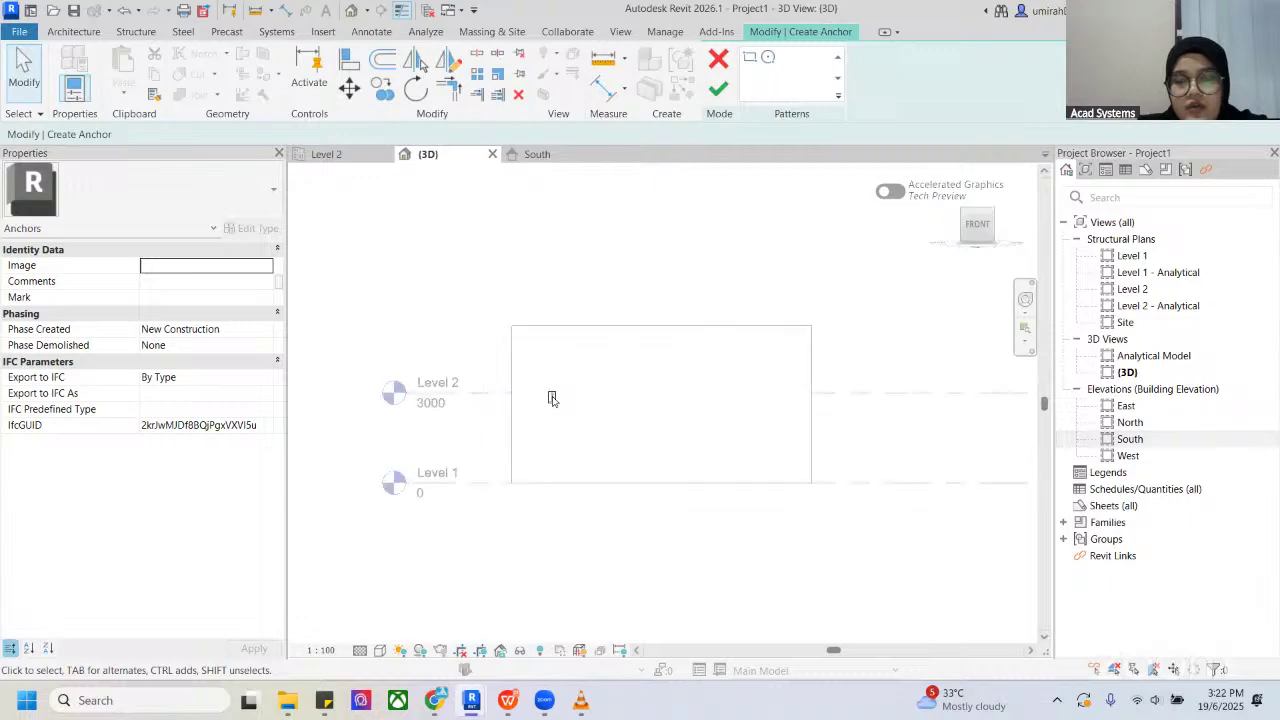
{"action": "scroll", "coordinate": [549, 401], "scroll_direction": "up", "scroll_amount": 3}
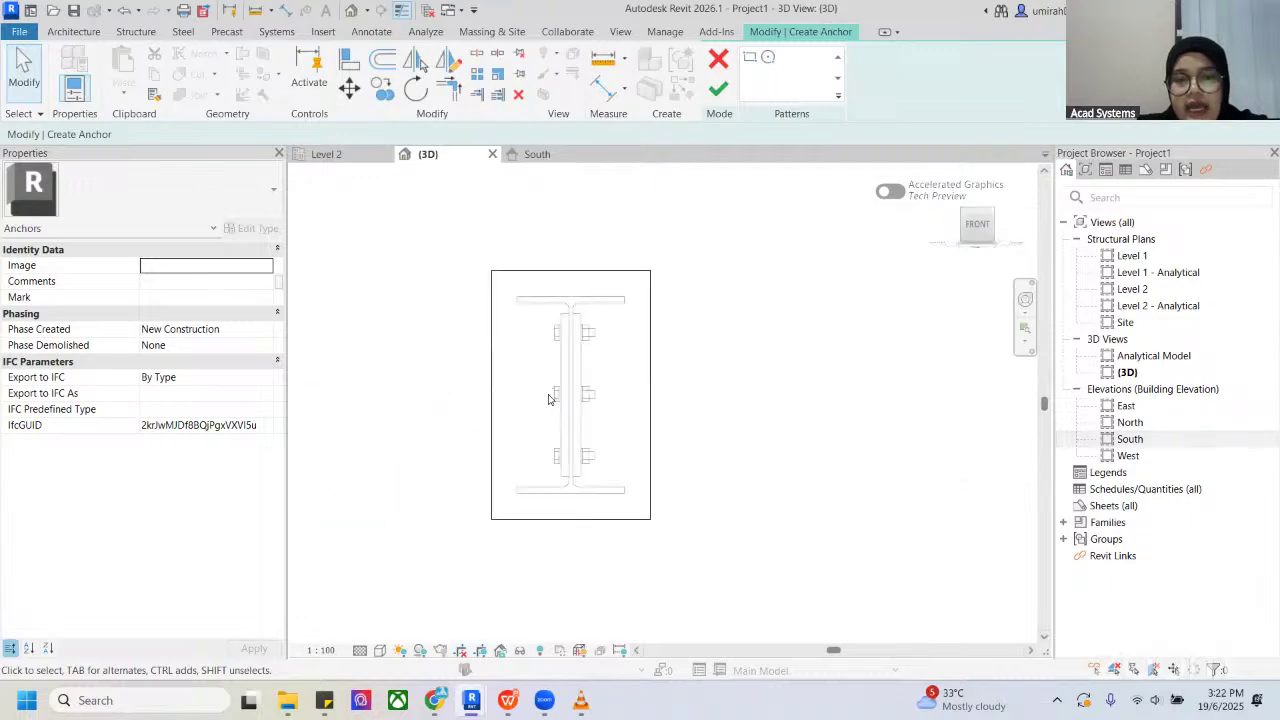
{"action": "left_click", "coordinate": [750, 59]}
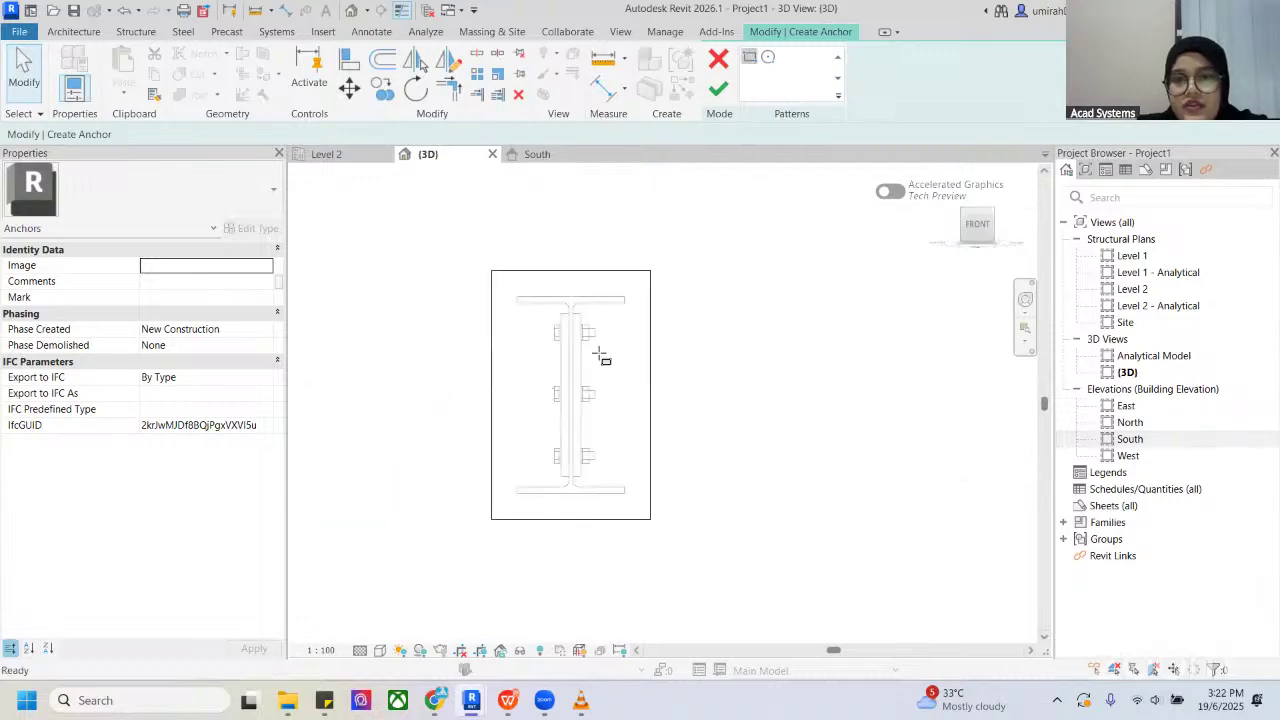
{"action": "left_click", "coordinate": [507, 288]}
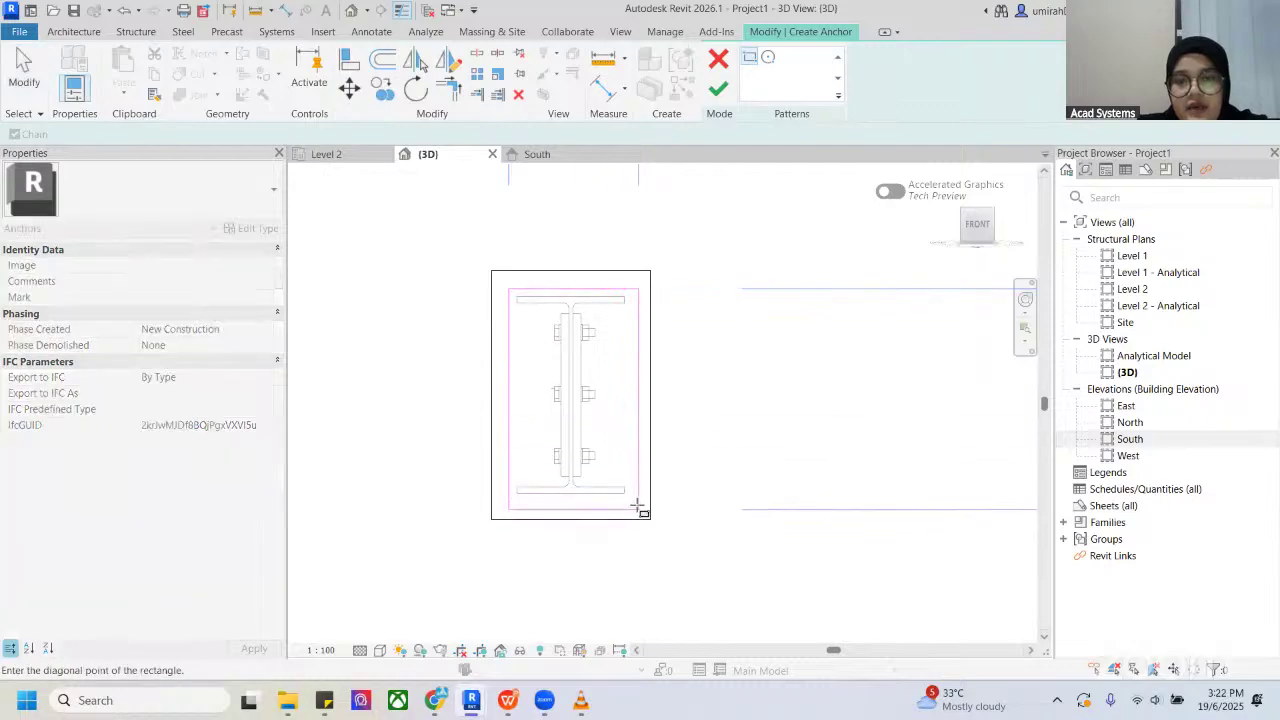
{"action": "left_click", "coordinate": [638, 509]}
{"action": "scroll", "coordinate": [528, 449], "scroll_direction": "up", "scroll_amount": 2}
{"action": "scroll", "coordinate": [528, 449], "scroll_direction": "down", "scroll_amount": 2}
{"action": "scroll", "coordinate": [528, 452], "scroll_direction": "up", "scroll_amount": 2}
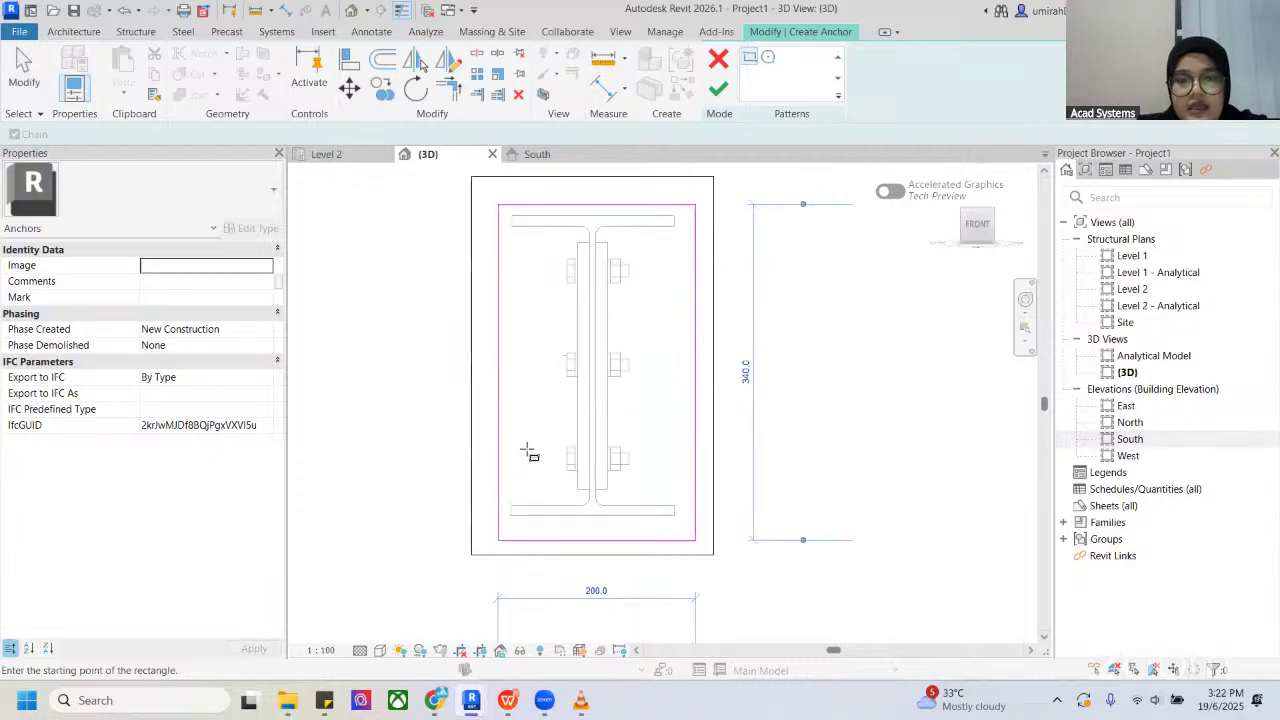
{"action": "left_click", "coordinate": [728, 91]}
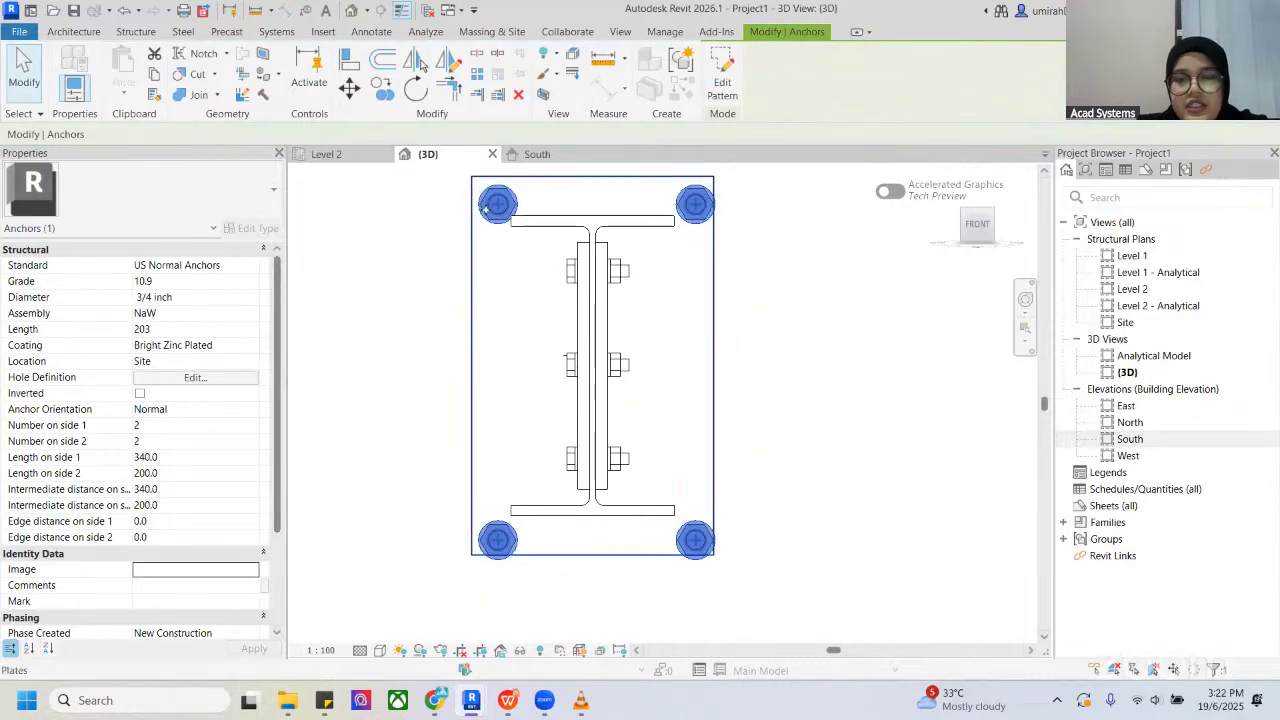
Step: Edit the anchor pattern by raising its lower edge so that the pattern is about 330 mm high
{"action": "middle_click_drag", "start_coordinate": [476, 231], "coordinate": [566, 238], "text": "shift"}
{"action": "scroll", "coordinate": [590, 253], "scroll_direction": "down", "scroll_amount": 3}
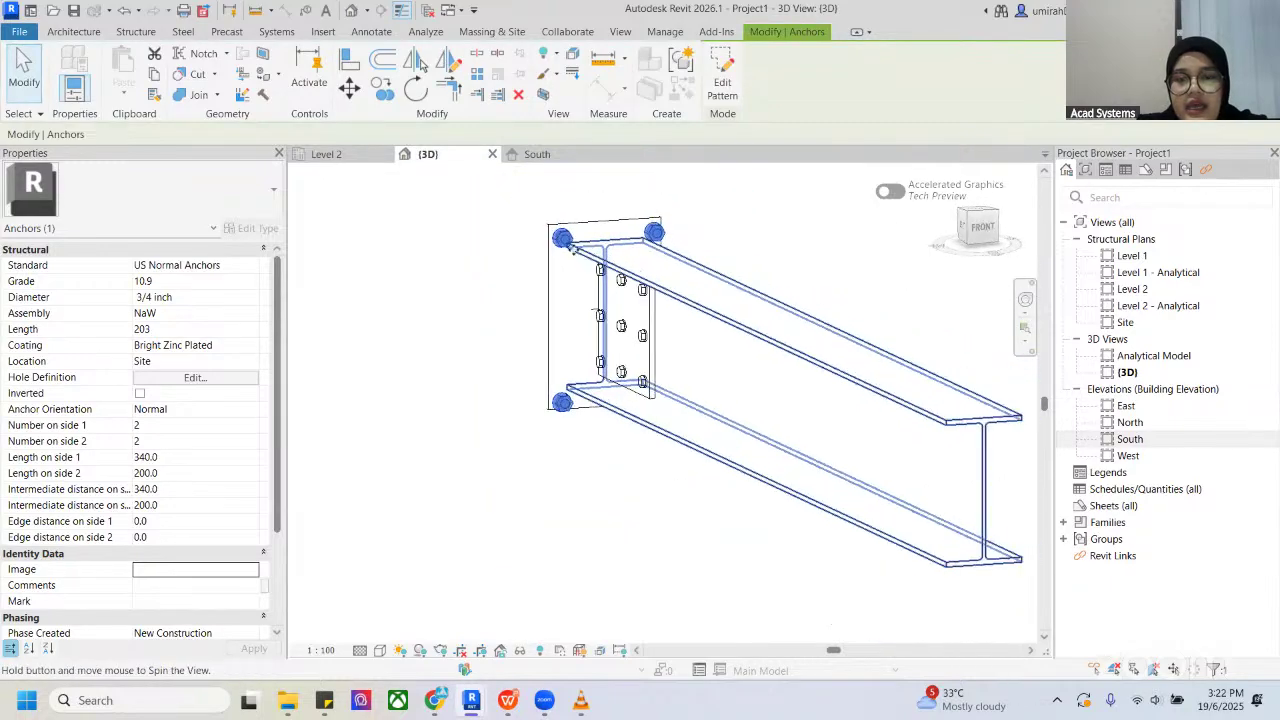
{"action": "left_click", "coordinate": [980, 234]}
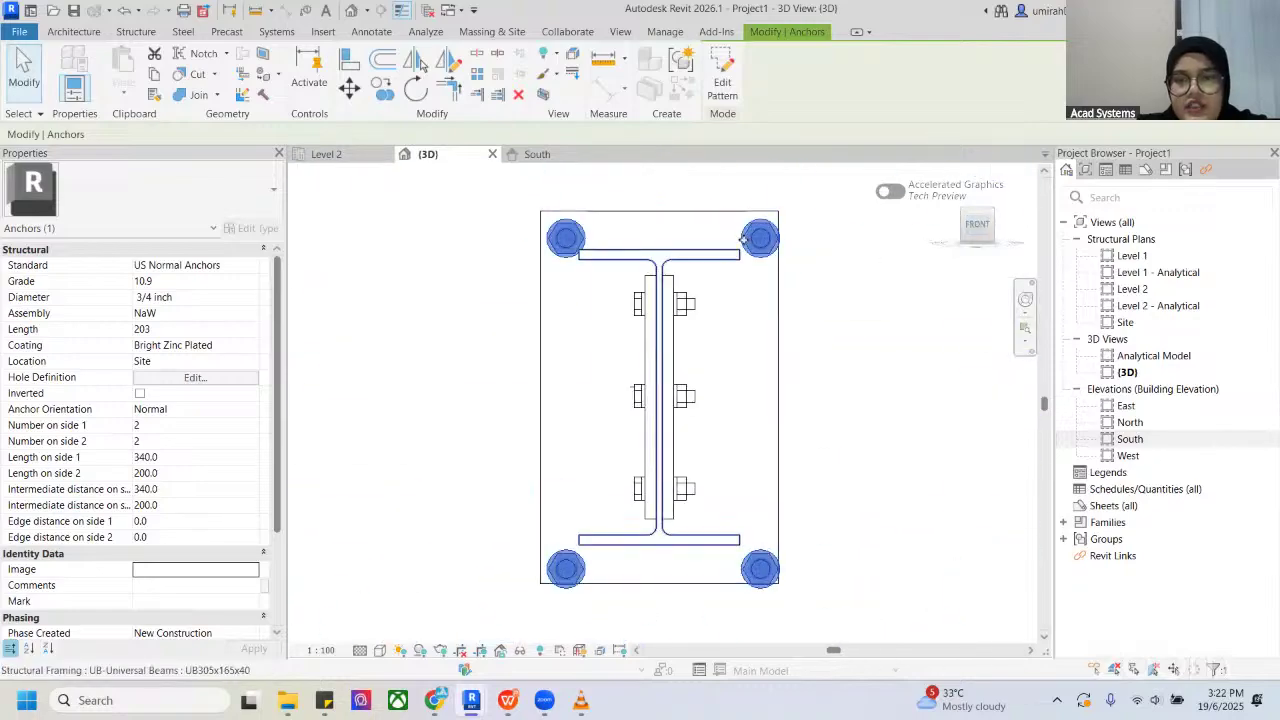
{"action": "left_click", "coordinate": [726, 74]}
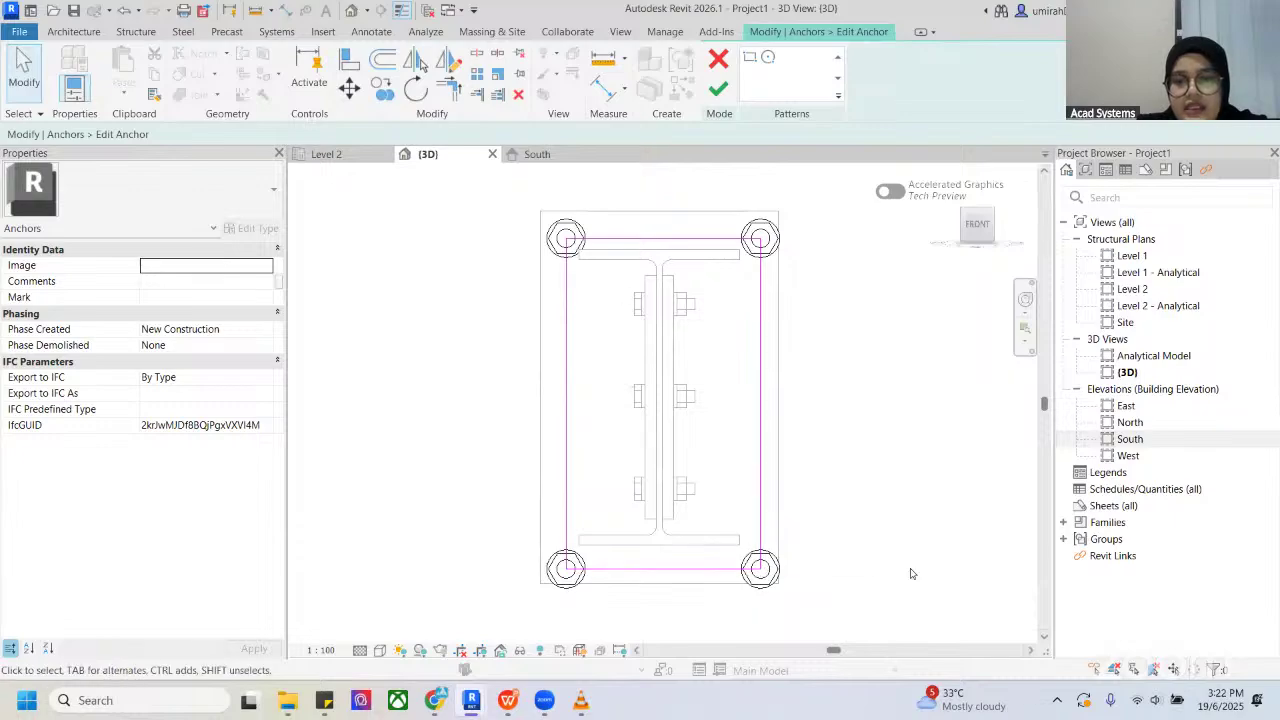
{"action": "left_click", "coordinate": [760, 560]}
{"action": "mouse_move", "coordinate": [760, 569]}
{"action": "left_mouse_down"}
{"action": "mouse_move", "coordinate": [746, 554]}
{"action": "mouse_move", "coordinate": [760, 559]}
{"action": "left_mouse_up"}
{"action": "left_click_drag", "start_coordinate": [565, 569], "coordinate": [566, 559]}
{"action": "left_click", "coordinate": [824, 474]}
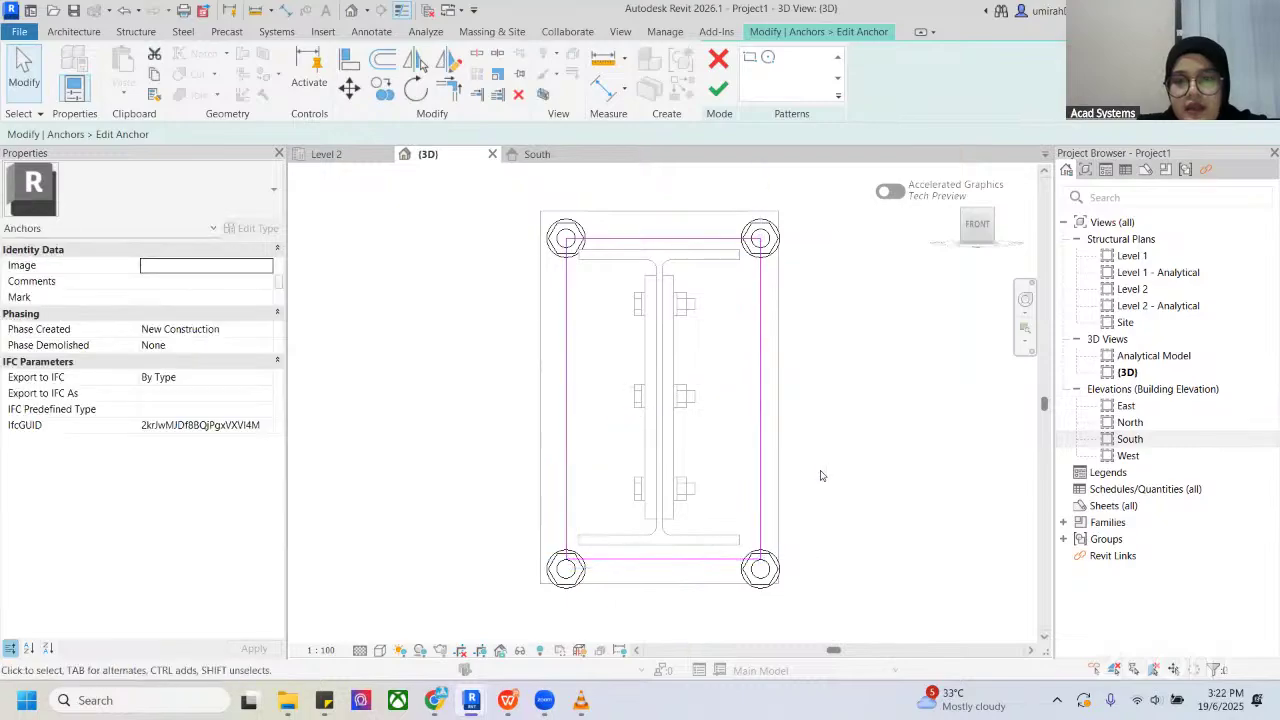
{"action": "left_click", "coordinate": [718, 88]}
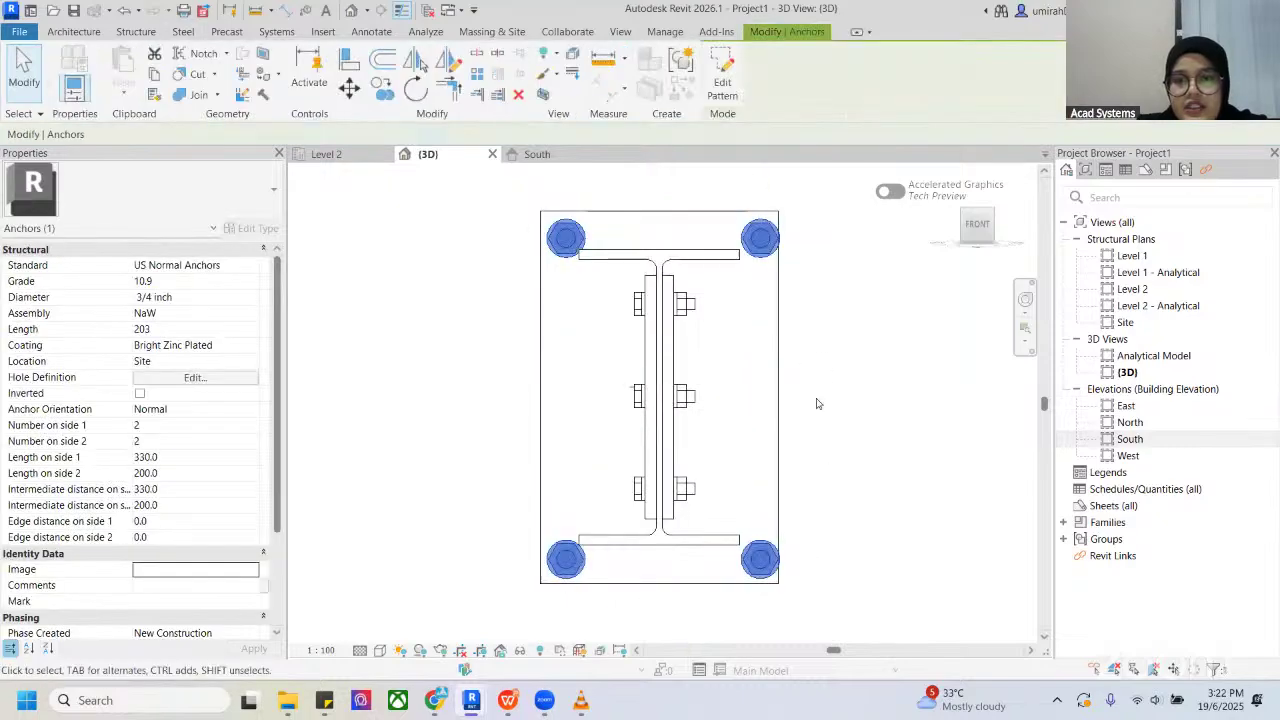
{"action": "left_click", "coordinate": [816, 342]}
Step: Select the wall plate anchors and open the list of anchor standards
{"action": "middle_click_drag", "start_coordinate": [508, 283], "coordinate": [638, 317], "text": "shift"}
{"action": "scroll", "coordinate": [577, 311], "scroll_direction": "down", "scroll_amount": 1}
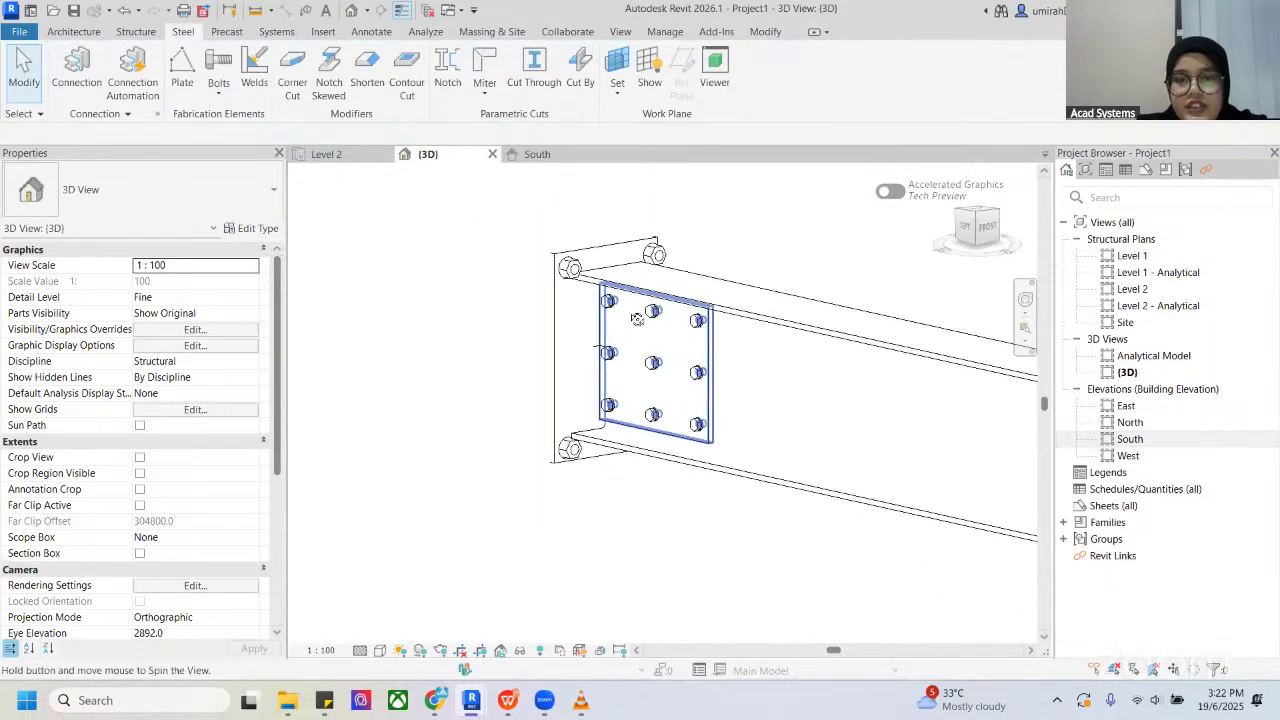
{"action": "scroll", "coordinate": [631, 315], "scroll_direction": "down", "scroll_amount": 2}
{"action": "left_click", "coordinate": [605, 292]}
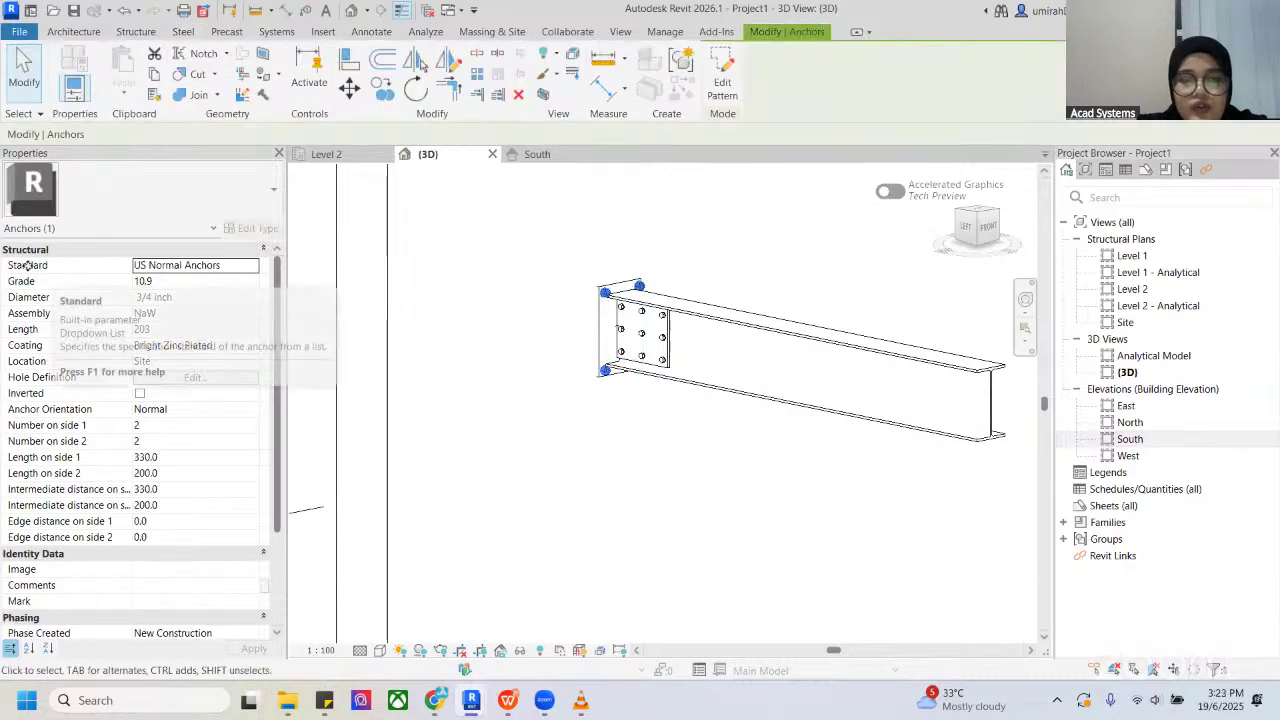
{"action": "left_click", "coordinate": [249, 265]}
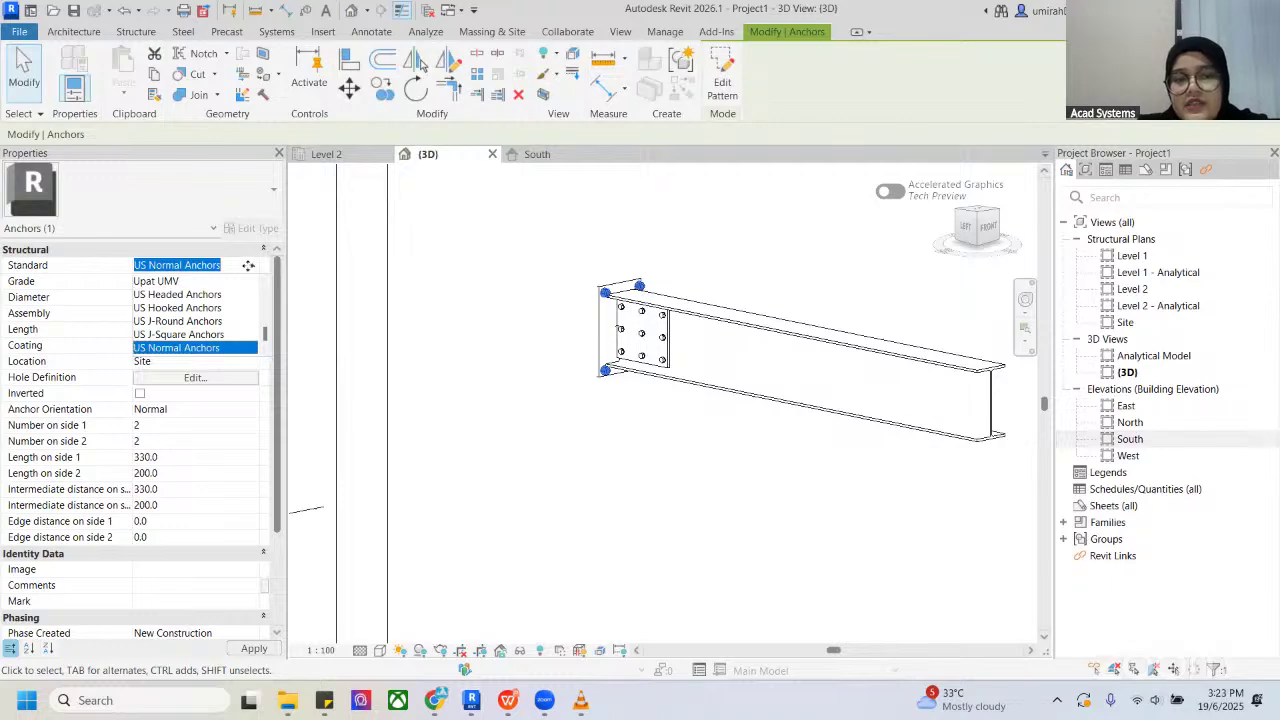
Step: Set the selected anchors' standard to US J-Round Anchors
{"action": "left_click", "coordinate": [170, 312]}
{"action": "left_click", "coordinate": [252, 268]}
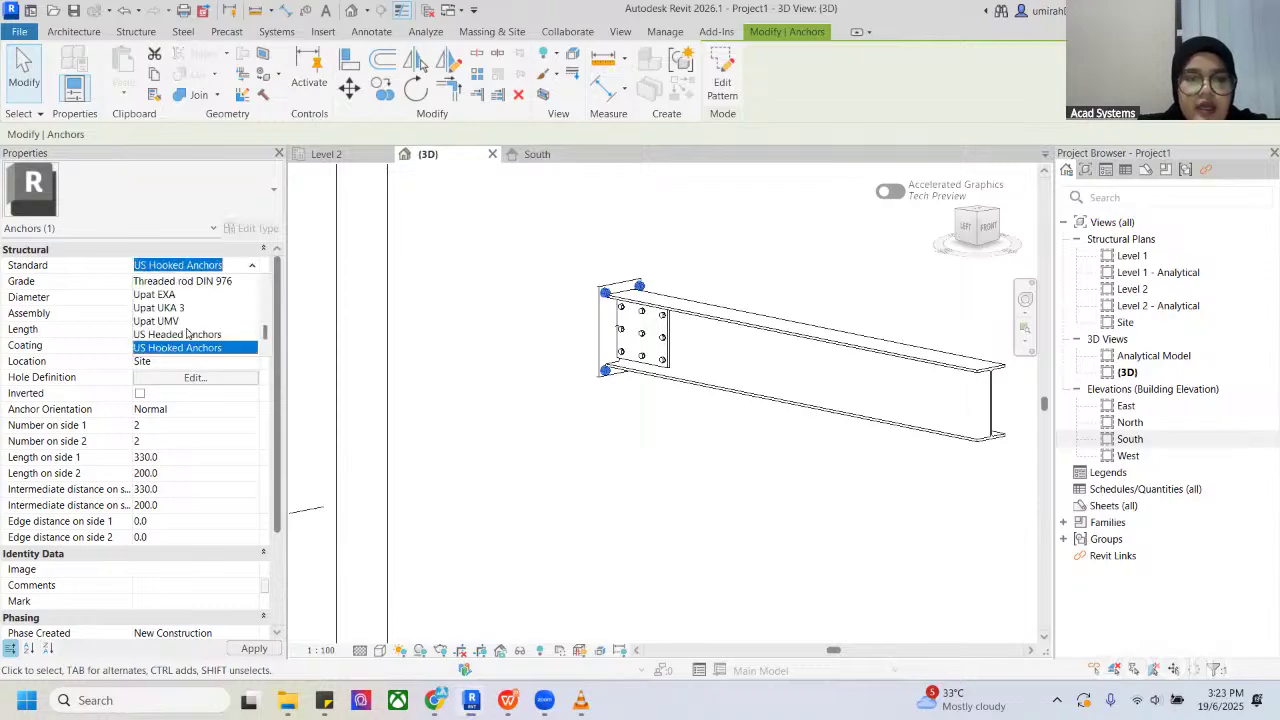
{"action": "left_click", "coordinate": [204, 323]}
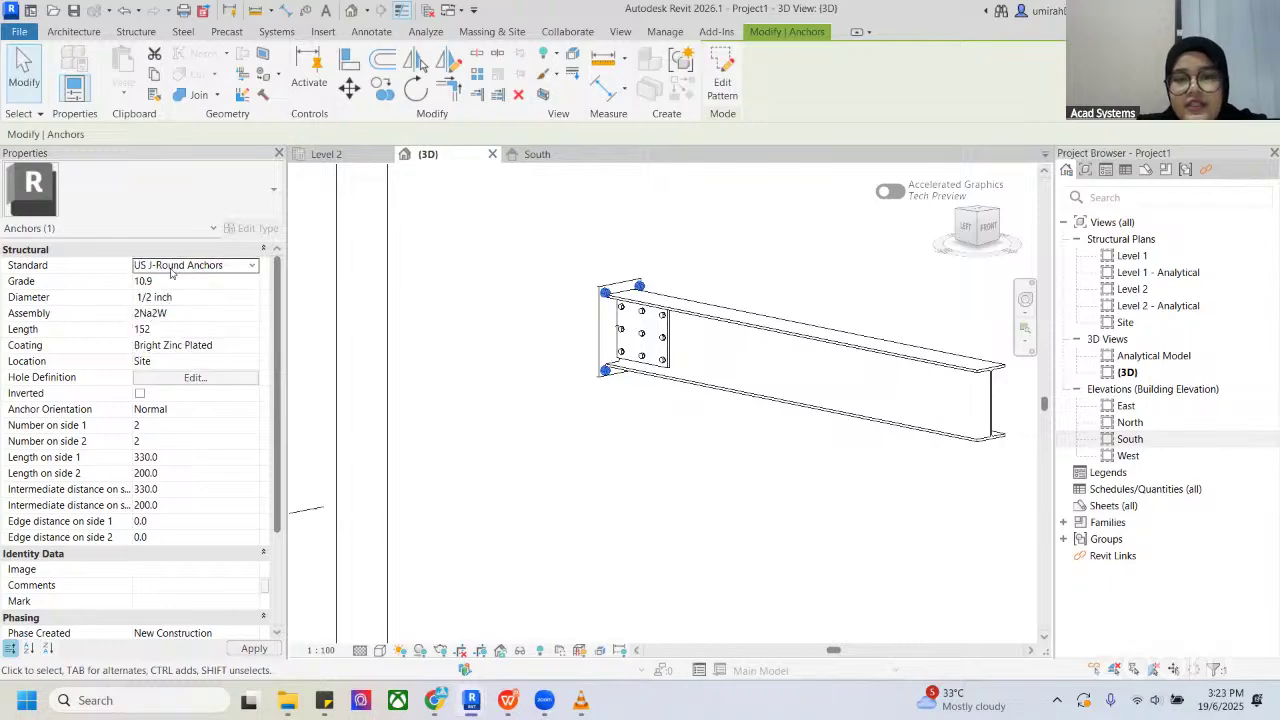
{"action": "scroll", "coordinate": [588, 286], "scroll_direction": "up", "scroll_amount": 1}
{"action": "scroll", "coordinate": [601, 293], "scroll_direction": "down", "scroll_amount": 1}
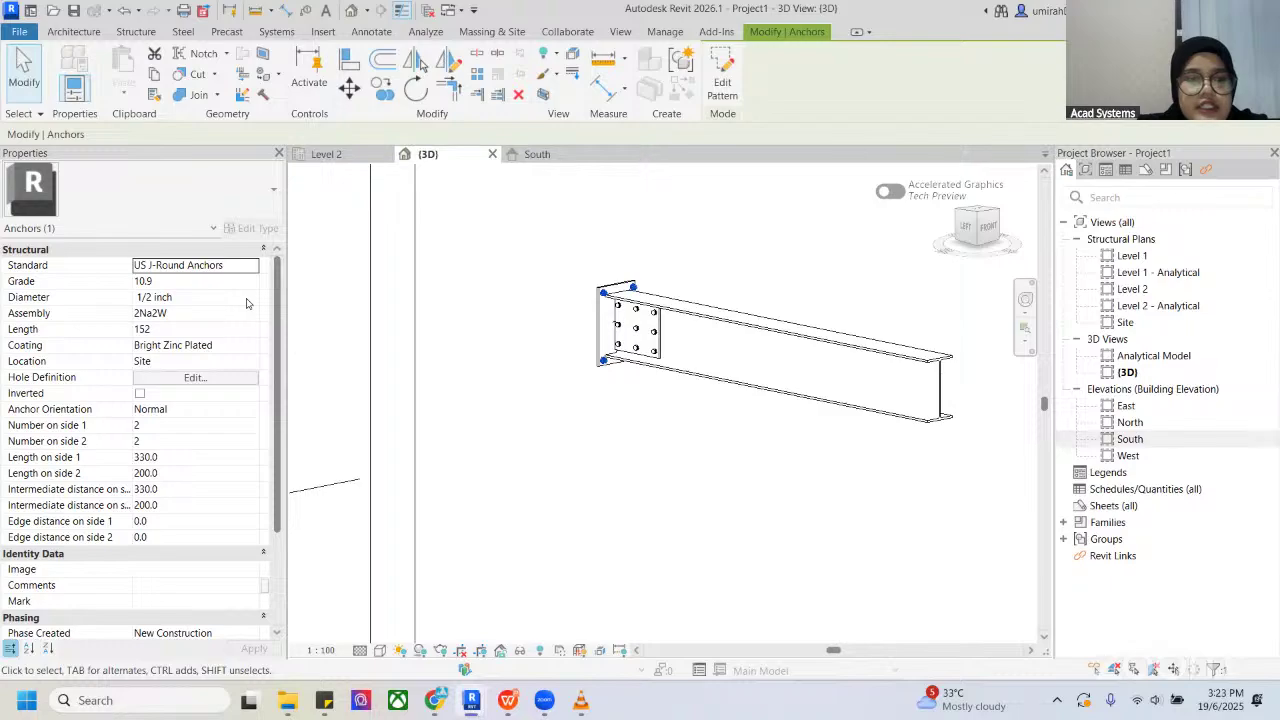
Step: Set the anchors' diameter to 1 inch
{"action": "left_click", "coordinate": [186, 297]}
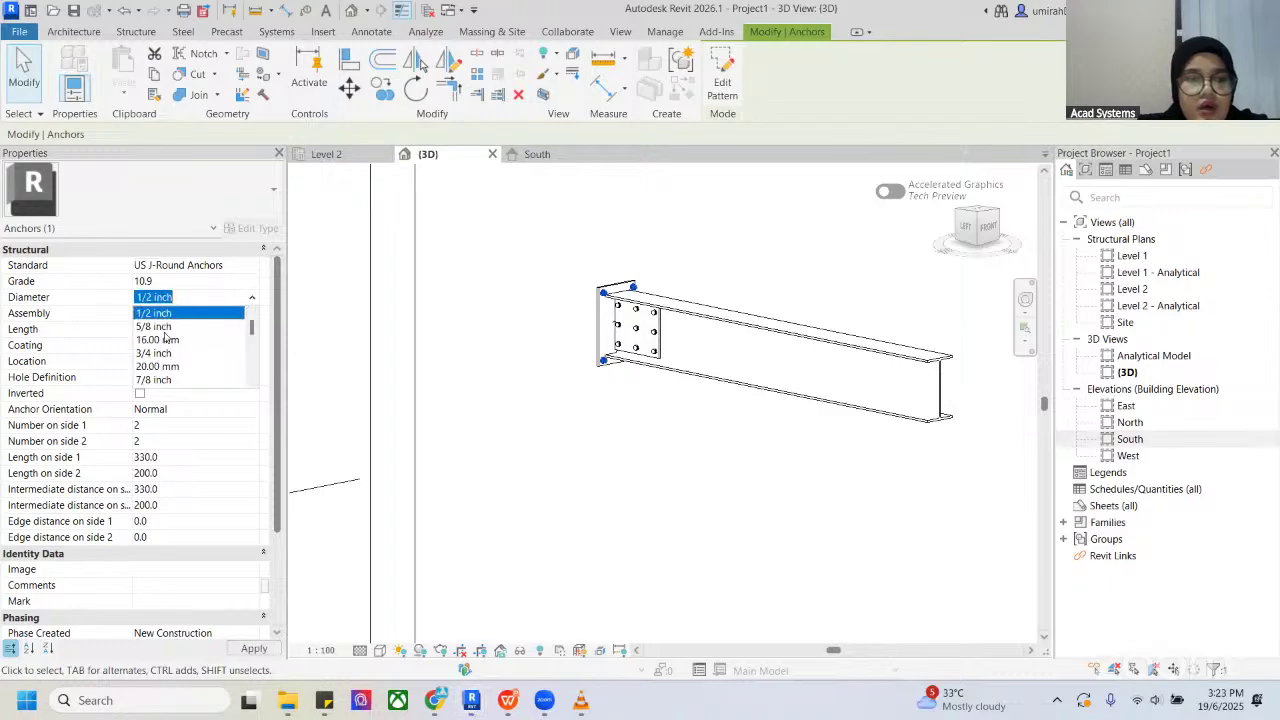
{"action": "scroll", "coordinate": [181, 347], "scroll_direction": "down", "scroll_amount": 1}
{"action": "scroll", "coordinate": [186, 347], "scroll_direction": "up", "scroll_amount": 1}
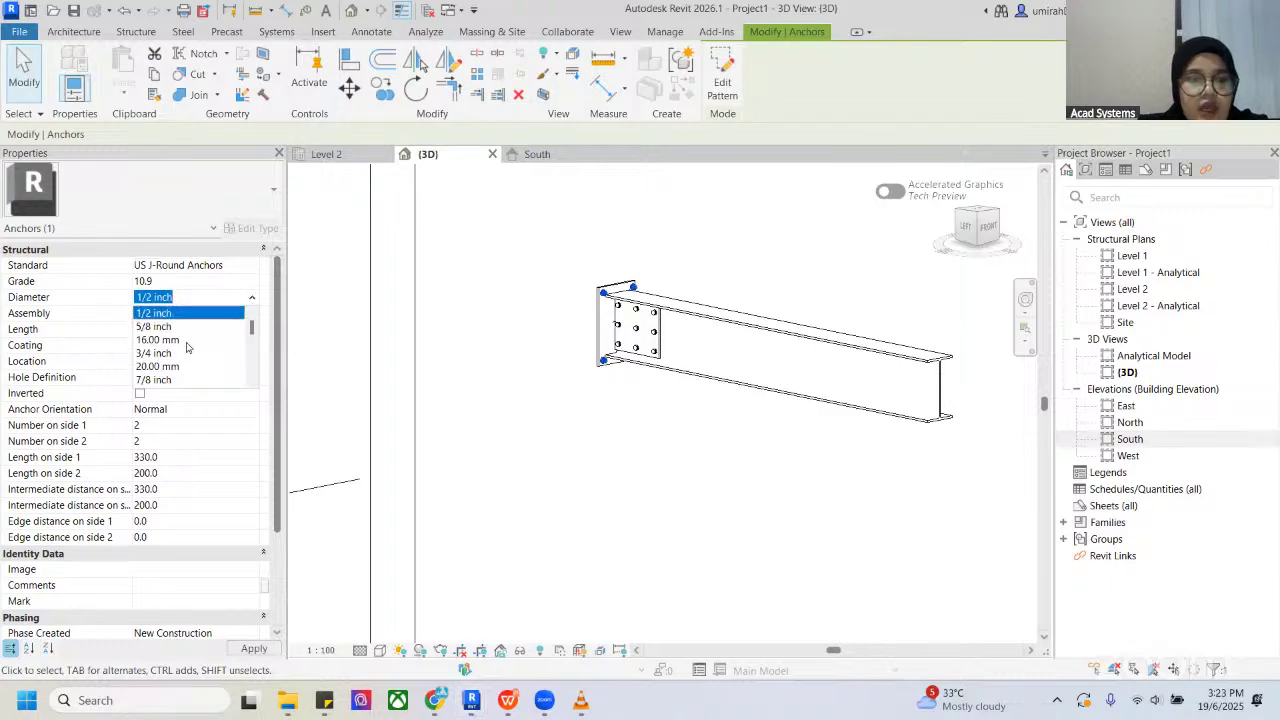
{"action": "scroll", "coordinate": [176, 337], "scroll_direction": "down", "scroll_amount": 2}
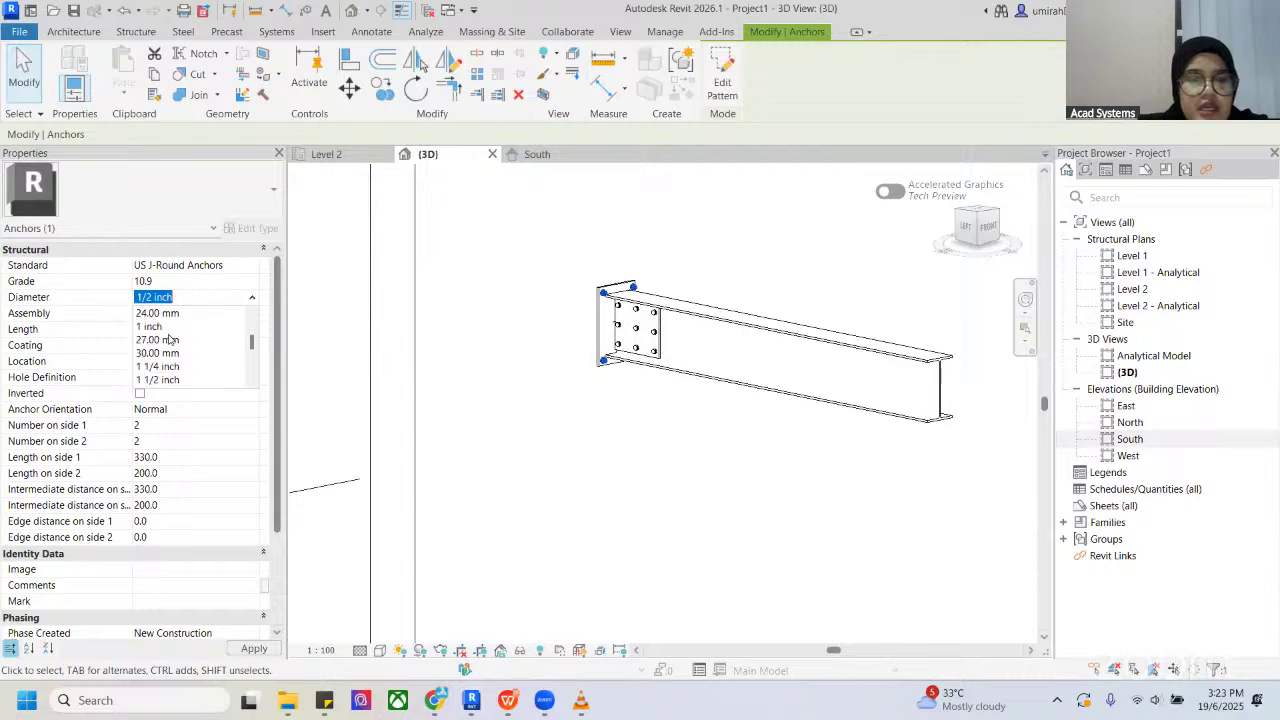
{"action": "left_click", "coordinate": [171, 327]}
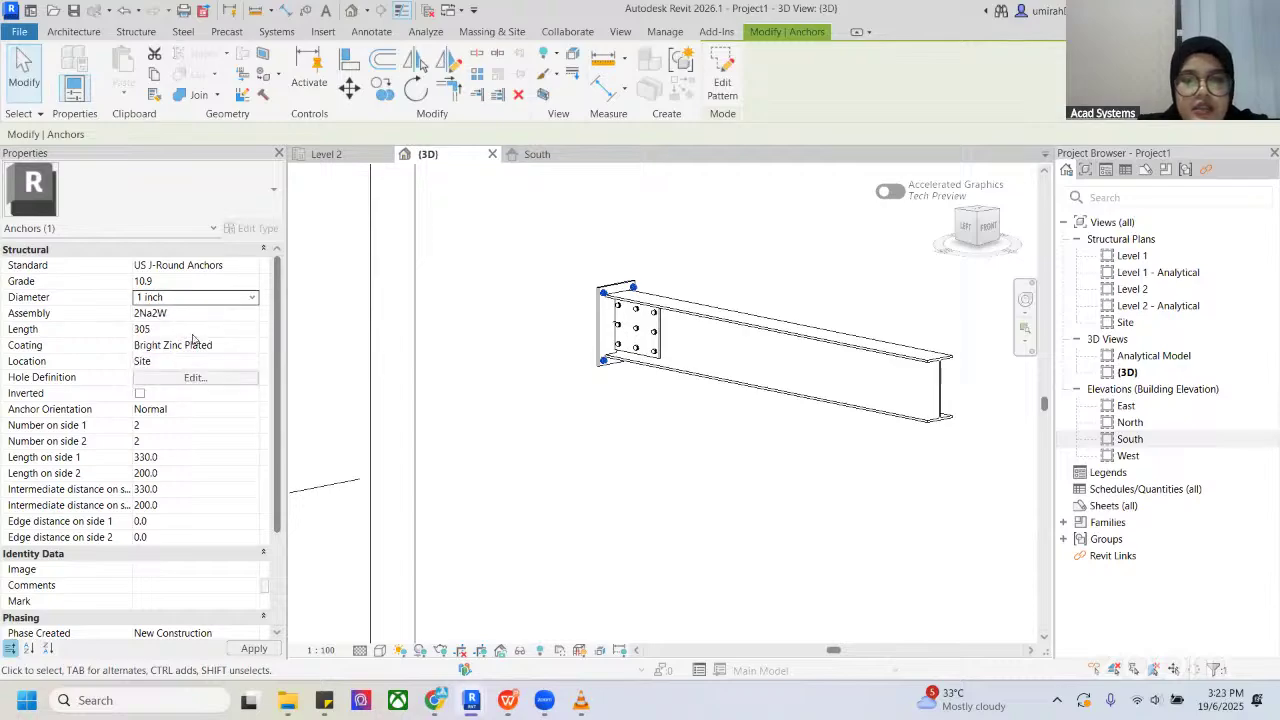
Step: Set the anchors' diameter to 16.00 mm
{"action": "left_click", "coordinate": [250, 300]}
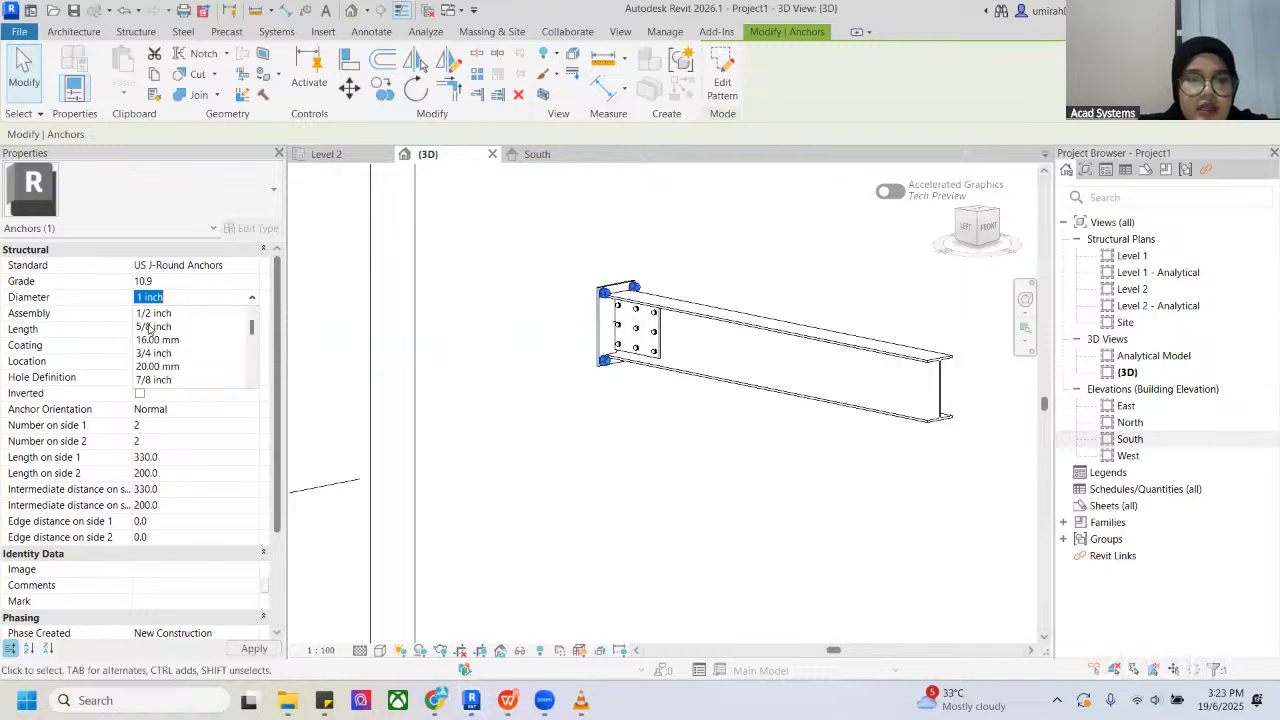
{"action": "left_click", "coordinate": [158, 340]}
{"action": "scroll", "coordinate": [599, 308], "scroll_direction": "up", "scroll_amount": 3}
{"action": "scroll", "coordinate": [599, 308], "scroll_direction": "down", "scroll_amount": 5}
{"action": "scroll", "coordinate": [602, 306], "scroll_direction": "up", "scroll_amount": 4}
{"action": "scroll", "coordinate": [608, 305], "scroll_direction": "down", "scroll_amount": 2}
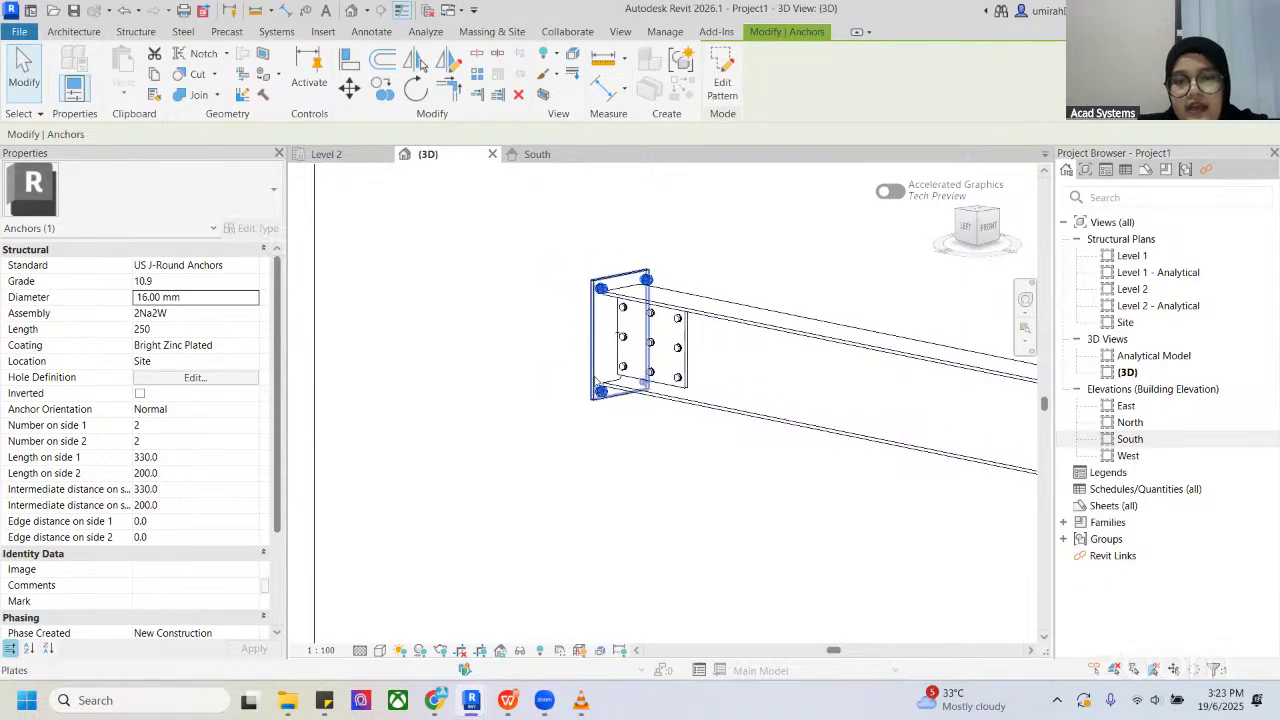
{"action": "middle_click_drag", "start_coordinate": [597, 384], "coordinate": [627, 325], "text": "shift"}
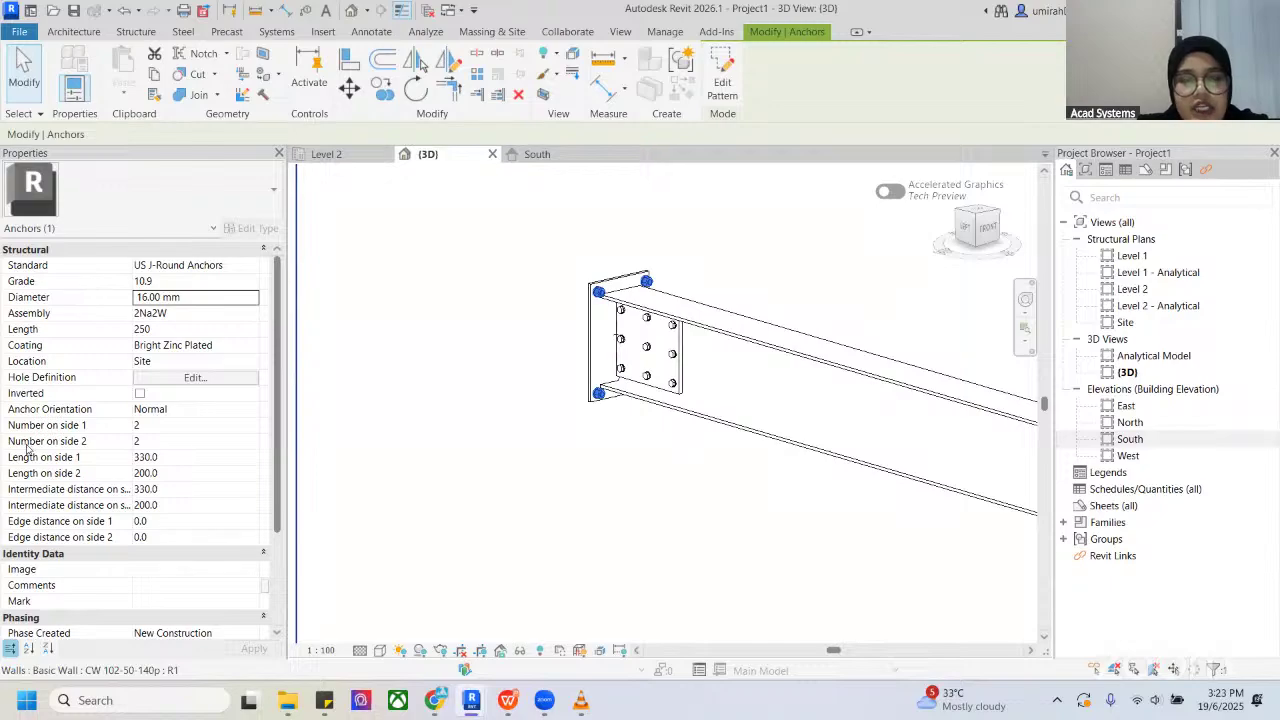
Step: Set the number of anchors on side 2 to 4
{"action": "left_click", "coordinate": [152, 442]}
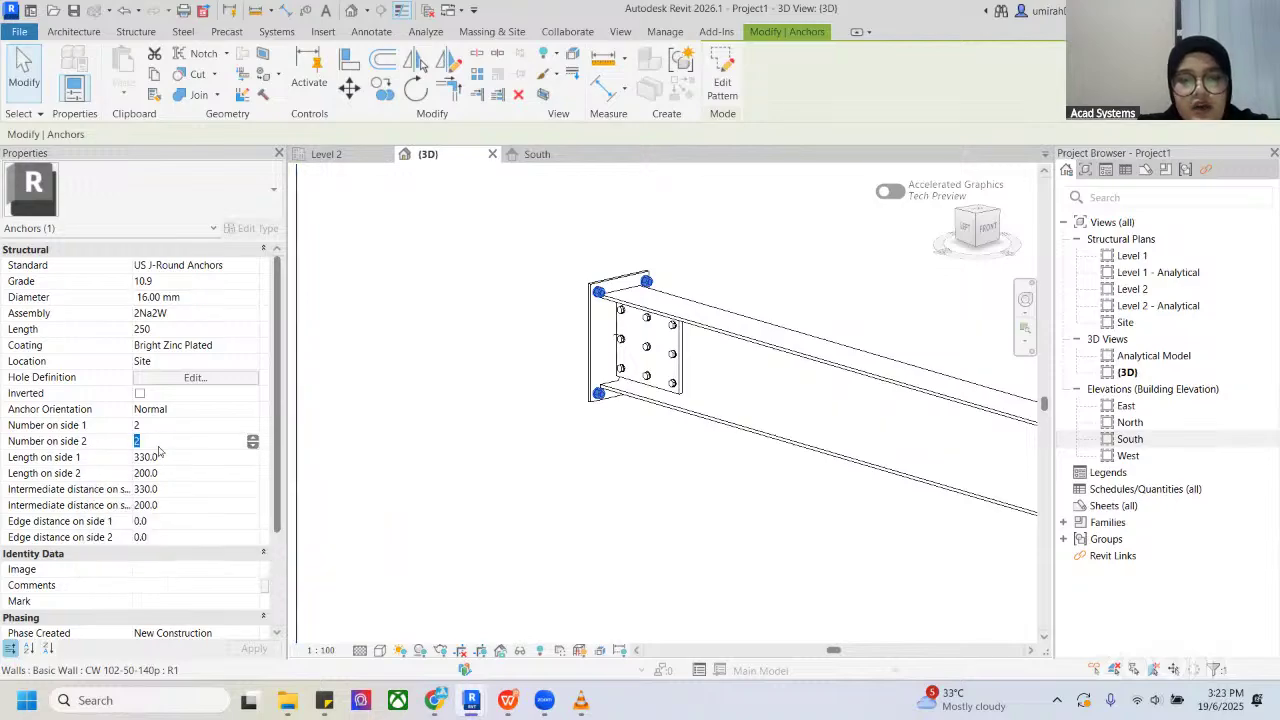
{"action": "type", "text": "4"}
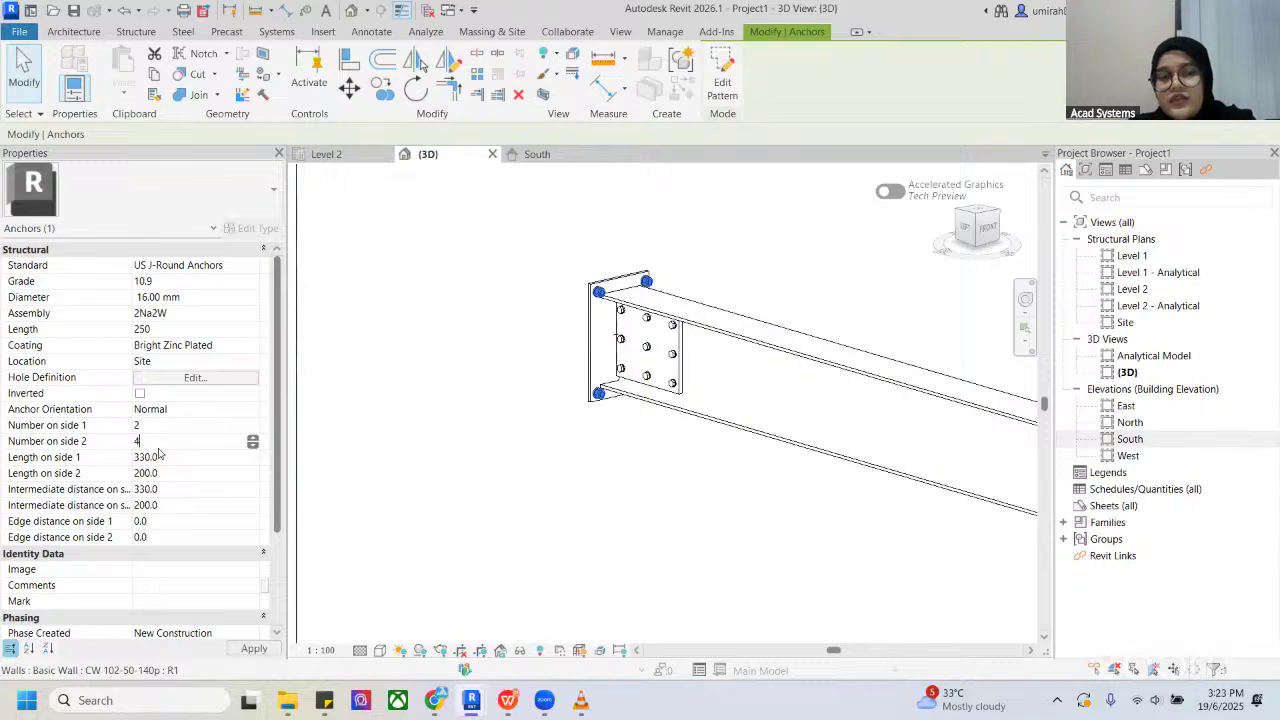
{"action": "key", "text": "Return"}
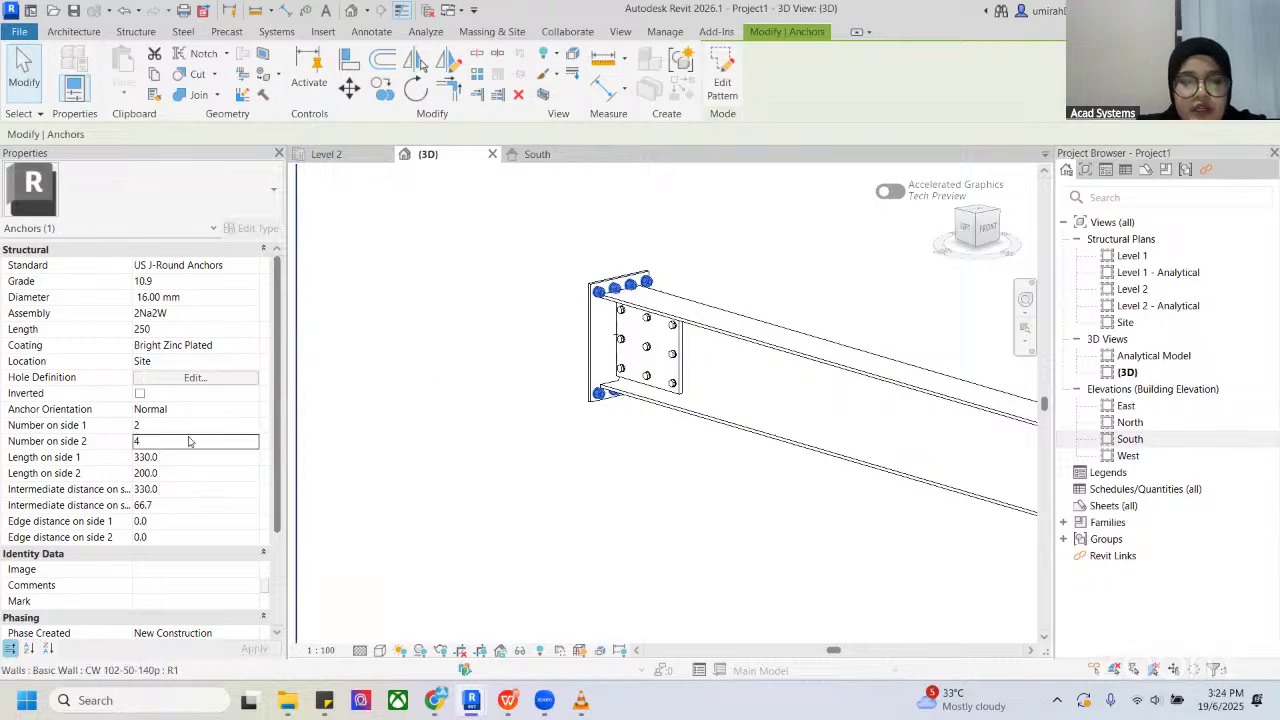
Step: Return the number of anchors on side 2 to 2 and set the number on side 1 to 4
{"action": "left_click", "coordinate": [168, 425]}
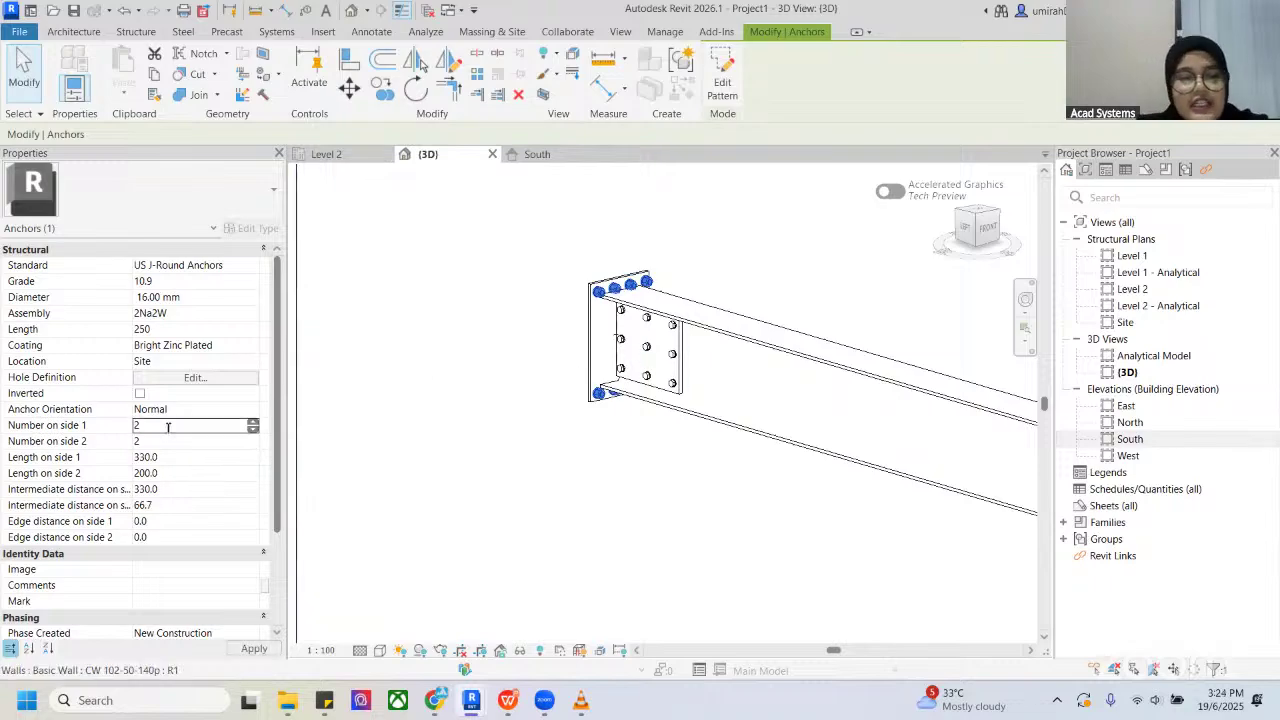
{"action": "type", "text": "4"}
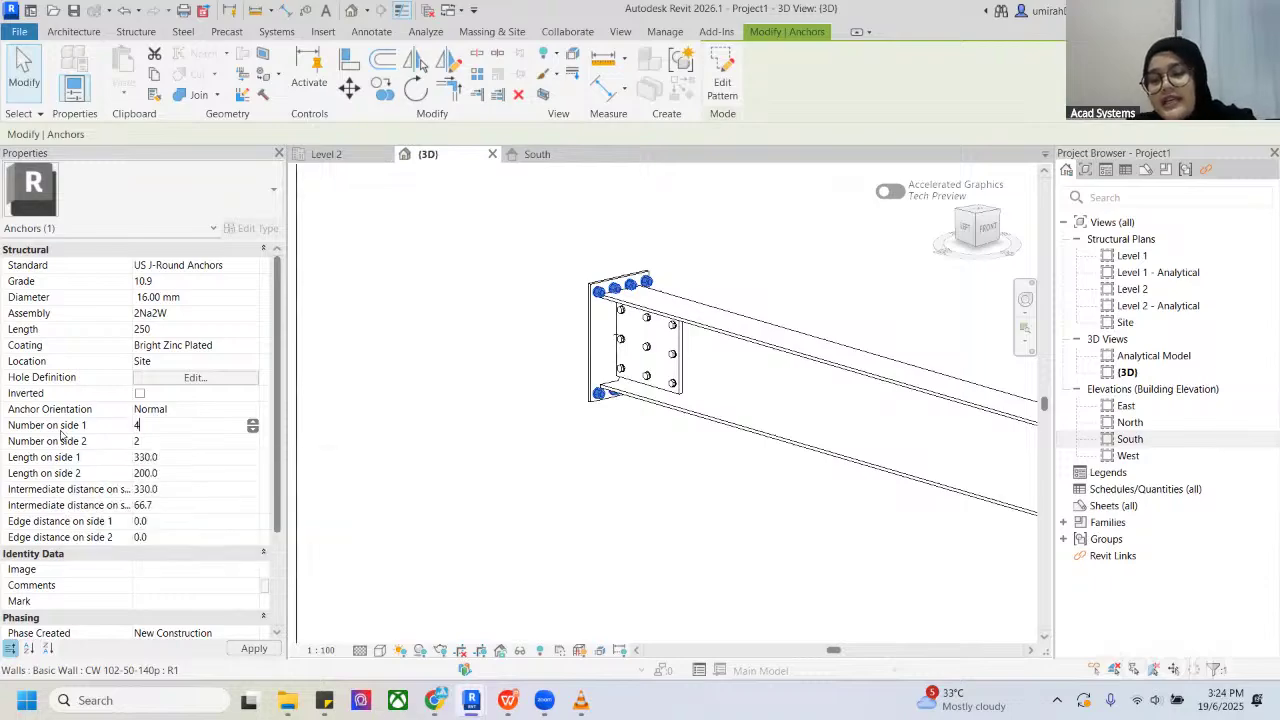
{"action": "middle_click_drag", "start_coordinate": [660, 313], "coordinate": [596, 296], "text": "shift"}
{"action": "scroll", "coordinate": [596, 297], "scroll_direction": "up", "scroll_amount": 3}
{"action": "scroll", "coordinate": [596, 299], "scroll_direction": "down", "scroll_amount": 6}
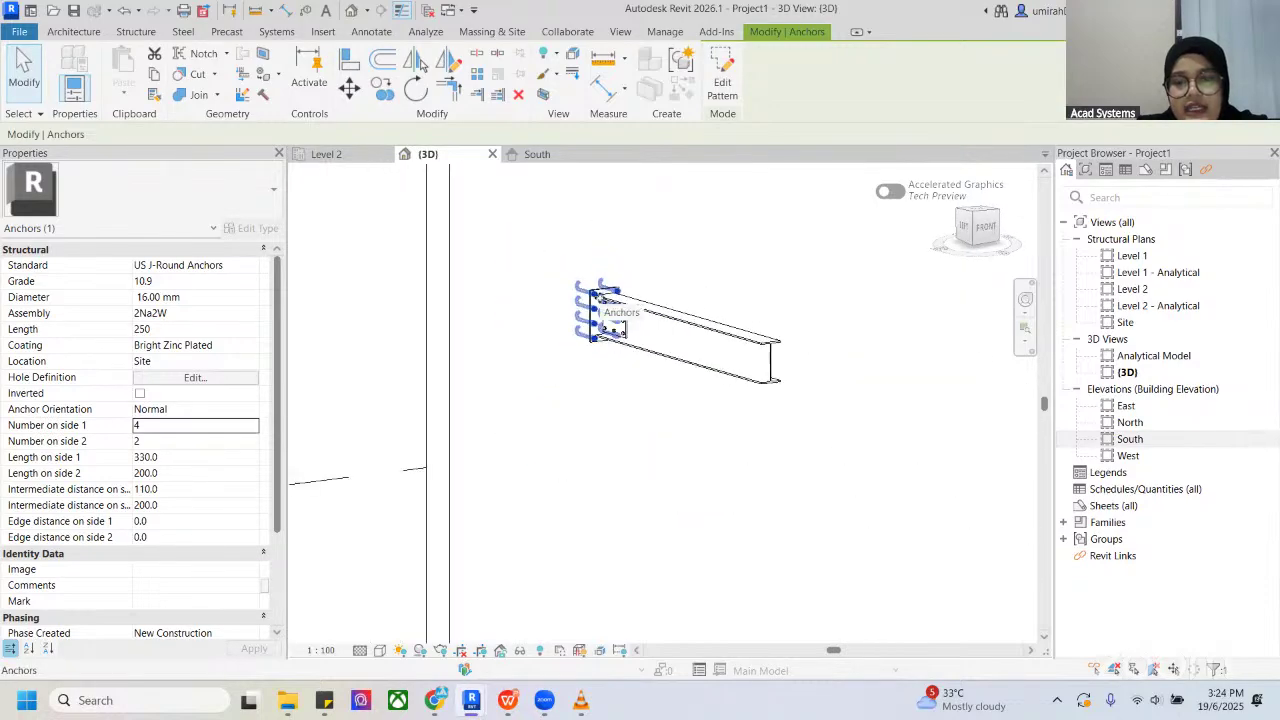
Step: Clear the selection and examine the J-round anchors on the beam's end plate from several angles
{"action": "scroll", "coordinate": [597, 297], "scroll_direction": "up", "scroll_amount": 4}
{"action": "scroll", "coordinate": [597, 297], "scroll_direction": "down", "scroll_amount": 4}
{"action": "middle_click_drag", "start_coordinate": [597, 294], "coordinate": [594, 293], "text": "shift"}
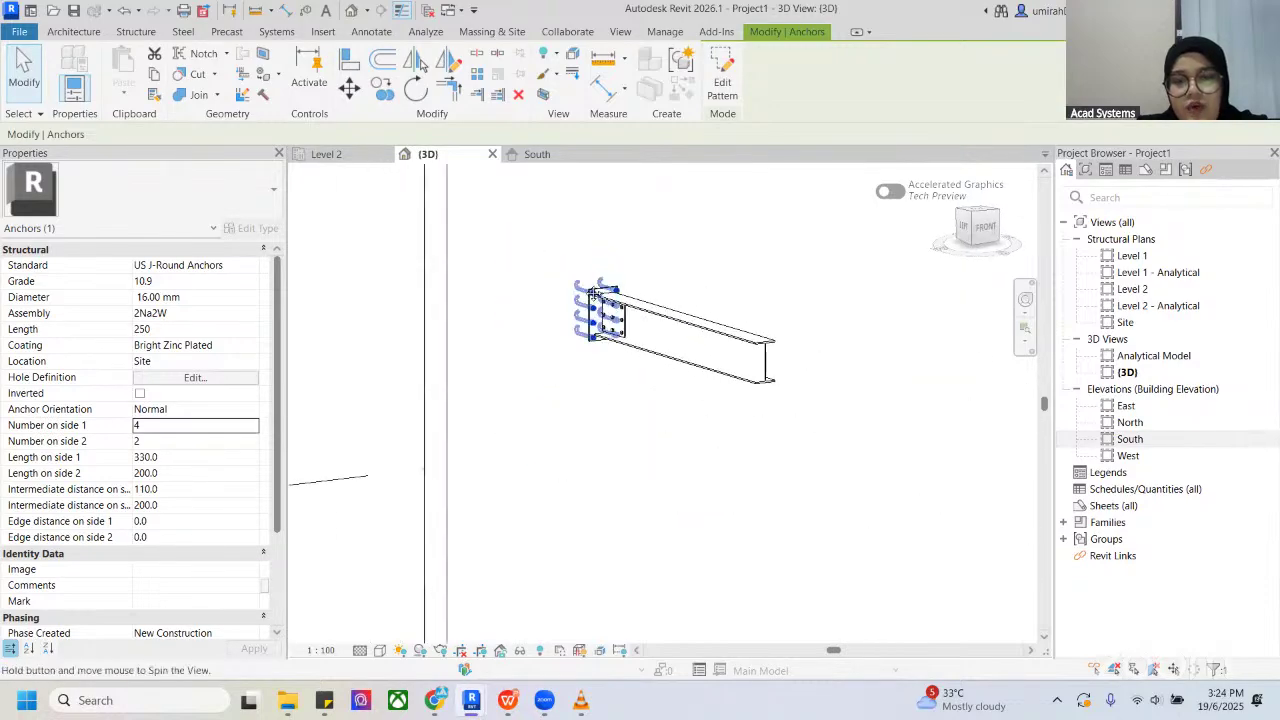
{"action": "key", "text": "Escape"}
{"action": "scroll", "coordinate": [600, 305], "scroll_direction": "up", "scroll_amount": 4}
{"action": "scroll", "coordinate": [615, 339], "scroll_direction": "up", "scroll_amount": 3}
{"action": "scroll", "coordinate": [600, 335], "scroll_direction": "down", "scroll_amount": 4}
{"action": "middle_click_drag", "start_coordinate": [543, 334], "coordinate": [586, 330], "text": "shift"}
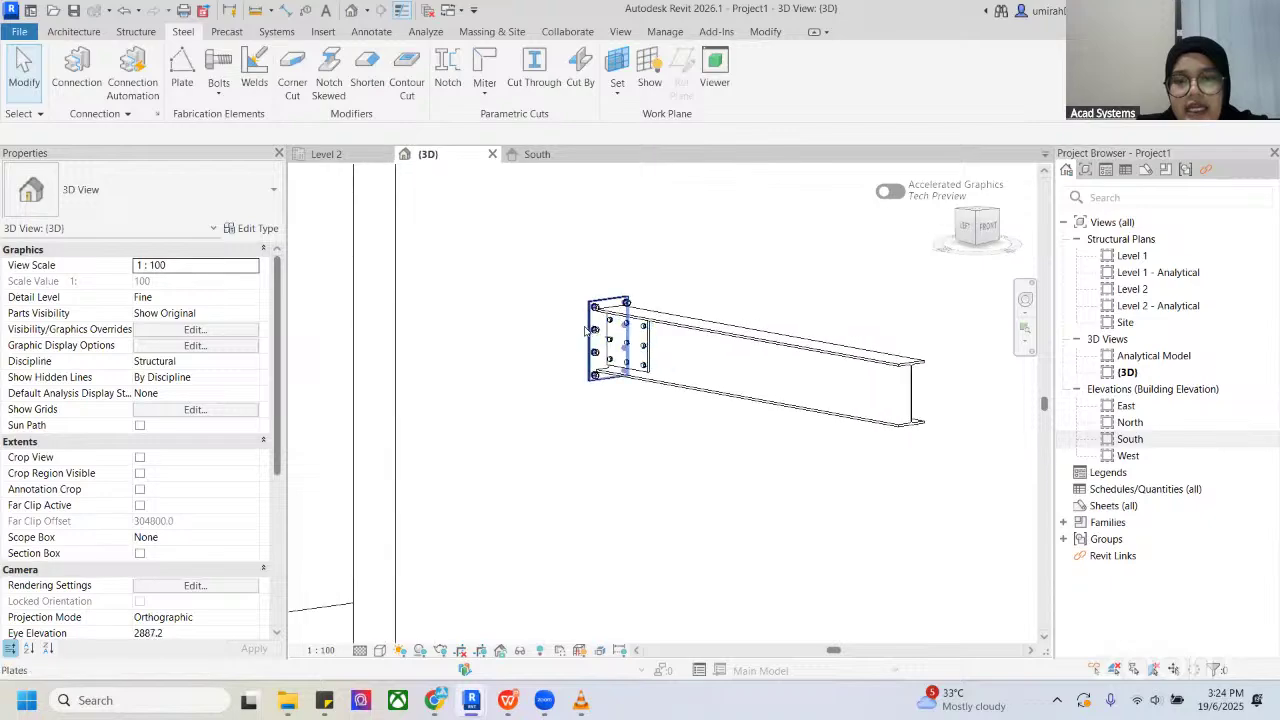
{"action": "scroll", "coordinate": [576, 281], "scroll_direction": "down", "scroll_amount": 5}
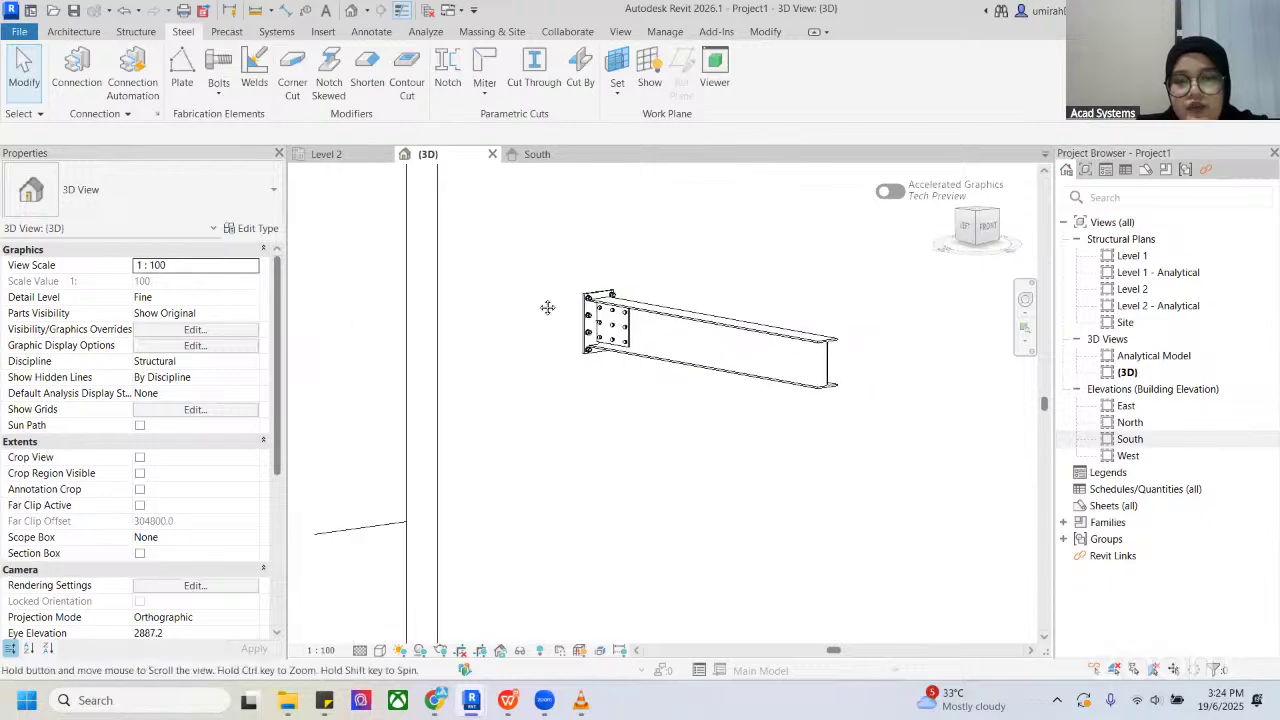
Step: Switch the 3D view from hidden lines to a shaded visual style and inspect the beam's wall connection
{"action": "scroll", "coordinate": [497, 349], "scroll_direction": "up", "scroll_amount": 2}
{"action": "left_click", "coordinate": [380, 650]}
{"action": "left_click", "coordinate": [386, 635]}
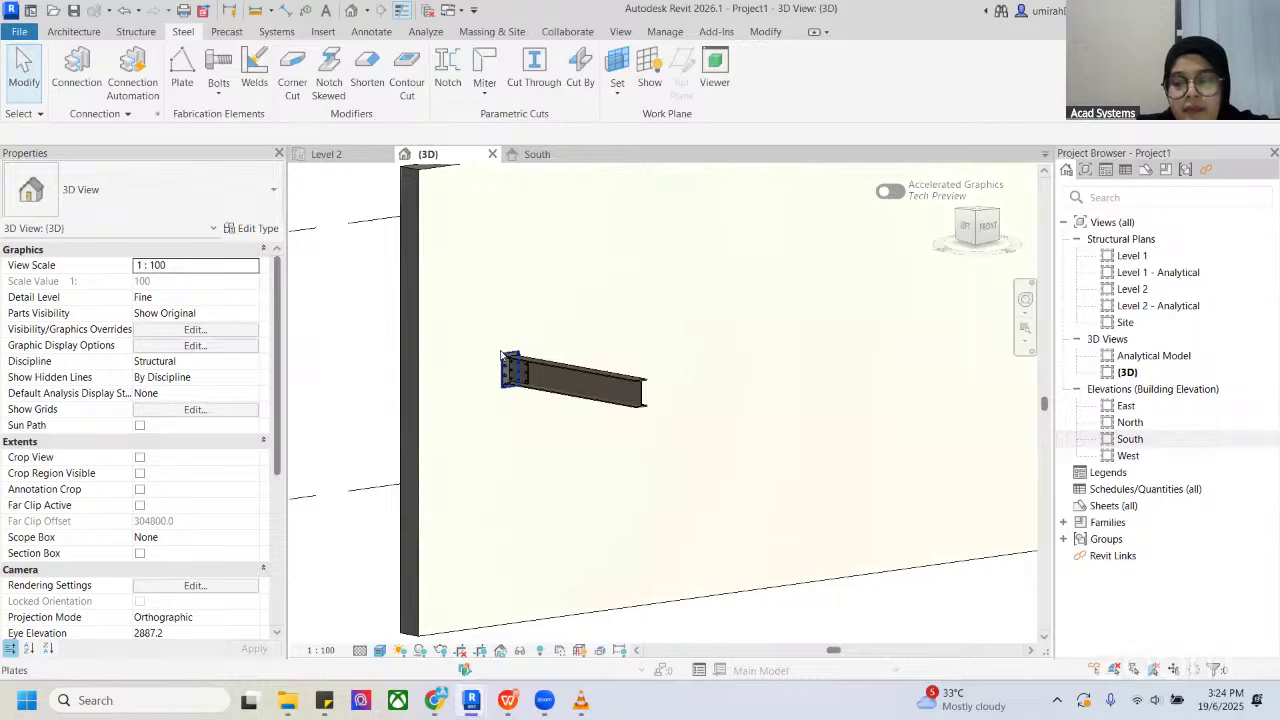
{"action": "scroll", "coordinate": [498, 356], "scroll_direction": "up", "scroll_amount": 5}
{"action": "scroll", "coordinate": [540, 371], "scroll_direction": "down", "scroll_amount": 2}
{"action": "middle_click_drag", "start_coordinate": [543, 373], "coordinate": [520, 347], "text": "shift"}
{"action": "scroll", "coordinate": [502, 365], "scroll_direction": "down", "scroll_amount": 2}
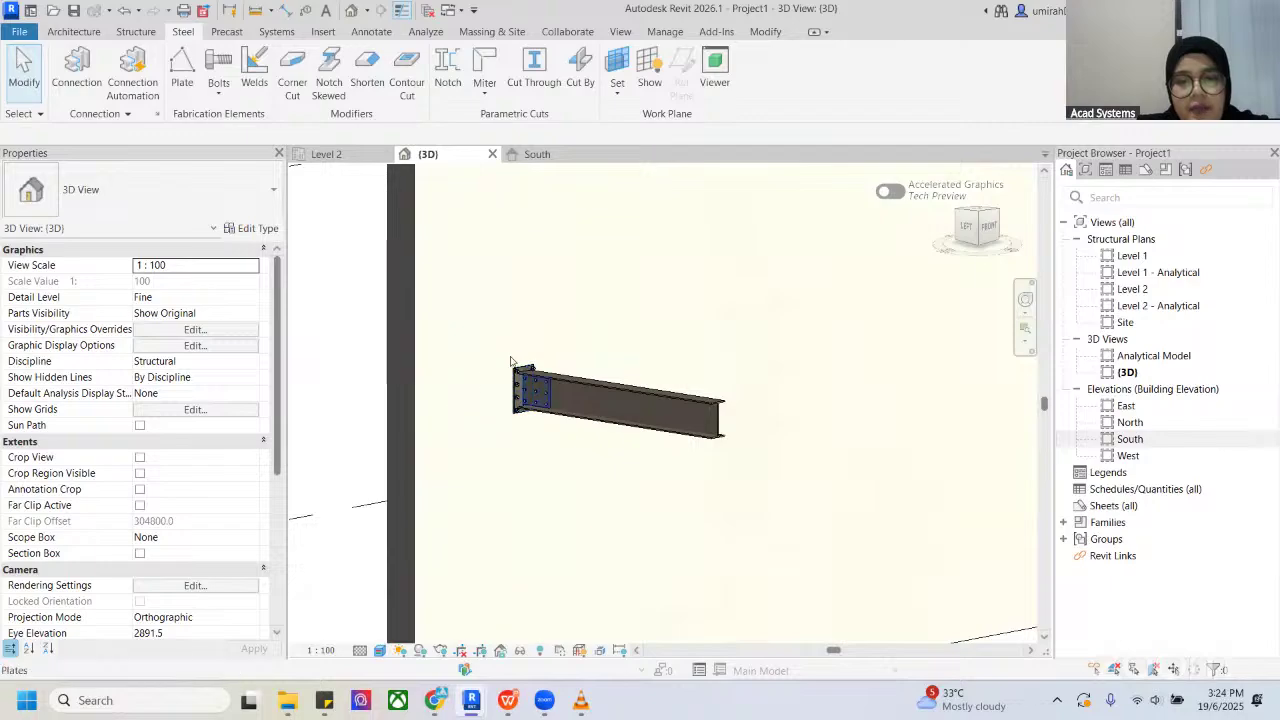
{"action": "scroll", "coordinate": [500, 370], "scroll_direction": "up", "scroll_amount": 2}
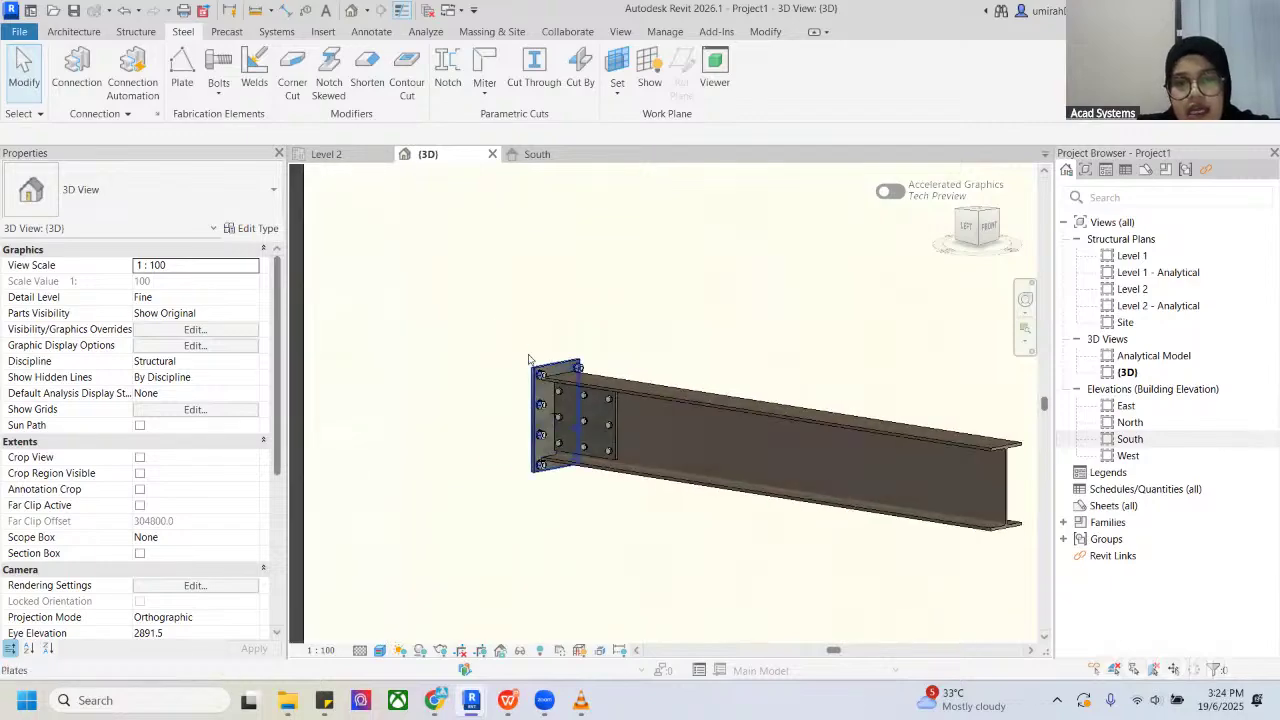
{"action": "scroll", "coordinate": [508, 370], "scroll_direction": "down", "scroll_amount": 2}
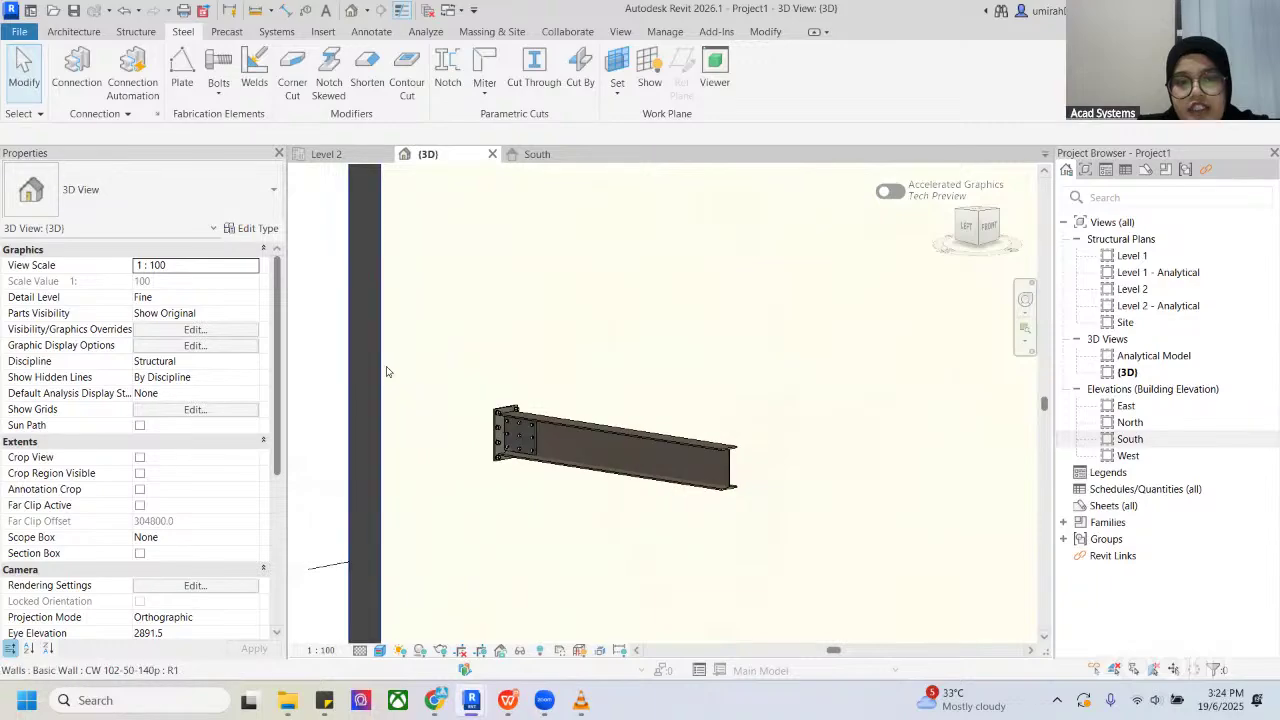
Step: Override the wall's graphics by element in the 3D view with a surface transparency of 13
{"action": "left_click", "coordinate": [382, 365]}
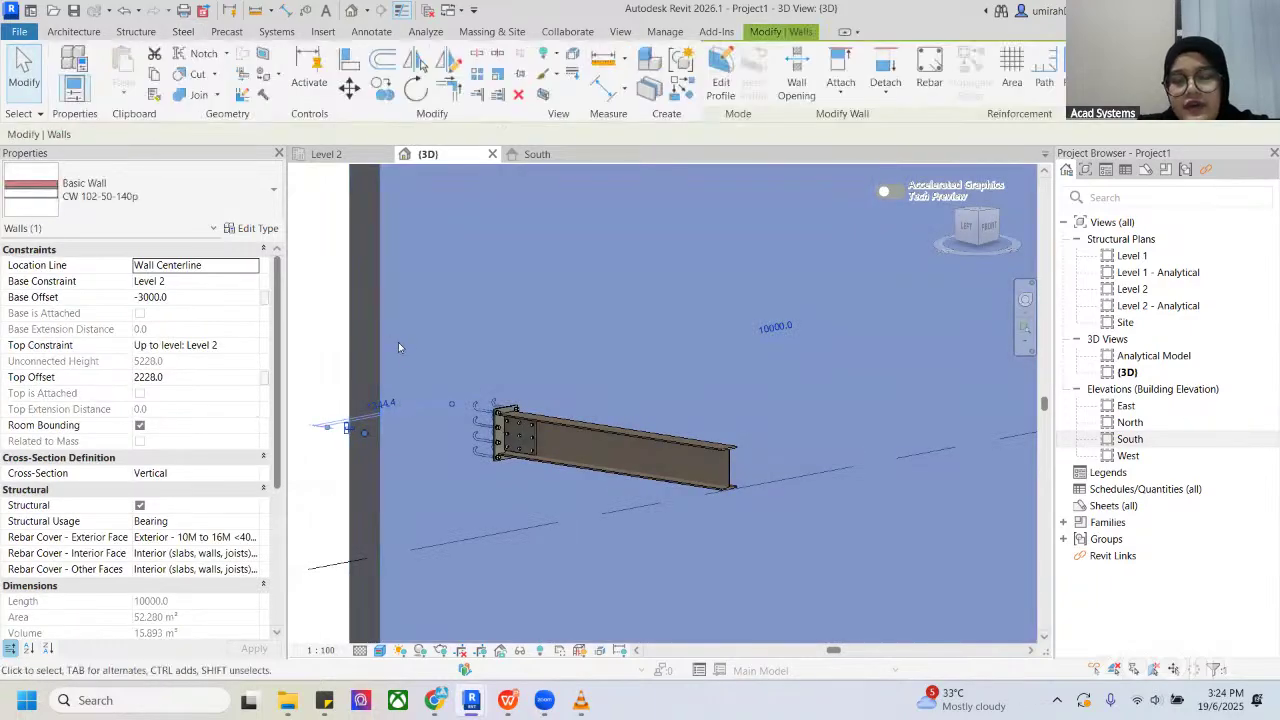
{"action": "scroll", "coordinate": [398, 347], "scroll_direction": "down", "scroll_amount": 2}
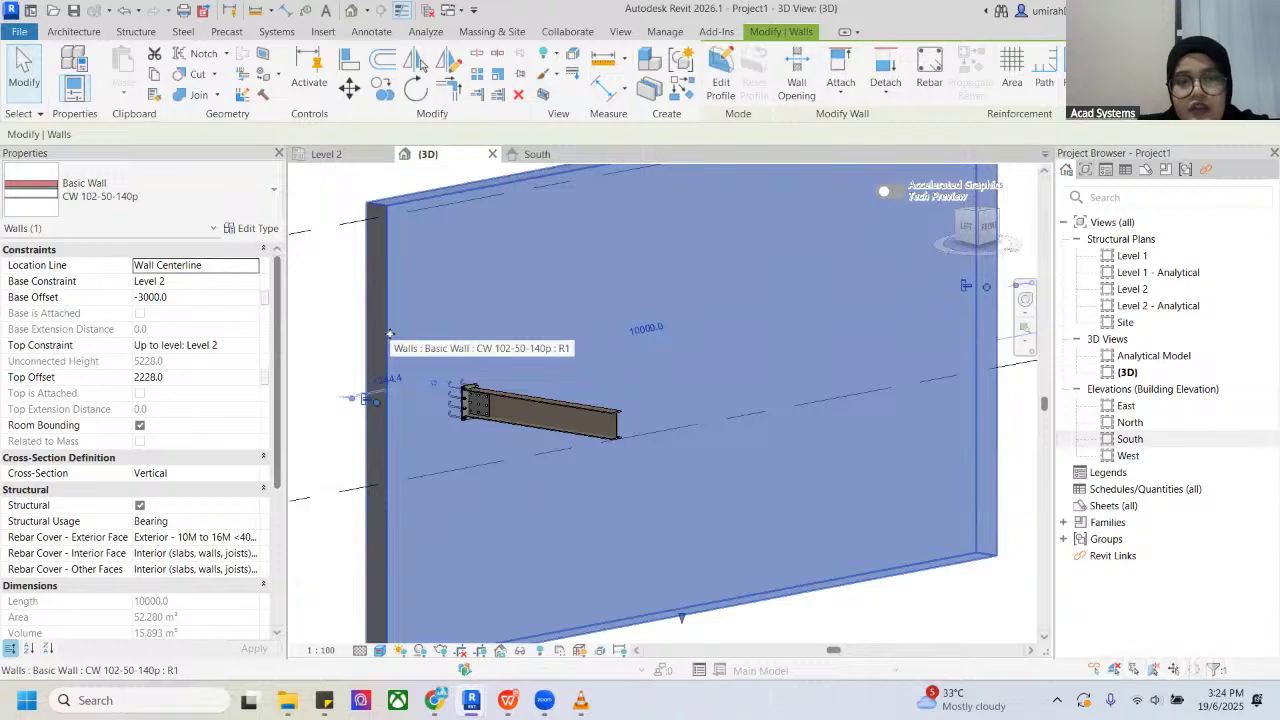
{"action": "right_click", "coordinate": [389, 334]}
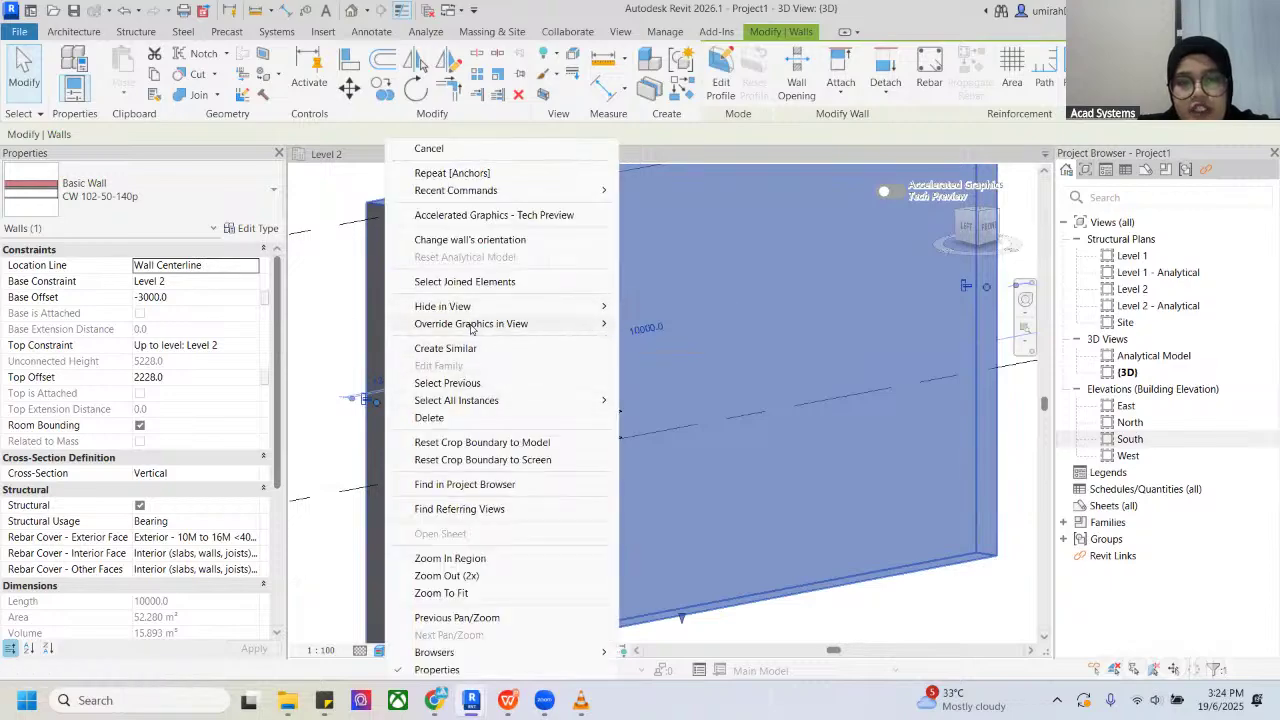
{"action": "mouse_move", "coordinate": [471, 328]}
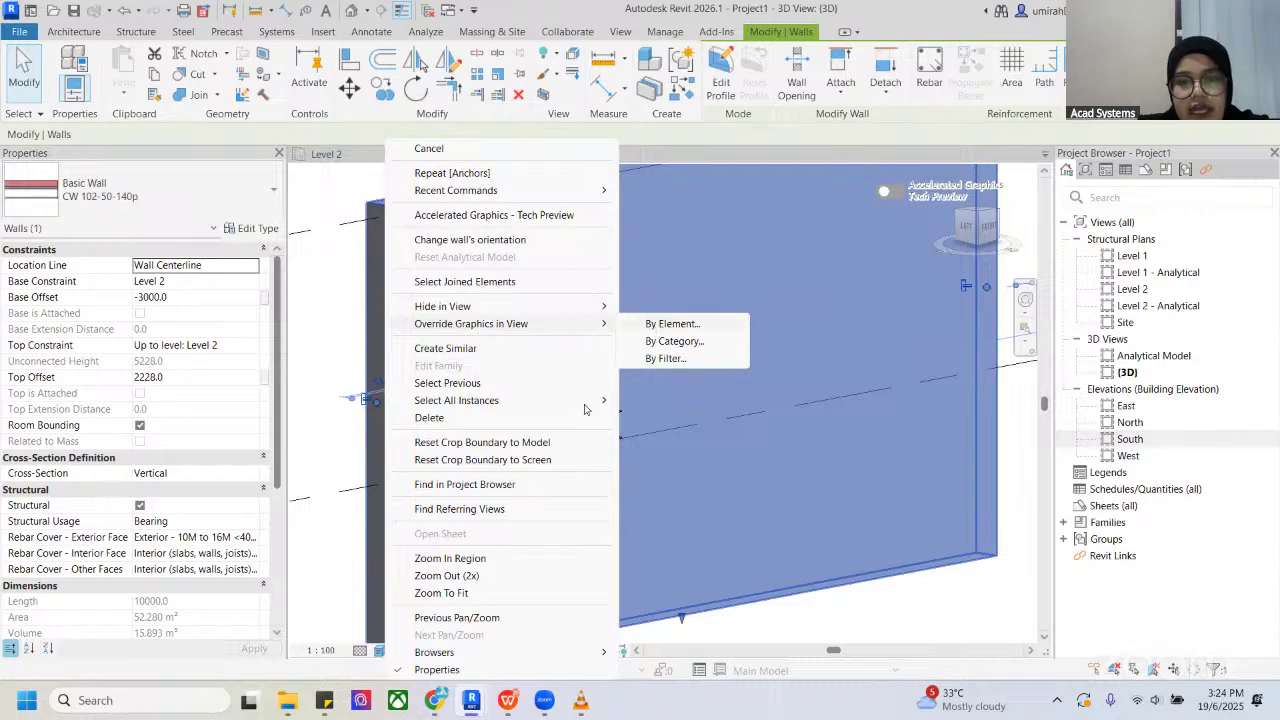
{"action": "left_click", "coordinate": [656, 326]}
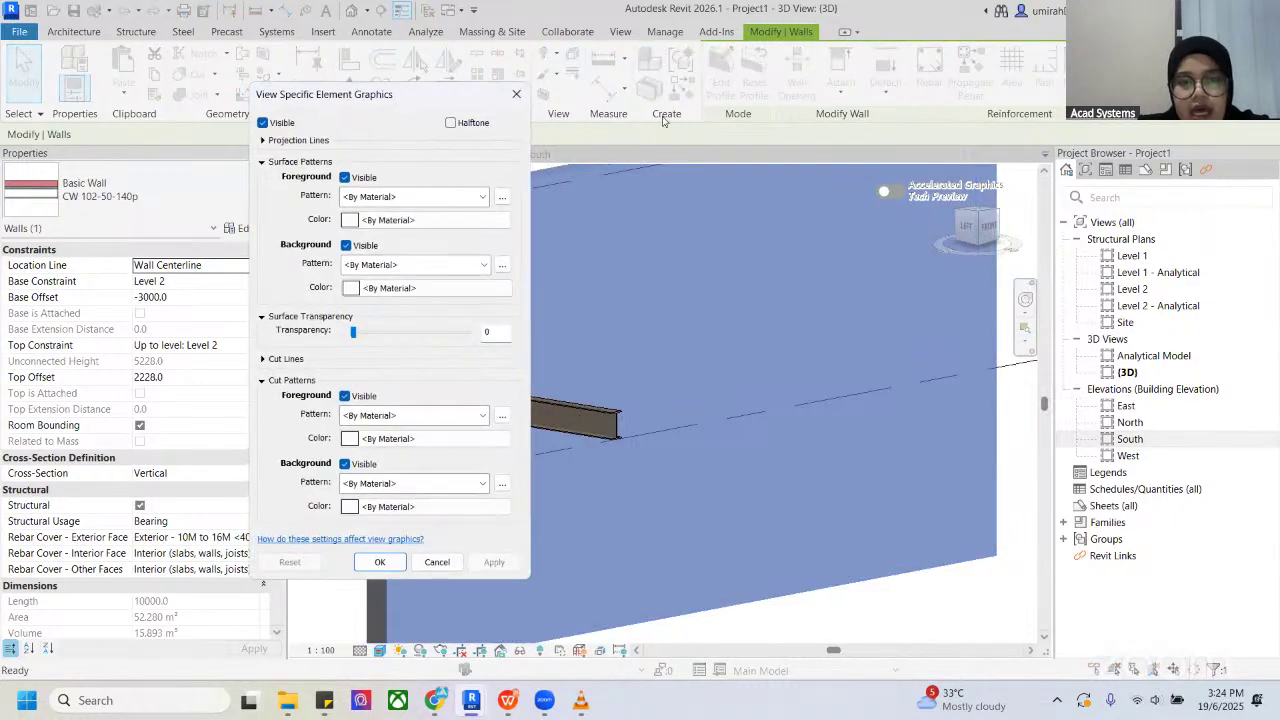
{"action": "left_click_drag", "start_coordinate": [388, 103], "coordinate": [628, 104]}
{"action": "left_click_drag", "start_coordinate": [592, 332], "coordinate": [607, 332]}
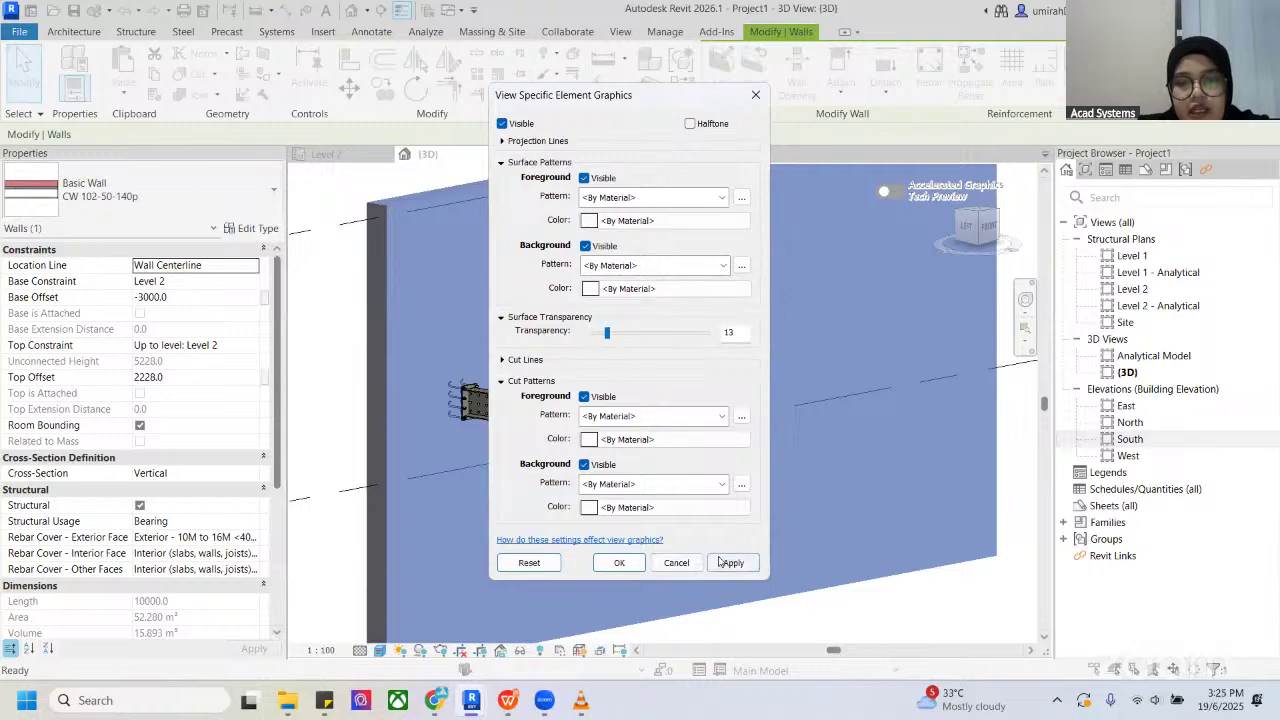
{"action": "left_click", "coordinate": [733, 563]}
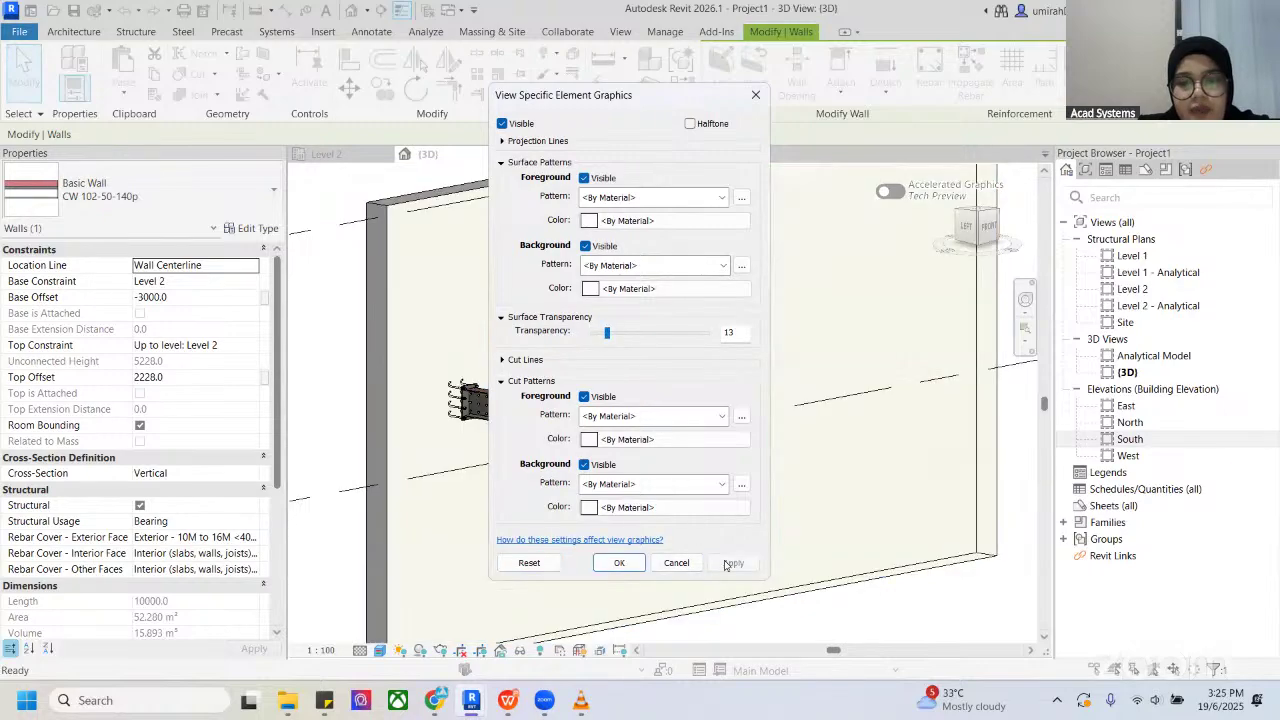
{"action": "left_click", "coordinate": [628, 565]}
{"action": "key", "text": "Escape"}
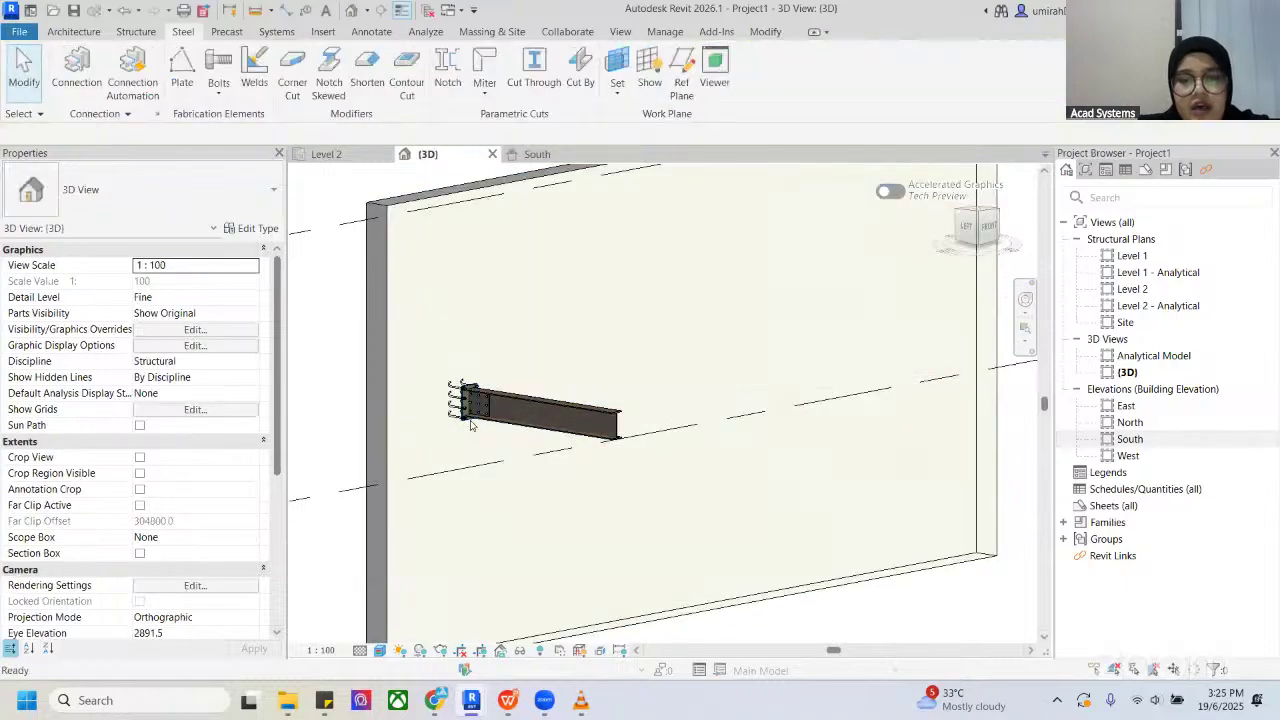
Step: Override the wall's graphics by element in the 3D view with a surface transparency of 21
{"action": "middle_click_drag", "start_coordinate": [470, 424], "coordinate": [438, 359], "text": "shift"}
{"action": "scroll", "coordinate": [466, 404], "scroll_direction": "up", "scroll_amount": 6}
{"action": "scroll", "coordinate": [460, 405], "scroll_direction": "down", "scroll_amount": 2}
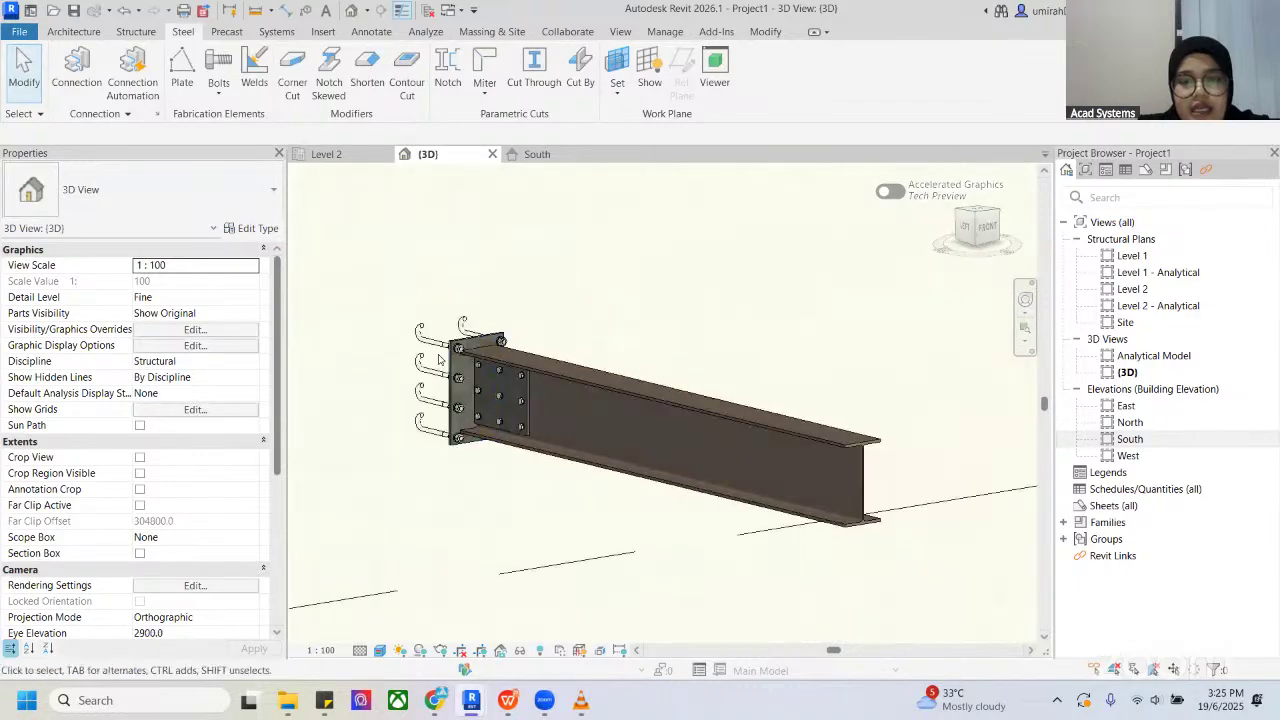
{"action": "scroll", "coordinate": [438, 359], "scroll_direction": "down", "scroll_amount": 4}
{"action": "scroll", "coordinate": [438, 359], "scroll_direction": "up", "scroll_amount": 1}
{"action": "scroll", "coordinate": [438, 359], "scroll_direction": "down", "scroll_amount": 7}
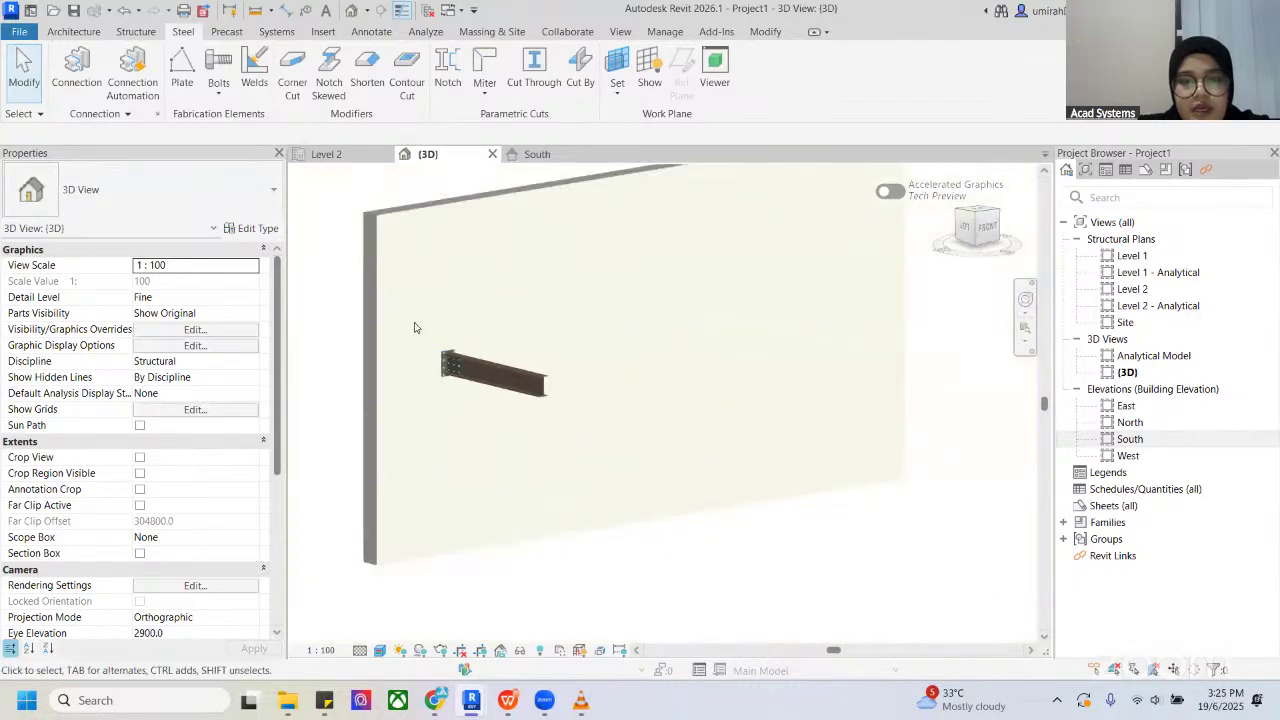
{"action": "left_click", "coordinate": [394, 262]}
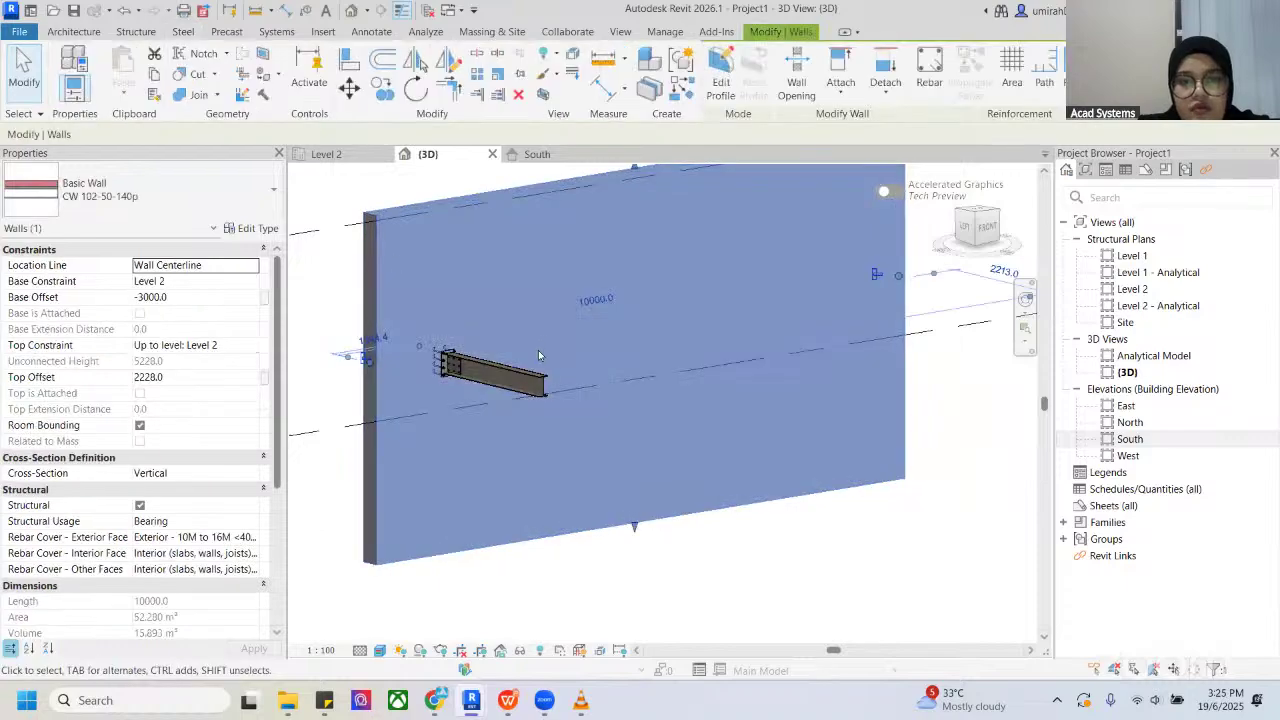
{"action": "right_click", "coordinate": [540, 350]}
{"action": "mouse_move", "coordinate": [560, 324]}
{"action": "left_click", "coordinate": [666, 325]}
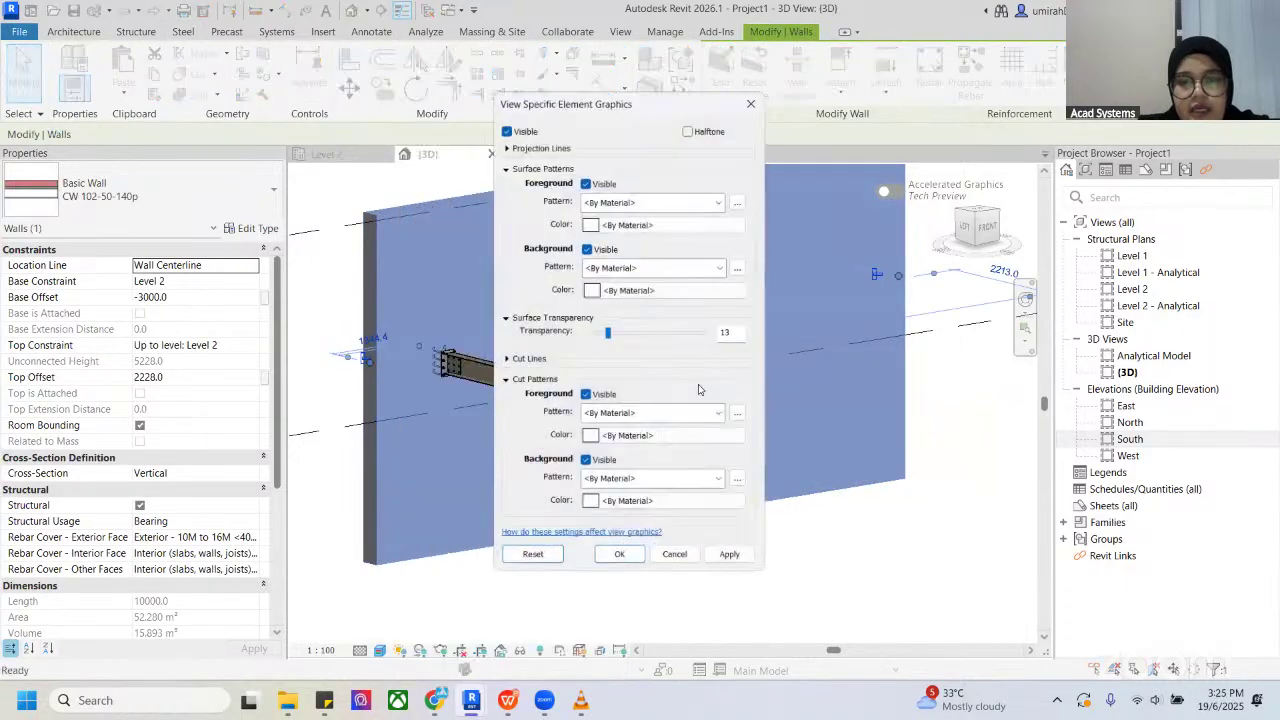
{"action": "left_click_drag", "start_coordinate": [608, 332], "coordinate": [618, 332]}
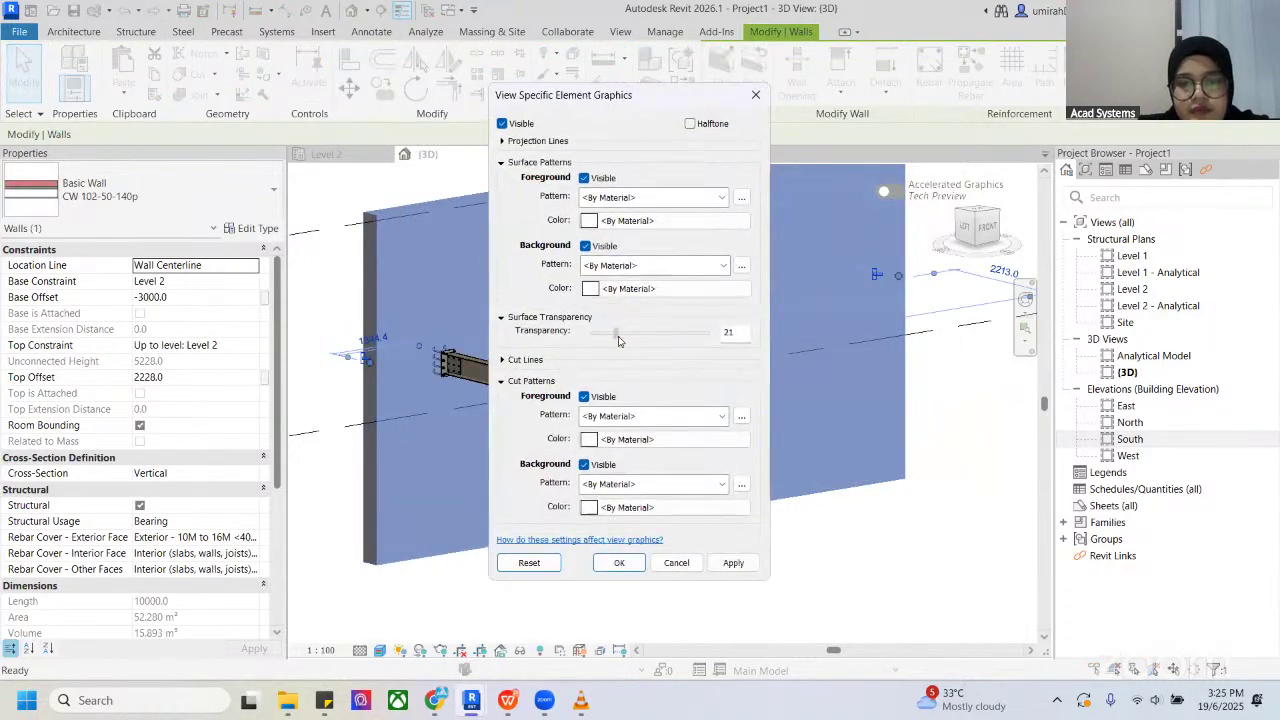
{"action": "left_click", "coordinate": [733, 562]}
{"action": "left_click", "coordinate": [619, 562]}
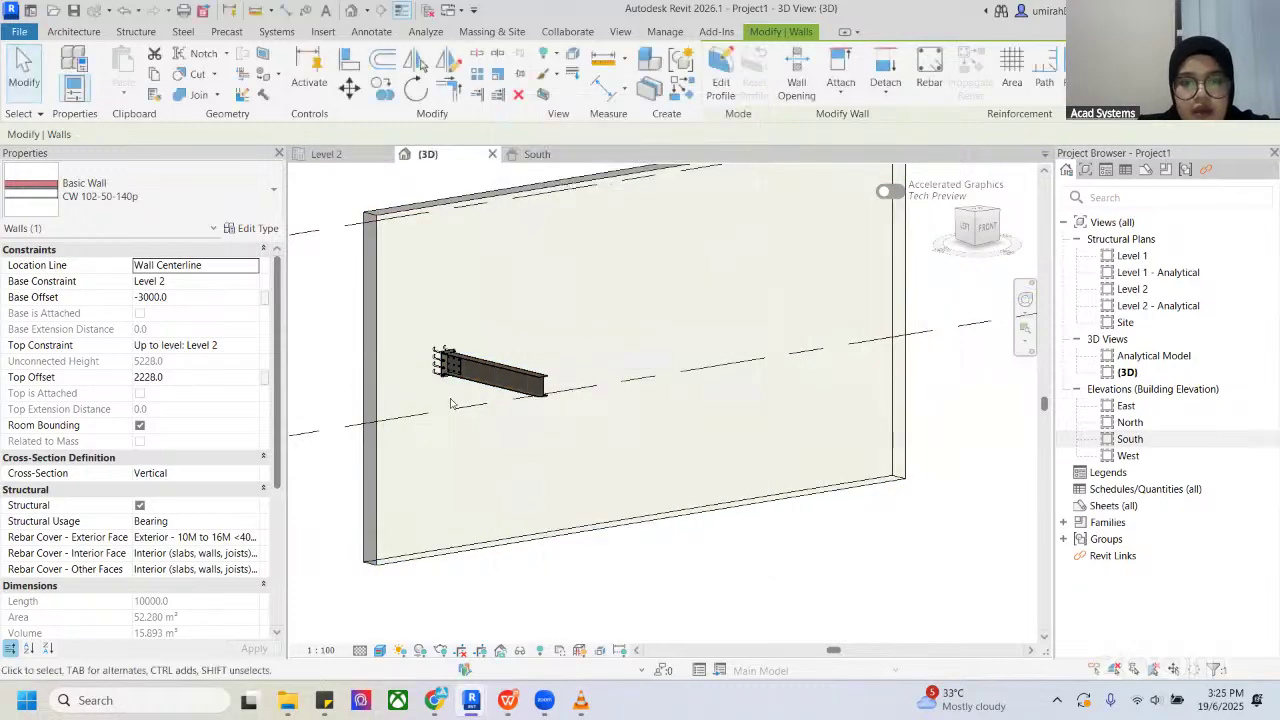
Step: Clear the selection and examine the end plate, bolts and hooked anchors where the beam meets the wall
{"action": "scroll", "coordinate": [435, 372], "scroll_direction": "up", "scroll_amount": 6}
{"action": "key", "text": "Escape"}
{"action": "scroll", "coordinate": [430, 371], "scroll_direction": "down", "scroll_amount": 3}
{"action": "scroll", "coordinate": [430, 371], "scroll_direction": "up", "scroll_amount": 5}
{"action": "middle_click_drag", "start_coordinate": [440, 372], "coordinate": [545, 378]}
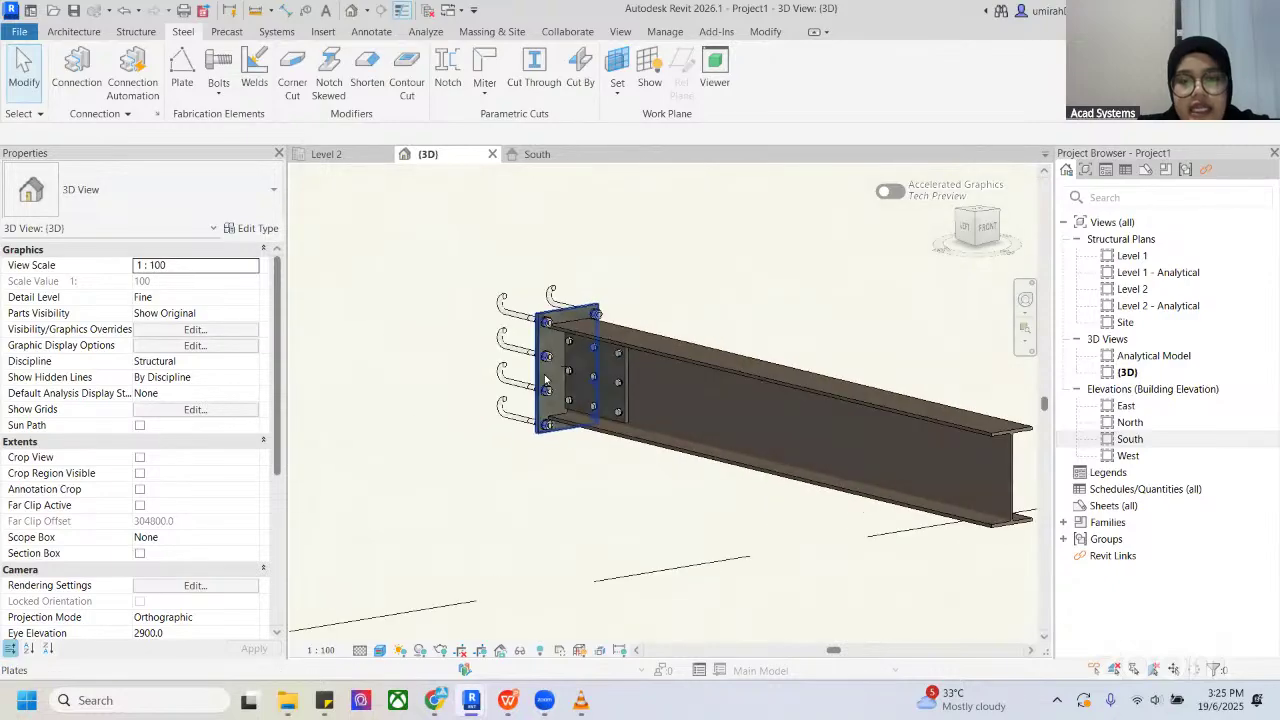
{"action": "scroll", "coordinate": [545, 378], "scroll_direction": "up", "scroll_amount": 3}
{"action": "scroll", "coordinate": [541, 381], "scroll_direction": "down", "scroll_amount": 2}
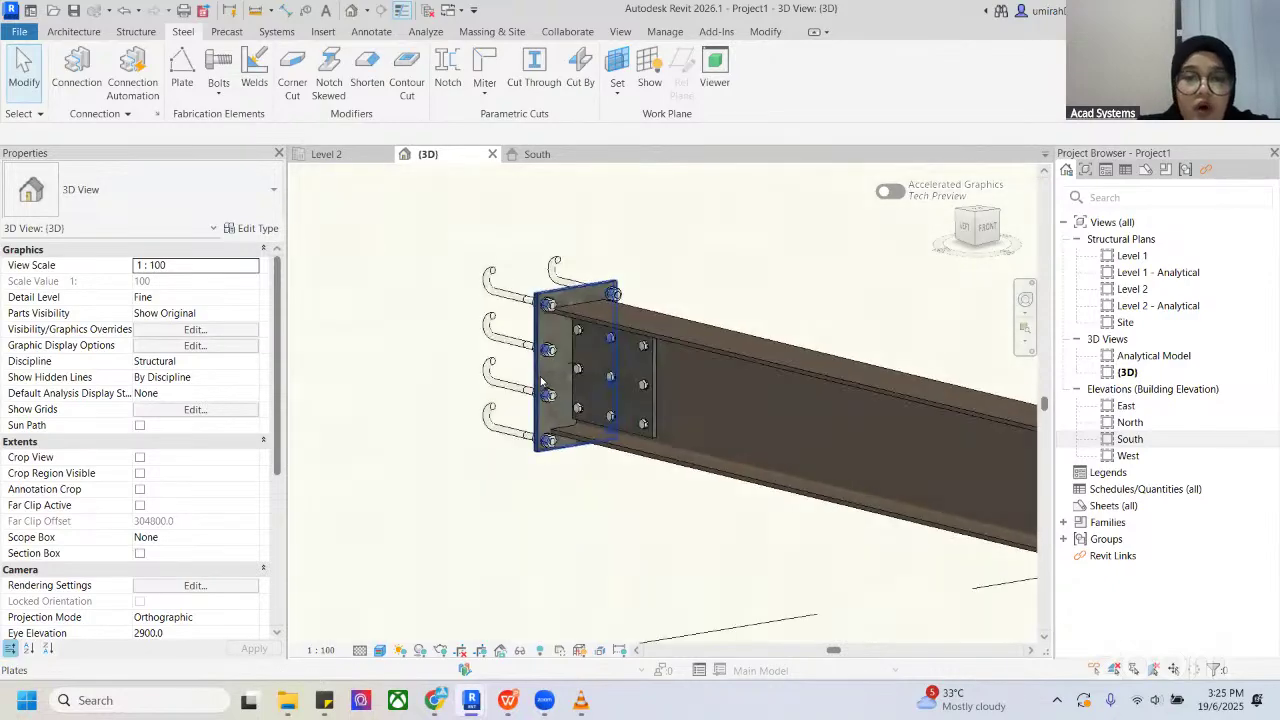
{"action": "middle_click_drag", "start_coordinate": [625, 388], "coordinate": [620, 379]}
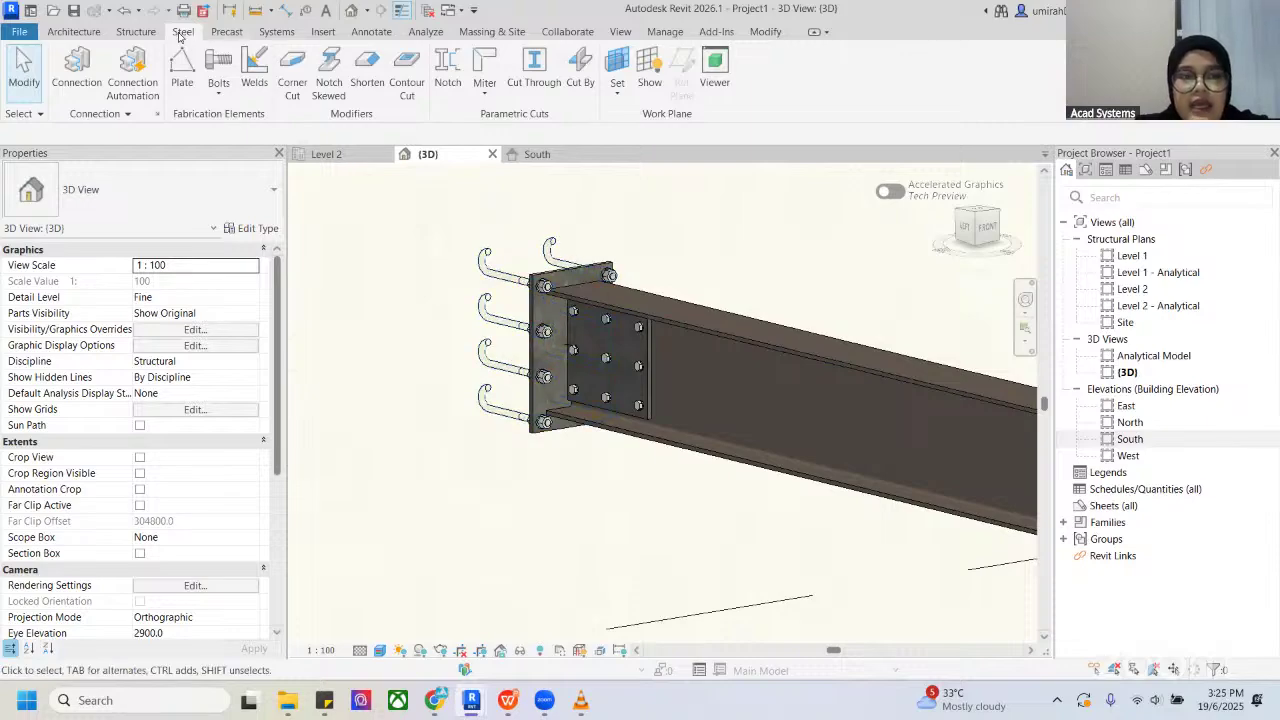
Step: Place a generic structural connection on the UB305x165x40 beam
{"action": "left_click", "coordinate": [75, 80]}
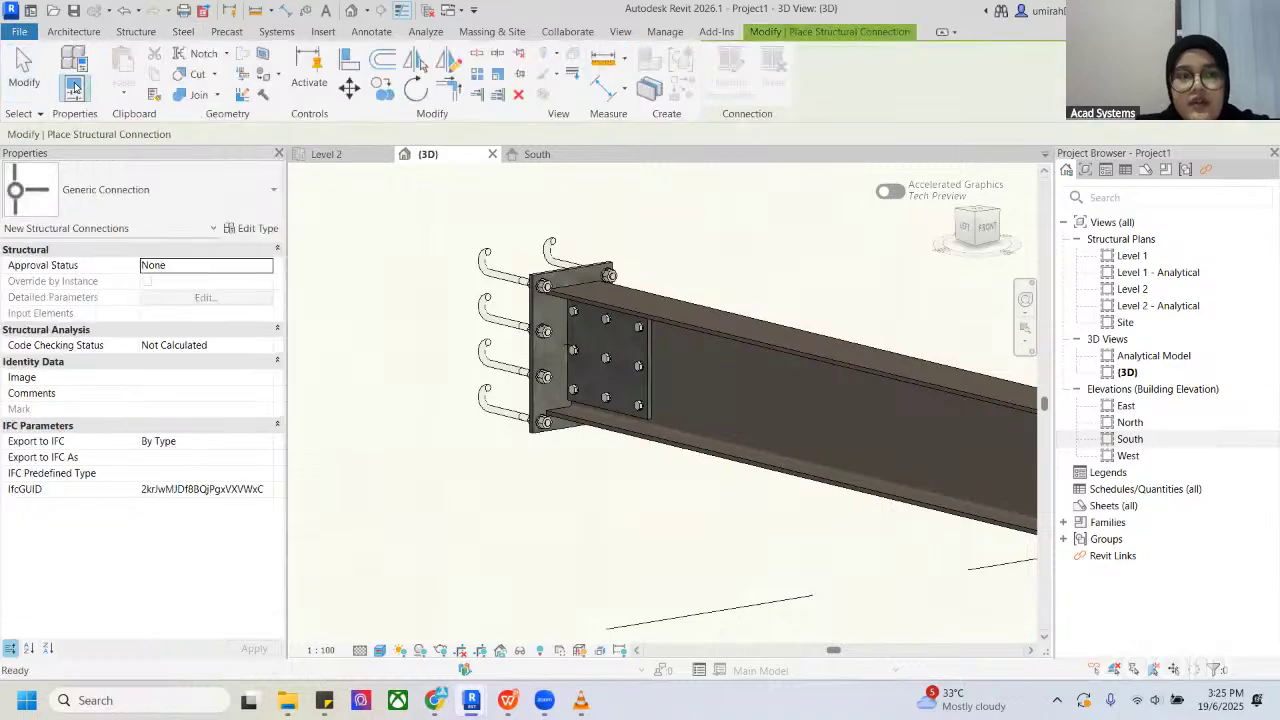
{"action": "left_click", "coordinate": [736, 336]}
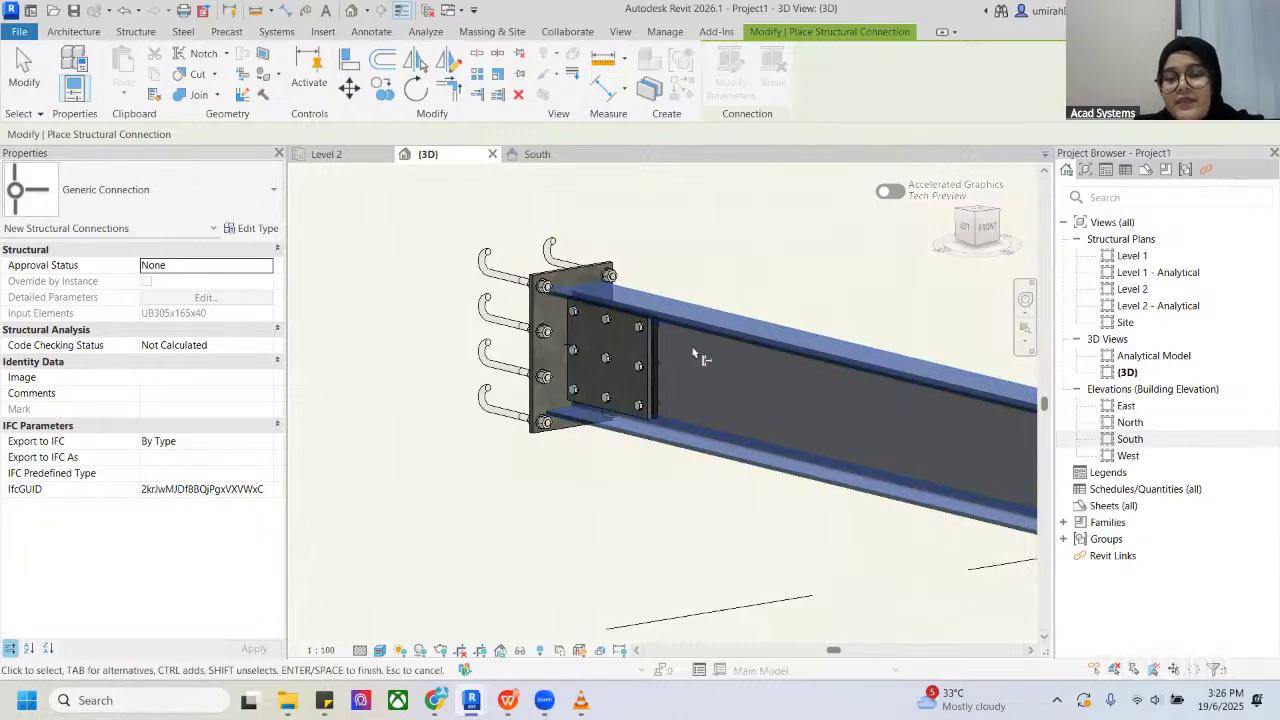
{"action": "key", "text": "Return"}
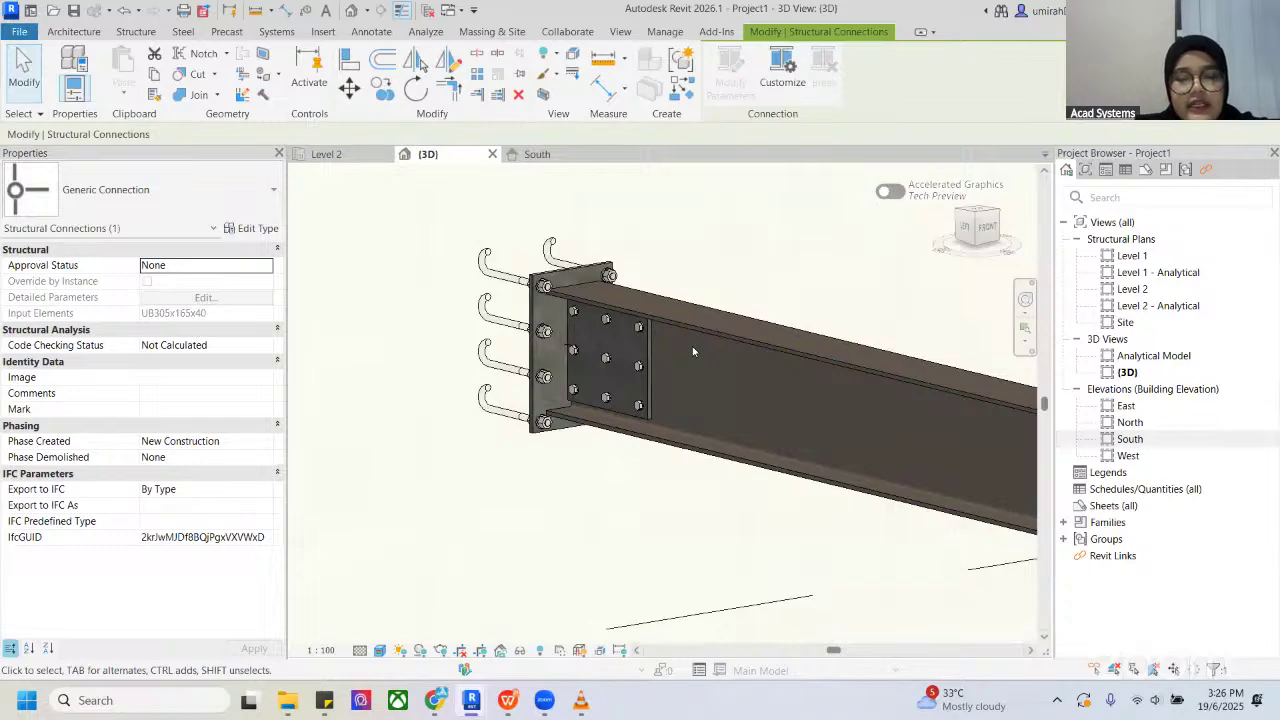
Step: Customize the generic connection as a new custom connection type named "Wall base with steel beam"
{"action": "left_click", "coordinate": [786, 72]}
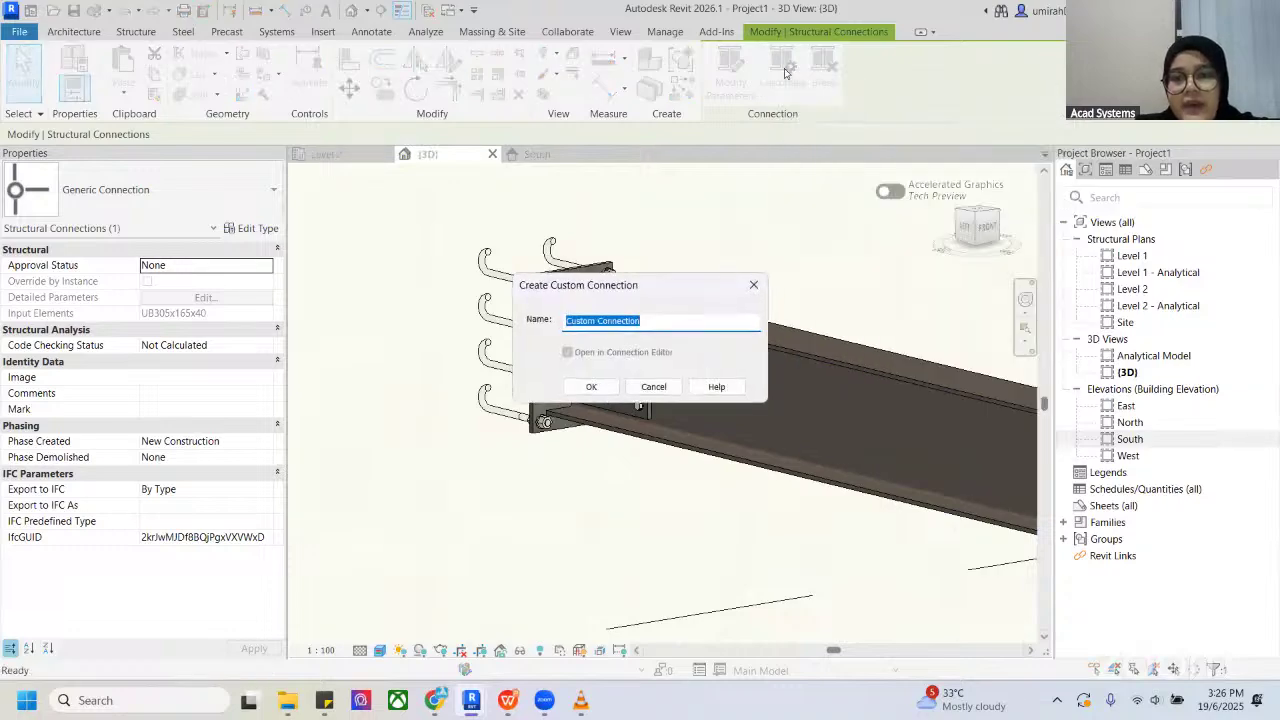
{"action": "left_click_drag", "start_coordinate": [573, 292], "coordinate": [570, 247]}
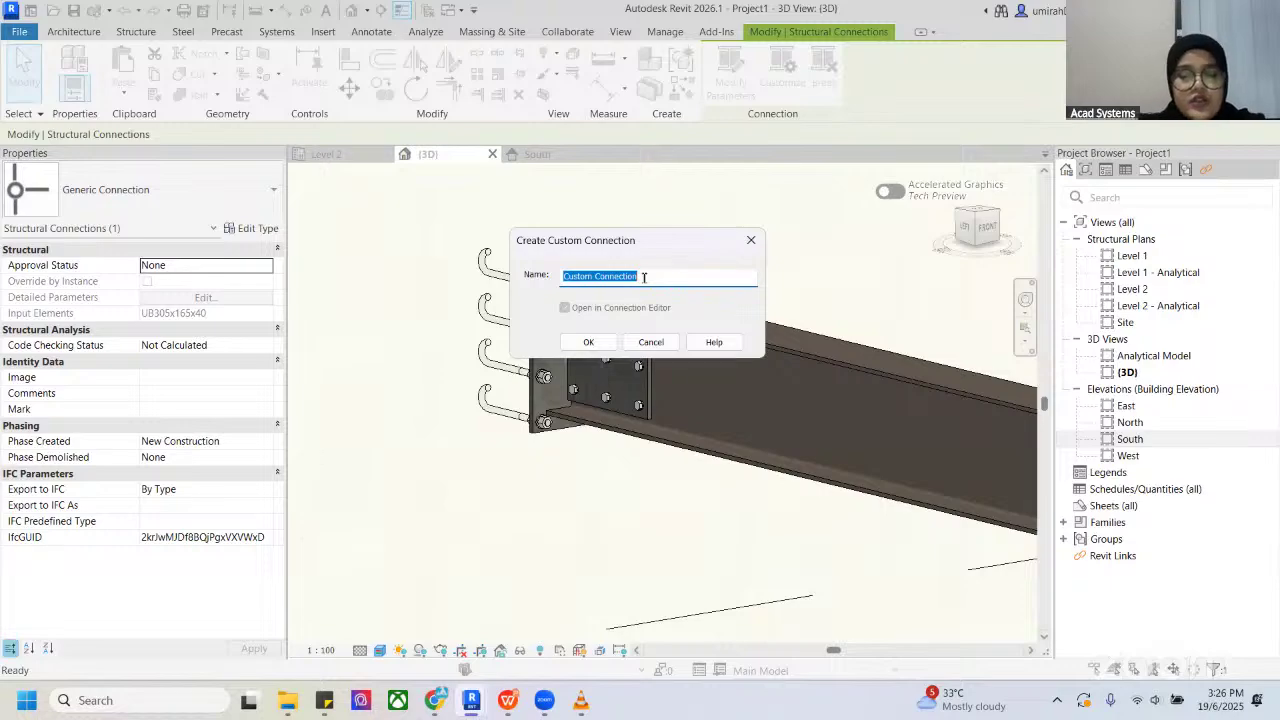
{"action": "type", "text": "Wall base with steel beam"}
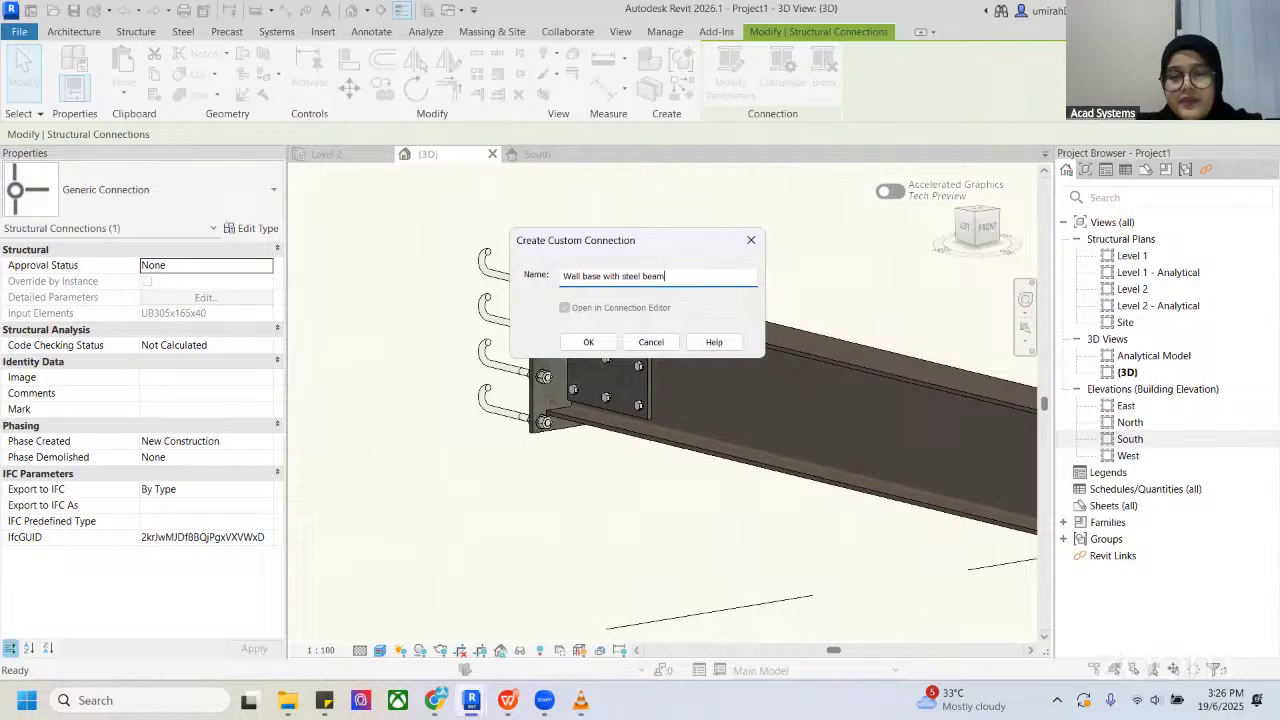
{"action": "left_click", "coordinate": [589, 342]}
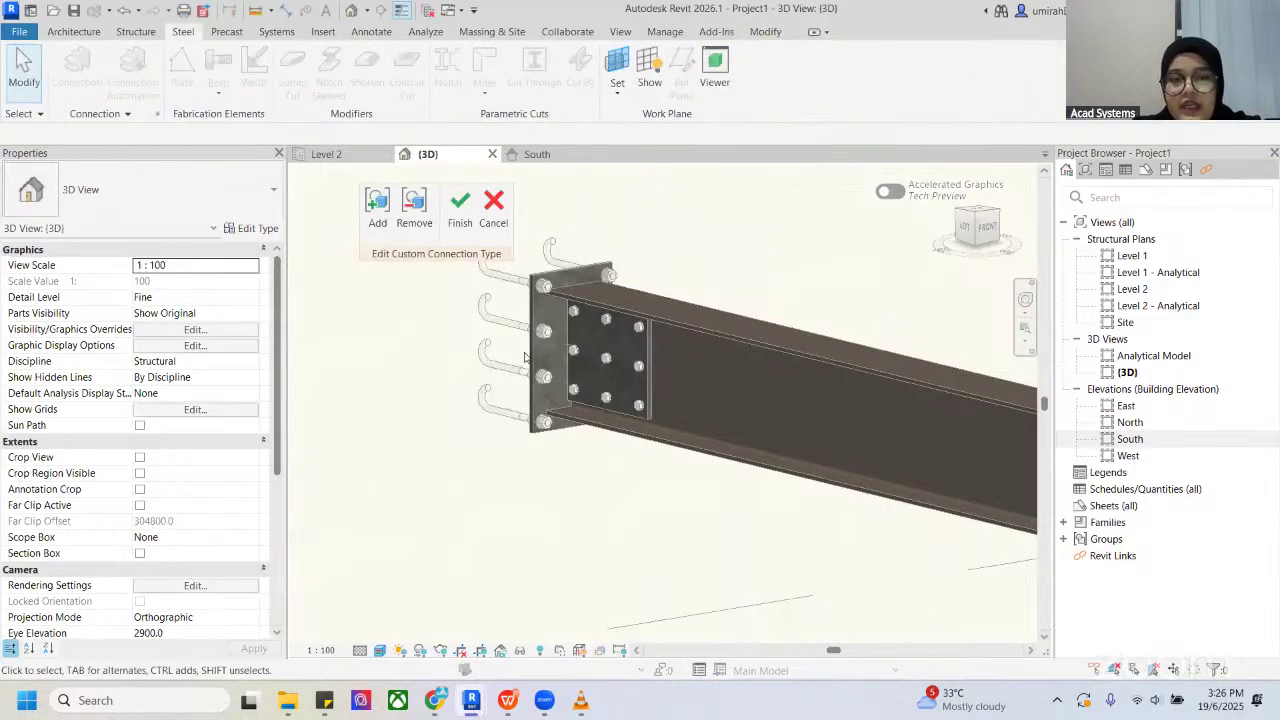
Step: Add the plates, bolts and anchors at the beam's wall end to the custom connection and finish editing the type
{"action": "left_click_drag", "start_coordinate": [392, 257], "coordinate": [349, 253]}
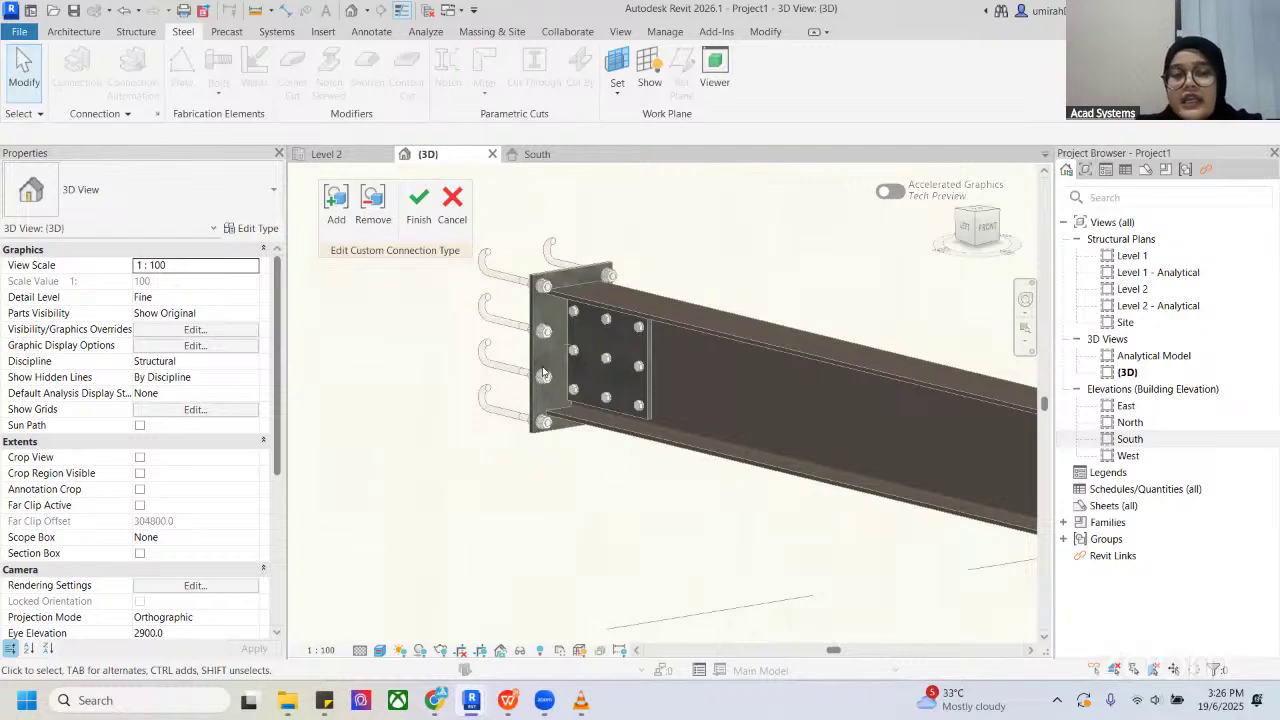
{"action": "left_click", "coordinate": [335, 200]}
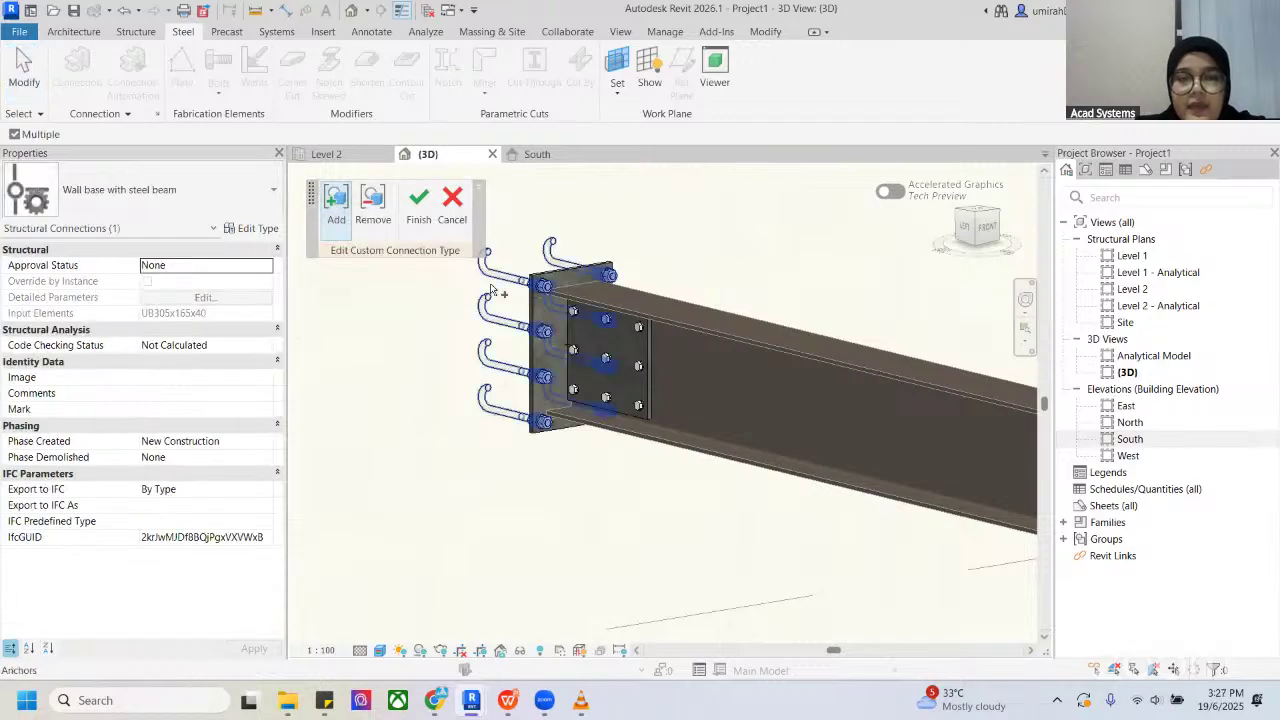
{"action": "scroll", "coordinate": [480, 267], "scroll_direction": "down", "scroll_amount": 4}
{"action": "left_click_drag", "start_coordinate": [513, 308], "coordinate": [634, 457]}
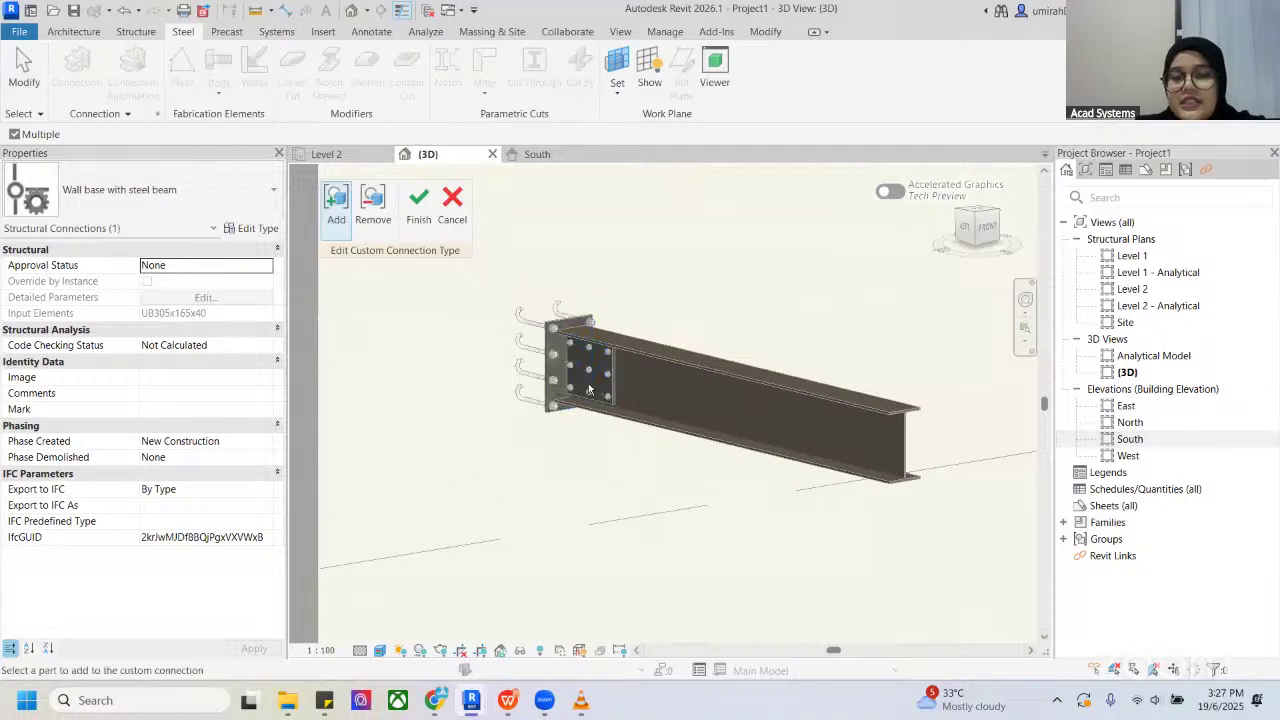
{"action": "left_click_drag", "start_coordinate": [502, 287], "coordinate": [638, 448]}
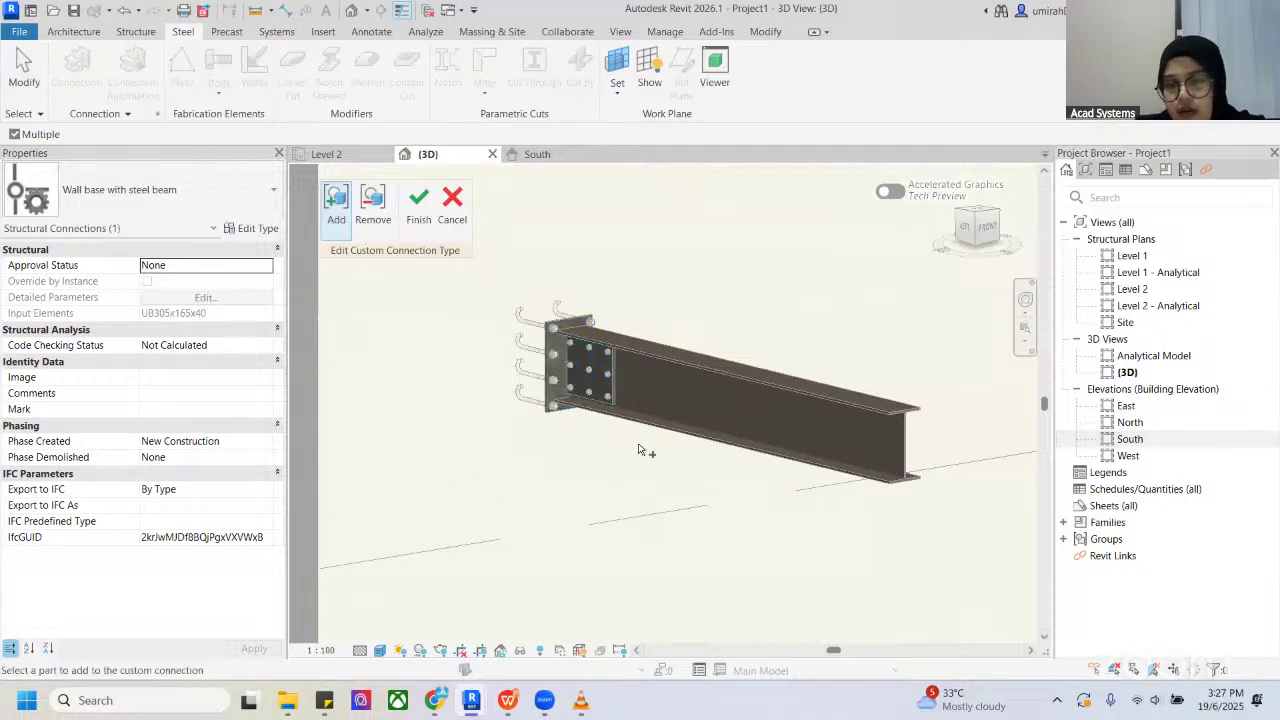
{"action": "scroll", "coordinate": [575, 375], "scroll_direction": "up", "scroll_amount": 5}
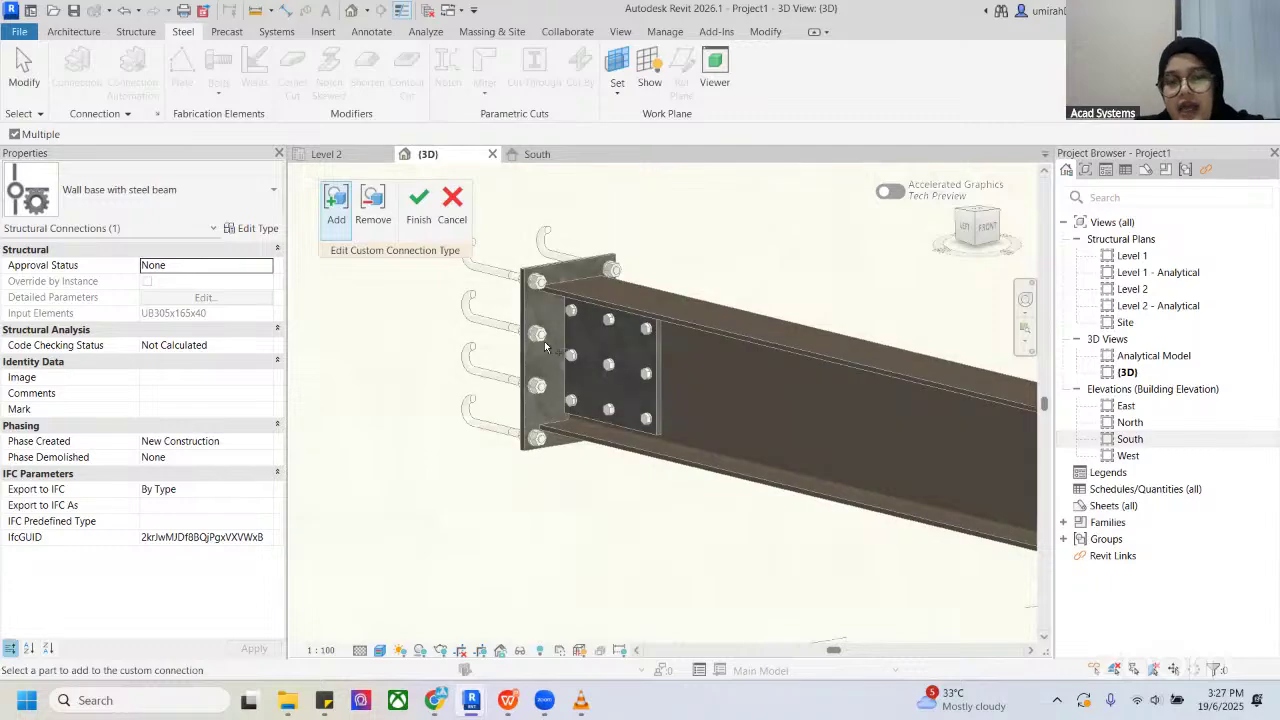
{"action": "scroll", "coordinate": [614, 370], "scroll_direction": "down", "scroll_amount": 4}
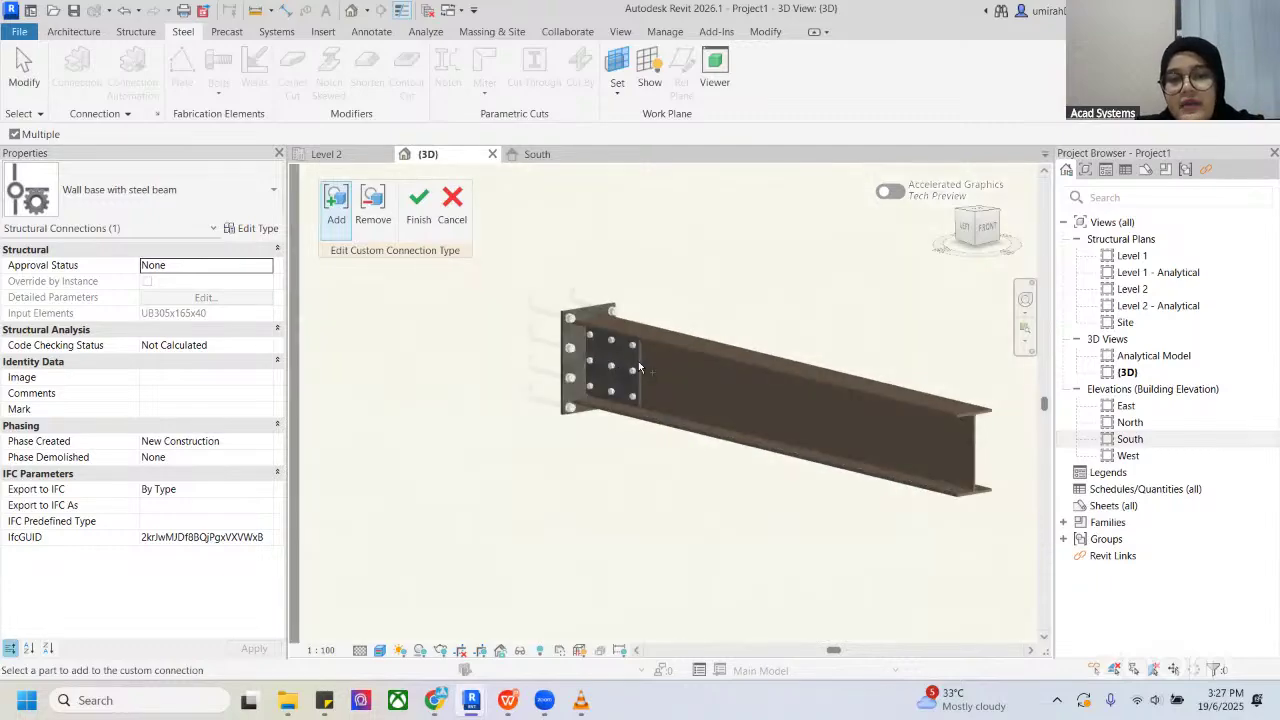
{"action": "middle_click_drag", "start_coordinate": [638, 361], "coordinate": [728, 374], "text": "shift"}
{"action": "left_click_drag", "start_coordinate": [510, 256], "coordinate": [754, 500]}
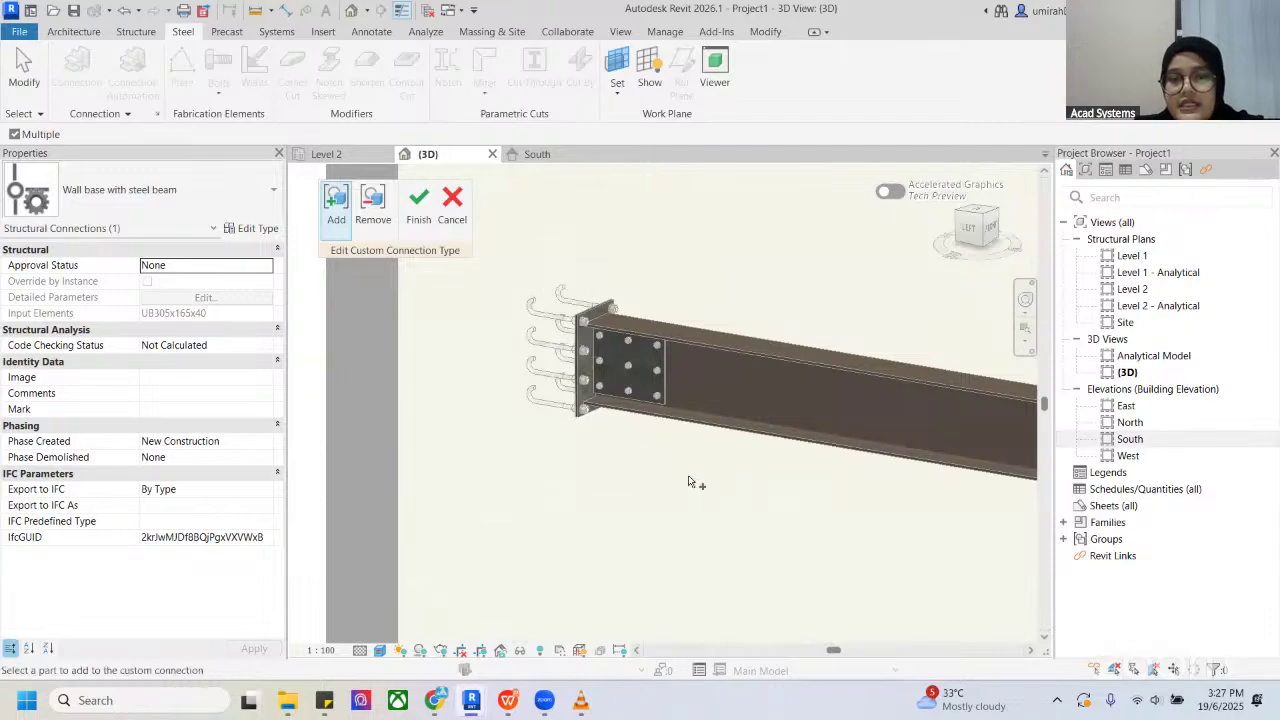
{"action": "middle_click_drag", "start_coordinate": [688, 476], "coordinate": [651, 466], "text": "shift"}
{"action": "left_click", "coordinate": [432, 222]}
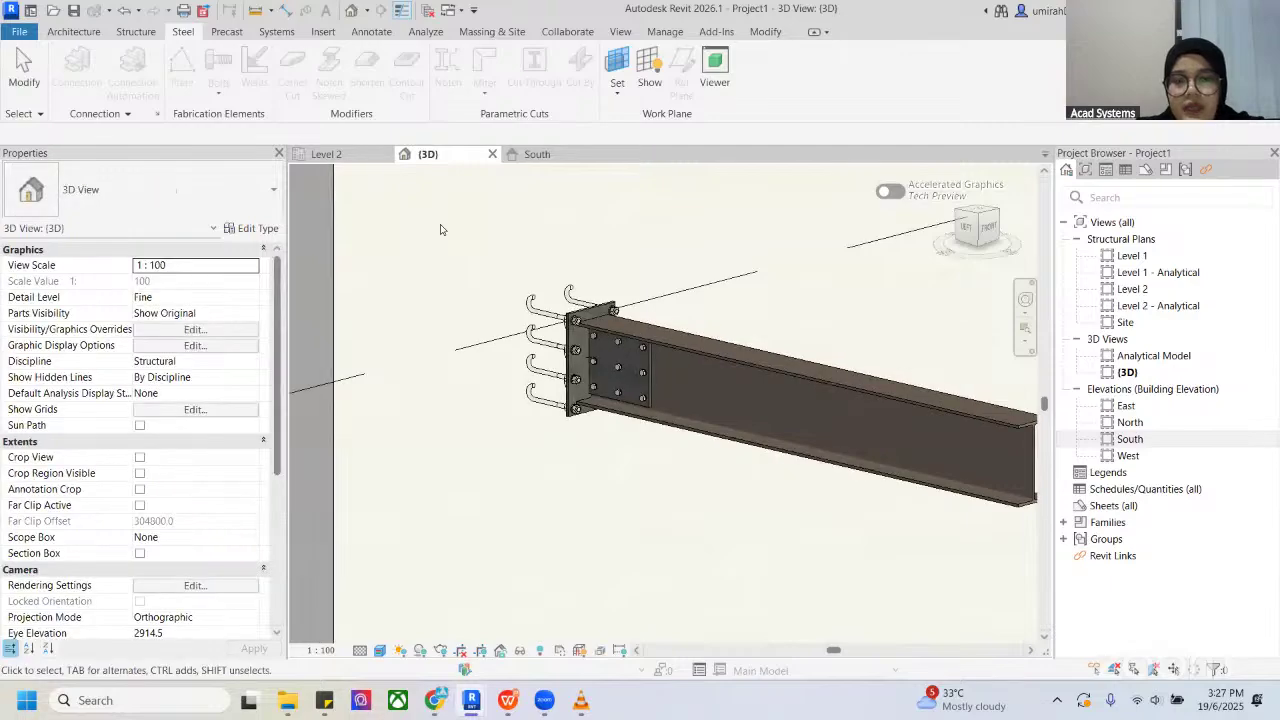
Step: Select the custom connection in the 3D view to check that its plates, bolts and anchors are grouped together
{"action": "left_click", "coordinate": [604, 360]}
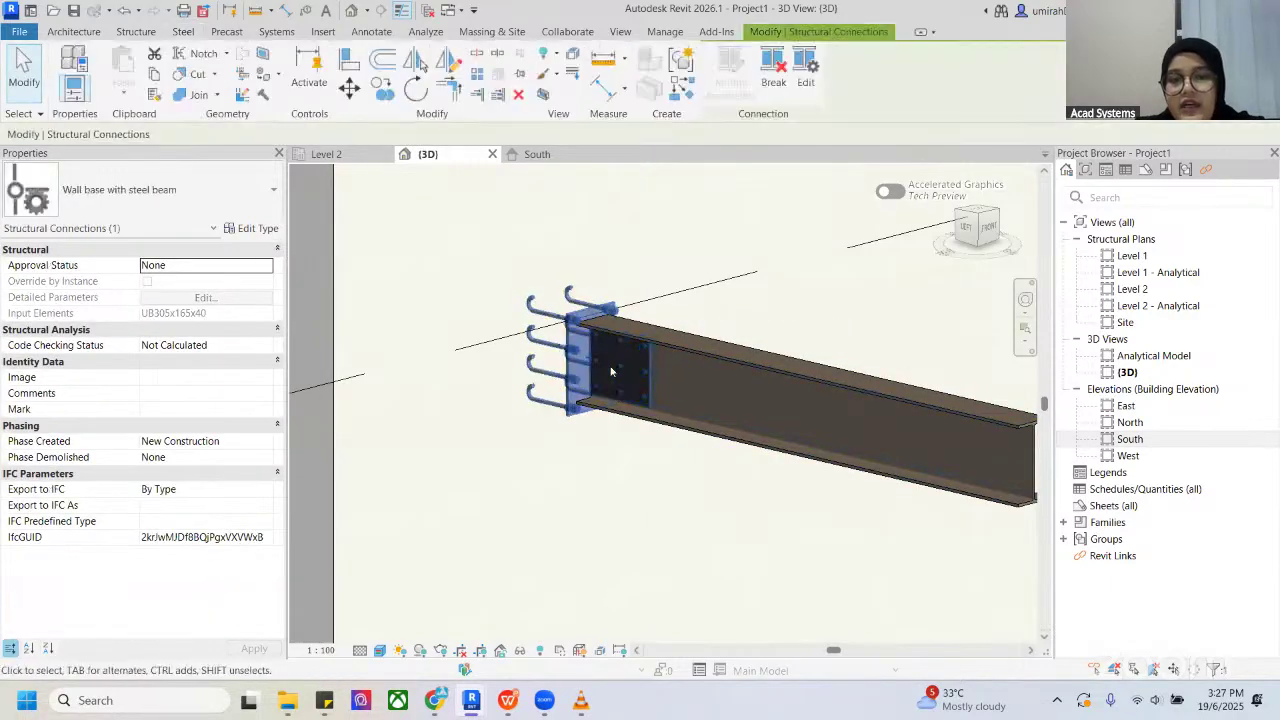
{"action": "middle_click_drag", "start_coordinate": [620, 370], "coordinate": [489, 326], "text": "shift"}
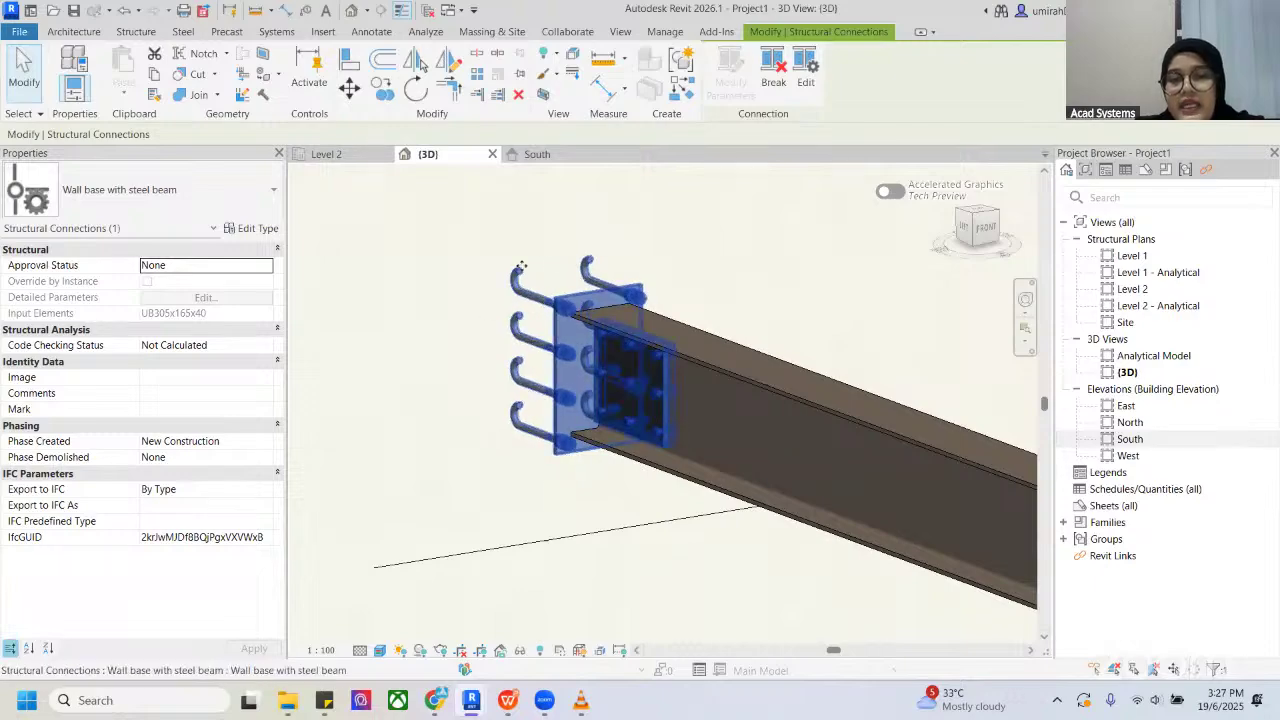
{"action": "key", "text": "Escape"}
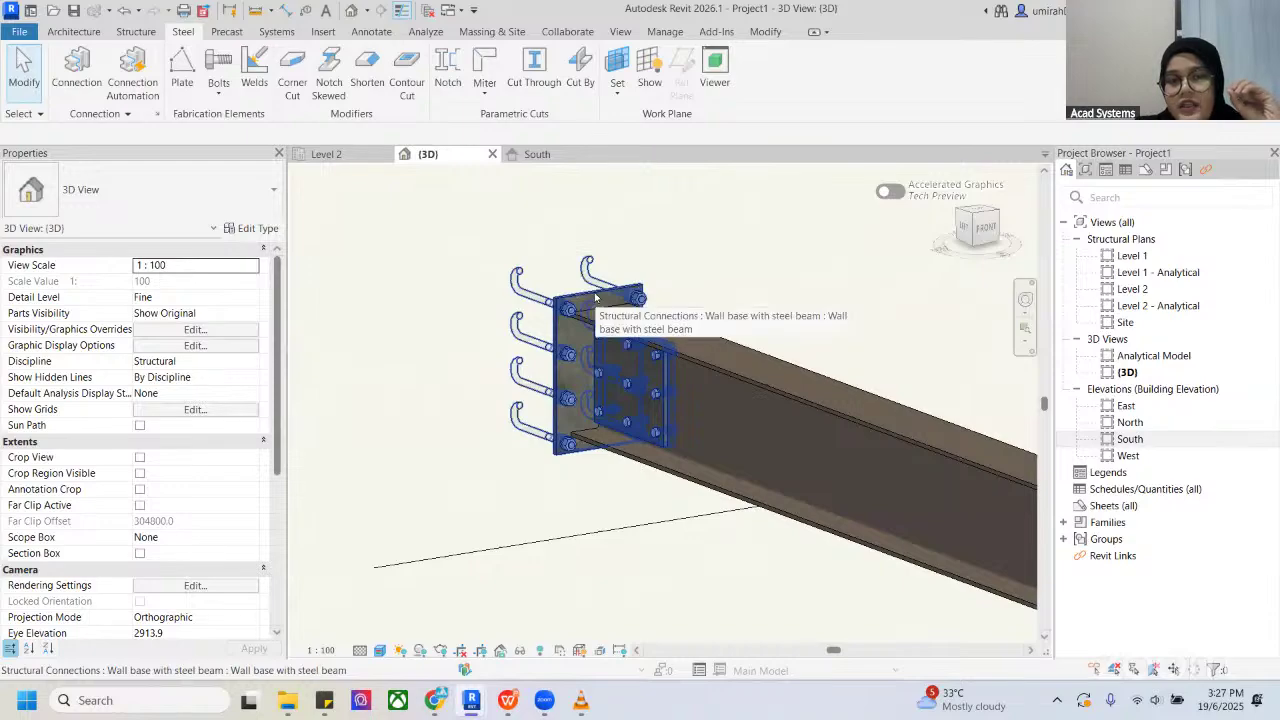
{"action": "left_click", "coordinate": [595, 330]}
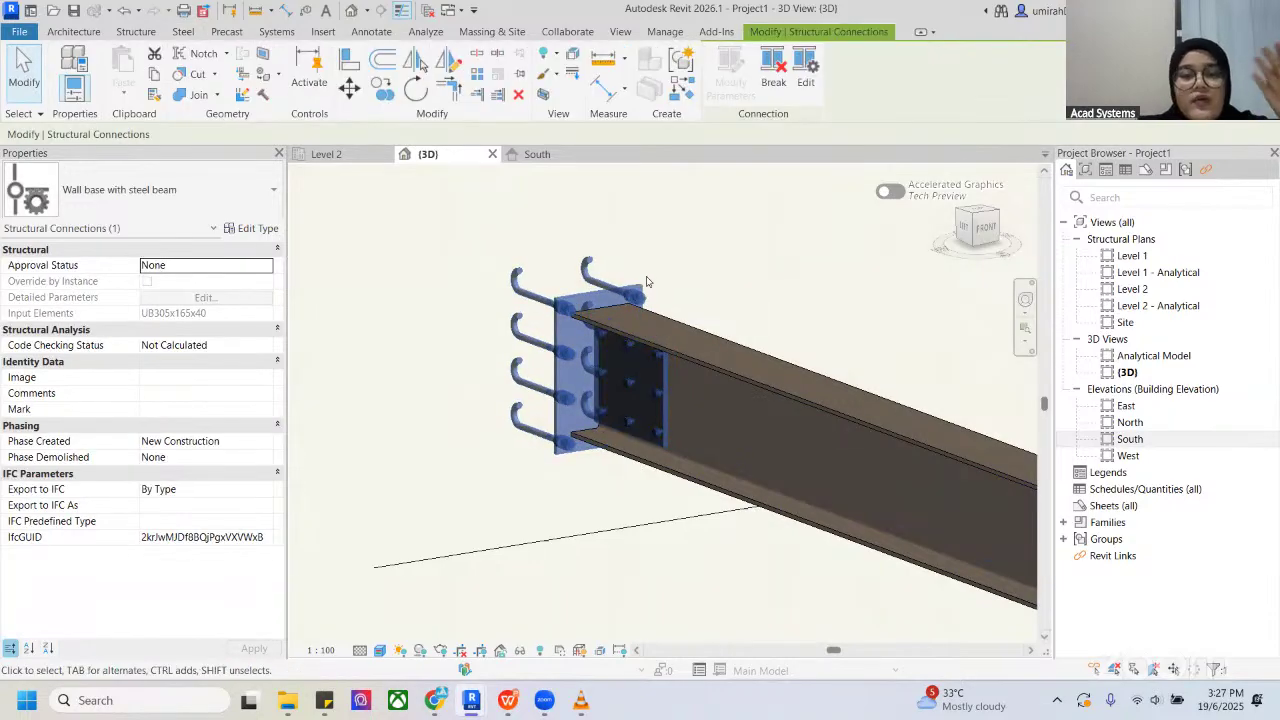
{"action": "key", "text": "Escape"}
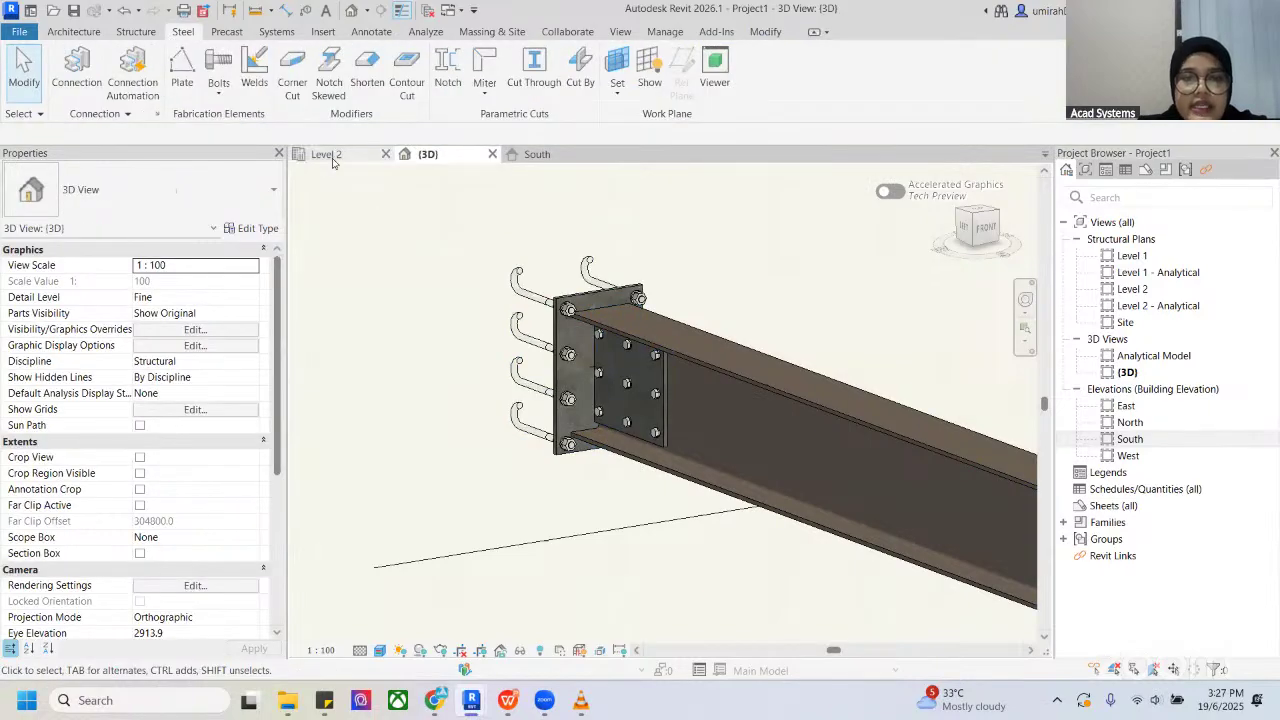
Step: In the Level 2 plan, create a similar UB305x165x40 beam about 1900 mm long, perpendicular to the wall and about 1088 mm right of the existing beam
{"action": "left_click", "coordinate": [326, 154]}
{"action": "scroll", "coordinate": [535, 353], "scroll_direction": "down", "scroll_amount": 3}
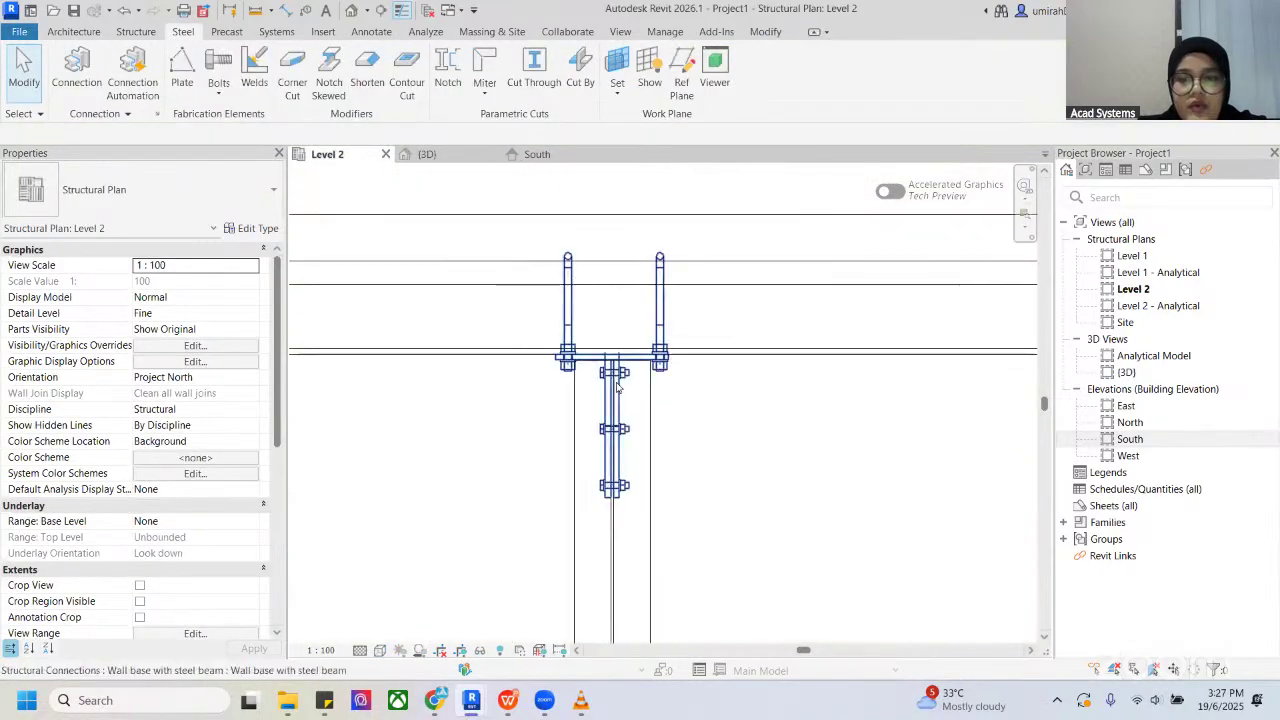
{"action": "left_click", "coordinate": [541, 362]}
{"action": "key", "text": "c"}
{"action": "key", "text": "s"}
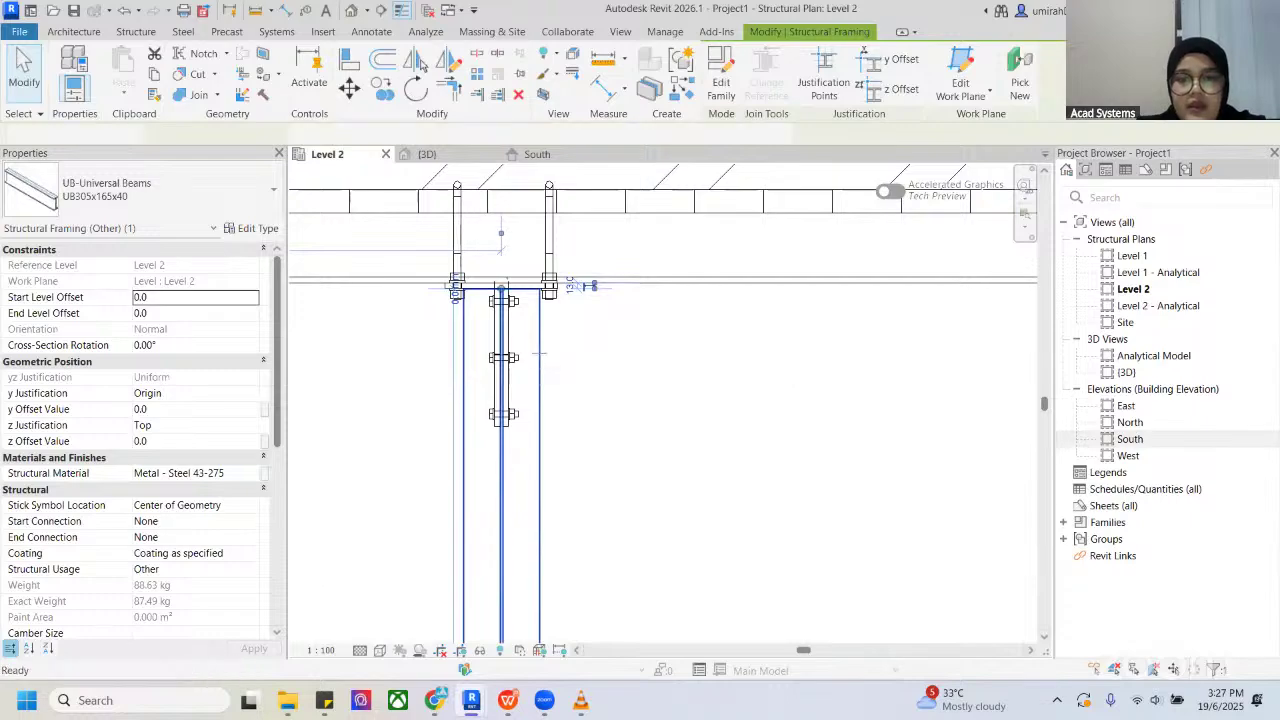
{"action": "scroll", "coordinate": [718, 355], "scroll_direction": "down", "scroll_amount": 3}
{"action": "middle_click_drag", "start_coordinate": [719, 355], "coordinate": [581, 314]}
{"action": "scroll", "coordinate": [581, 314], "scroll_direction": "down", "scroll_amount": 2}
{"action": "left_click", "coordinate": [656, 540]}
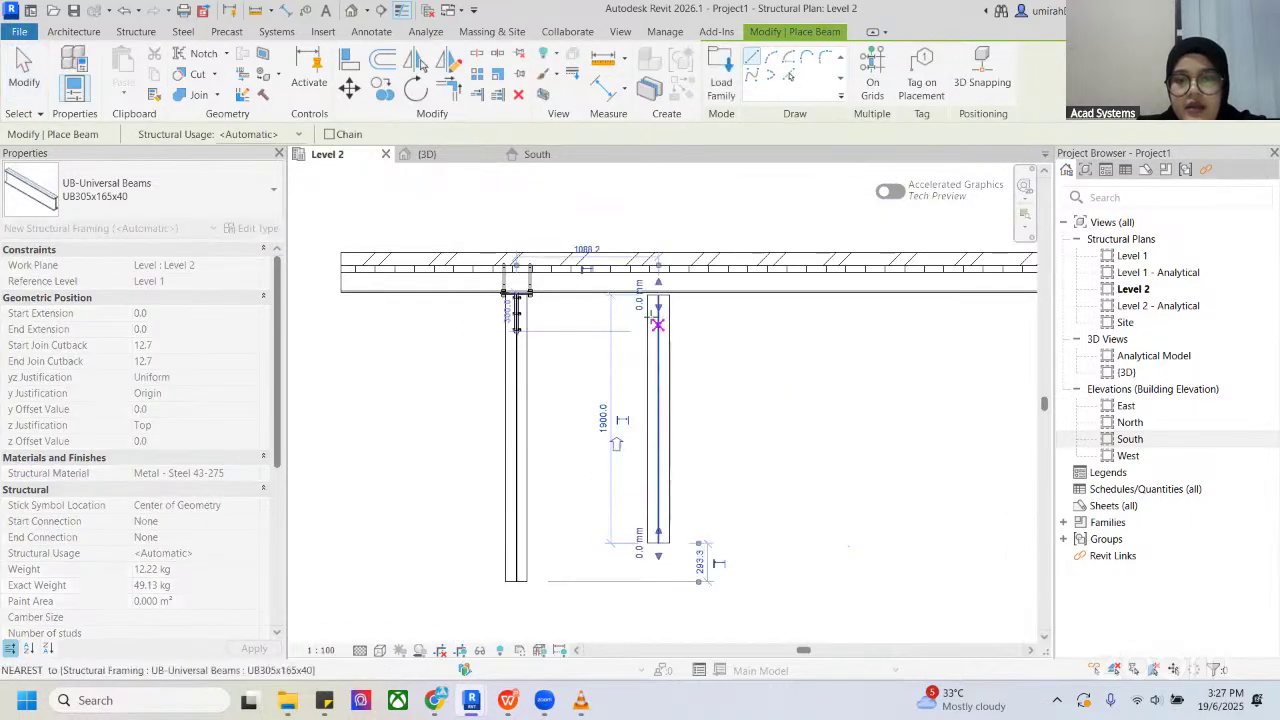
{"action": "left_click", "coordinate": [651, 316]}
{"action": "key", "text": "Escape"}
{"action": "key", "text": "Escape"}
{"action": "scroll", "coordinate": [600, 300], "scroll_direction": "up", "scroll_amount": 1}
{"action": "scroll", "coordinate": [483, 311], "scroll_direction": "up", "scroll_amount": 1}
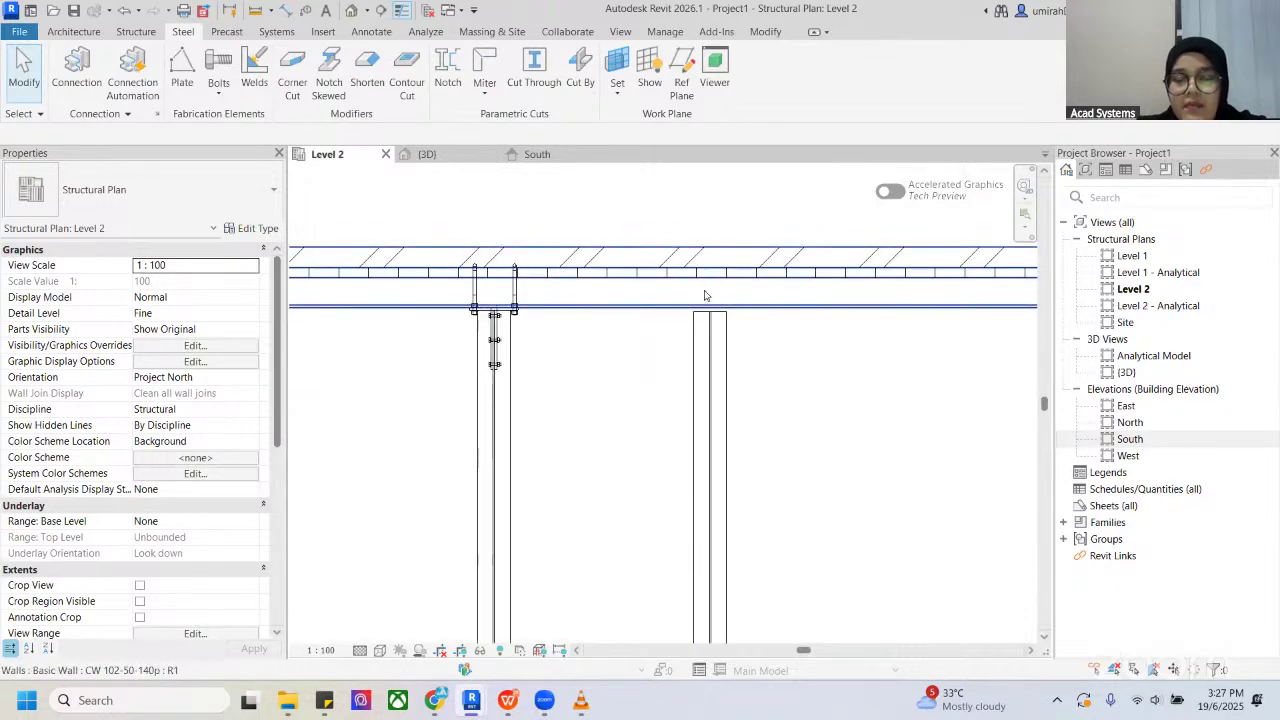
{"action": "middle_click_drag", "start_coordinate": [706, 289], "coordinate": [618, 290]}
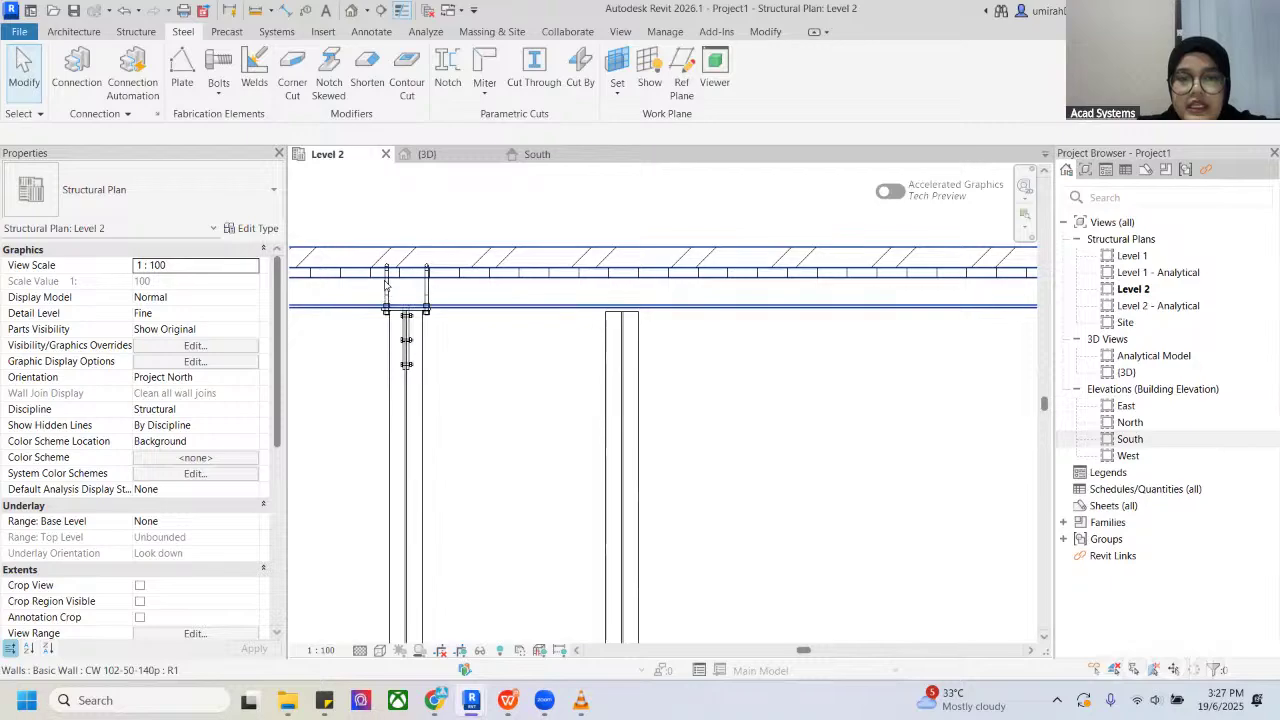
{"action": "scroll", "coordinate": [440, 285], "scroll_direction": "up", "scroll_amount": 3}
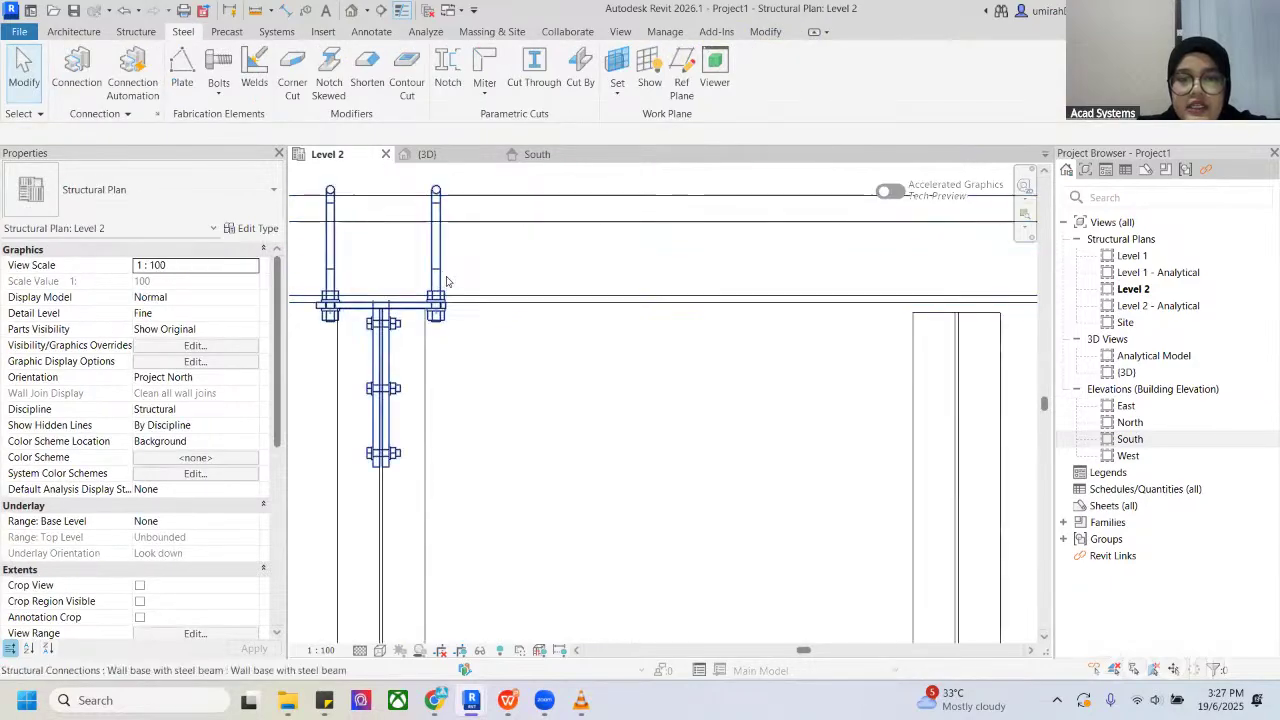
Step: Try to place another "Wall base with steel beam" connection between the second beam and the wall in the Level 2 plan
{"action": "left_click", "coordinate": [445, 282]}
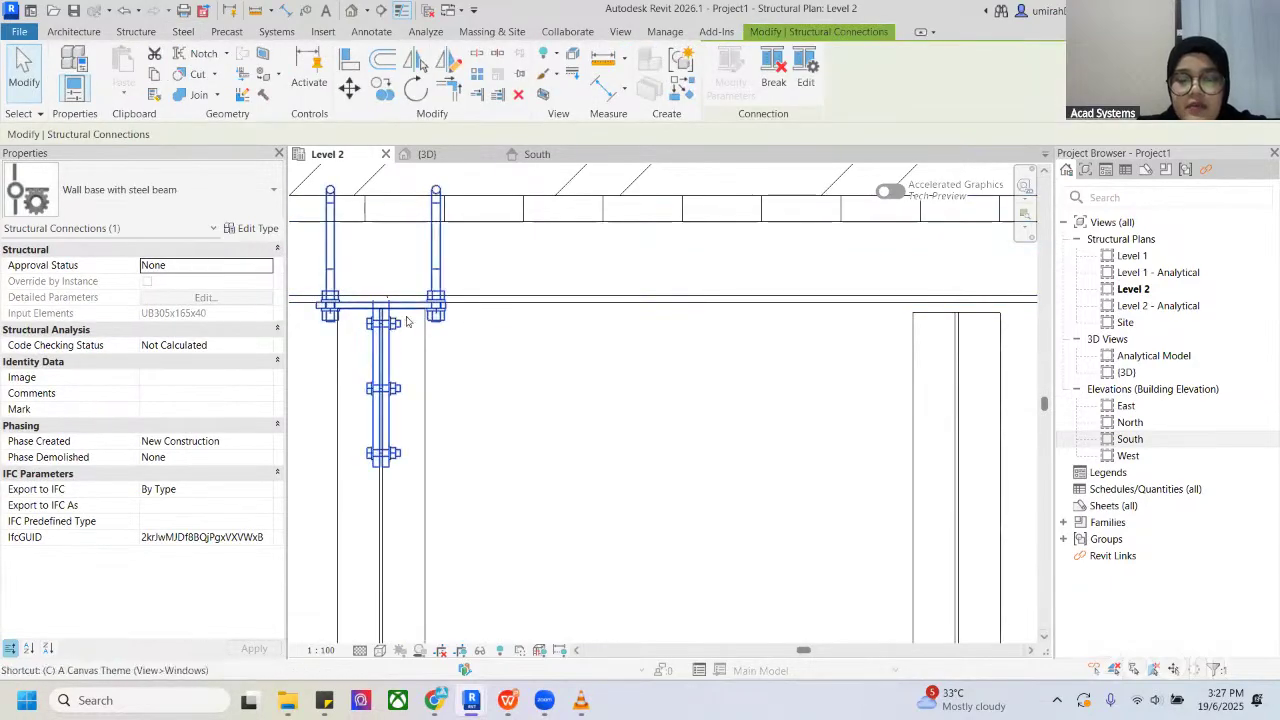
{"action": "key", "text": "s"}
{"action": "scroll", "coordinate": [603, 323], "scroll_direction": "down", "scroll_amount": 3}
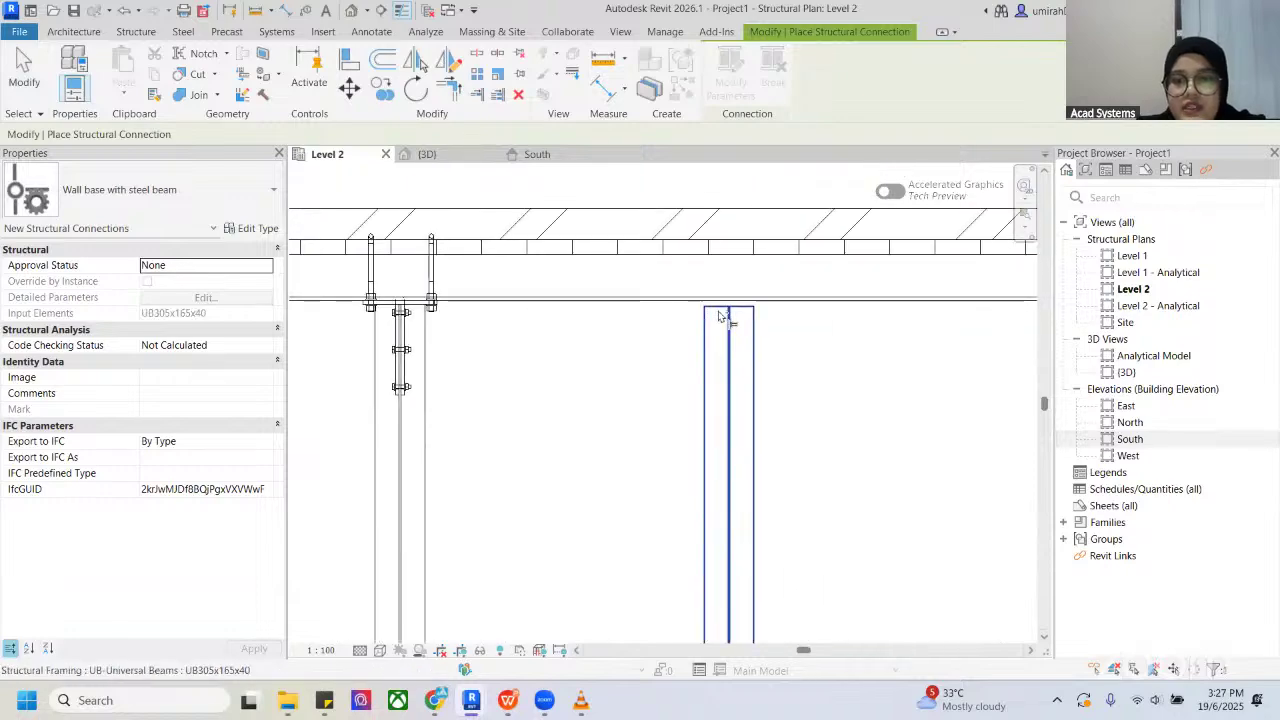
{"action": "left_click", "coordinate": [755, 252]}
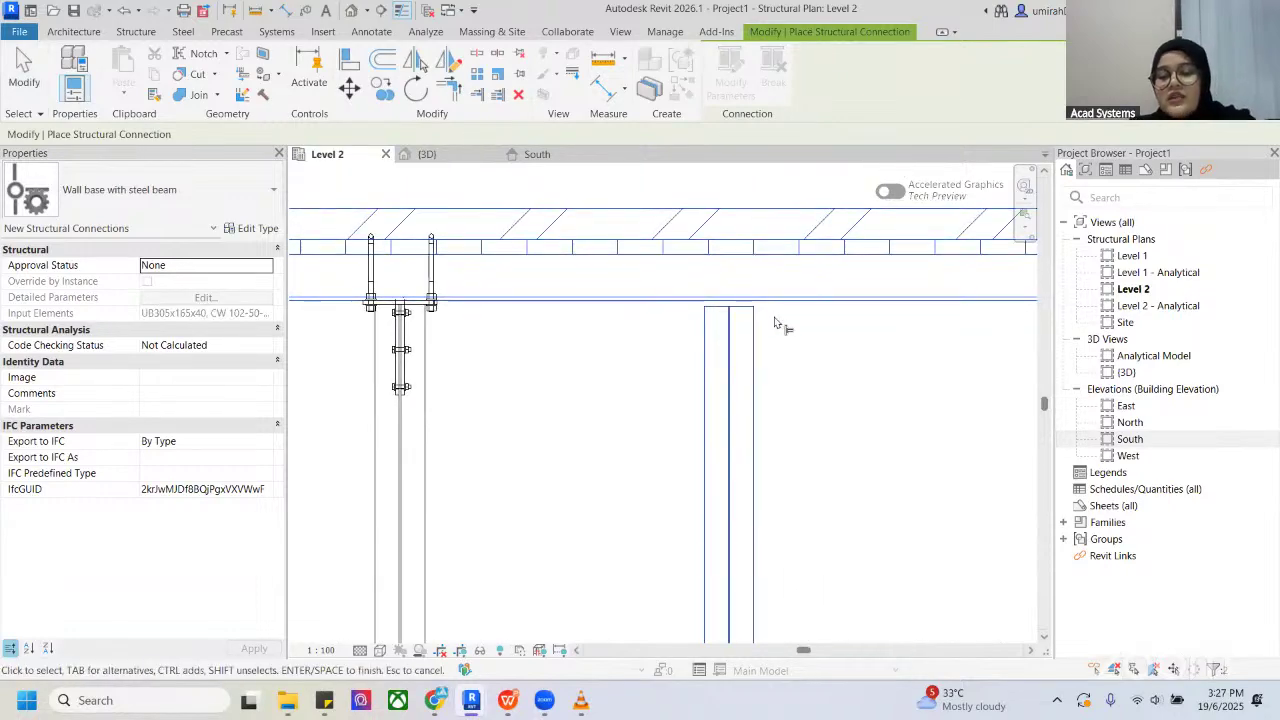
{"action": "key", "text": "Return"}
Step: Select the newly placed connection at the second beam's wall end in the 3D view and examine it
{"action": "left_click", "coordinate": [427, 154]}
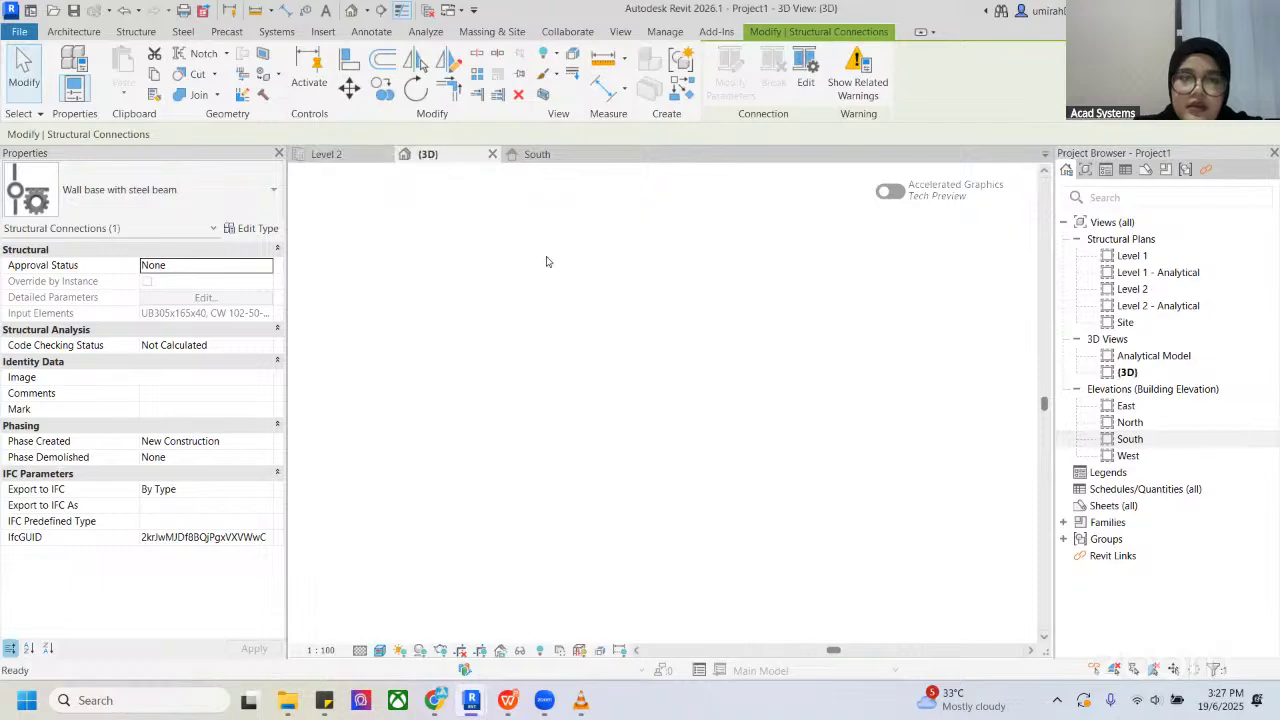
{"action": "key", "text": "Escape"}
{"action": "scroll", "coordinate": [606, 300], "scroll_direction": "down", "scroll_amount": 2}
{"action": "mouse_move", "coordinate": [606, 300]}
{"action": "middle_mouse_down", "text": "shift"}
{"action": "mouse_move", "coordinate": [555, 308]}
{"action": "mouse_move", "coordinate": [620, 310]}
{"action": "middle_mouse_up", "text": "shift"}
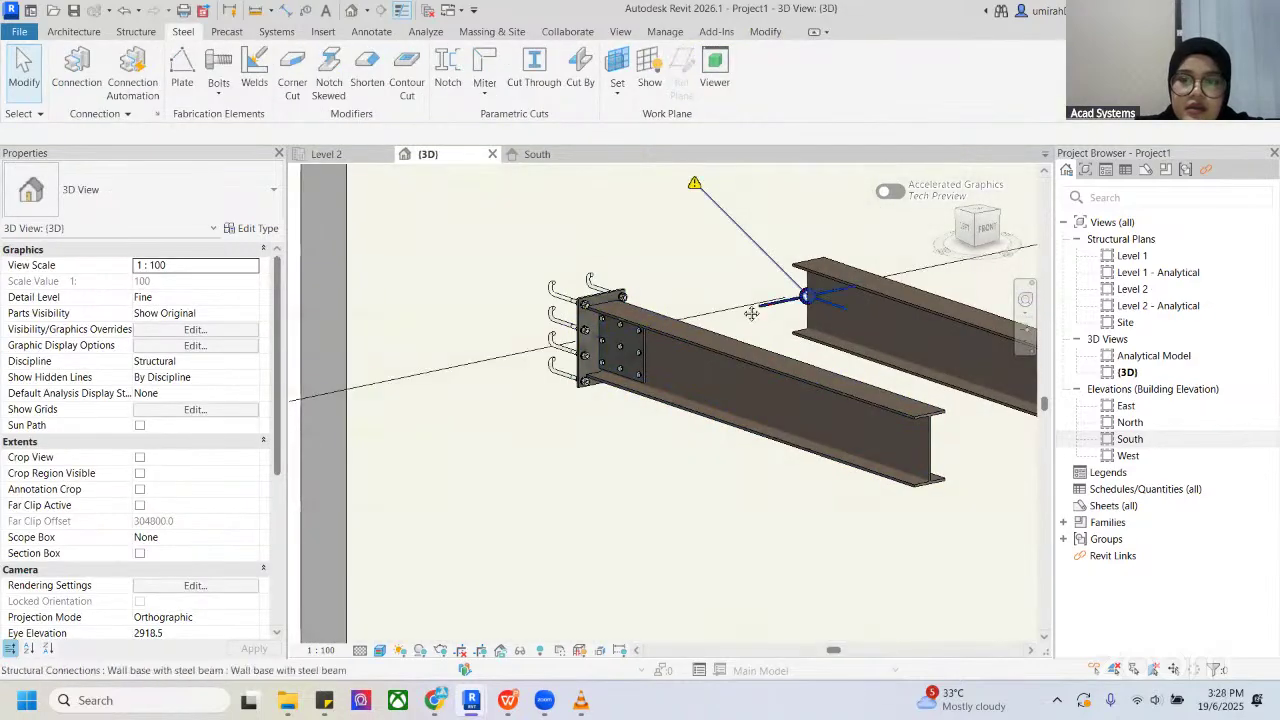
{"action": "middle_click_drag", "start_coordinate": [760, 310], "coordinate": [585, 312]}
{"action": "left_click", "coordinate": [627, 303]}
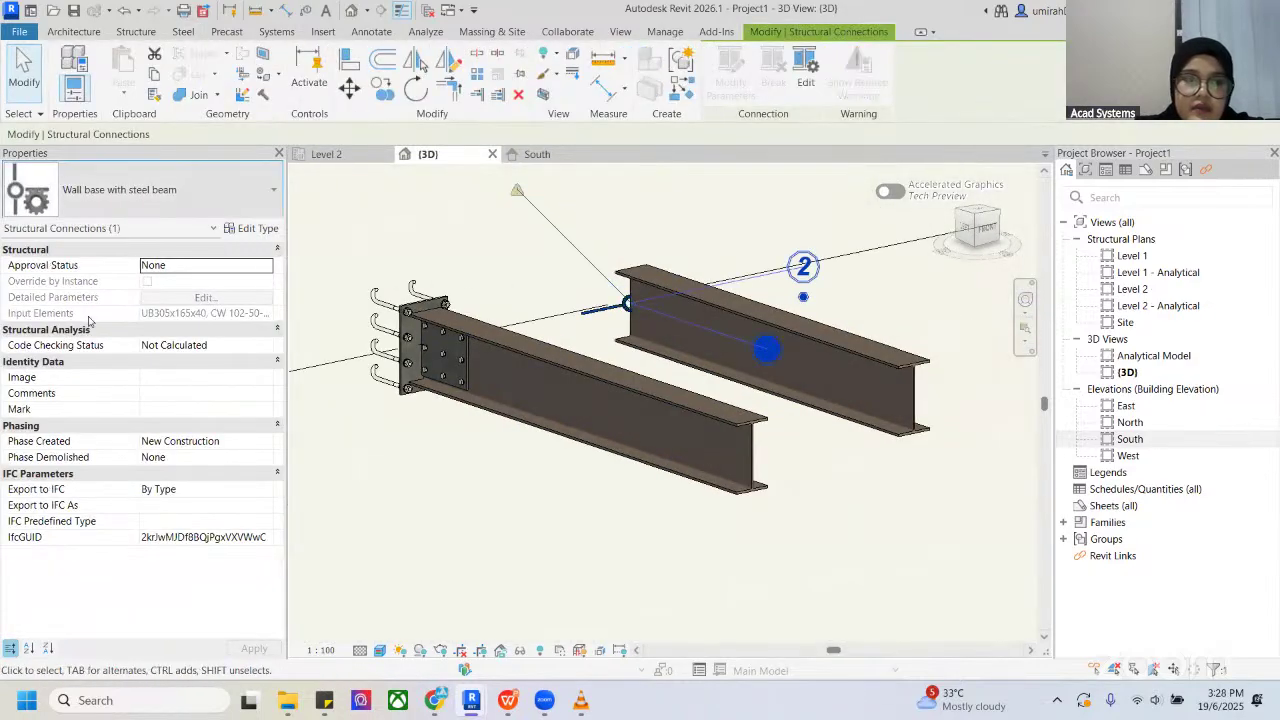
{"action": "left_click", "coordinate": [224, 207]}
{"action": "key", "text": "Escape"}
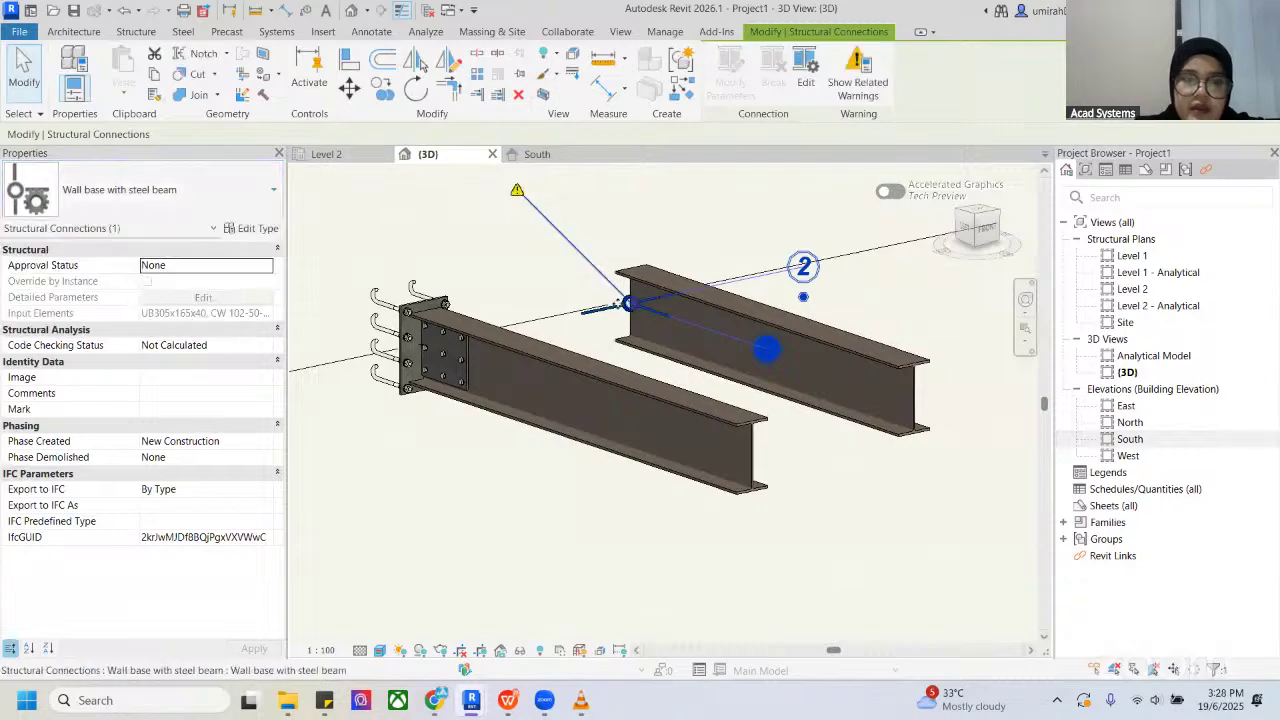
{"action": "key", "text": "Escape"}
Step: Try changing the order of the new connection's connected elements, and delete this connection from the second beam
{"action": "left_click", "coordinate": [636, 306]}
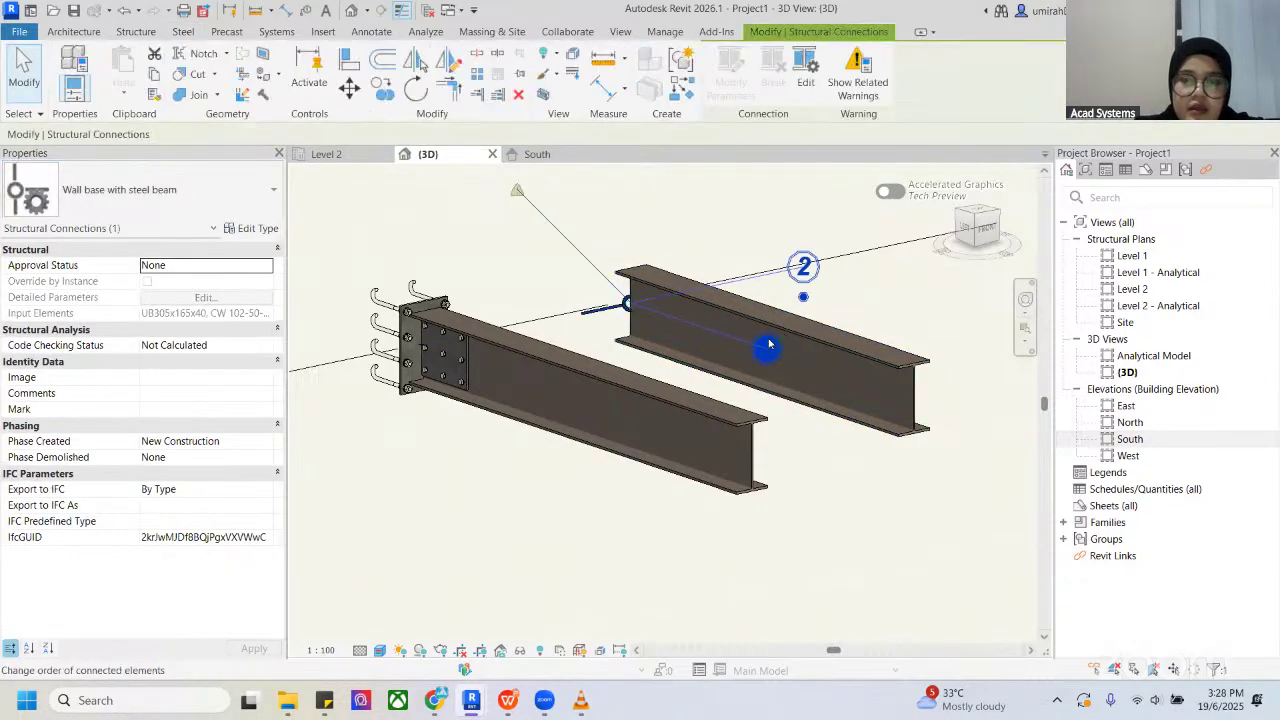
{"action": "left_click", "coordinate": [613, 317]}
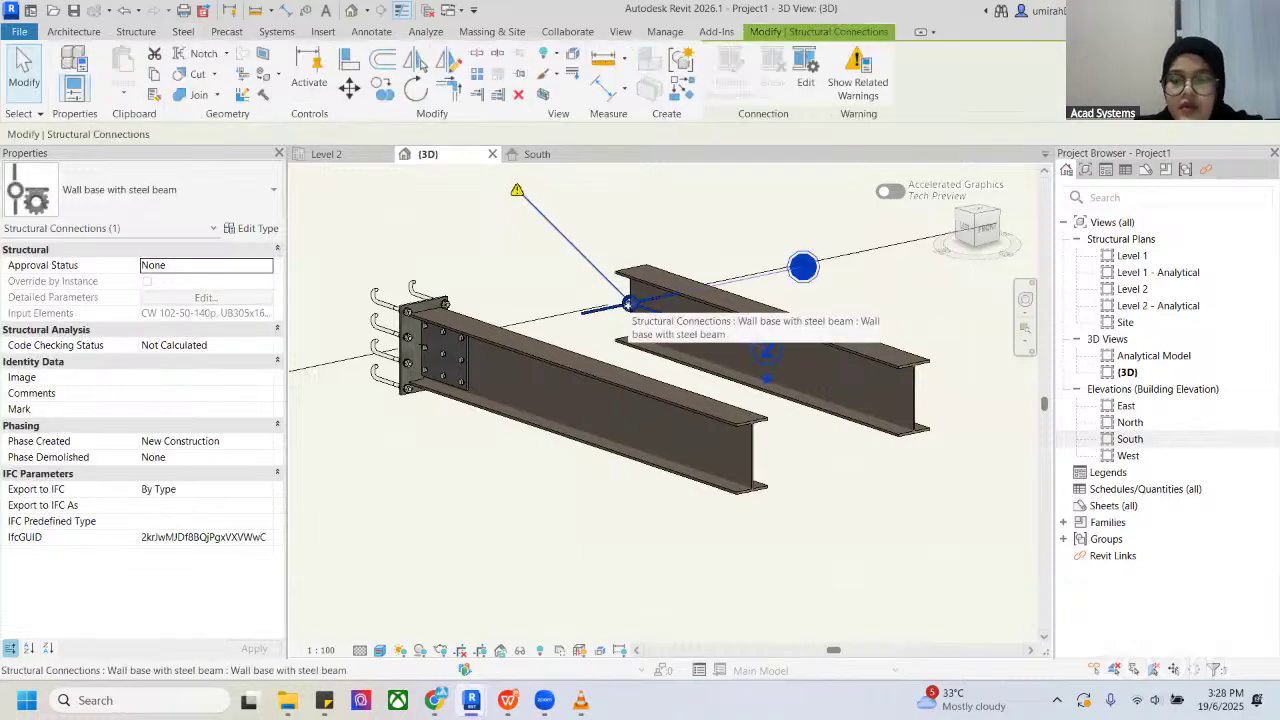
{"action": "key", "text": "Delete"}
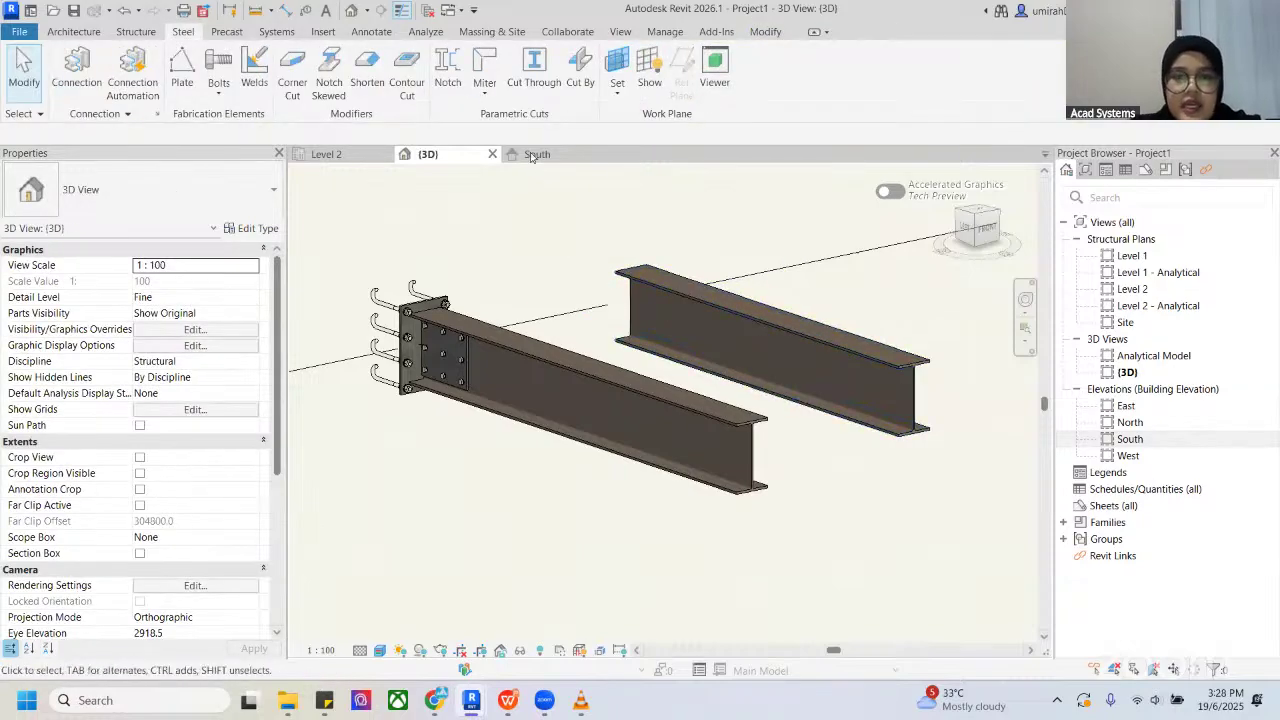
Step: In the Level 2 plan, copy the first beam's "Wall base with steel beam" connection to the second beam's wall end
{"action": "left_click", "coordinate": [326, 154]}
{"action": "scroll", "coordinate": [420, 325], "scroll_direction": "up", "scroll_amount": 3}
{"action": "left_click", "coordinate": [420, 325]}
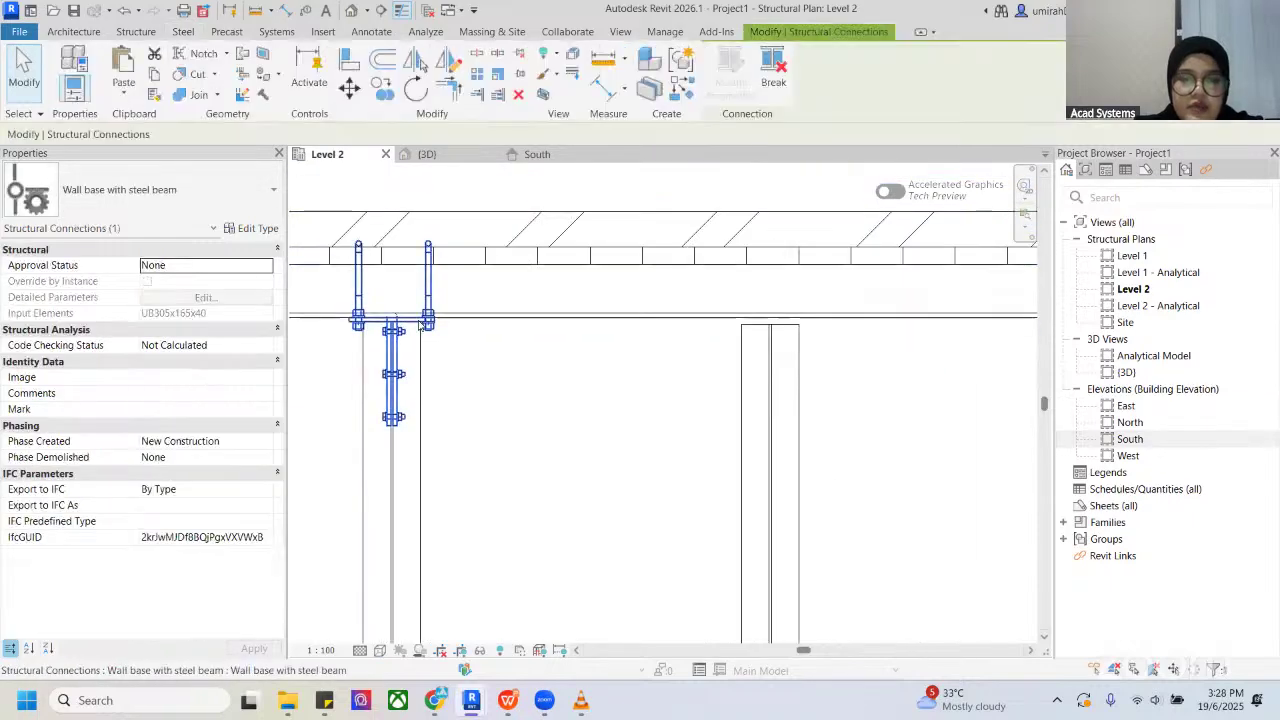
{"action": "key", "text": "c"}
{"action": "key", "text": "o"}
{"action": "left_click", "coordinate": [391, 322]}
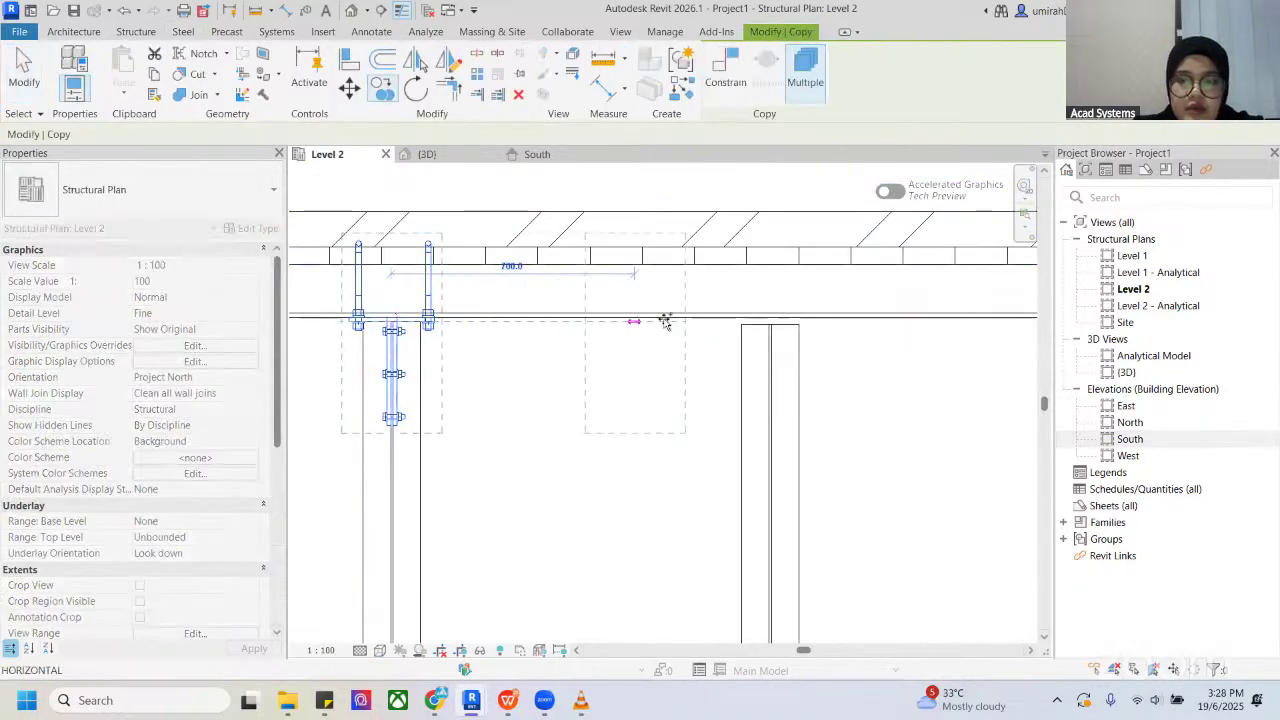
{"action": "left_click", "coordinate": [772, 325]}
{"action": "scroll", "coordinate": [780, 370], "scroll_direction": "up", "scroll_amount": 3}
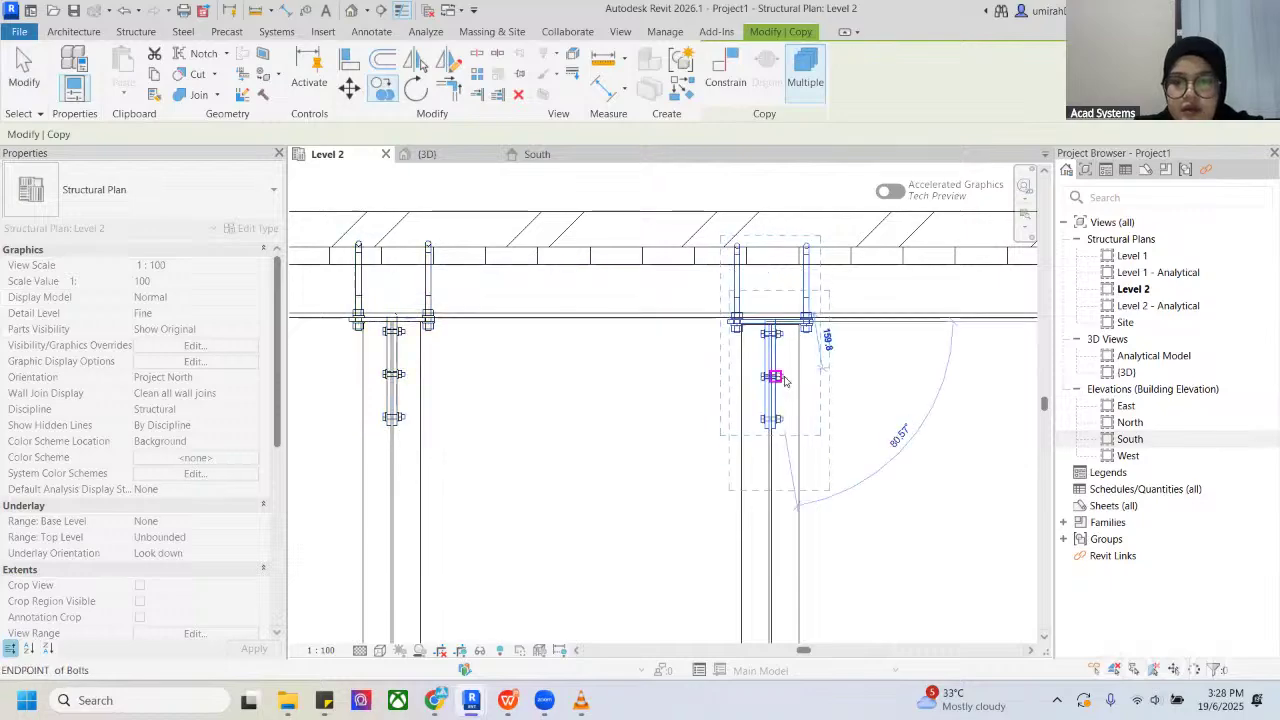
{"action": "key", "text": "Escape"}
{"action": "scroll", "coordinate": [790, 368], "scroll_direction": "down", "scroll_amount": 3}
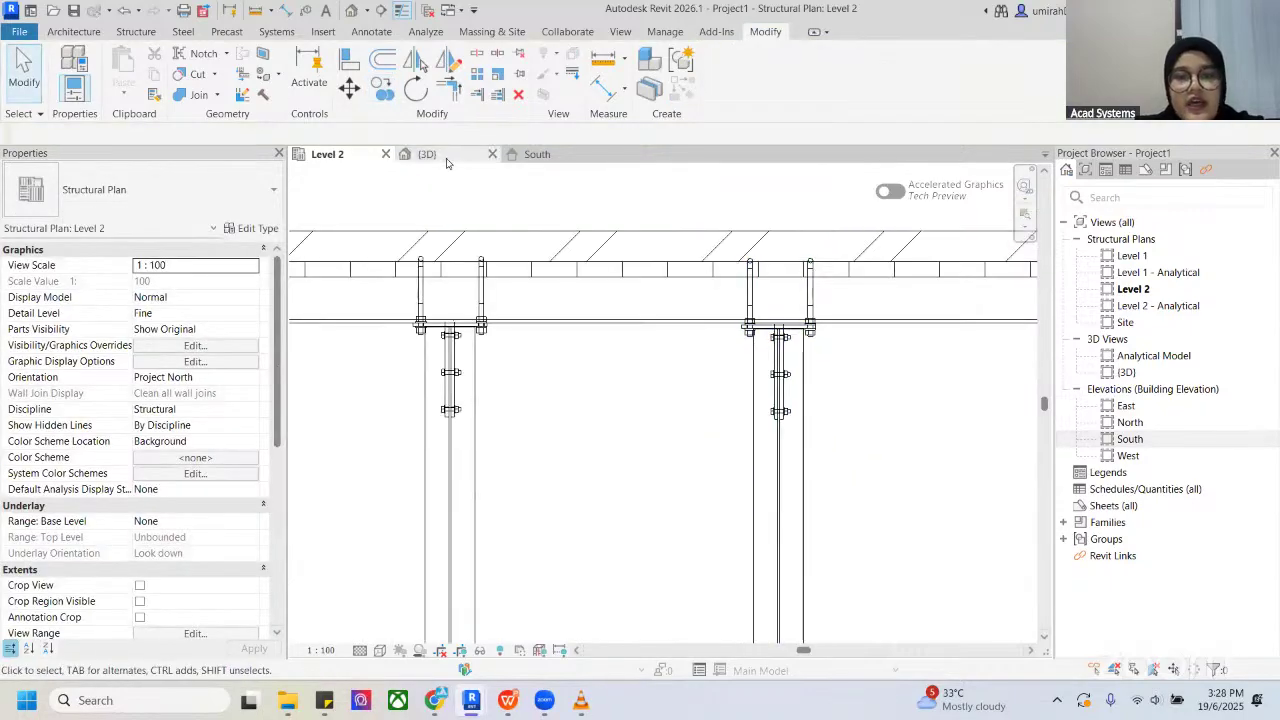
Step: In the 3D view, examine the copied connection's plates, bolts and anchors from both sides and select it to check its grouping
{"action": "left_click", "coordinate": [427, 154]}
{"action": "middle_click_drag", "start_coordinate": [660, 300], "coordinate": [562, 286], "text": "shift"}
{"action": "scroll", "coordinate": [690, 340], "scroll_direction": "up", "scroll_amount": 3}
{"action": "middle_click_drag", "start_coordinate": [668, 388], "coordinate": [633, 288]}
{"action": "scroll", "coordinate": [651, 298], "scroll_direction": "down", "scroll_amount": 2}
{"action": "scroll", "coordinate": [716, 290], "scroll_direction": "down", "scroll_amount": 2}
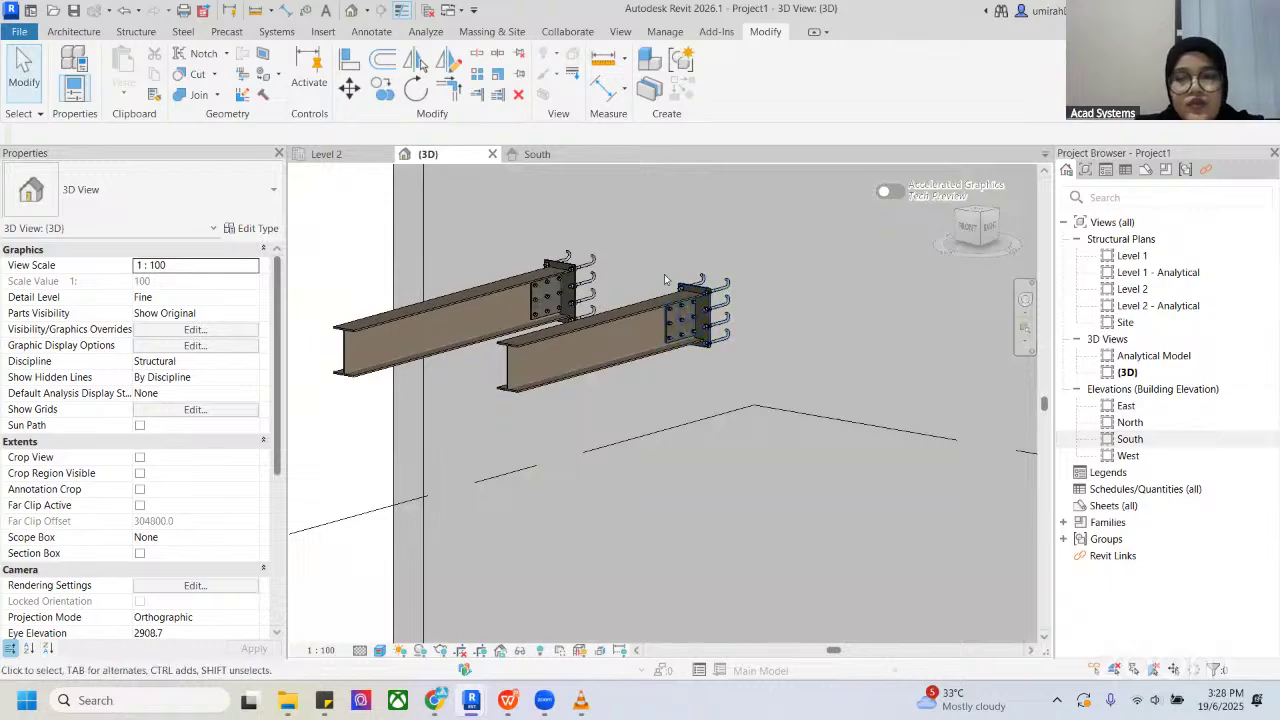
{"action": "scroll", "coordinate": [665, 275], "scroll_direction": "down", "scroll_amount": 2}
{"action": "scroll", "coordinate": [666, 275], "scroll_direction": "up", "scroll_amount": 6}
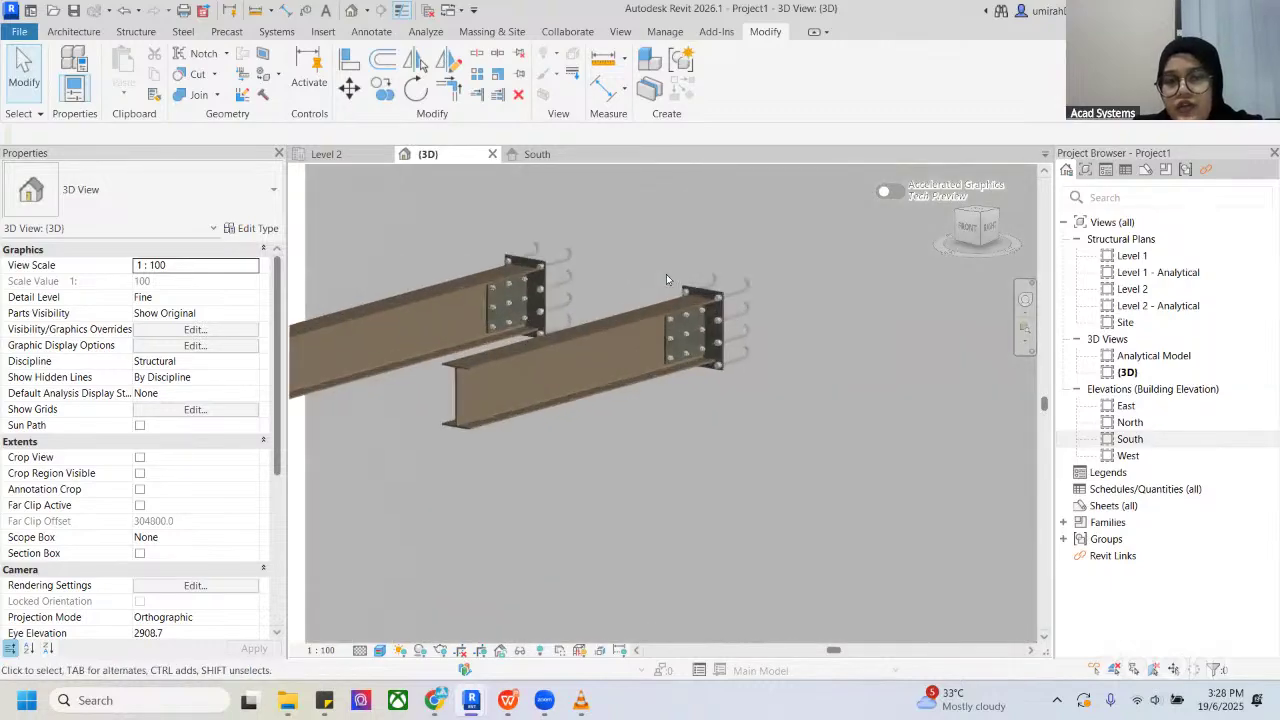
{"action": "middle_click_drag", "start_coordinate": [730, 330], "coordinate": [753, 332], "text": "shift"}
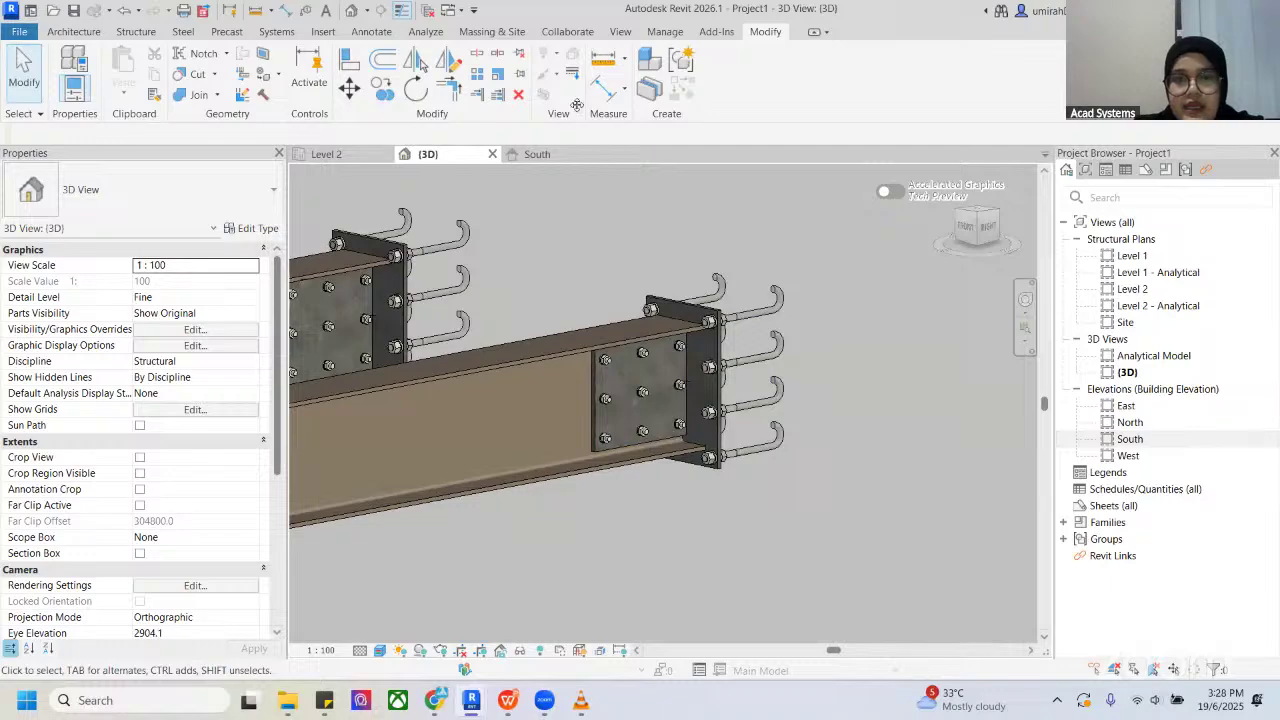
{"action": "left_click", "coordinate": [641, 366]}
{"action": "middle_click_drag", "start_coordinate": [641, 366], "coordinate": [864, 346], "text": "shift"}
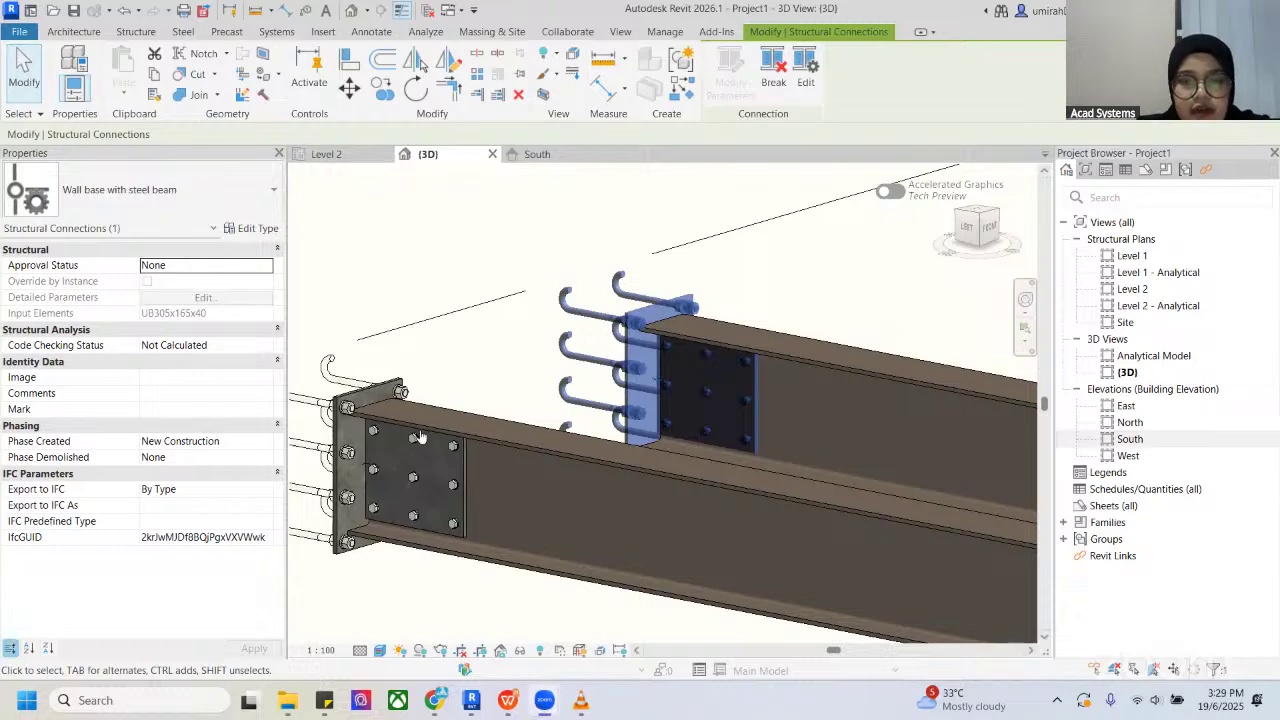
{"action": "scroll", "coordinate": [424, 440], "scroll_direction": "up", "scroll_amount": 6}
Step: Start editing the custom connection type from the first beam's connection and select the bolt group on its web plate
{"action": "left_click", "coordinate": [477, 403]}
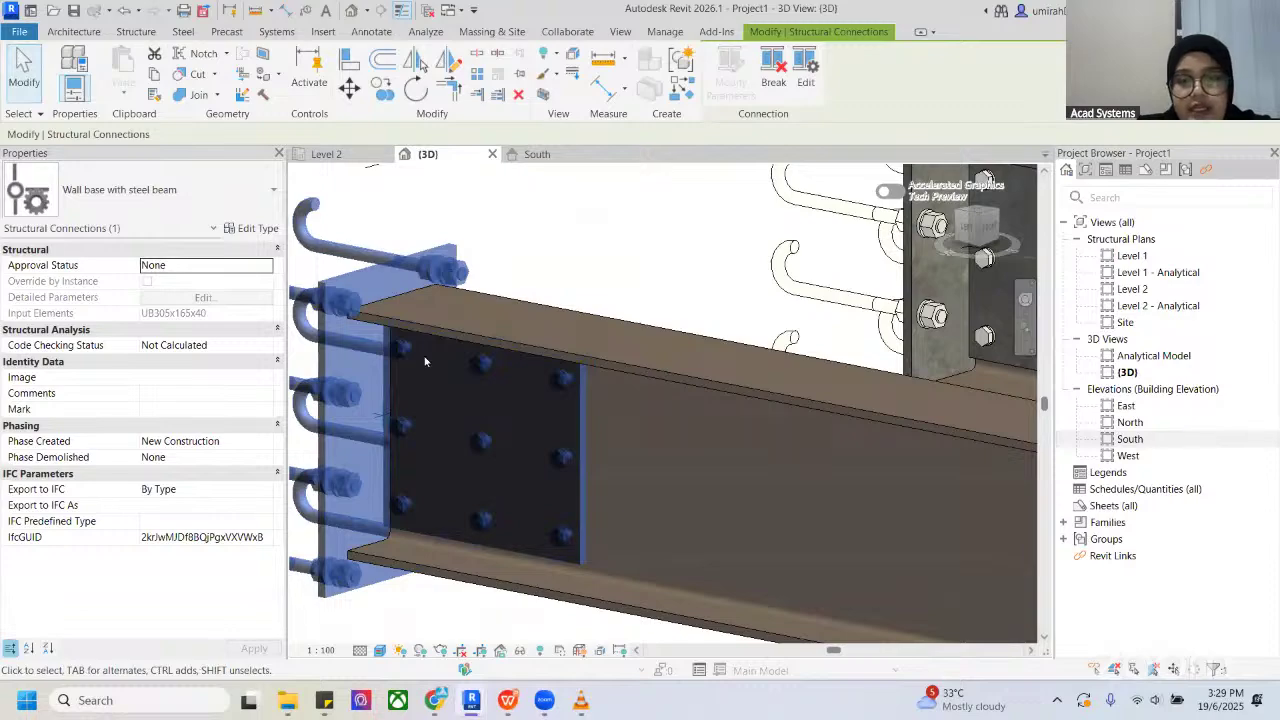
{"action": "scroll", "coordinate": [424, 361], "scroll_direction": "down", "scroll_amount": 4}
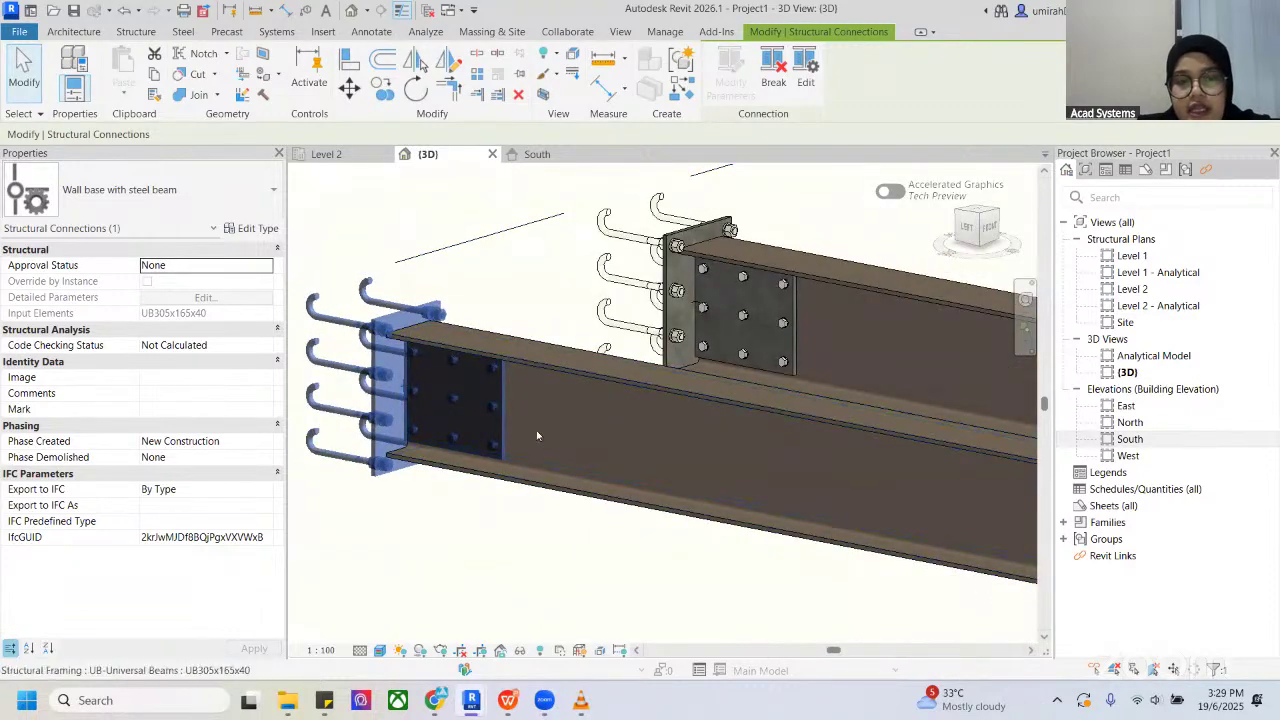
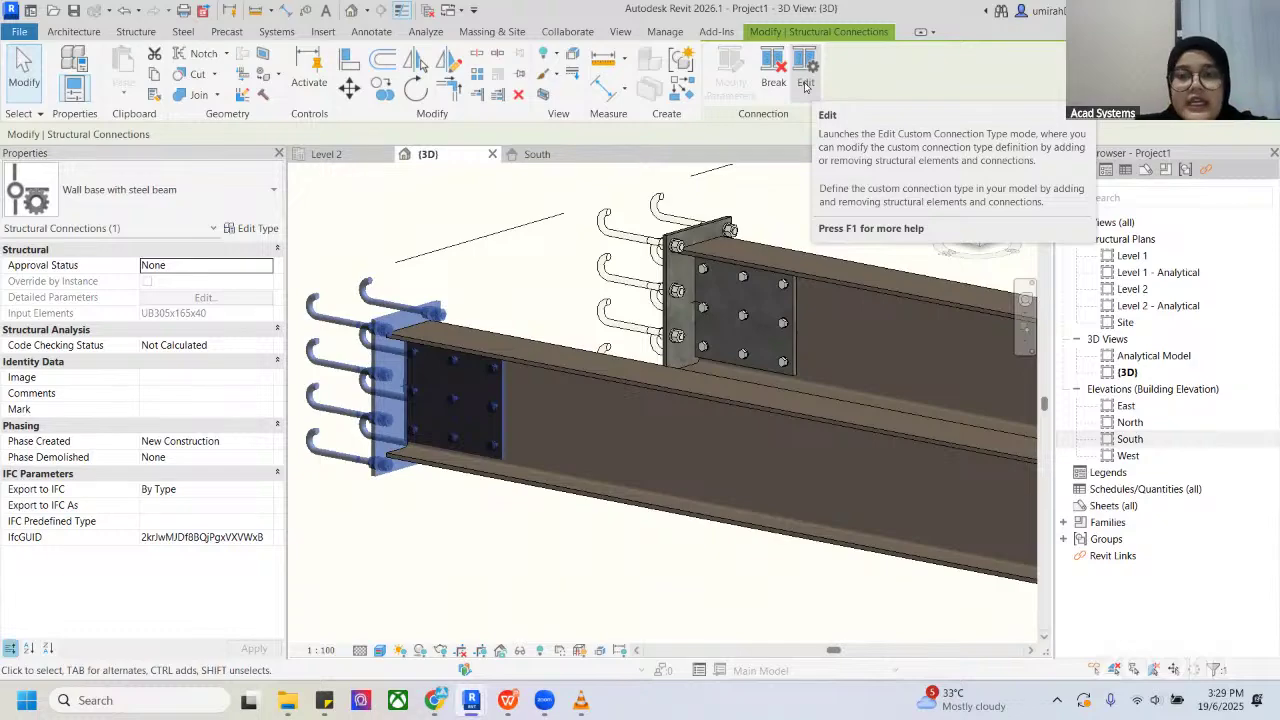
{"action": "left_click", "coordinate": [806, 84]}
{"action": "scroll", "coordinate": [438, 324], "scroll_direction": "up", "scroll_amount": 3}
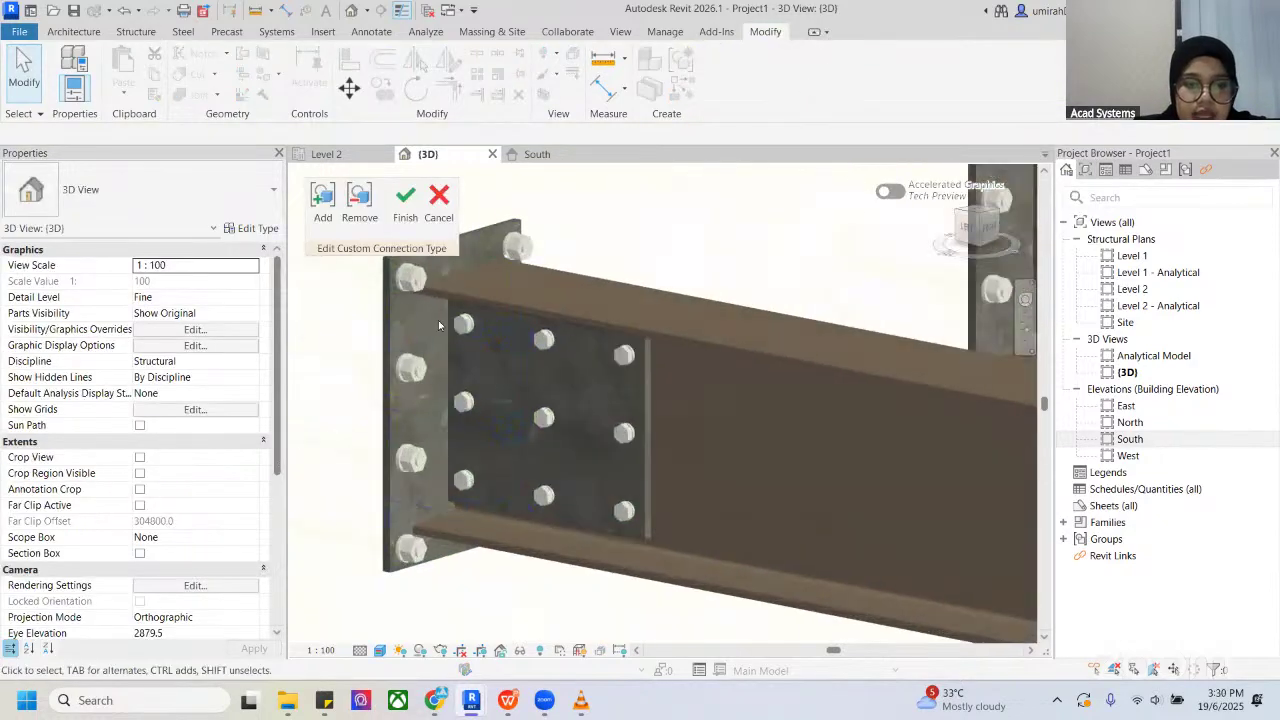
{"action": "left_click", "coordinate": [463, 328]}
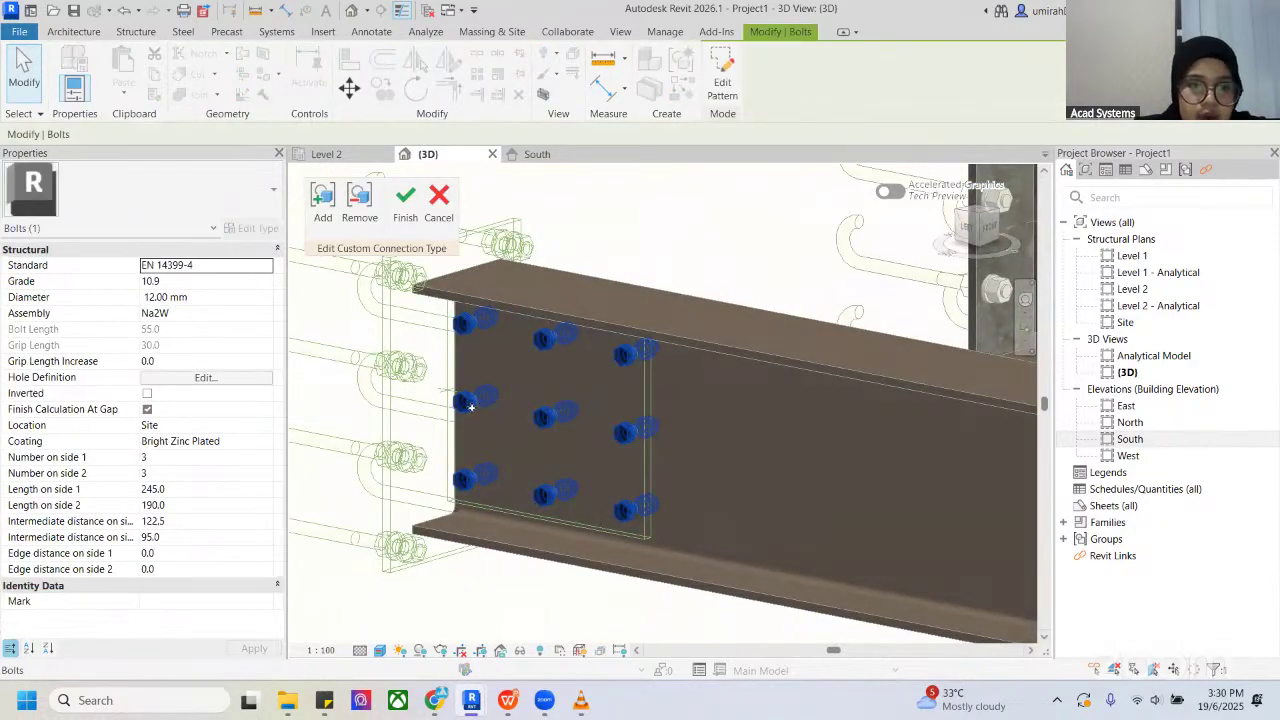
{"action": "middle_click_drag", "start_coordinate": [489, 433], "coordinate": [581, 416], "text": "shift"}
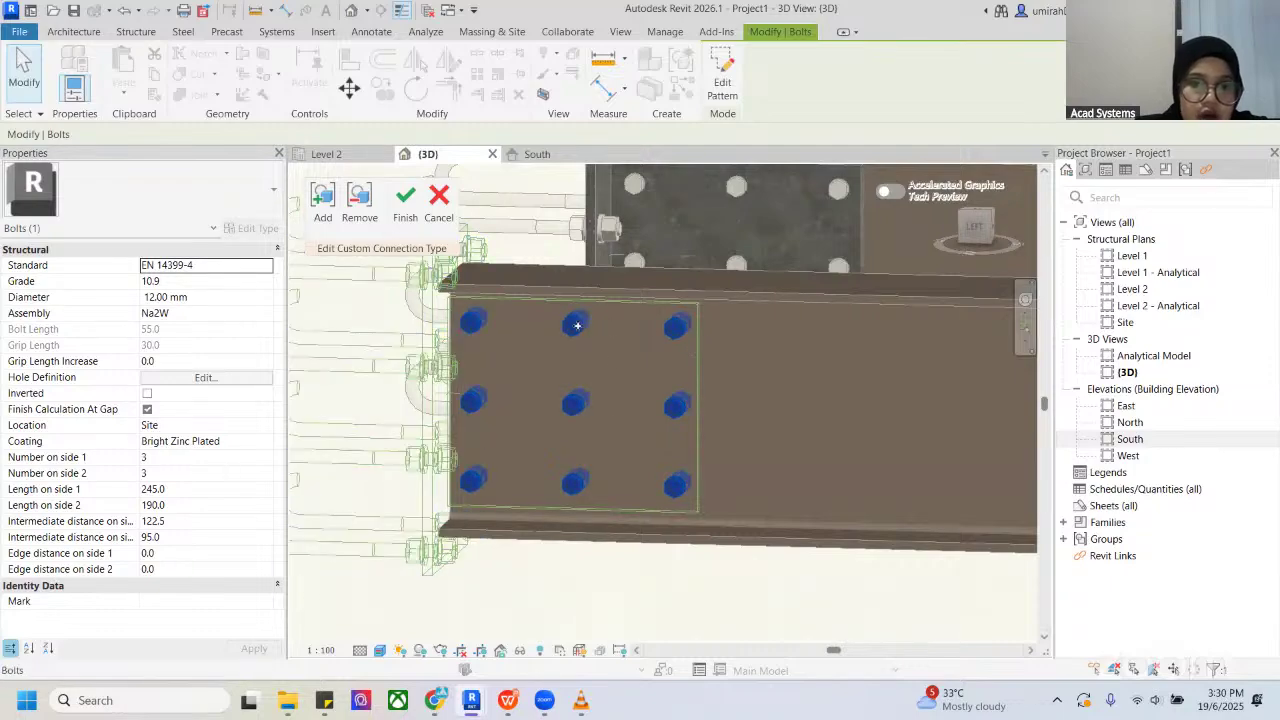
{"action": "middle_click_drag", "start_coordinate": [582, 361], "coordinate": [545, 365], "text": "shift"}
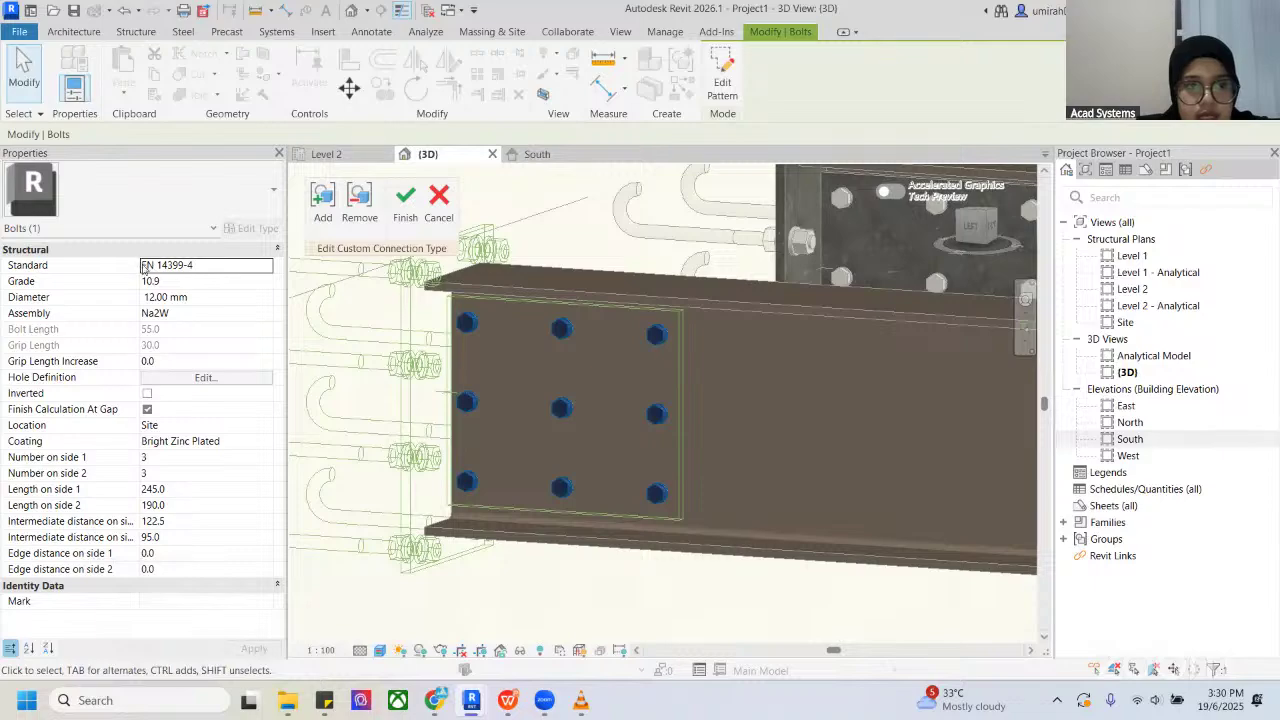
Step: Widen the property value labels and set the web bolt group's Length on side 1 to 300
{"action": "left_click_drag", "start_coordinate": [140, 266], "coordinate": [201, 265]}
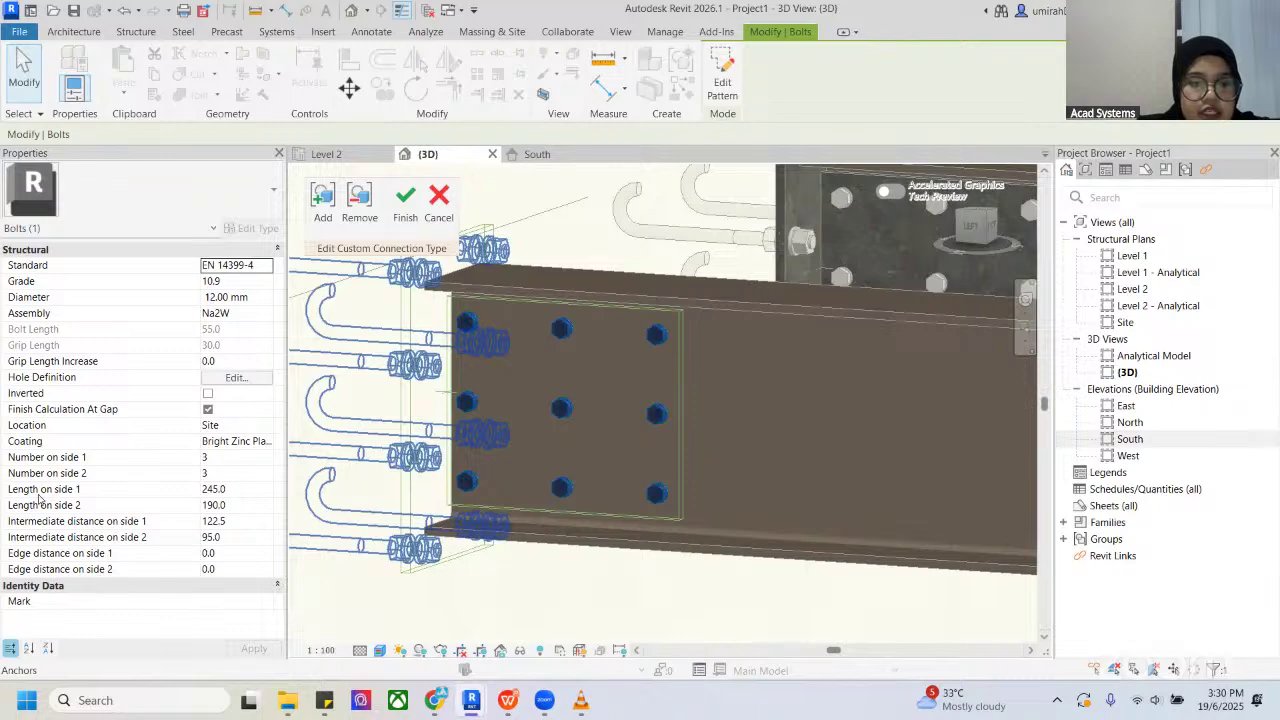
{"action": "left_click", "coordinate": [218, 489]}
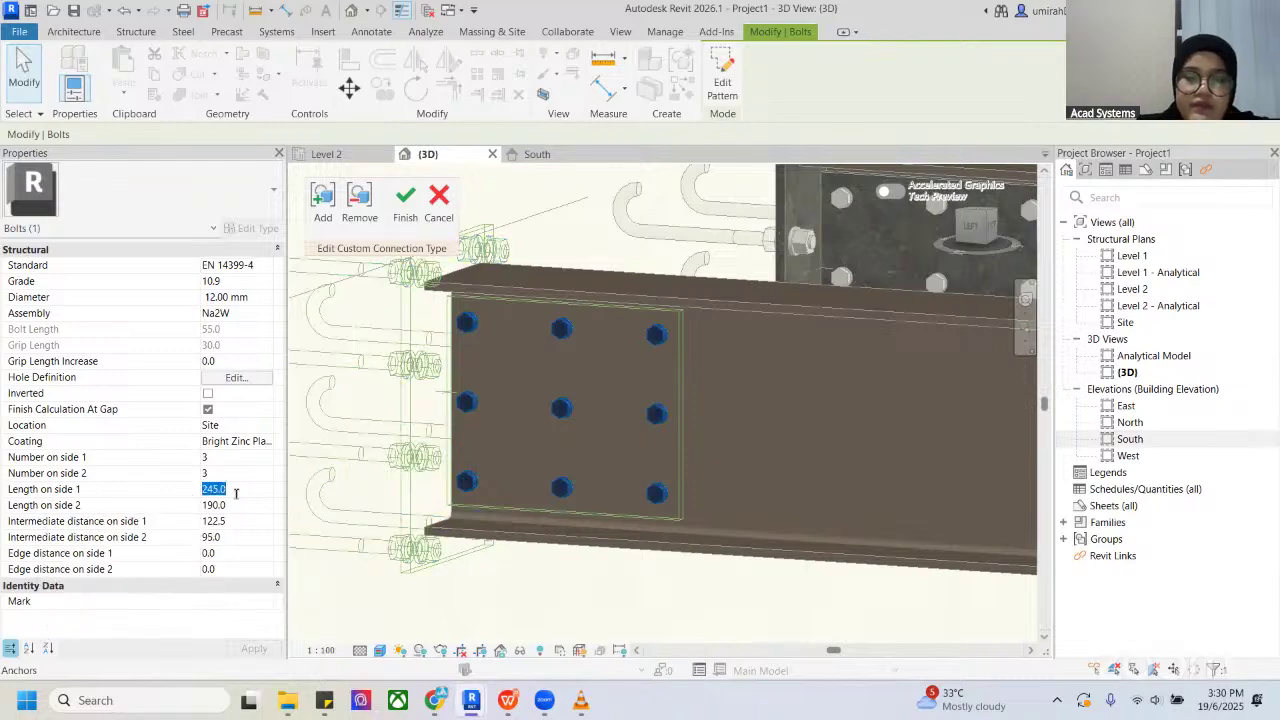
{"action": "type", "text": "3"}
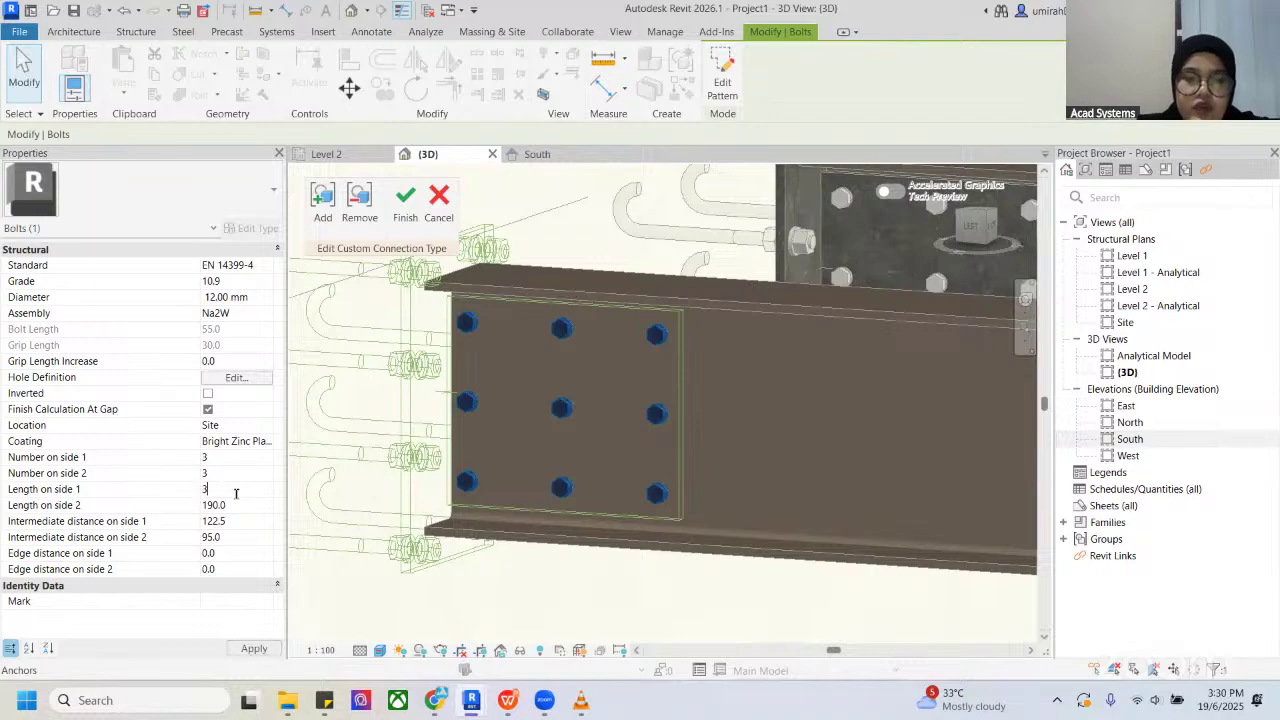
{"action": "type", "text": "00"}
{"action": "key", "text": "Return"}
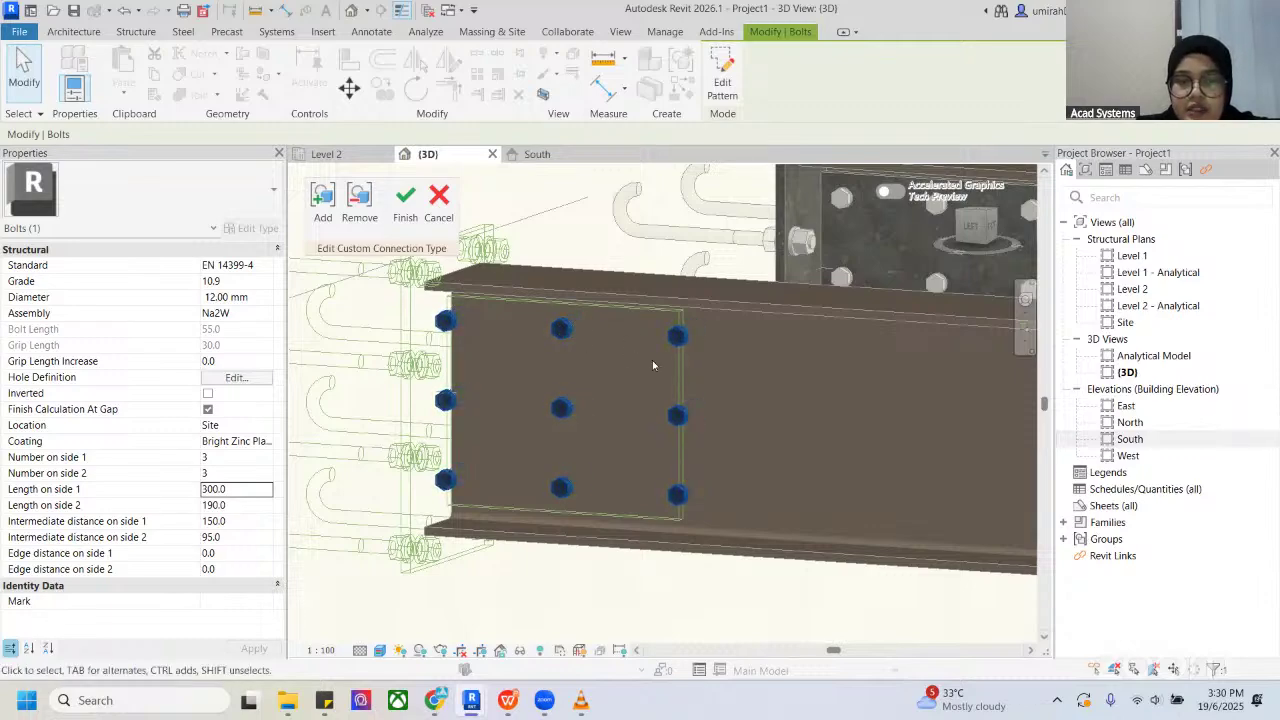
Step: Set the web bolt group's Length on side 2 to 250
{"action": "left_click", "coordinate": [230, 506]}
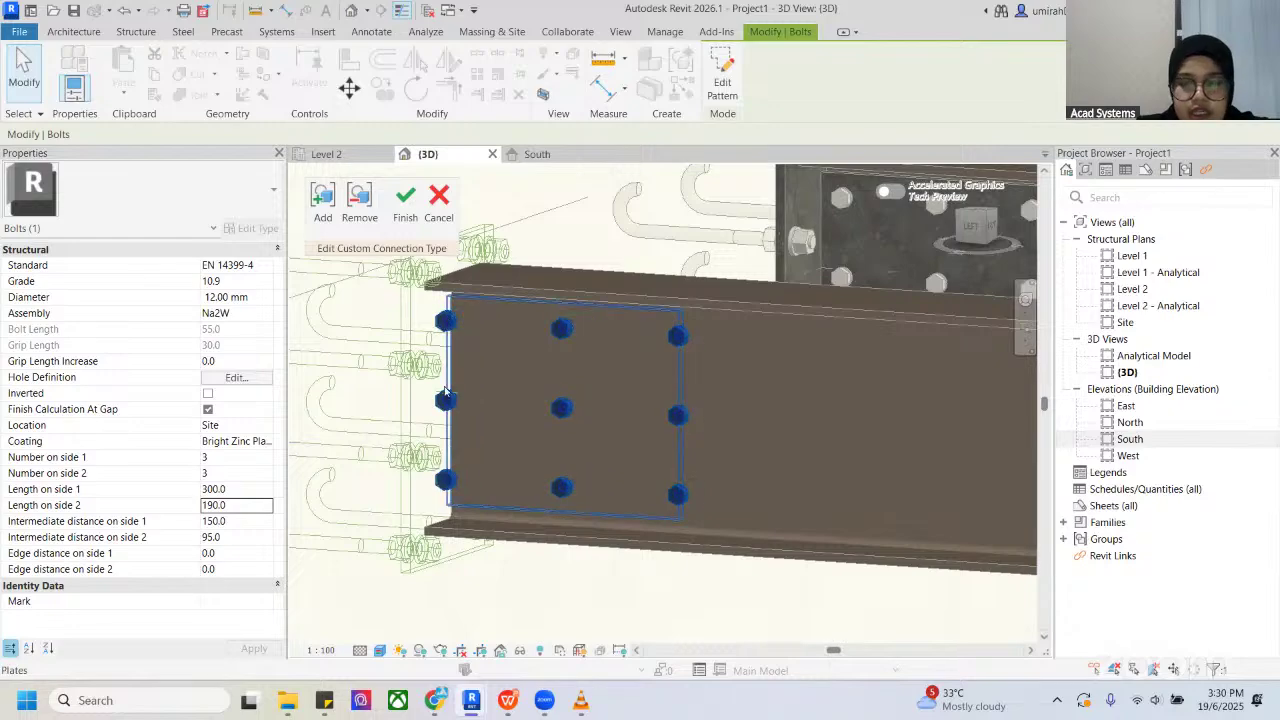
{"action": "left_click", "coordinate": [246, 503]}
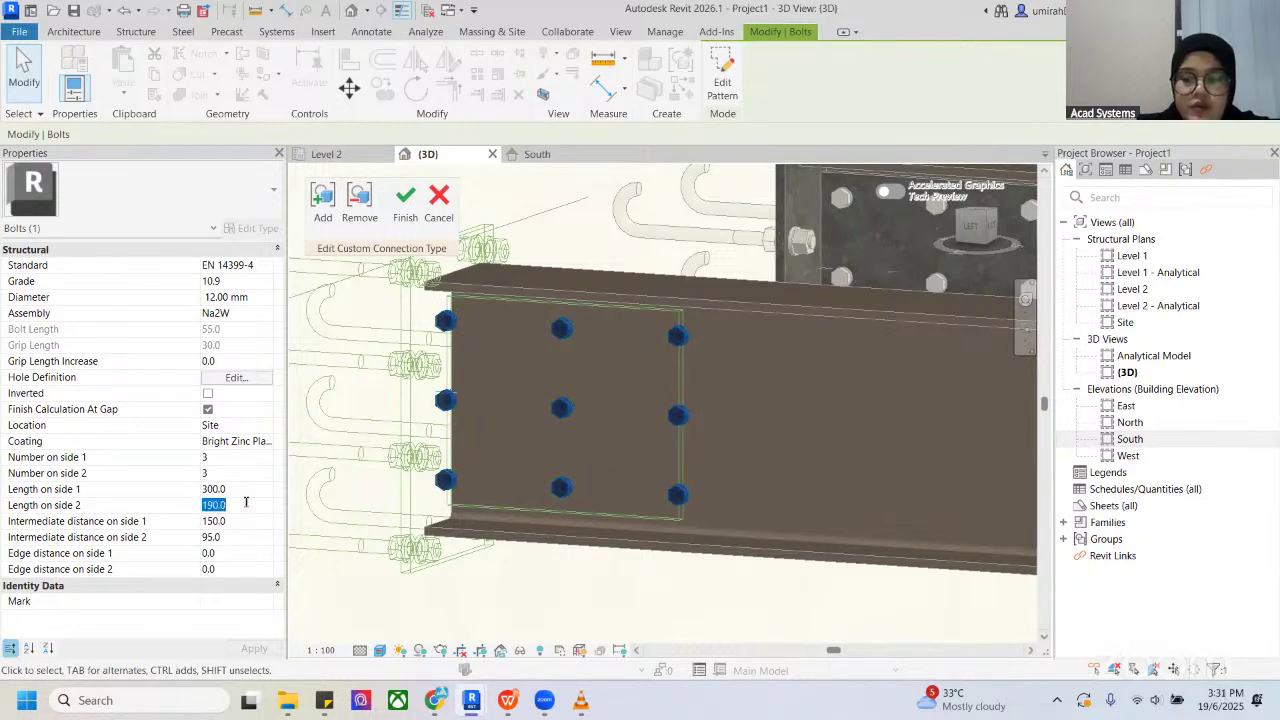
{"action": "type", "text": "250"}
{"action": "key", "text": "Return"}
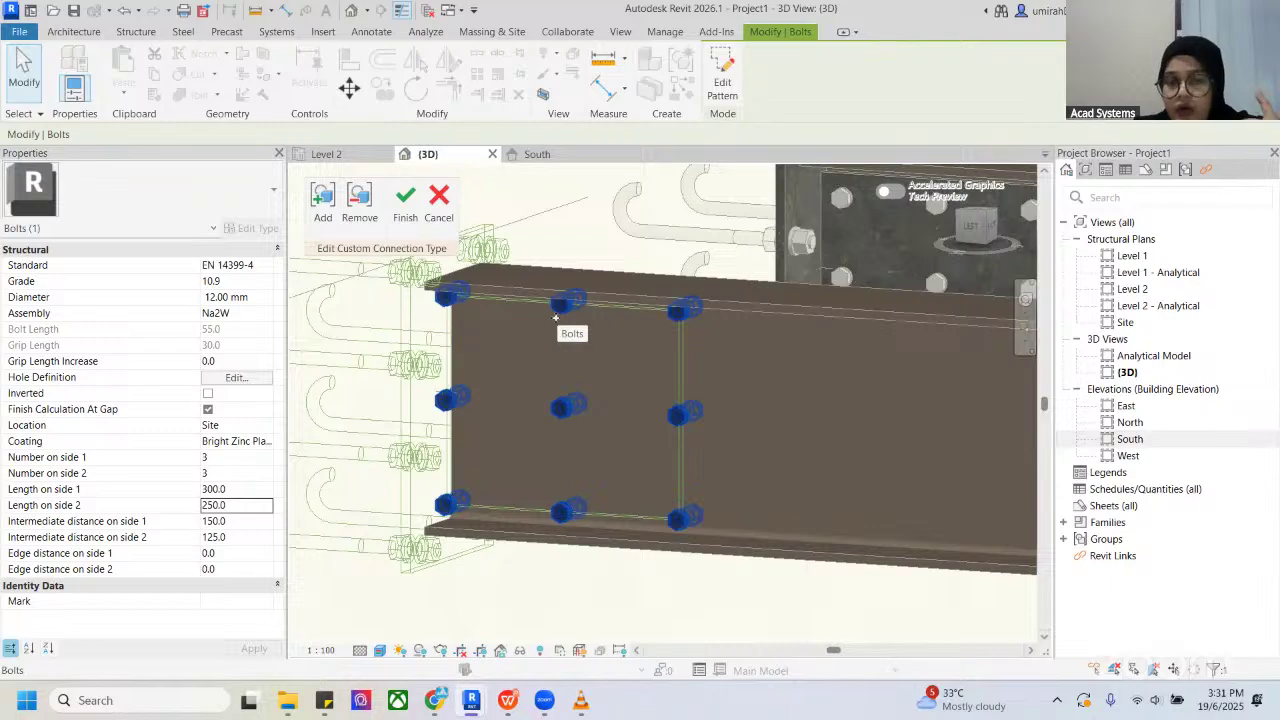
Step: Set the web bolt group's Length on side 1 to 250 and apply it
{"action": "left_click", "coordinate": [163, 489]}
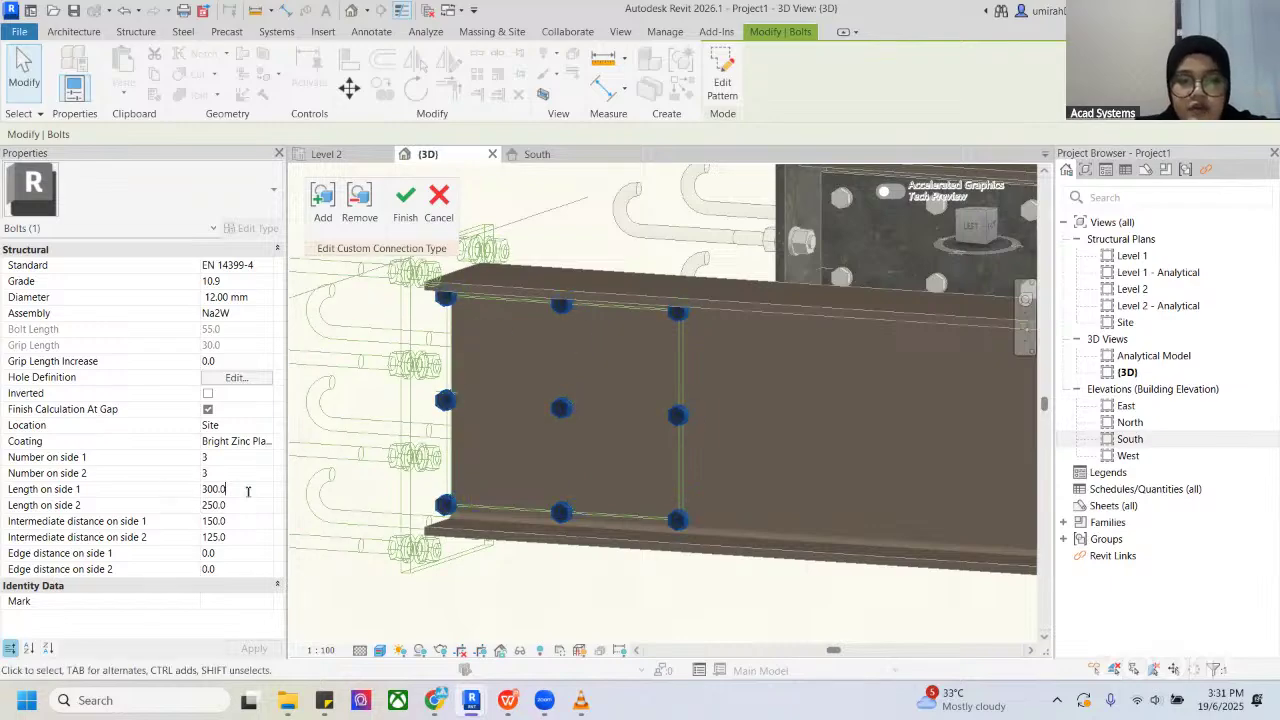
{"action": "type", "text": "25"}
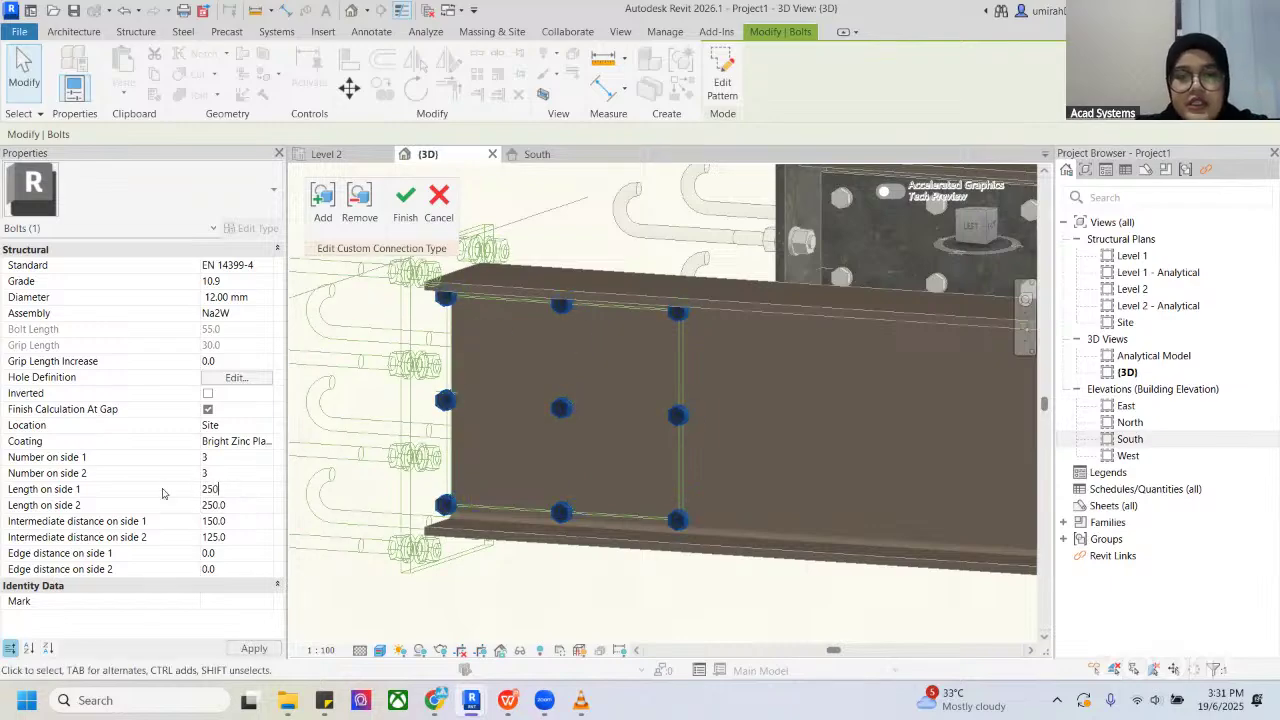
{"action": "left_click", "coordinate": [254, 648]}
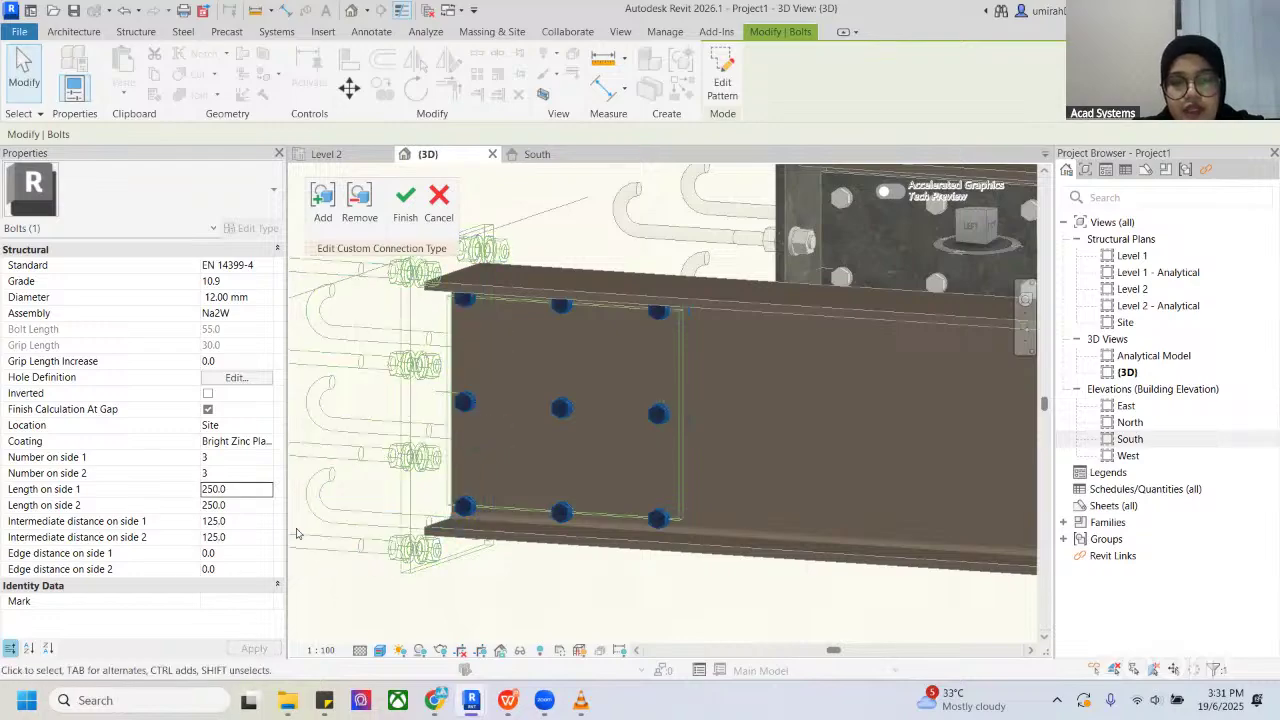
Step: Set the web bolt group's Length on side 2 to 150
{"action": "left_click", "coordinate": [238, 504]}
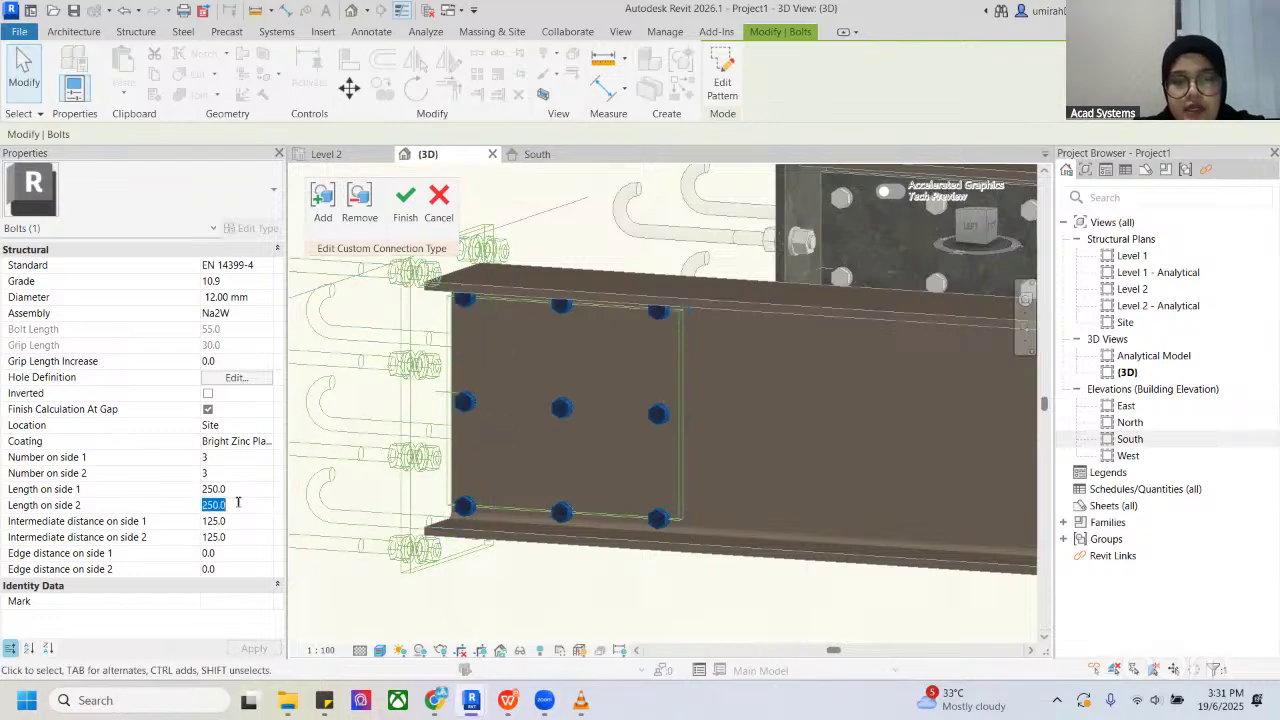
{"action": "type", "text": "150"}
{"action": "key", "text": "Return"}
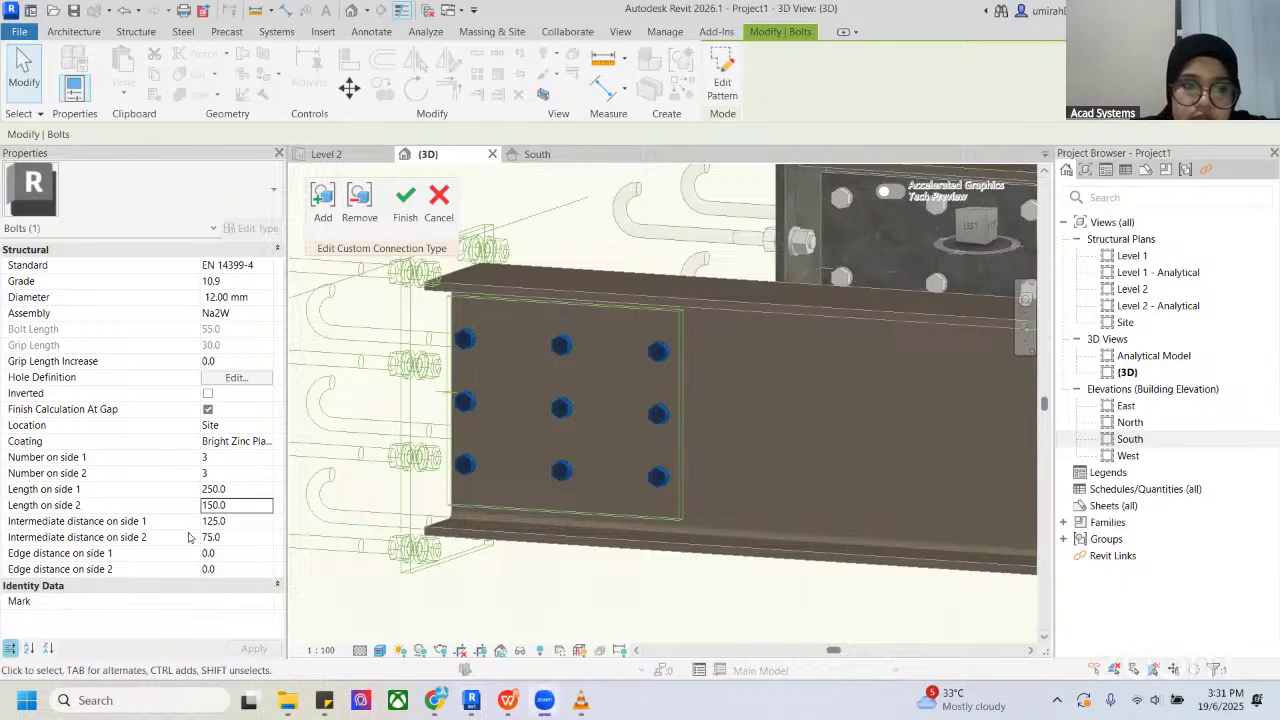
Step: Try to set the web bolt group's Intermediate distance on side 1 to 200, and then to 250
{"action": "left_click", "coordinate": [224, 522]}
{"action": "type", "text": "200"}
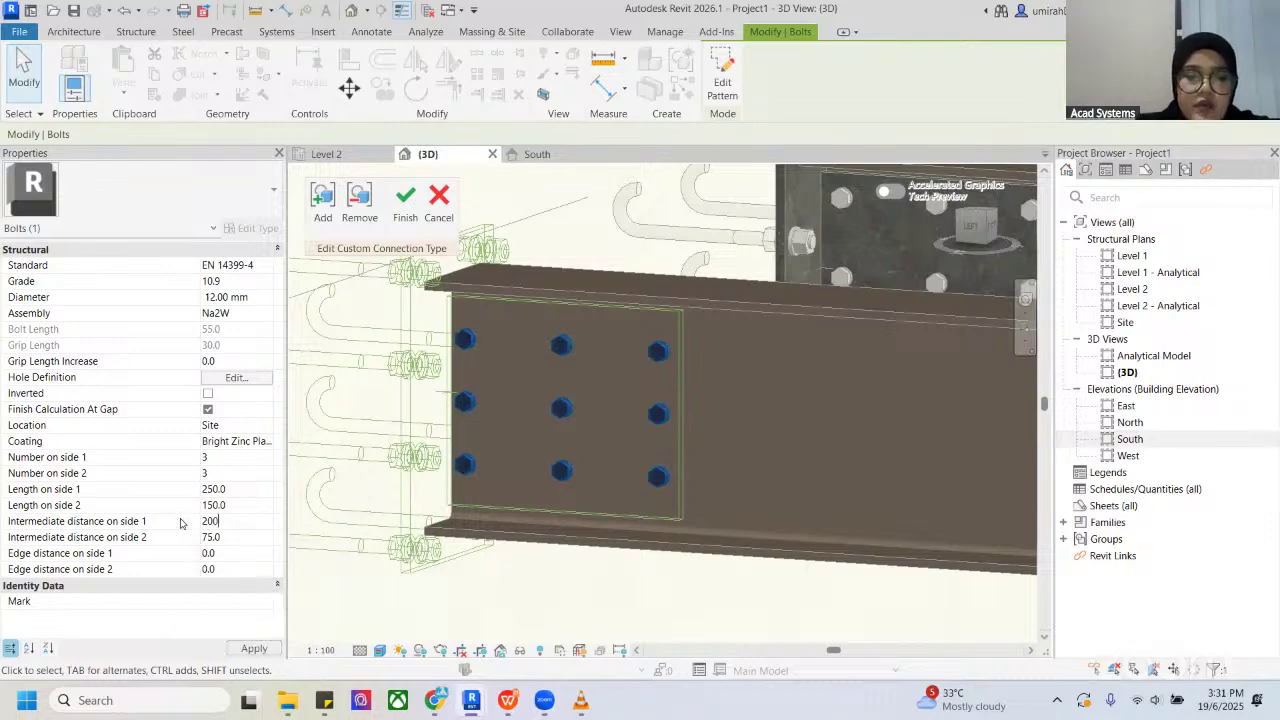
{"action": "key", "text": "Return"}
{"action": "middle_click_drag", "start_coordinate": [625, 373], "coordinate": [632, 375]}
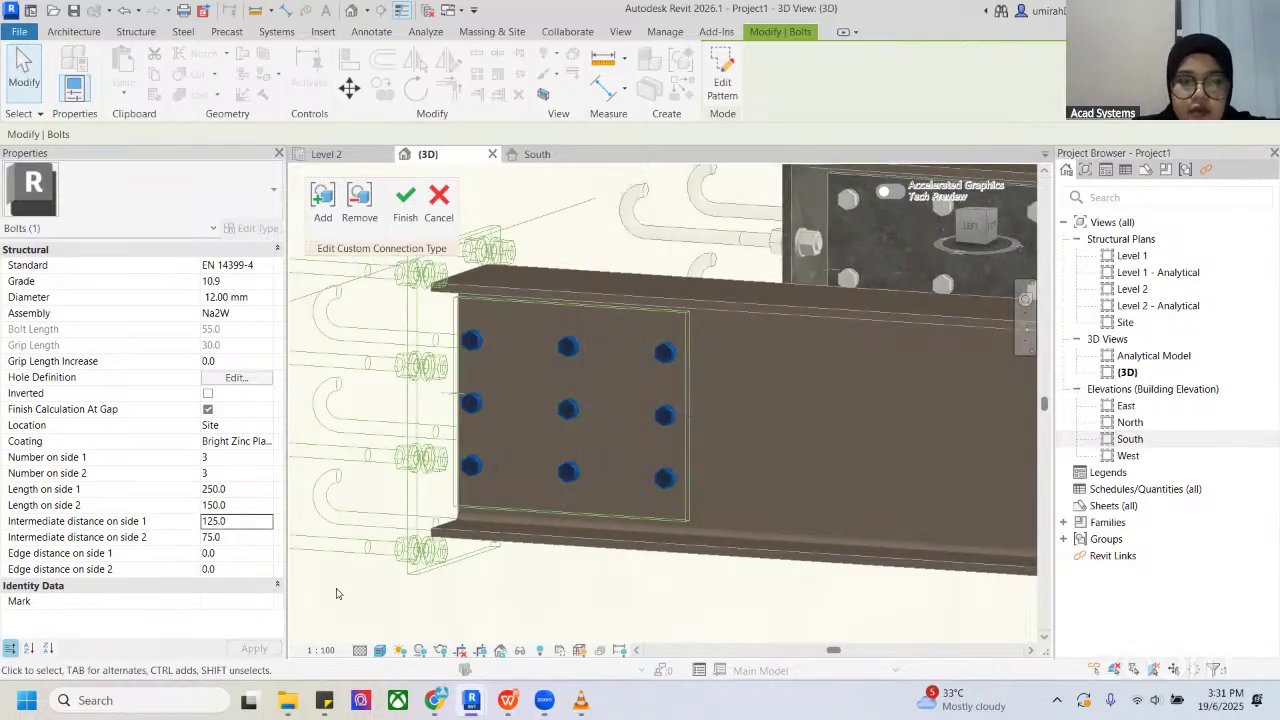
{"action": "left_click", "coordinate": [242, 521]}
{"action": "type", "text": "250.0"}
{"action": "key", "text": "Return"}
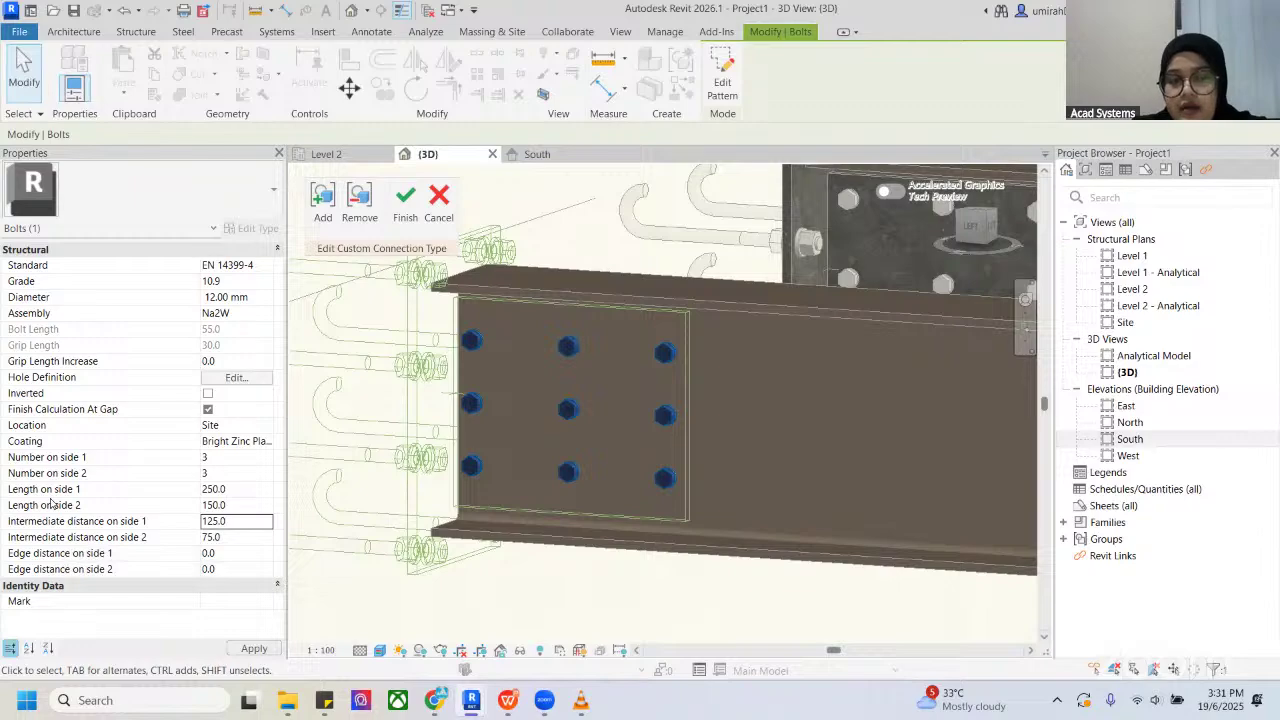
Step: Finish editing the custom connection type and accept updating all instances of "Wall base with steel beam"
{"action": "left_click", "coordinate": [405, 207]}
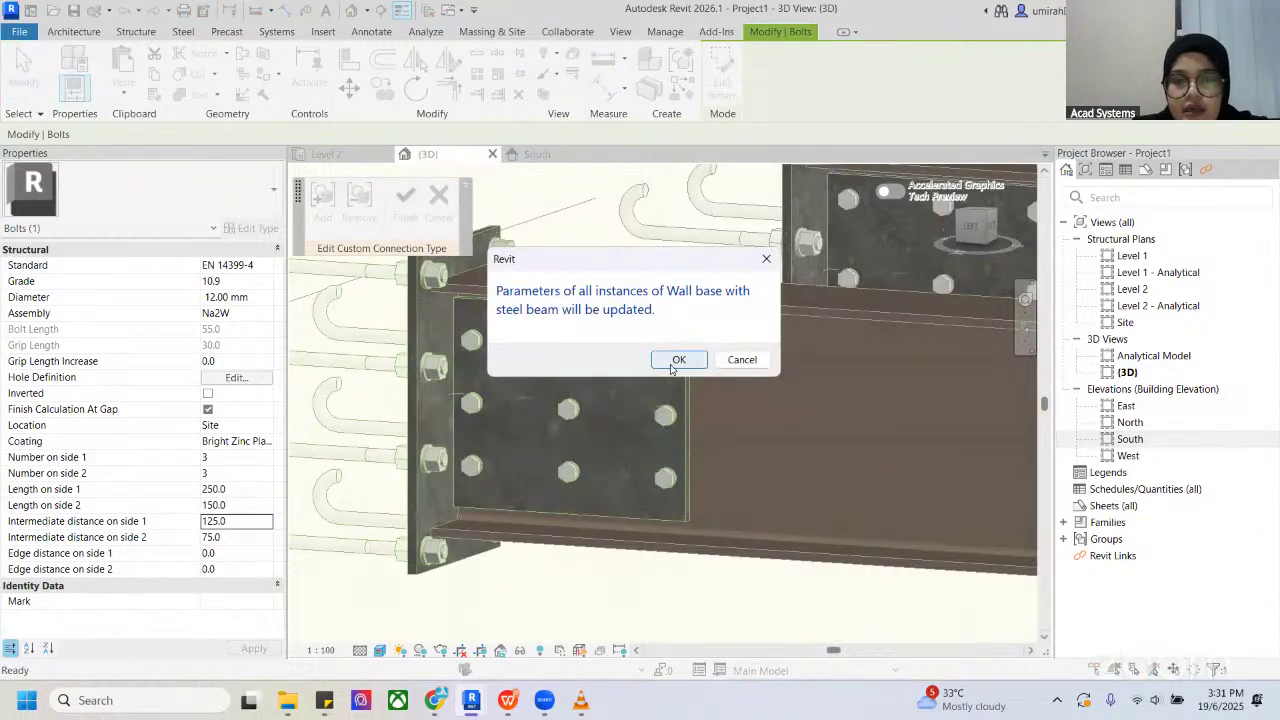
{"action": "left_click", "coordinate": [678, 359]}
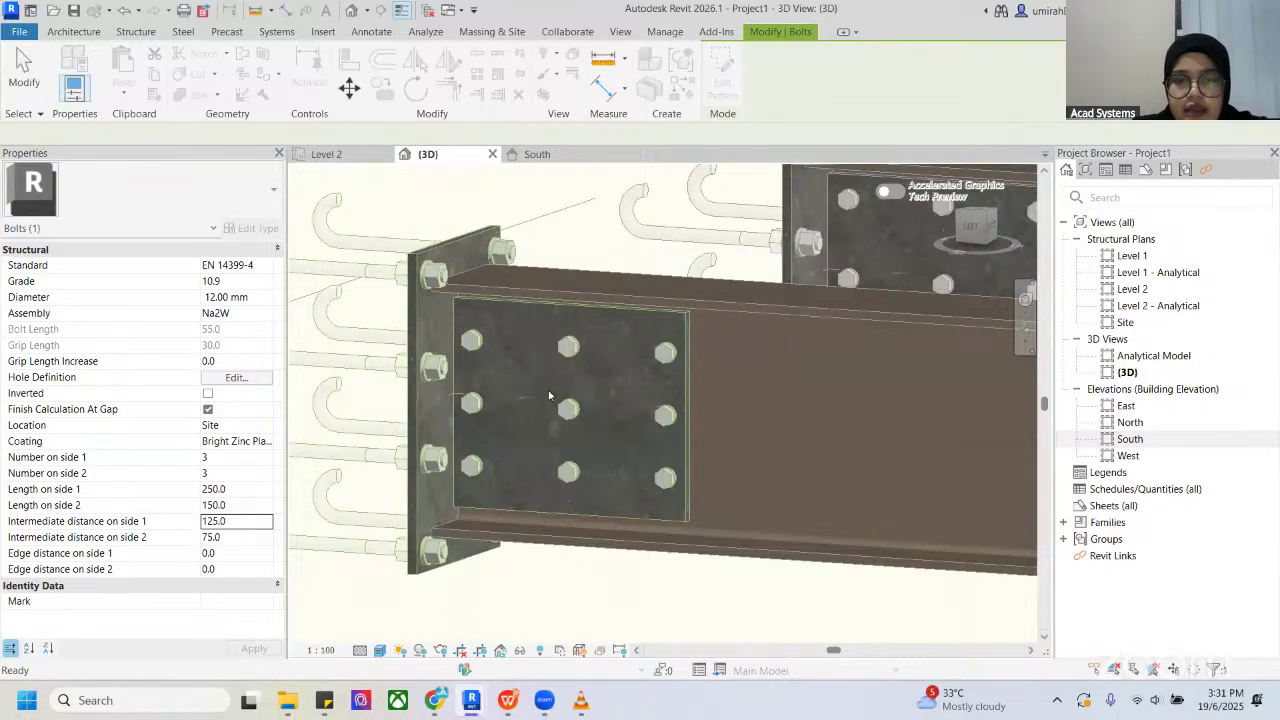
Step: Examine the web bolt layout of the connections on both steel beams from several angles
{"action": "middle_click_drag", "start_coordinate": [602, 418], "coordinate": [625, 432], "text": "shift"}
{"action": "scroll", "coordinate": [602, 365], "scroll_direction": "down", "scroll_amount": 3}
{"action": "middle_click_drag", "start_coordinate": [602, 365], "coordinate": [660, 345], "text": "shift"}
{"action": "middle_click_drag", "start_coordinate": [834, 309], "coordinate": [630, 352]}
{"action": "scroll", "coordinate": [546, 331], "scroll_direction": "up", "scroll_amount": 2}
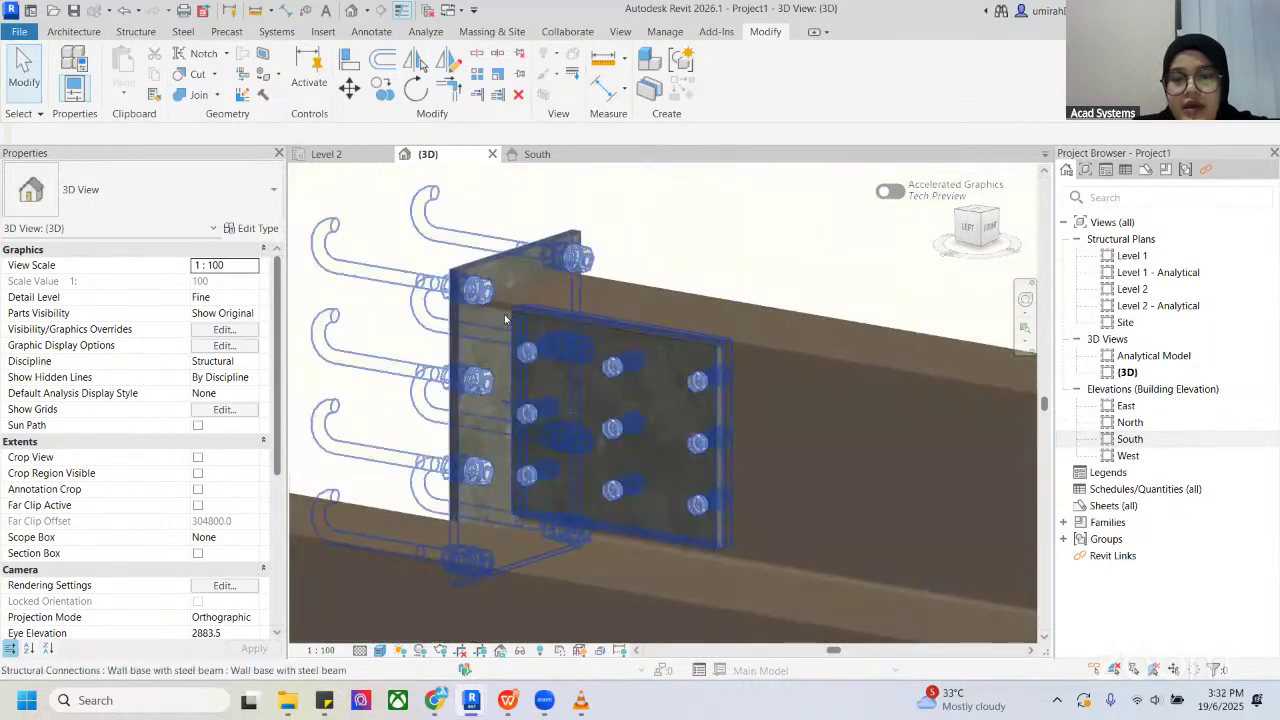
{"action": "scroll", "coordinate": [519, 312], "scroll_direction": "down", "scroll_amount": 4}
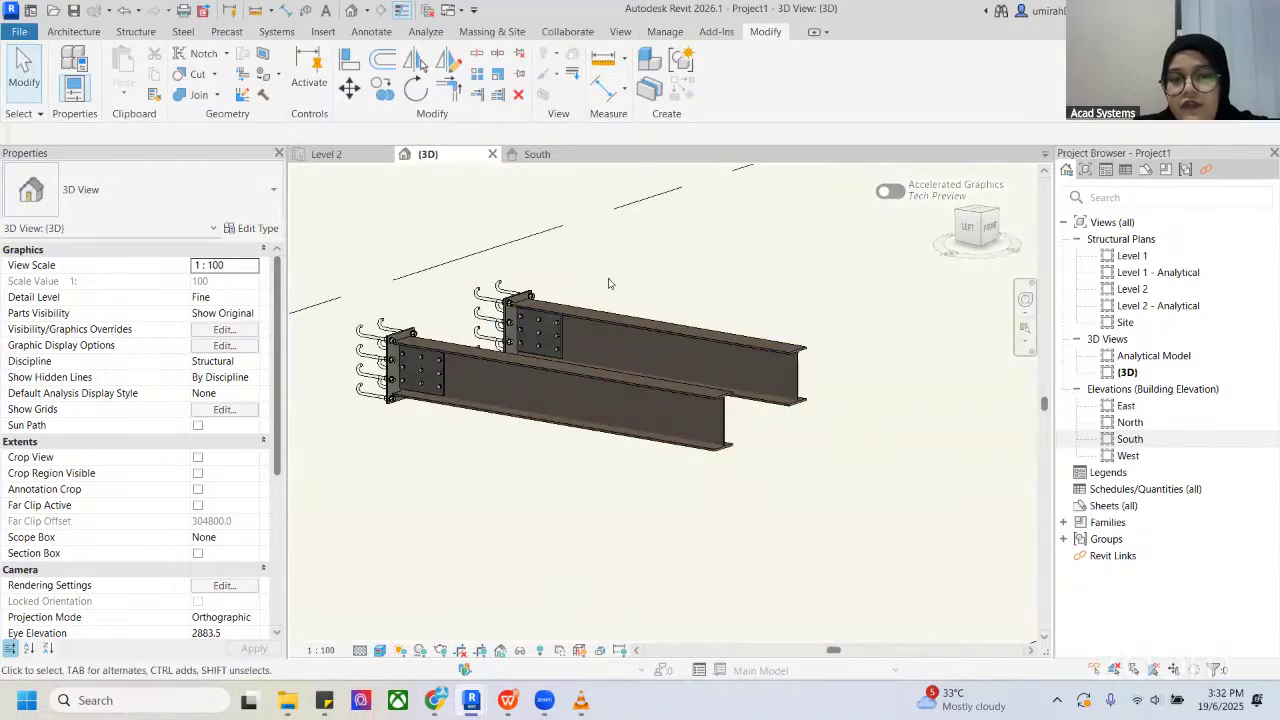
{"action": "scroll", "coordinate": [516, 300], "scroll_direction": "up", "scroll_amount": 3}
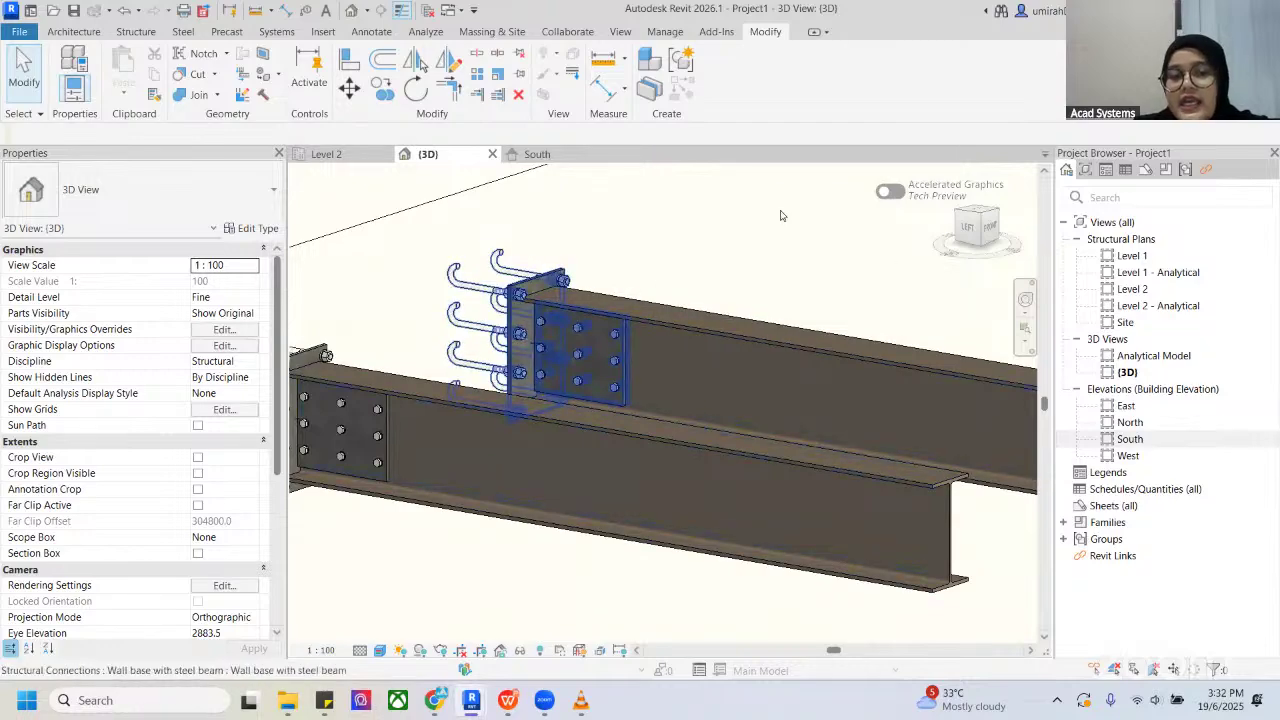
{"action": "scroll", "coordinate": [577, 286], "scroll_direction": "down", "scroll_amount": 3}
{"action": "scroll", "coordinate": [560, 300], "scroll_direction": "up", "scroll_amount": 3}
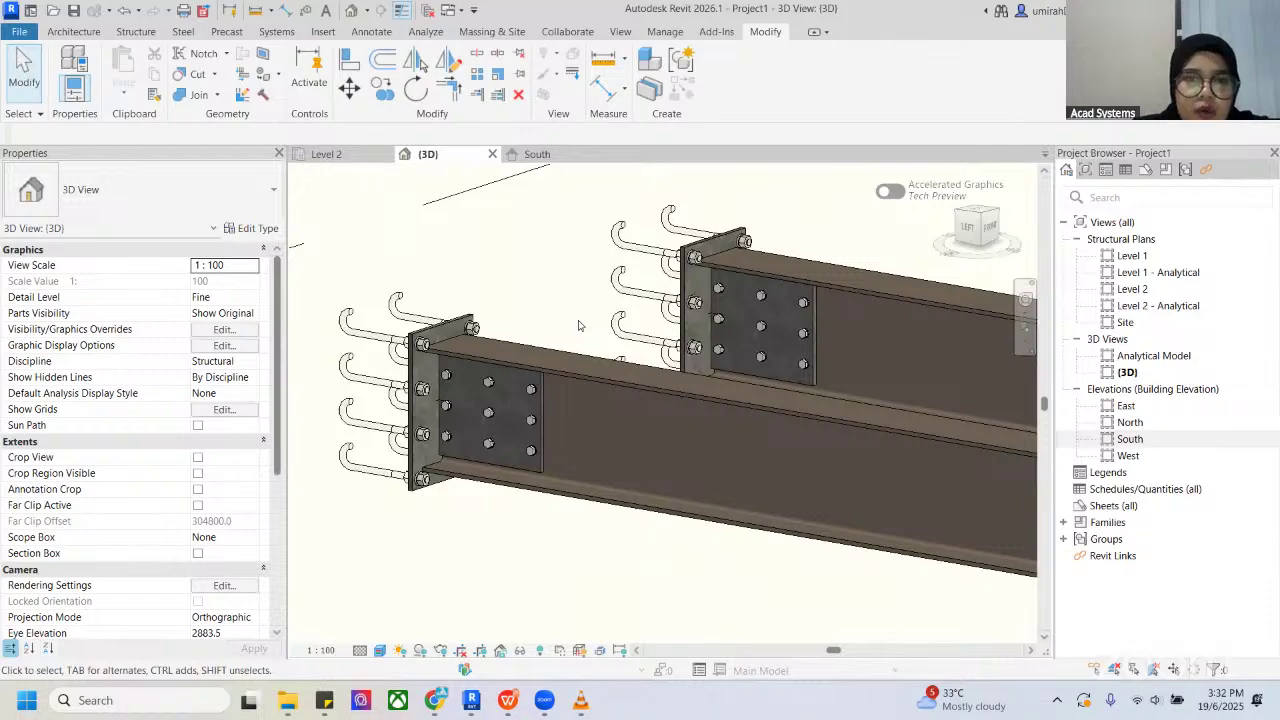
{"action": "left_click", "coordinate": [284, 34]}
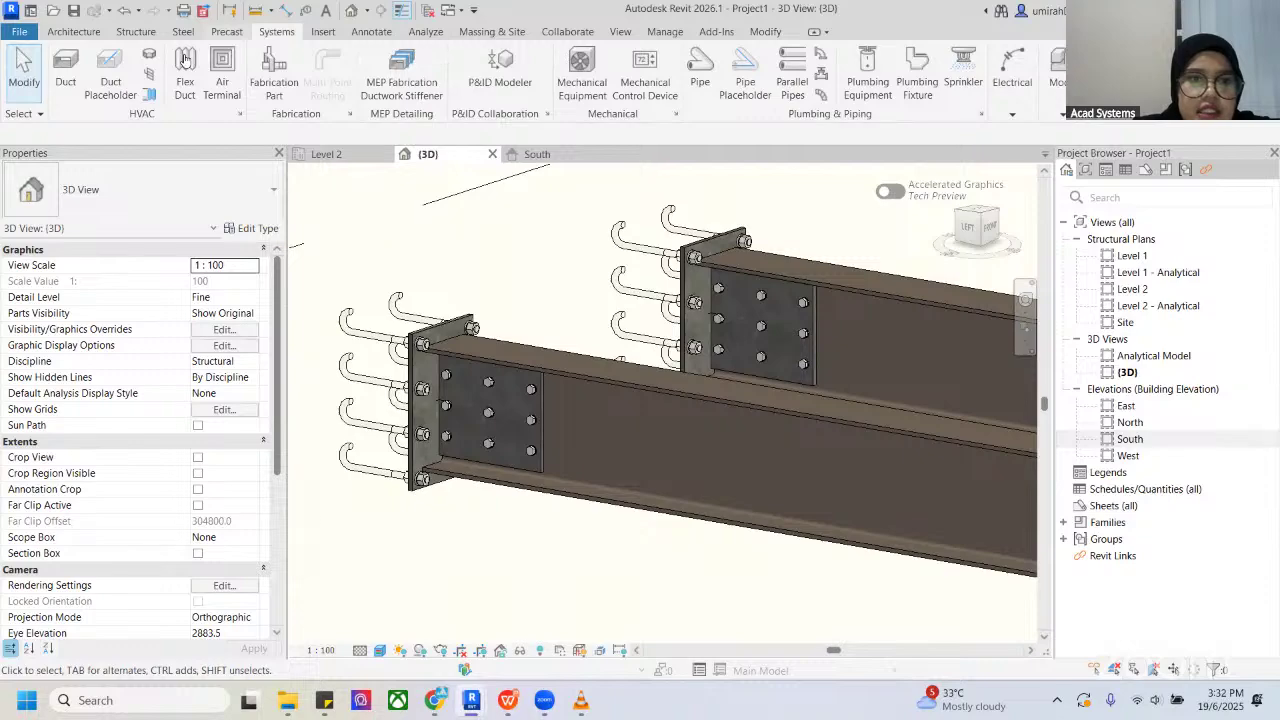
{"action": "left_click", "coordinate": [137, 32]}
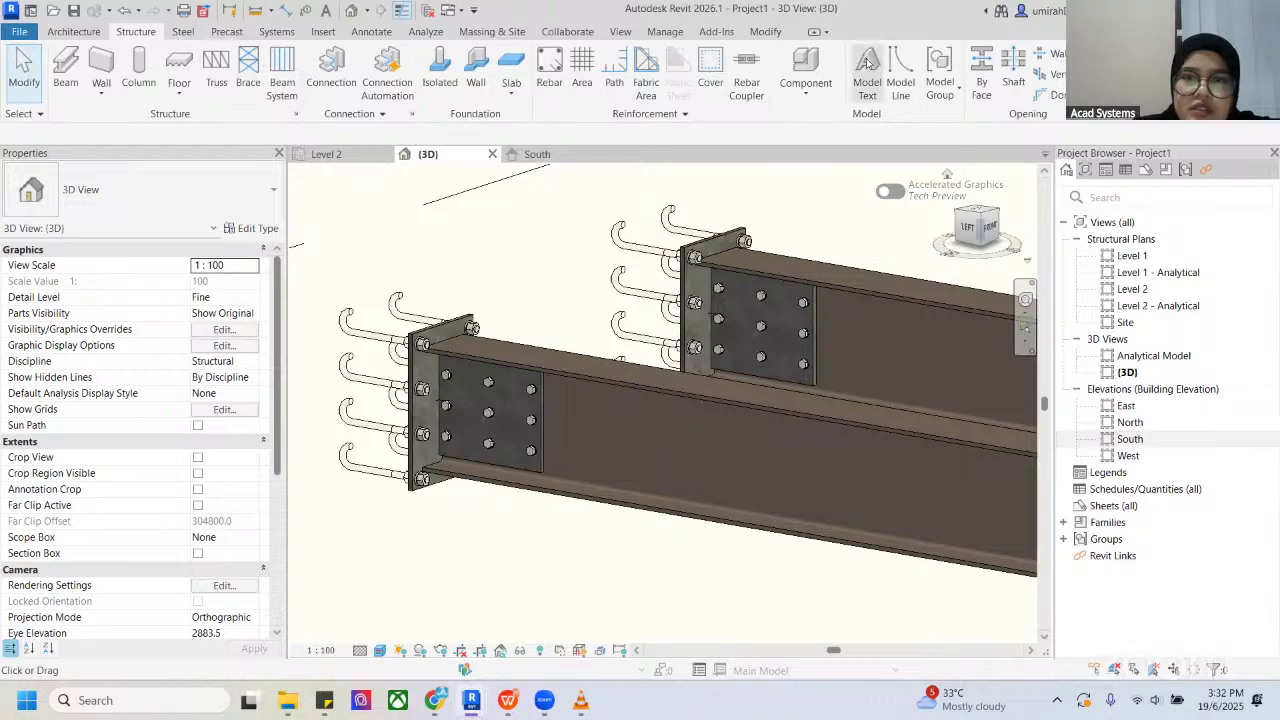
{"action": "left_click", "coordinate": [425, 31]}
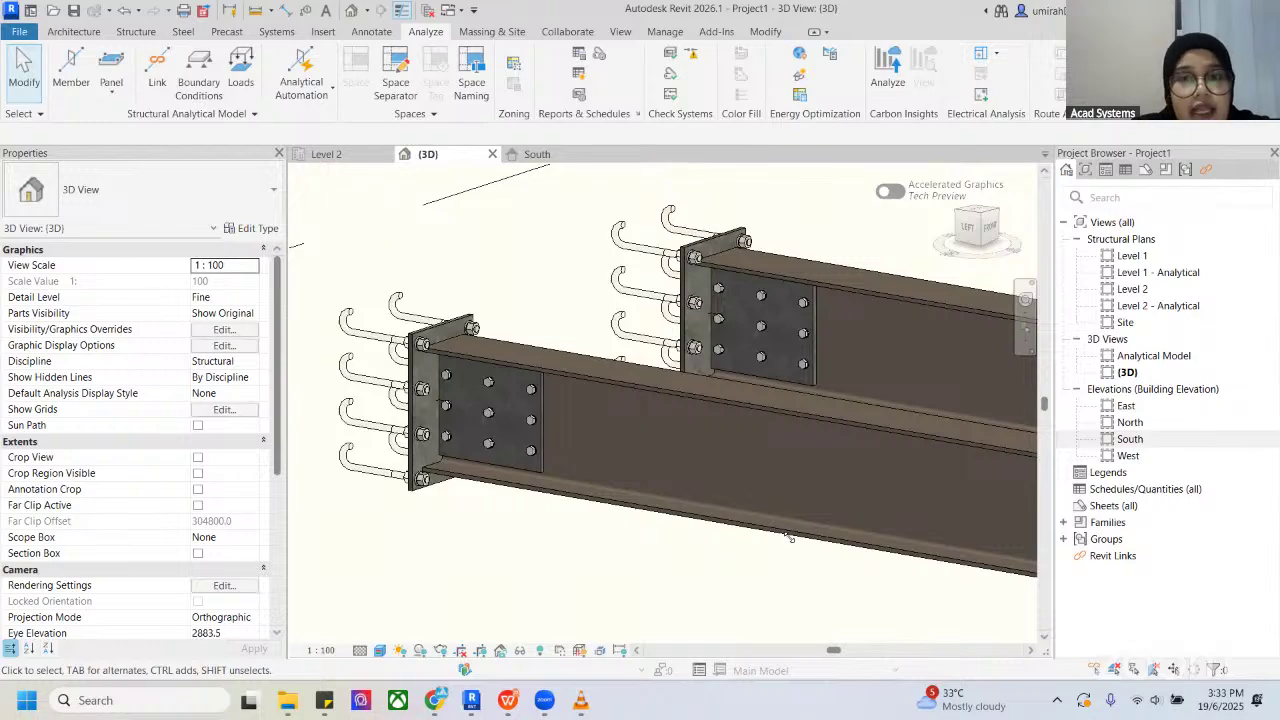
Step: Start editing the custom connection type from the front beam's connection and select the web plate's bolt group
{"action": "left_click", "coordinate": [487, 383]}
{"action": "left_click", "coordinate": [805, 70]}
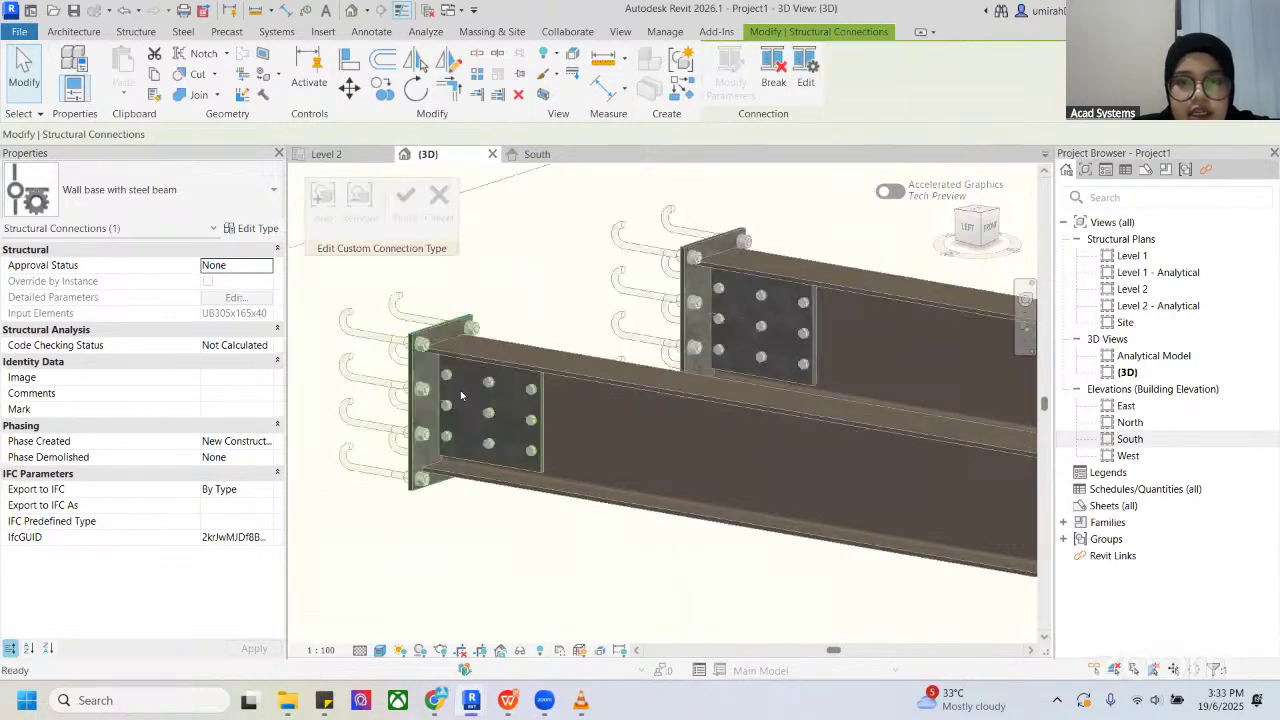
{"action": "scroll", "coordinate": [447, 378], "scroll_direction": "up", "scroll_amount": 3}
{"action": "left_click", "coordinate": [455, 370]}
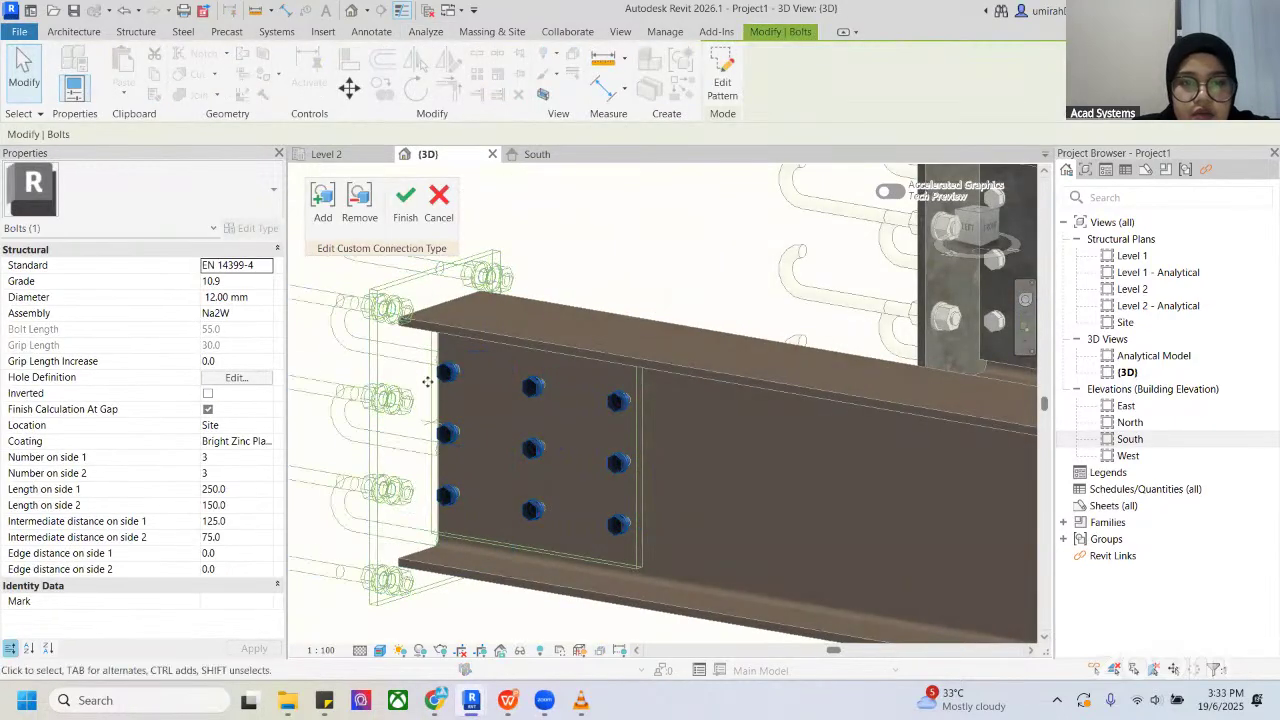
Step: Check which grades are available for the web bolt group and keep 10.9
{"action": "left_click", "coordinate": [240, 281]}
{"action": "left_click", "coordinate": [266, 281]}
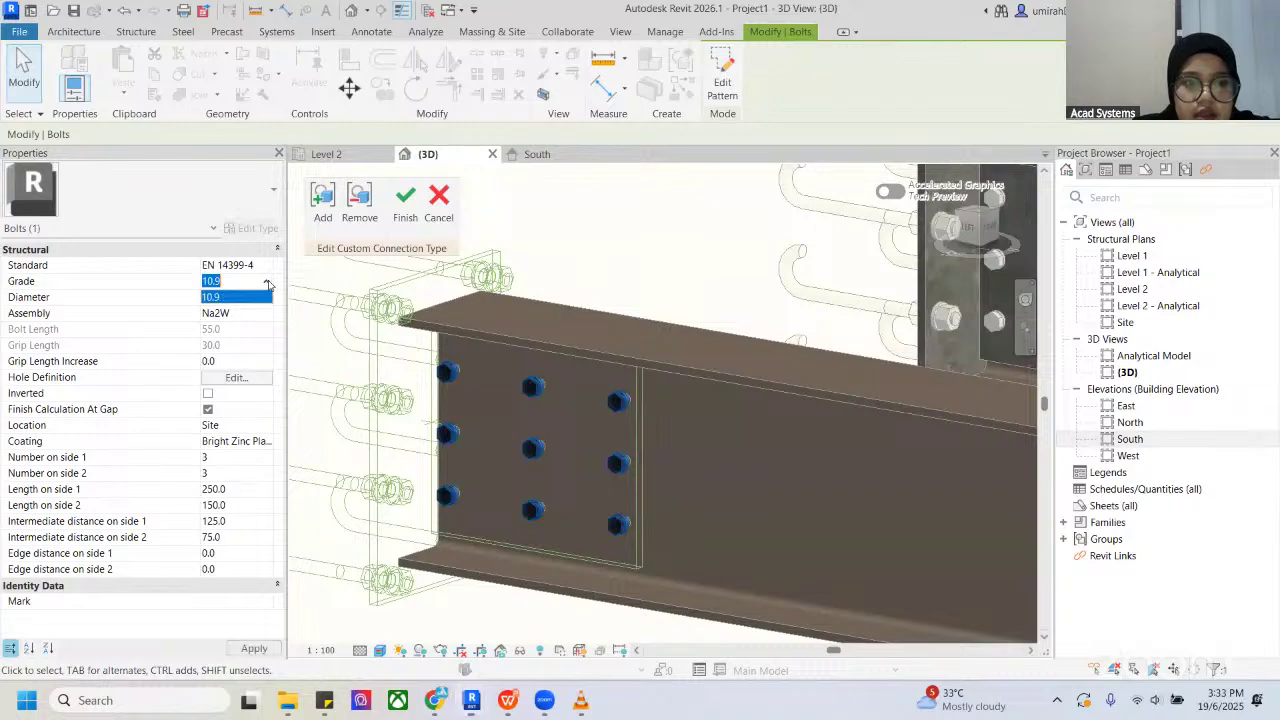
{"action": "left_click", "coordinate": [231, 297]}
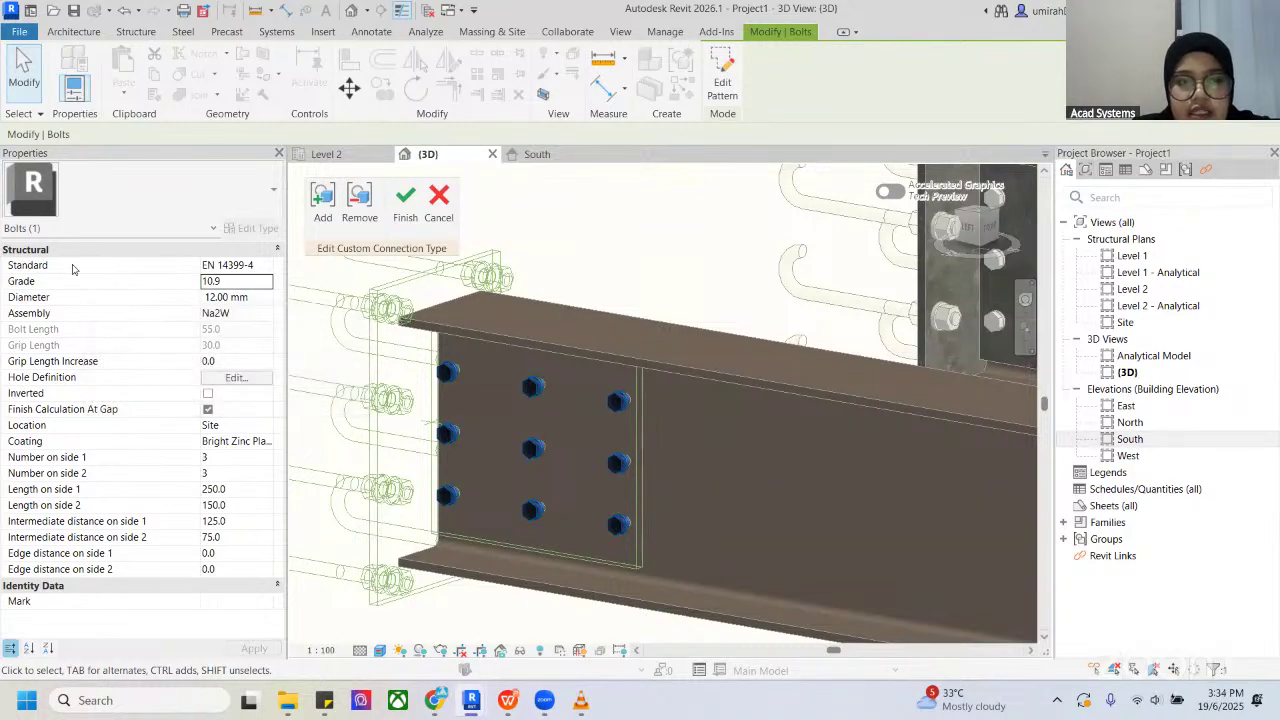
Step: Widen the properties area and look through the available bolt standards without choosing another one
{"action": "left_click_drag", "start_coordinate": [289, 279], "coordinate": [414, 279]}
{"action": "left_click", "coordinate": [391, 266]}
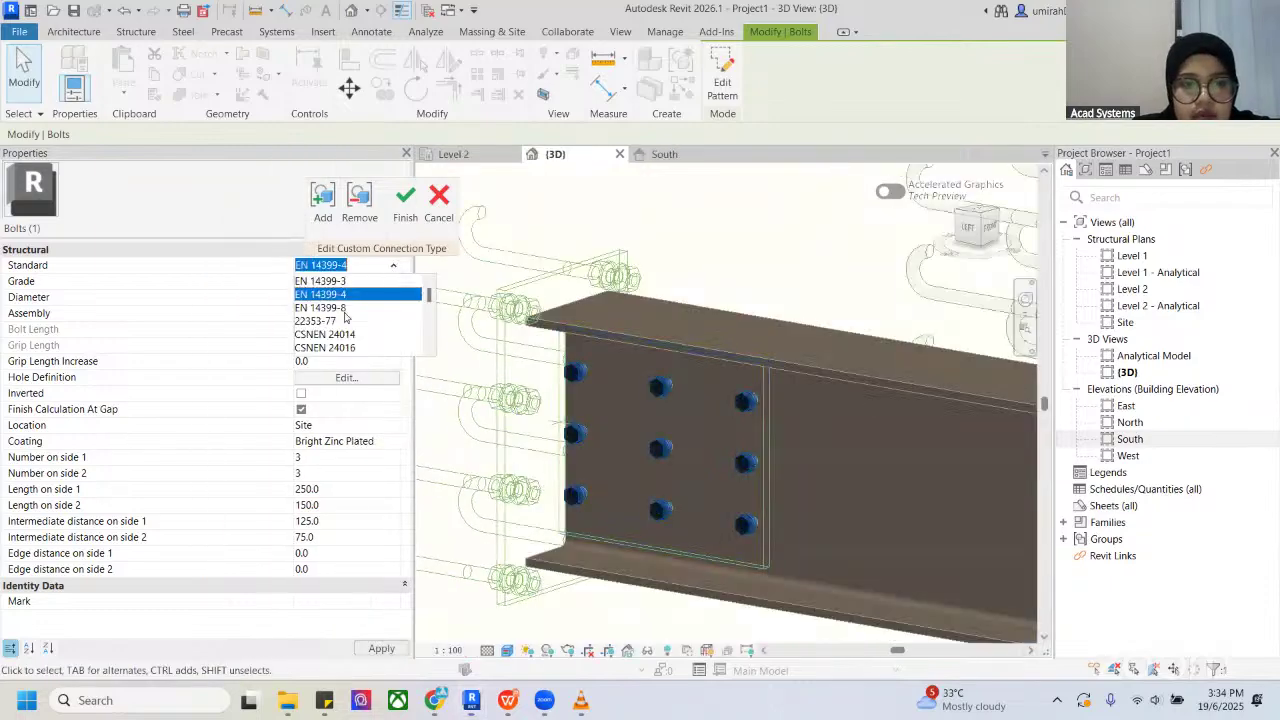
{"action": "scroll", "coordinate": [348, 319], "scroll_direction": "down", "scroll_amount": 5}
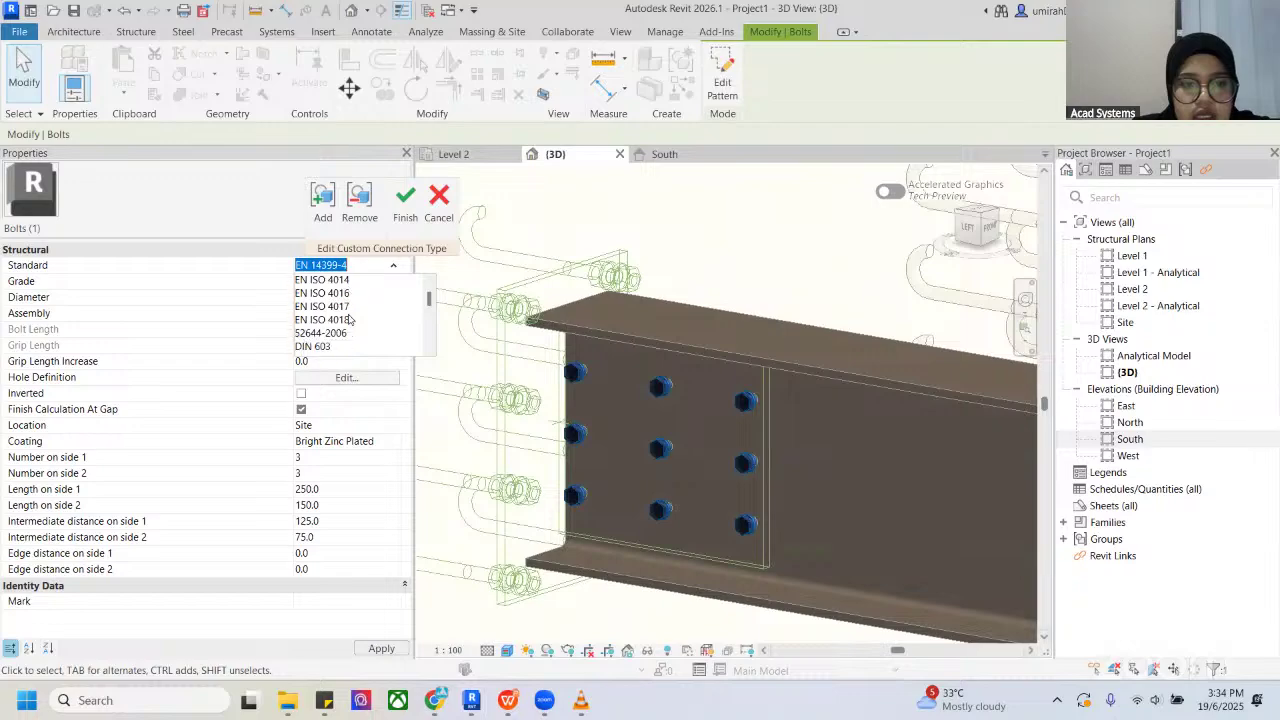
{"action": "scroll", "coordinate": [348, 319], "scroll_direction": "down", "scroll_amount": 8}
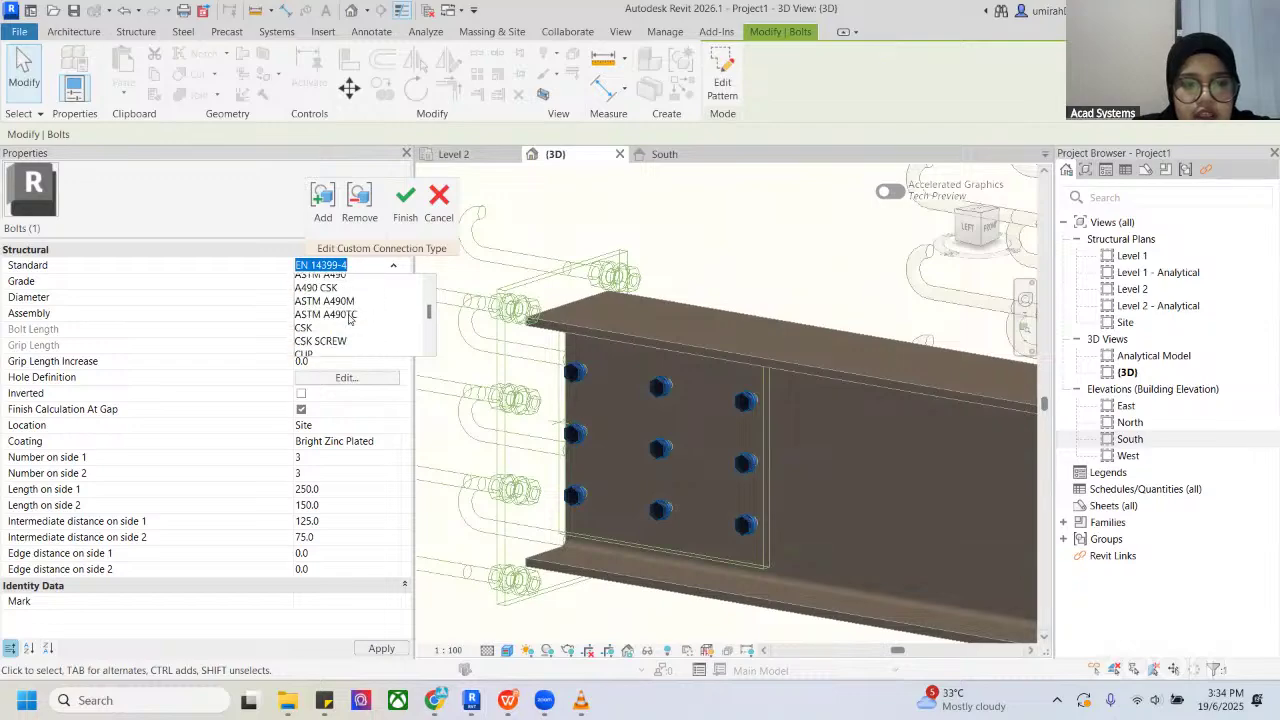
{"action": "scroll", "coordinate": [348, 319], "scroll_direction": "up", "scroll_amount": 3}
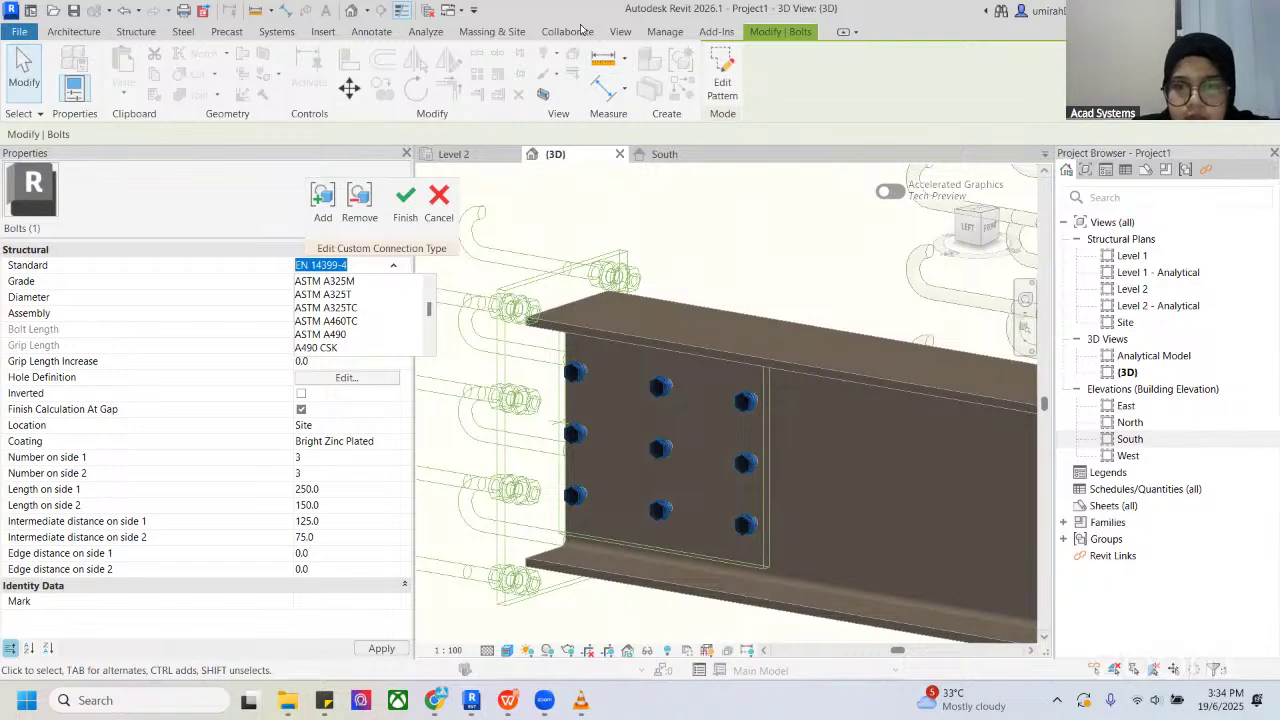
{"action": "left_click", "coordinate": [615, 399]}
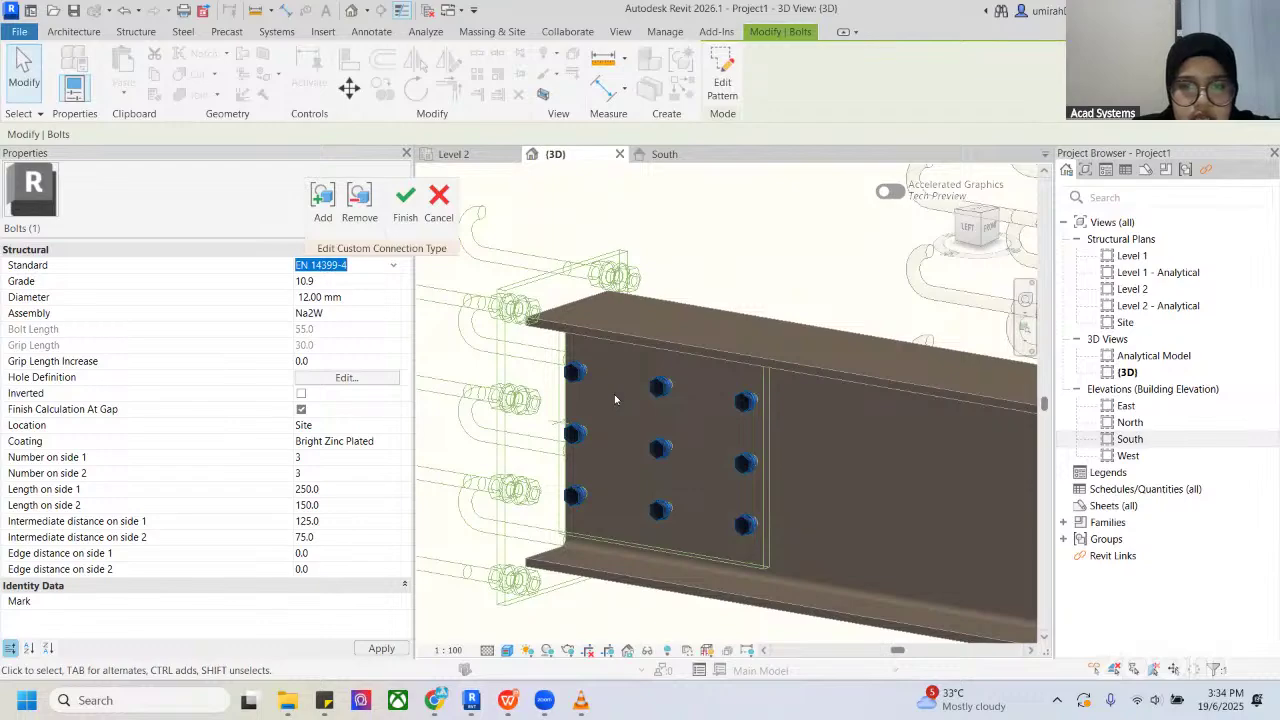
Step: Set the web bolt group's Standard to EN 14399-3 and check its available grades, keeping 10.9
{"action": "left_click", "coordinate": [368, 279]}
{"action": "left_click", "coordinate": [388, 267]}
{"action": "left_click", "coordinate": [390, 268]}
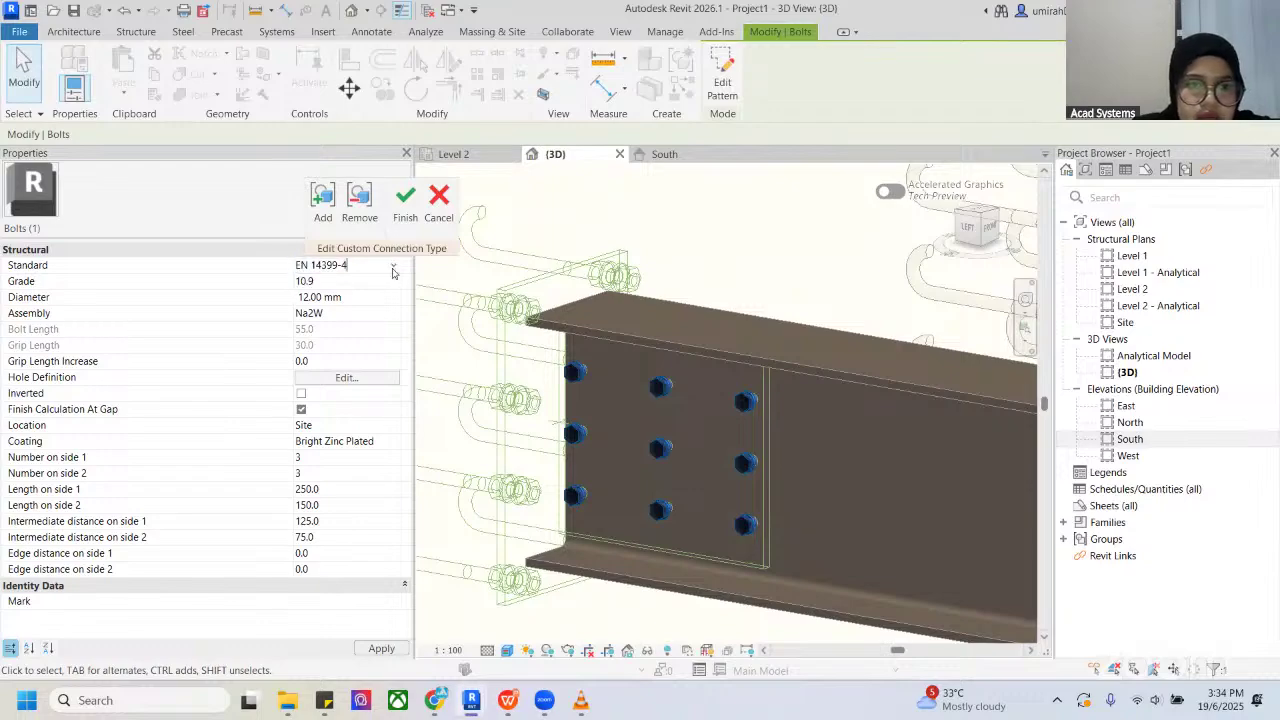
{"action": "left_click", "coordinate": [393, 268]}
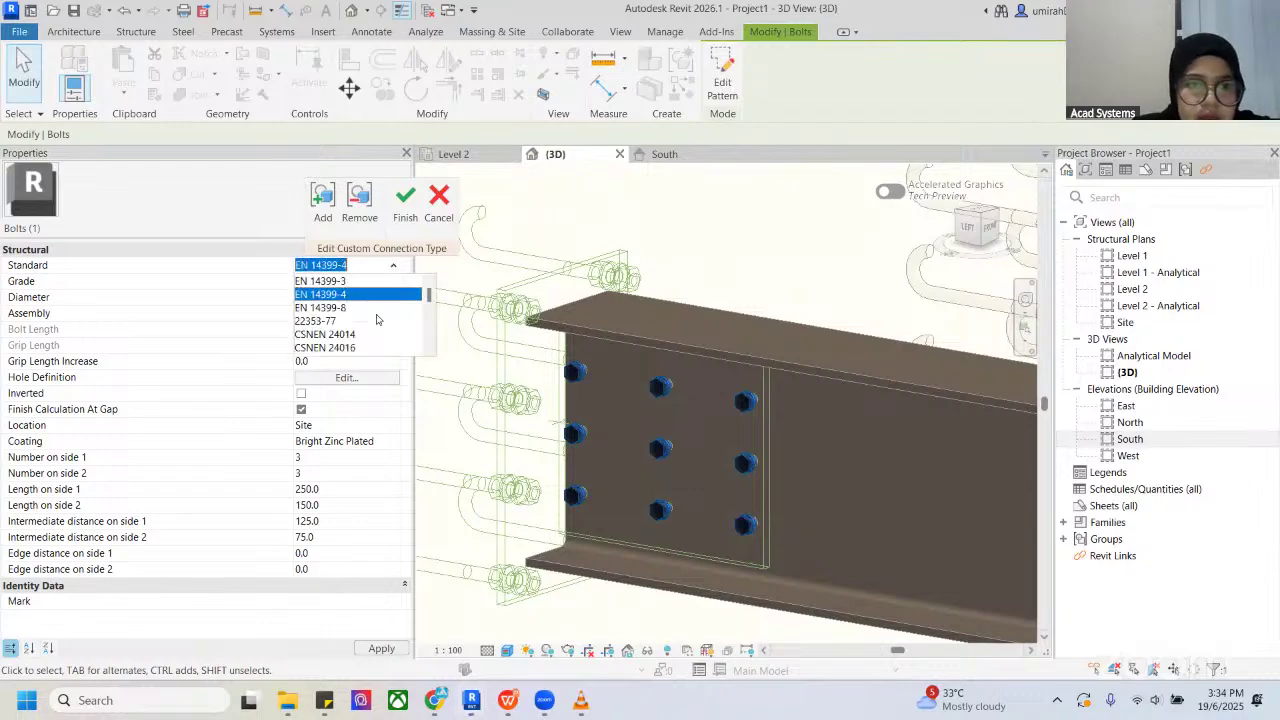
{"action": "left_click", "coordinate": [337, 282]}
{"action": "left_click", "coordinate": [389, 281]}
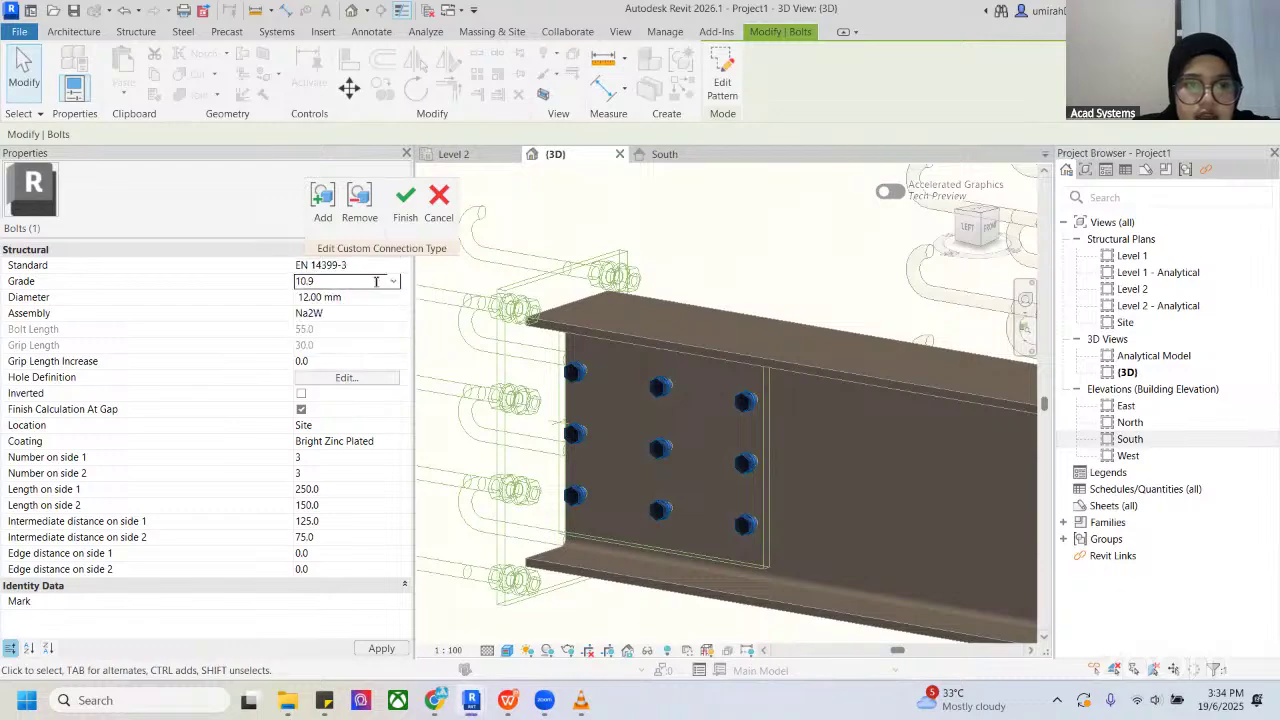
{"action": "left_click", "coordinate": [390, 282]}
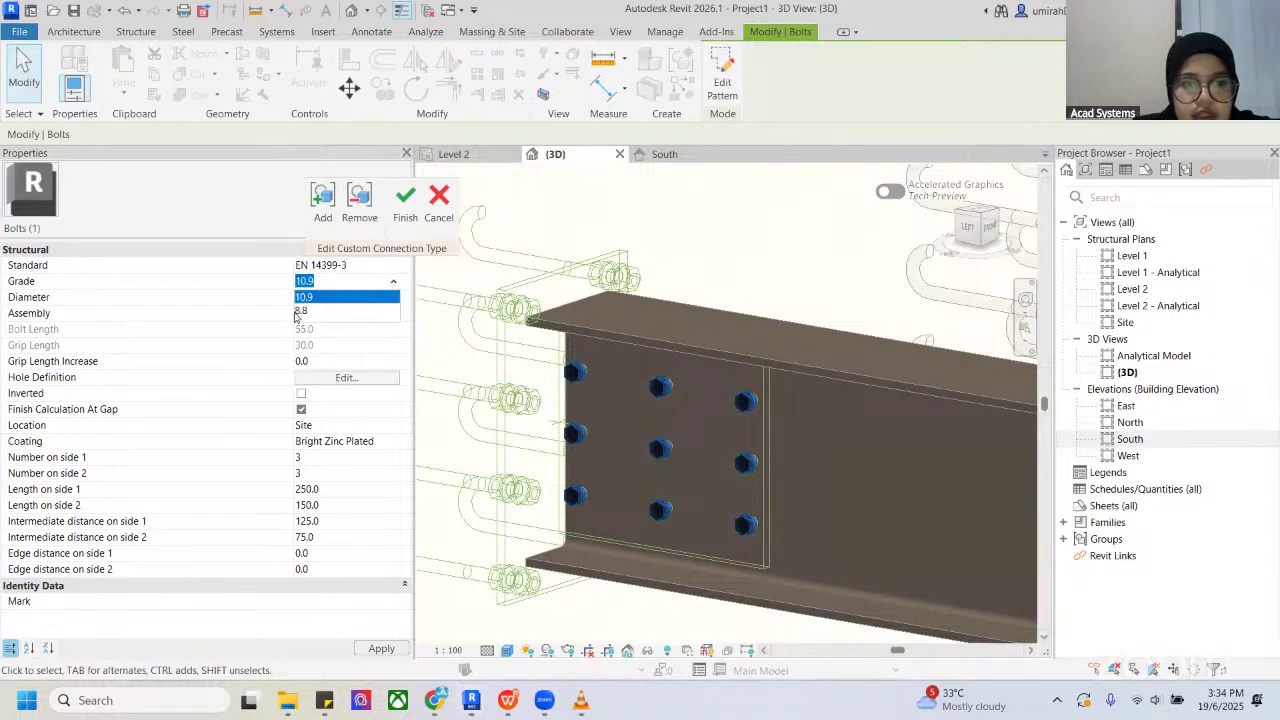
{"action": "left_click", "coordinate": [352, 283]}
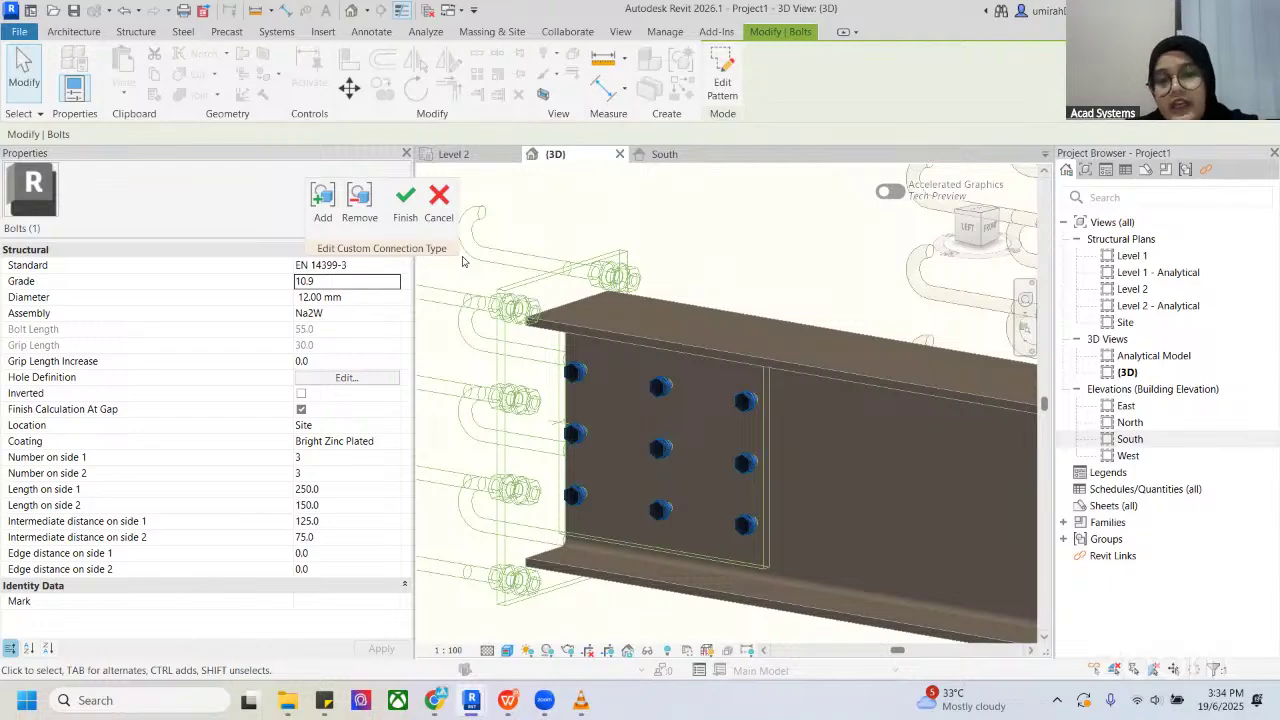
Step: Set the web bolt group's Standard to EN 14399-8 and check which grades it offers
{"action": "left_click", "coordinate": [388, 267]}
{"action": "left_click", "coordinate": [393, 266]}
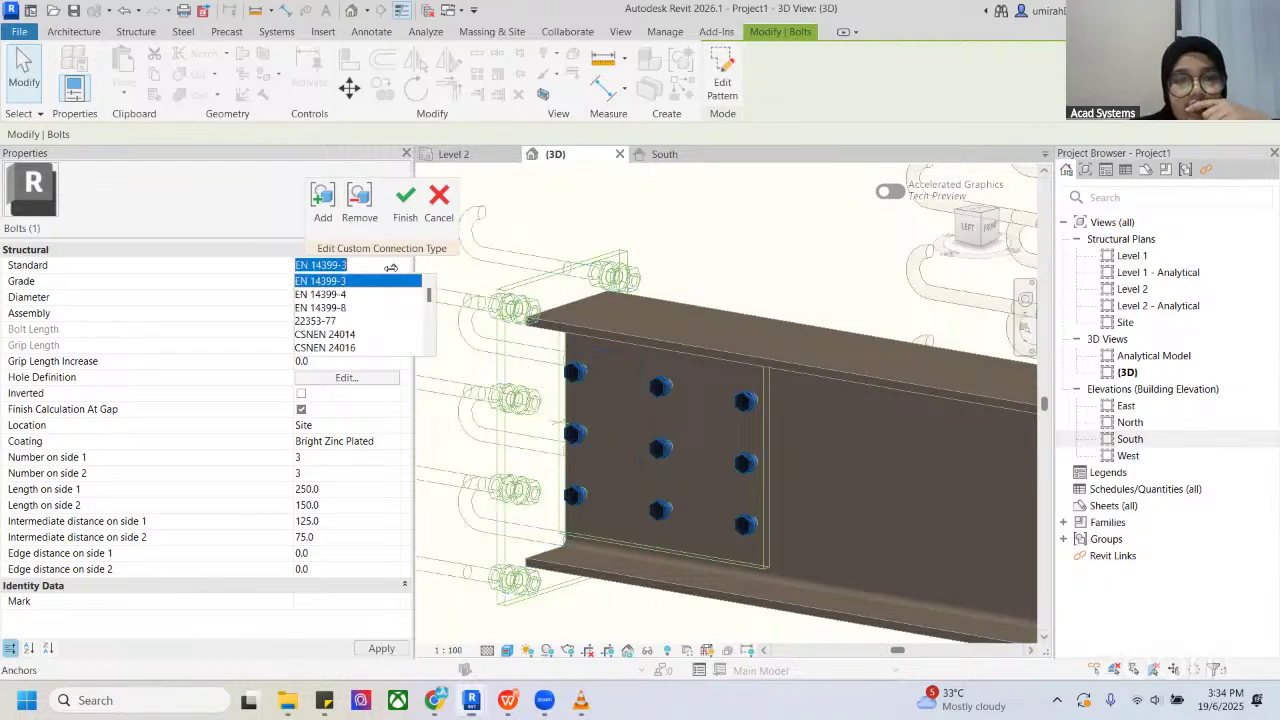
{"action": "left_click", "coordinate": [322, 308]}
{"action": "left_click", "coordinate": [393, 281]}
{"action": "left_click", "coordinate": [393, 281]}
{"action": "left_click", "coordinate": [393, 281]}
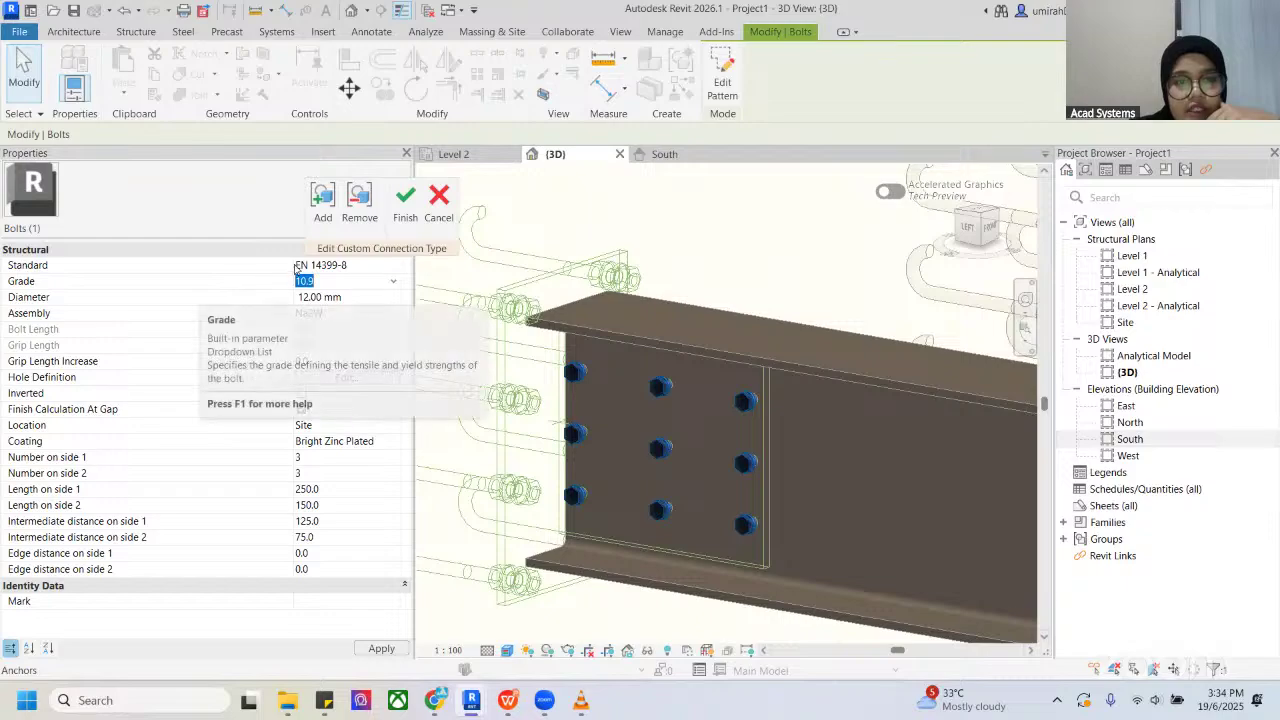
{"action": "left_click", "coordinate": [394, 284]}
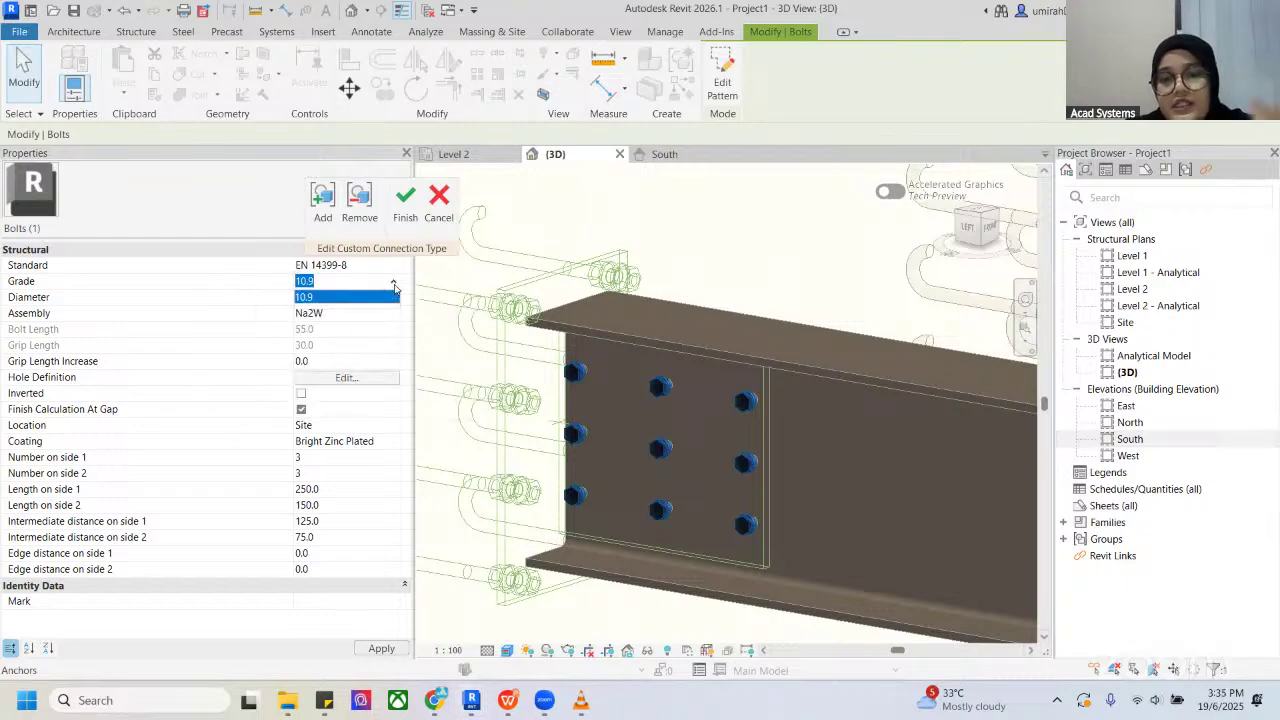
Step: Set the web bolt group's Standard to EN 14399-3 and its Grade to 8.8
{"action": "left_click", "coordinate": [392, 270]}
{"action": "left_click", "coordinate": [392, 270]}
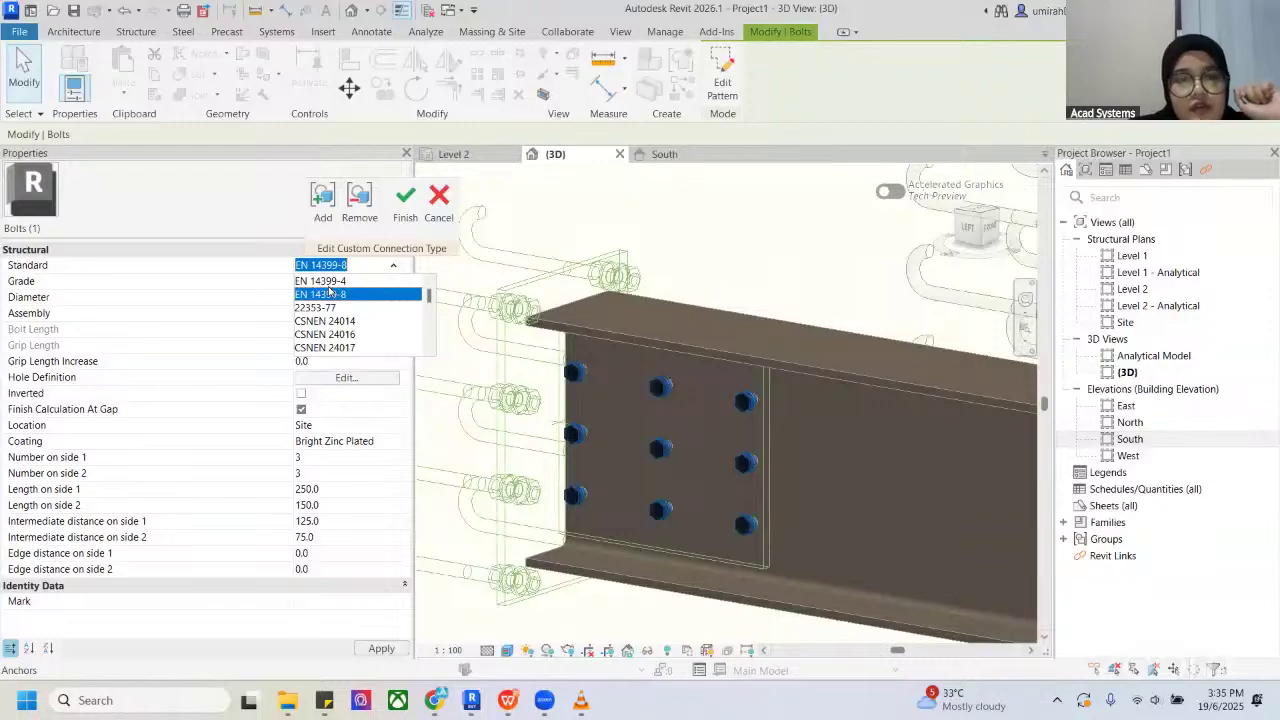
{"action": "scroll", "coordinate": [328, 290], "scroll_direction": "up", "scroll_amount": 1}
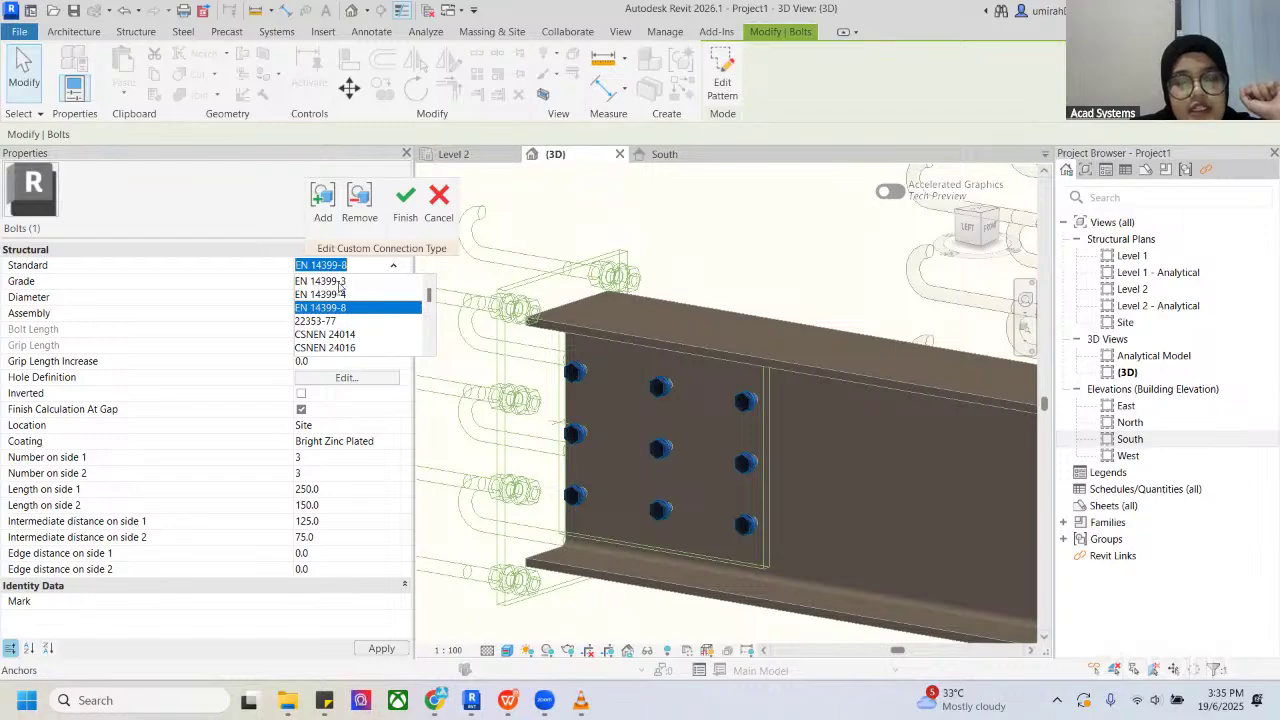
{"action": "left_click", "coordinate": [341, 282]}
{"action": "left_click", "coordinate": [345, 281]}
{"action": "left_click", "coordinate": [391, 284]}
{"action": "left_click", "coordinate": [308, 311]}
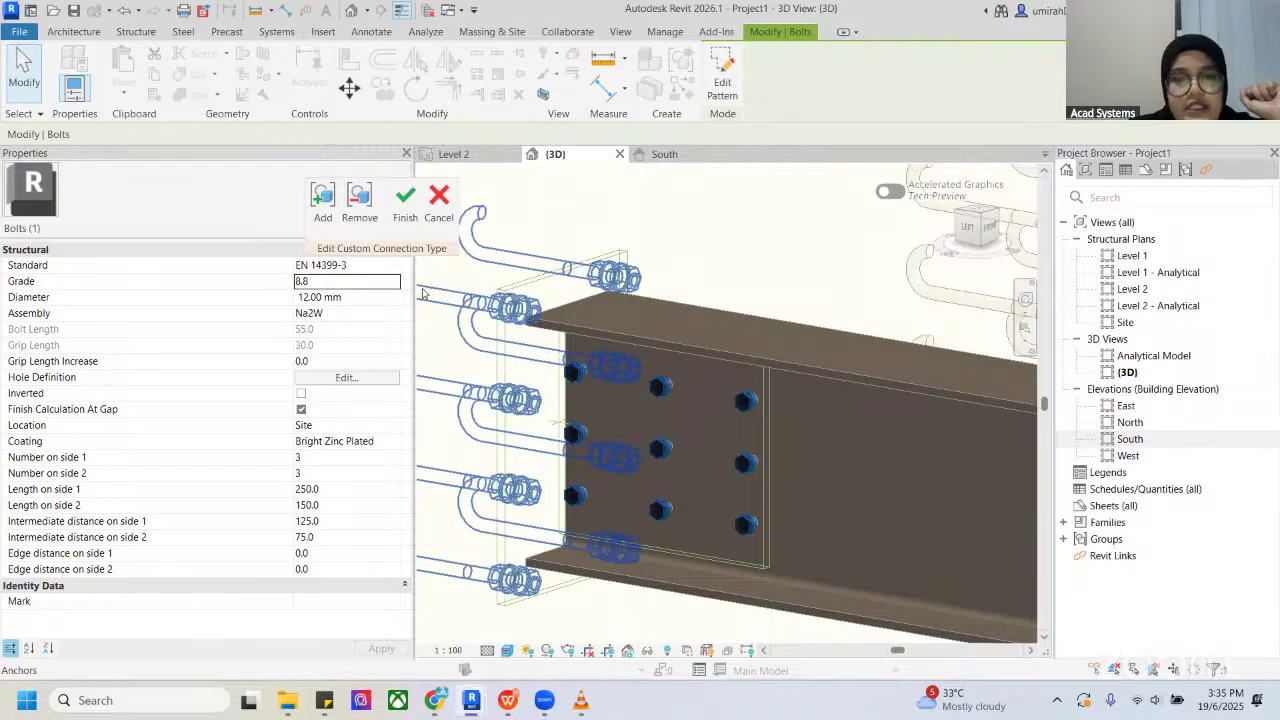
Step: Look through the other bolt standards, keeping EN 14399-3, and finish editing the connection type for all instances
{"action": "left_click", "coordinate": [394, 266]}
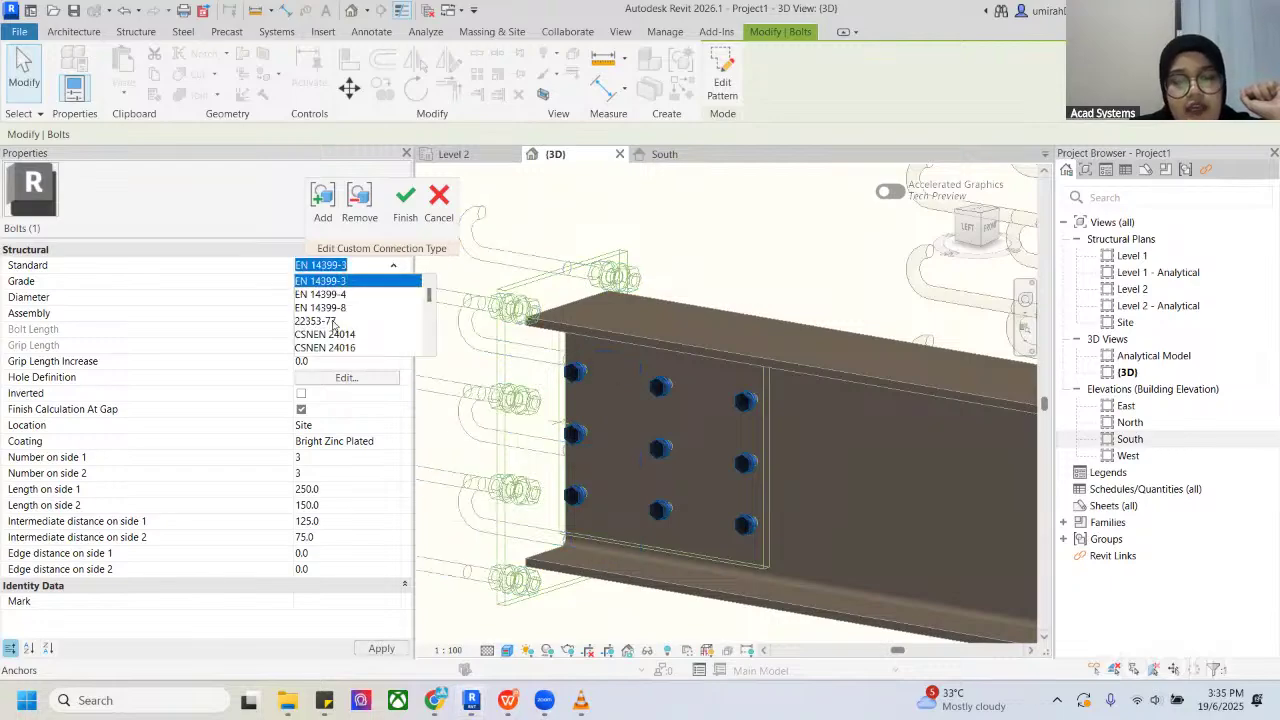
{"action": "scroll", "coordinate": [334, 325], "scroll_direction": "down", "scroll_amount": 10}
{"action": "scroll", "coordinate": [336, 326], "scroll_direction": "down", "scroll_amount": 2}
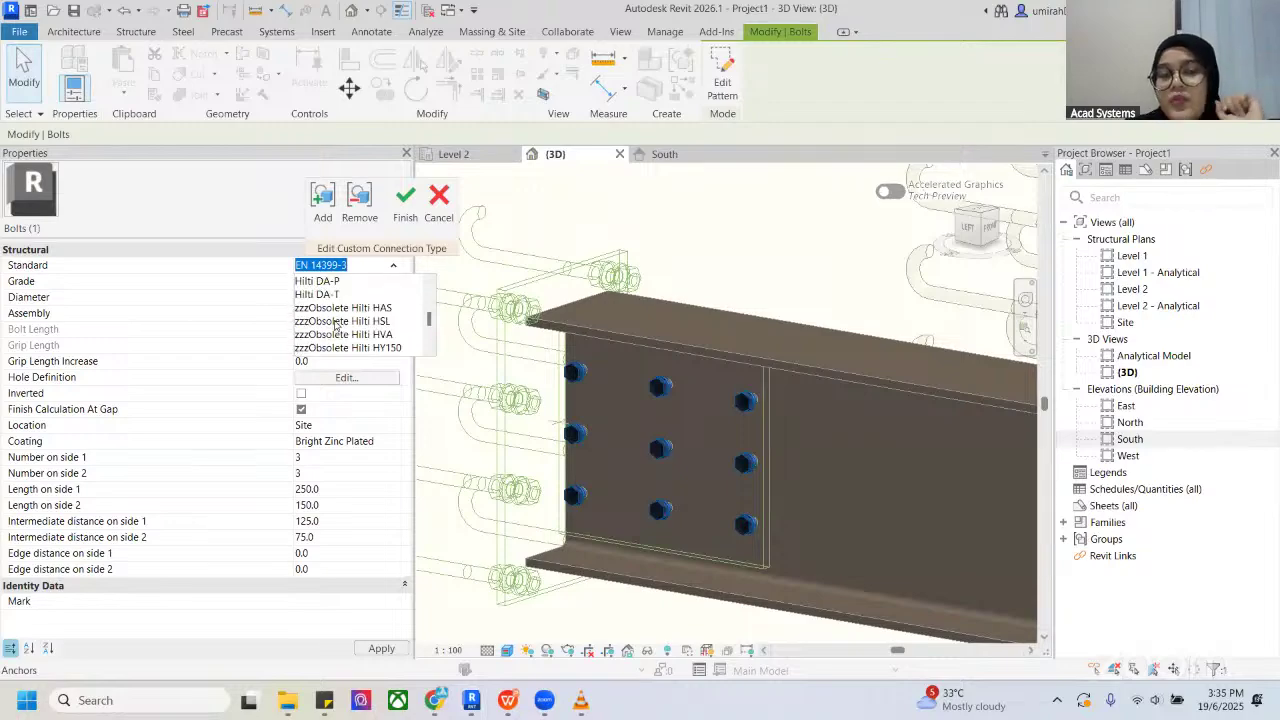
{"action": "scroll", "coordinate": [336, 326], "scroll_direction": "down", "scroll_amount": 8}
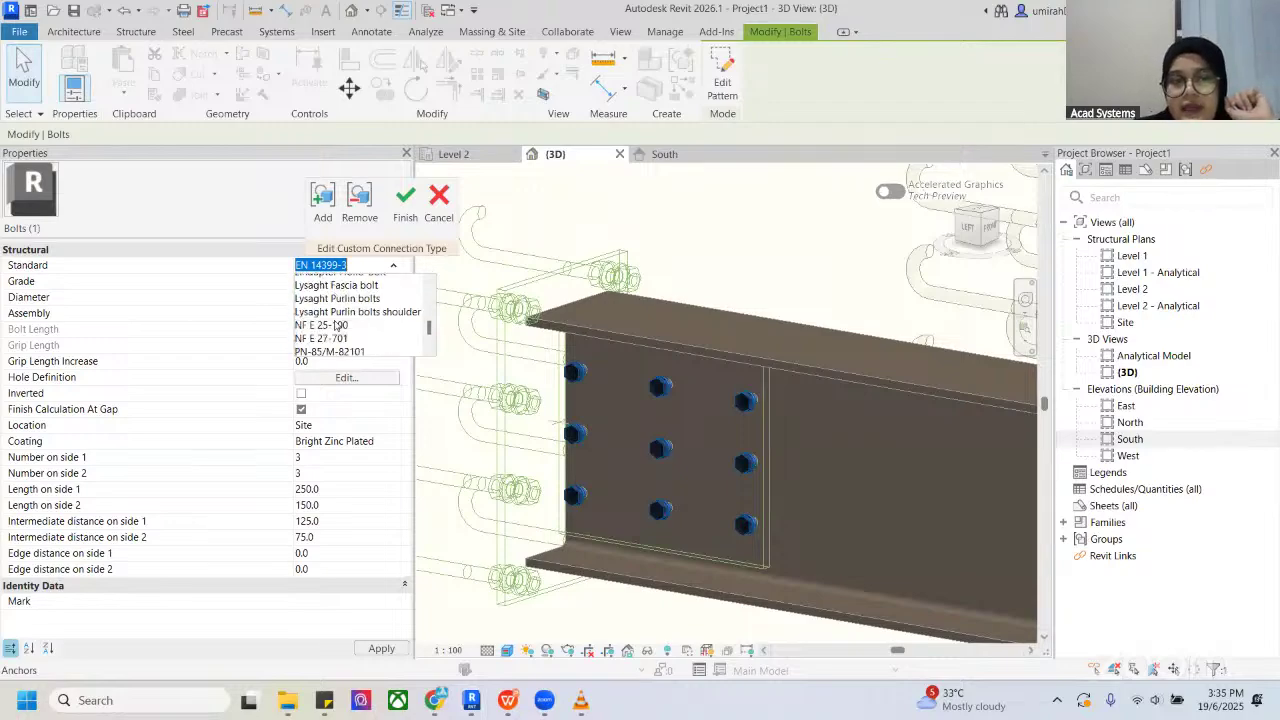
{"action": "left_click", "coordinate": [267, 284]}
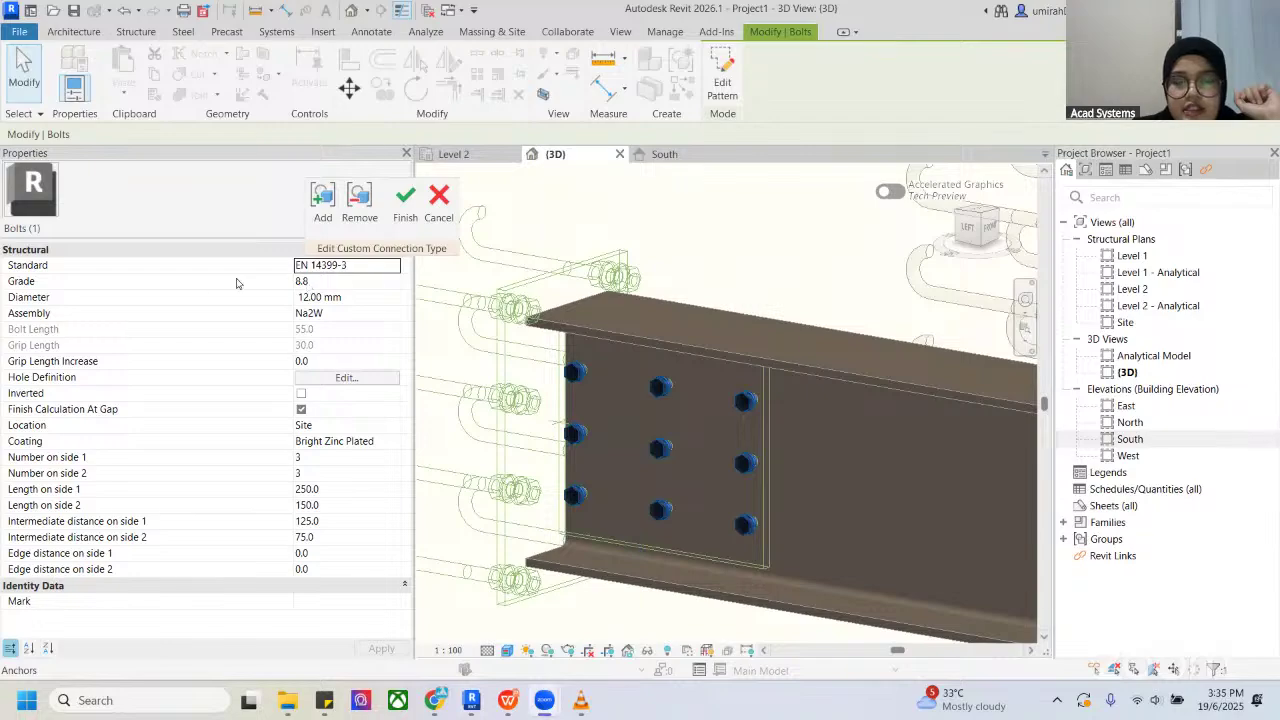
{"action": "scroll", "coordinate": [686, 408], "scroll_direction": "up", "scroll_amount": 1}
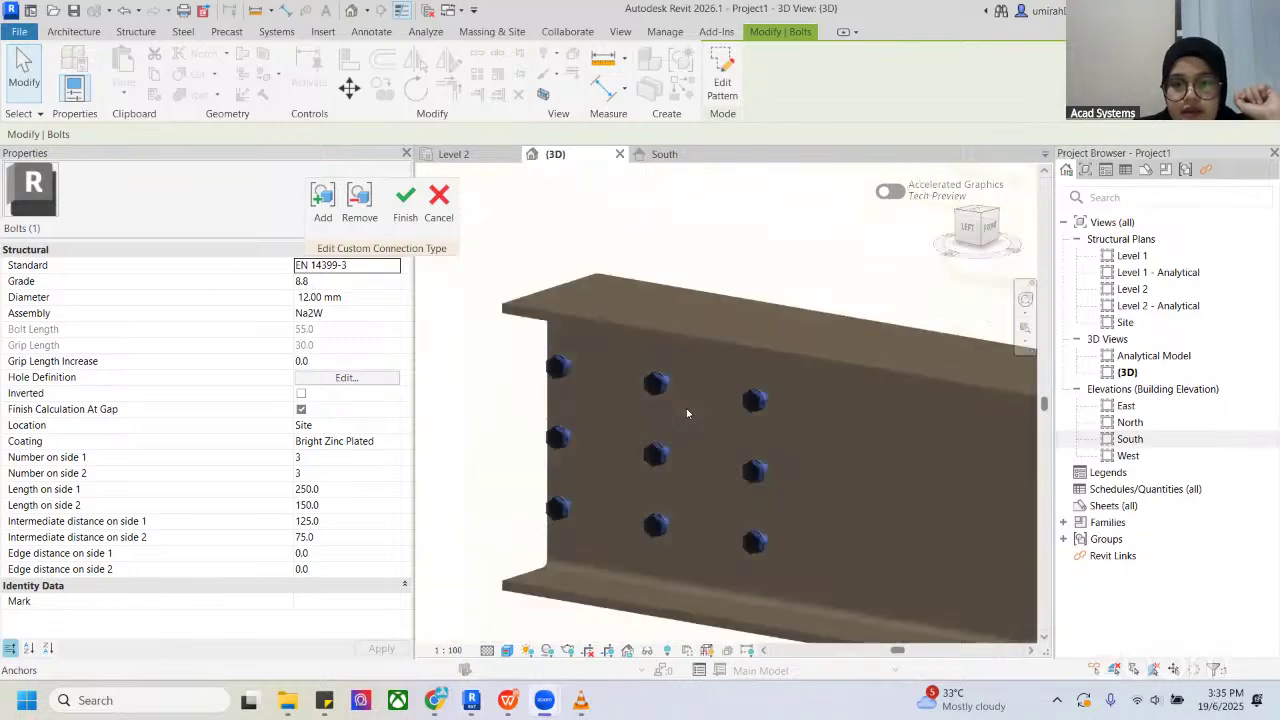
{"action": "left_click", "coordinate": [398, 216]}
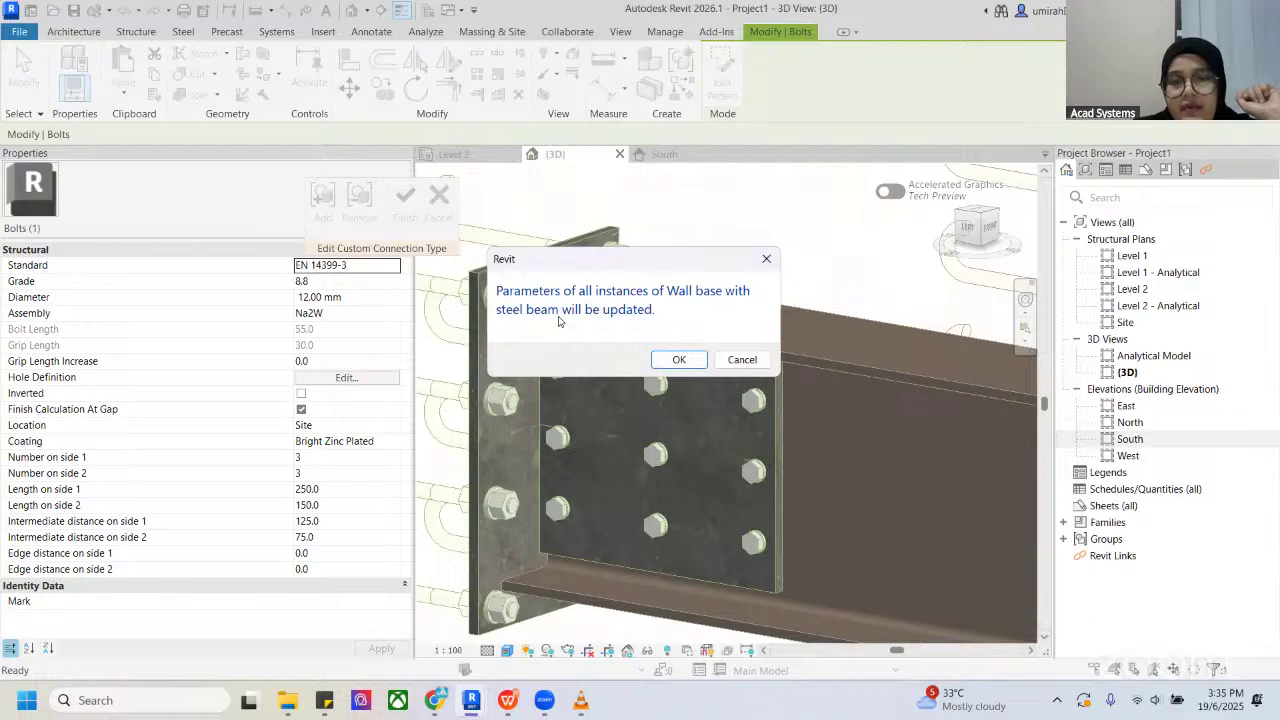
{"action": "left_click", "coordinate": [670, 364]}
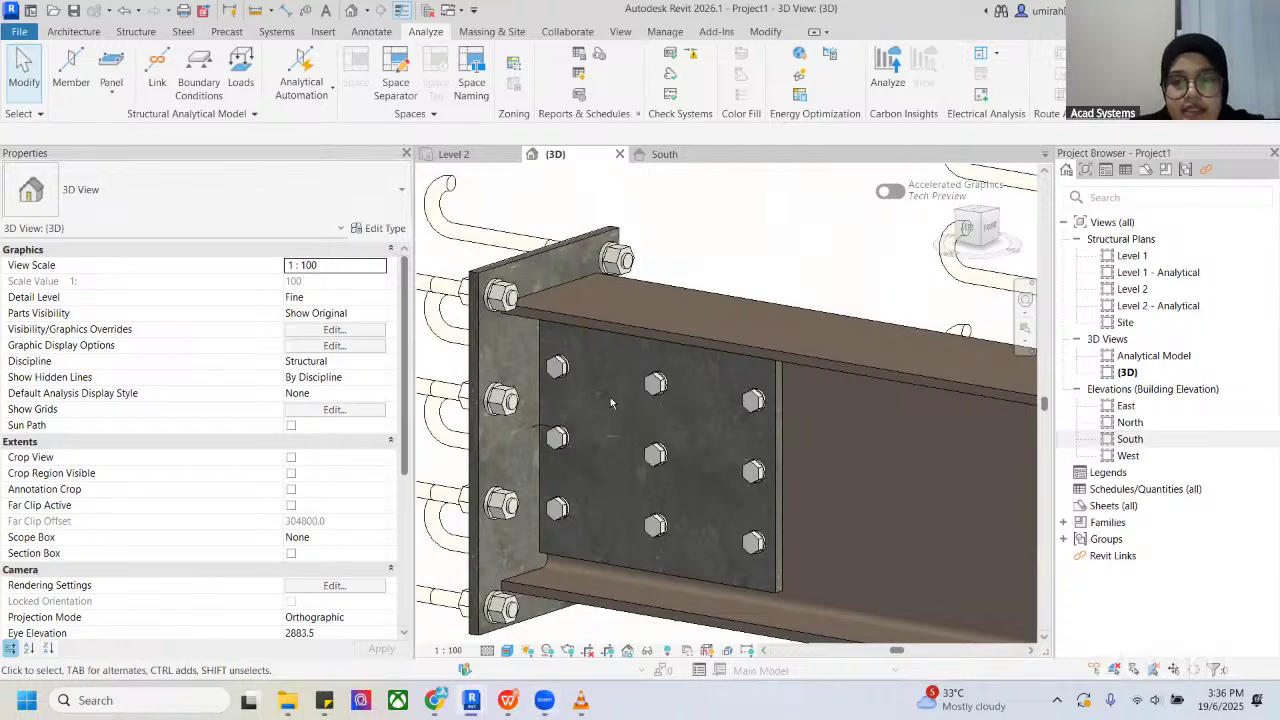
Step: Reopen the wall base connection's type for editing and select its web bolt group
{"action": "left_click", "coordinate": [561, 372]}
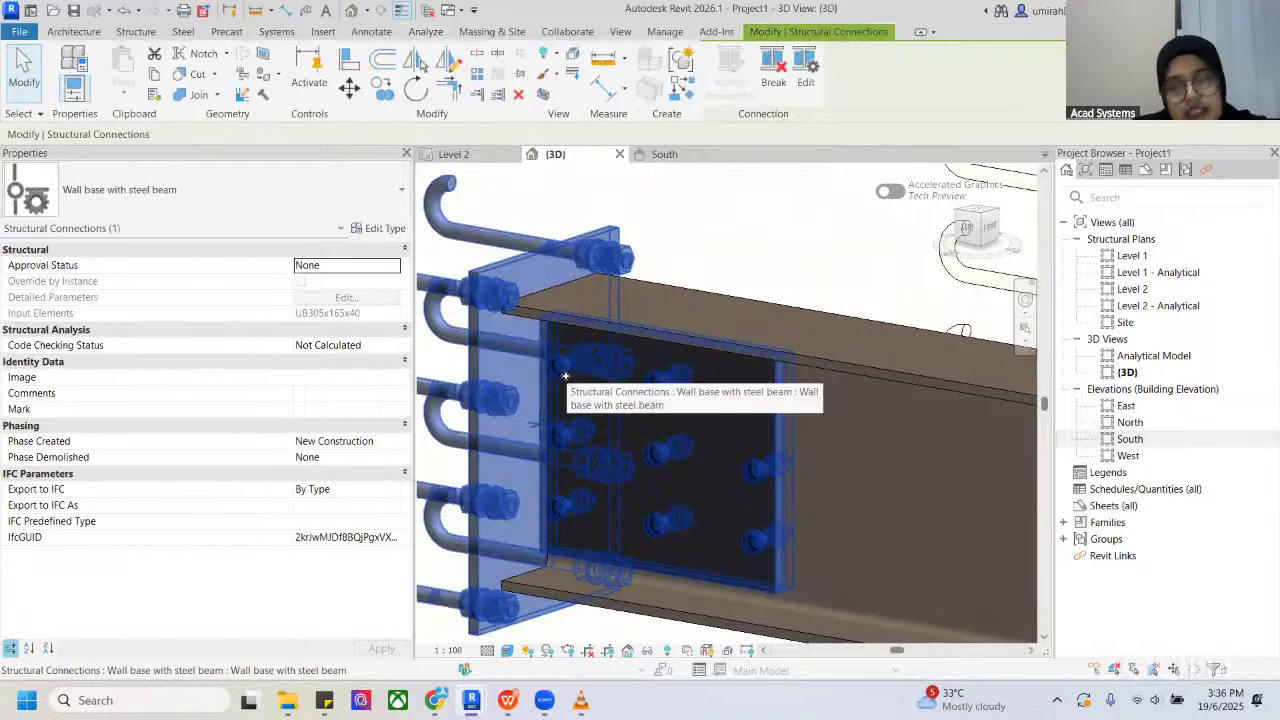
{"action": "left_click", "coordinate": [805, 75]}
{"action": "left_click", "coordinate": [566, 374]}
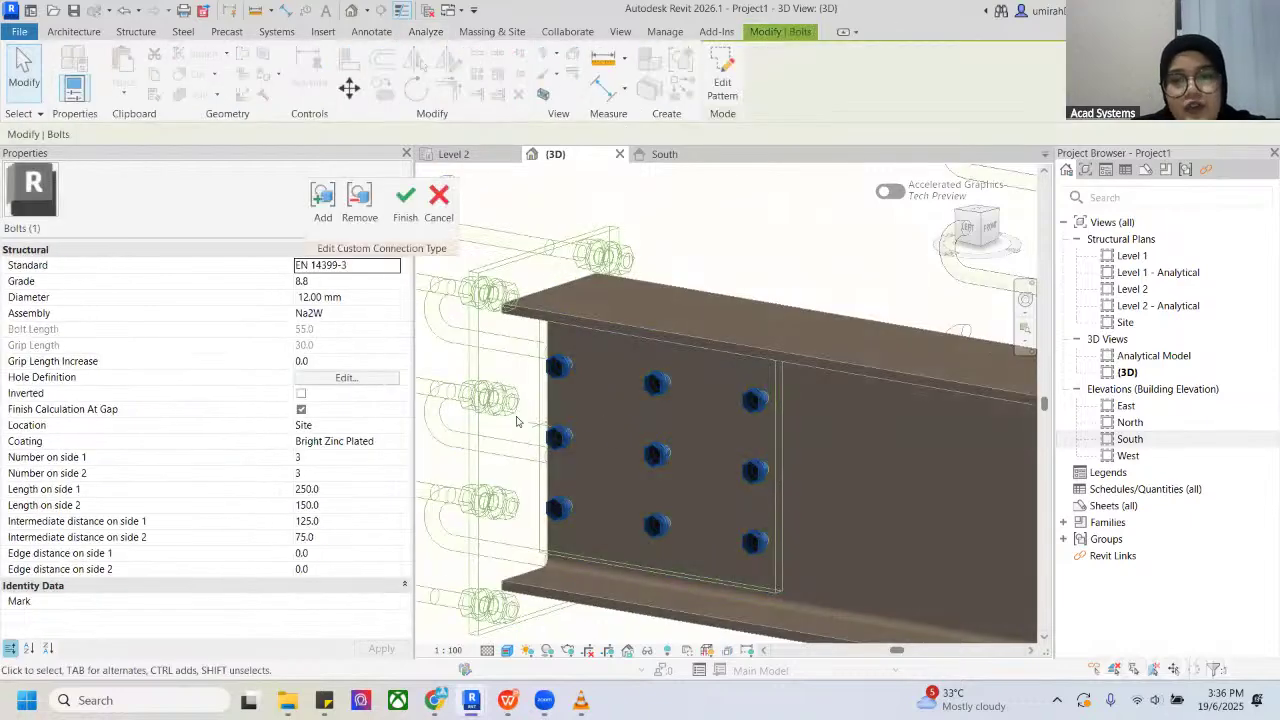
Step: Try the EN ISO 4014 and EN ISO 4018 standards on the web bolt group
{"action": "left_click", "coordinate": [385, 268]}
{"action": "left_click", "coordinate": [393, 266]}
{"action": "scroll", "coordinate": [339, 322], "scroll_direction": "down", "scroll_amount": 2}
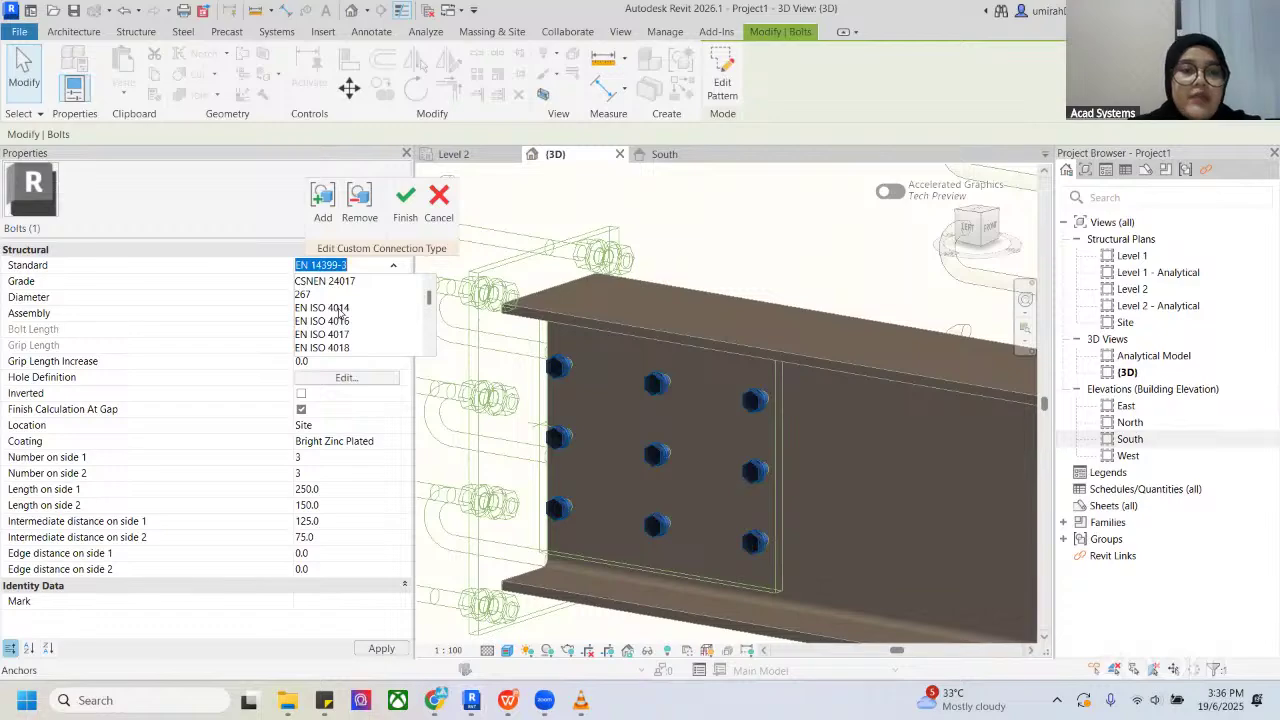
{"action": "left_click", "coordinate": [340, 308]}
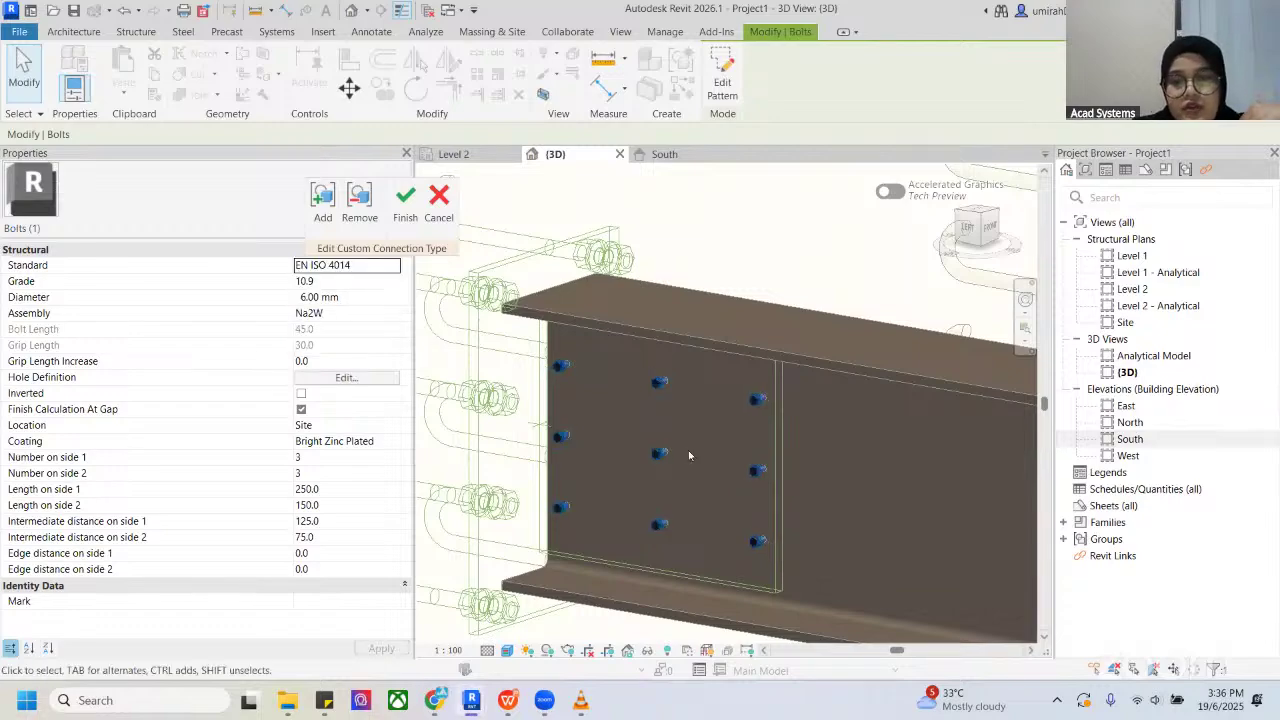
{"action": "left_click", "coordinate": [360, 265]}
{"action": "left_click", "coordinate": [393, 265]}
{"action": "scroll", "coordinate": [335, 335], "scroll_direction": "down", "scroll_amount": 2}
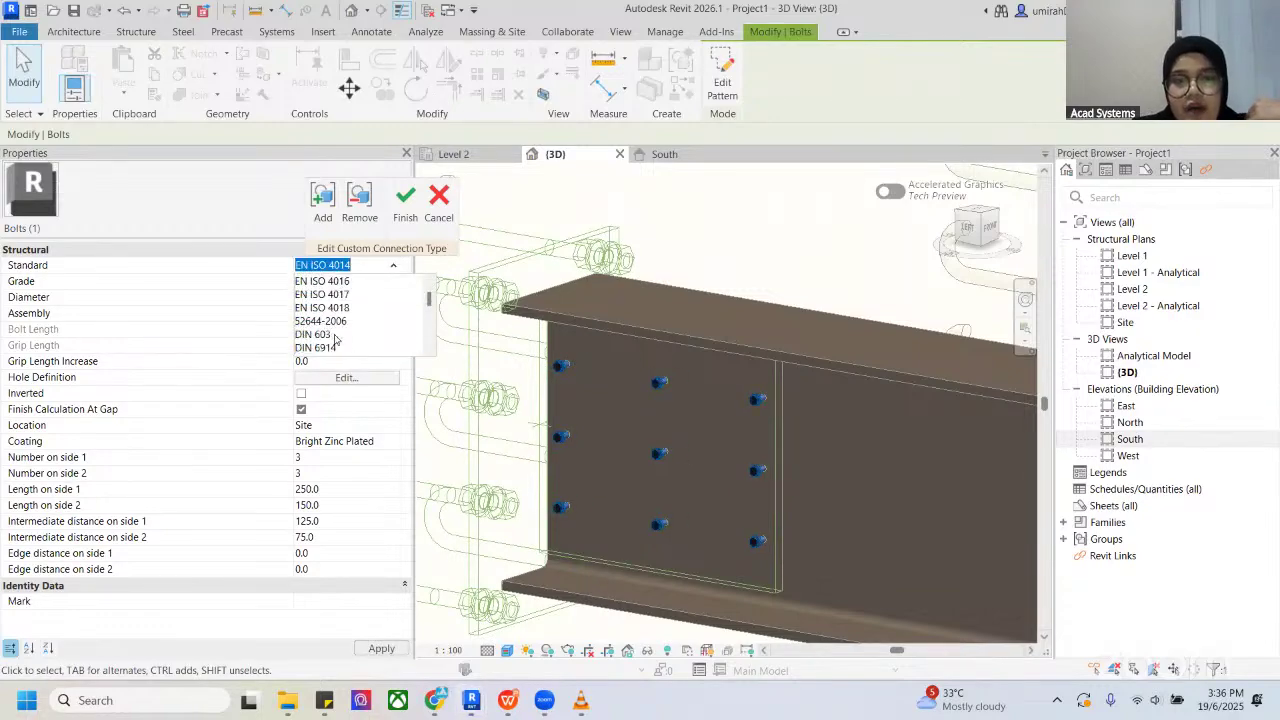
{"action": "left_click", "coordinate": [342, 308]}
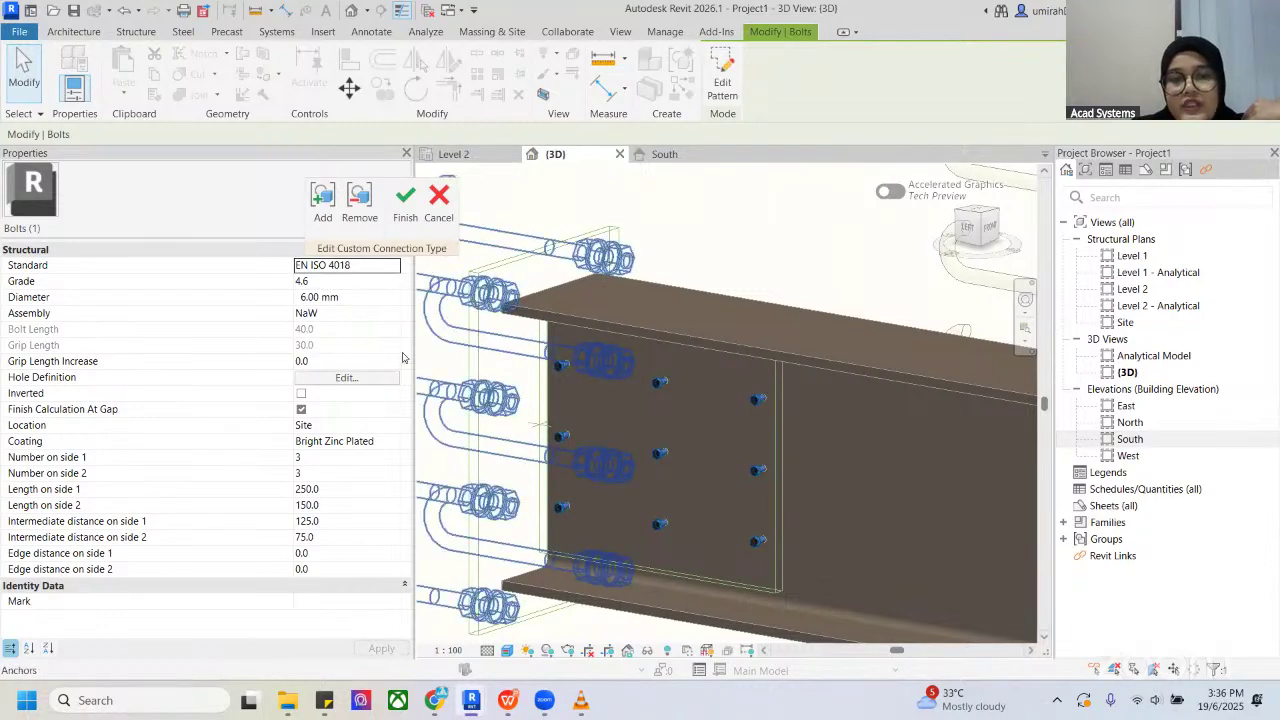
Step: Try the EN ISO 10642 standard on the web bolt group
{"action": "left_click", "coordinate": [393, 265]}
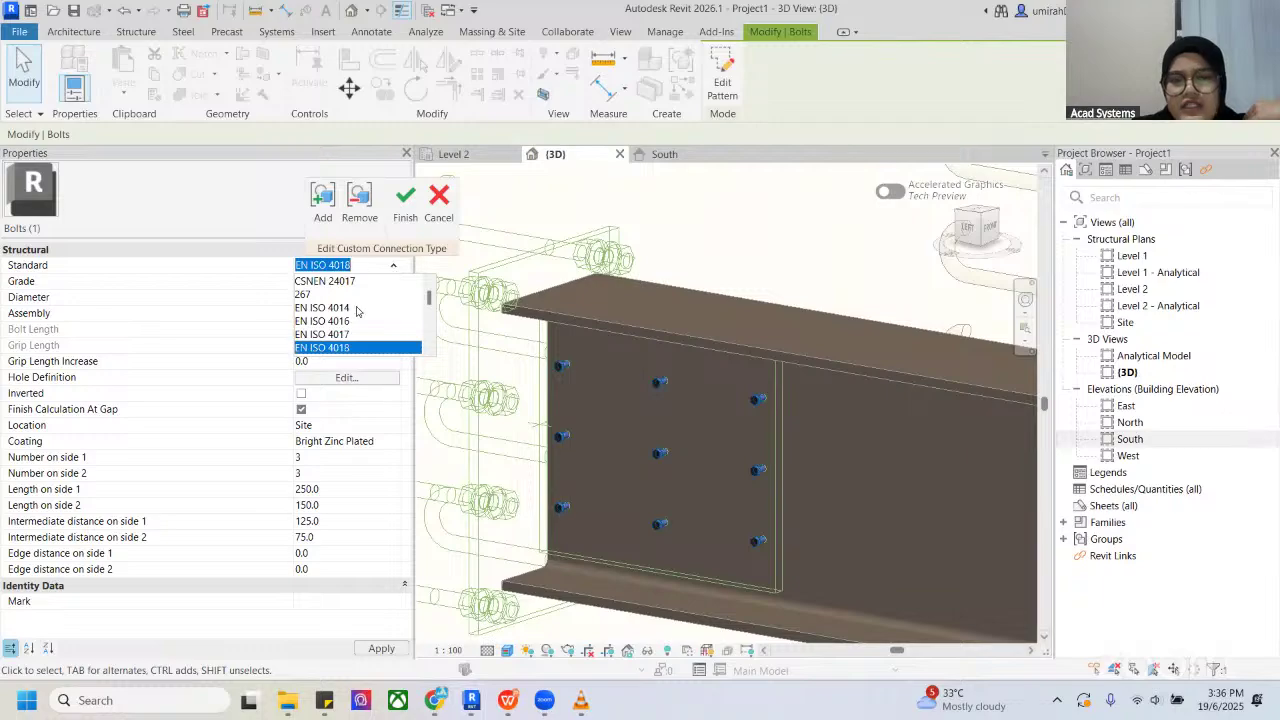
{"action": "scroll", "coordinate": [357, 311], "scroll_direction": "down", "scroll_amount": 3}
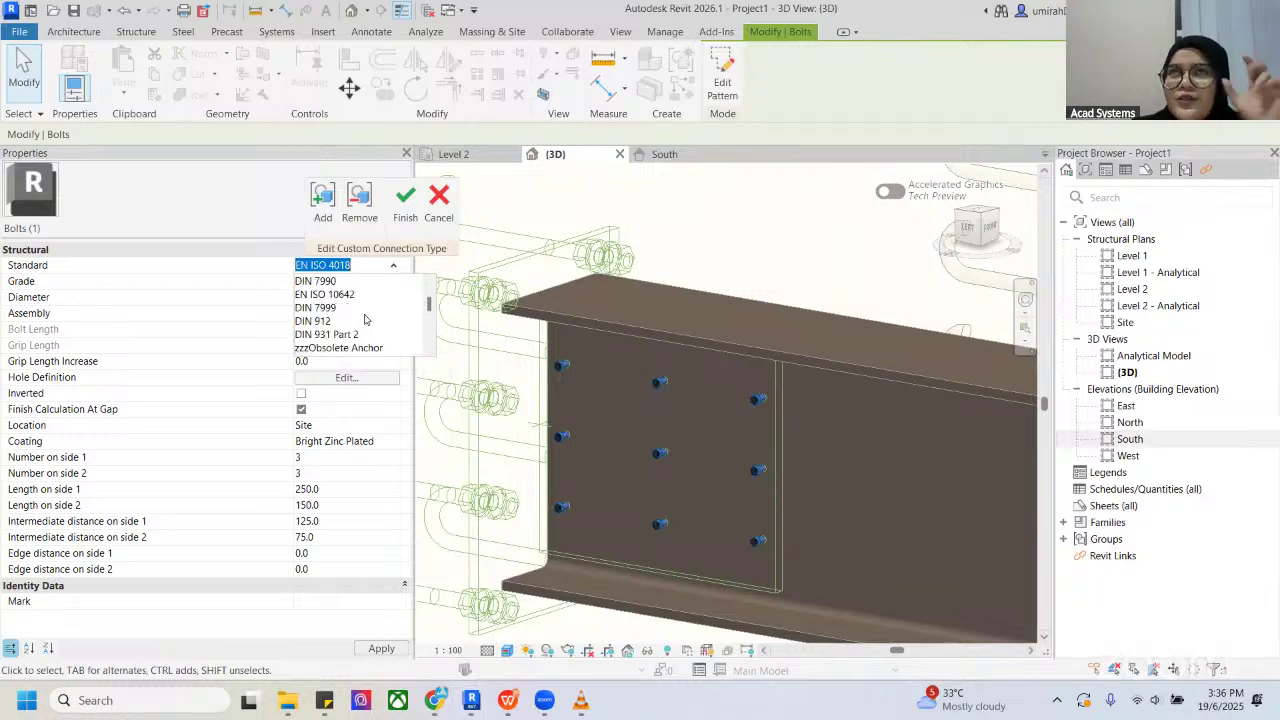
{"action": "scroll", "coordinate": [352, 314], "scroll_direction": "down", "scroll_amount": 1}
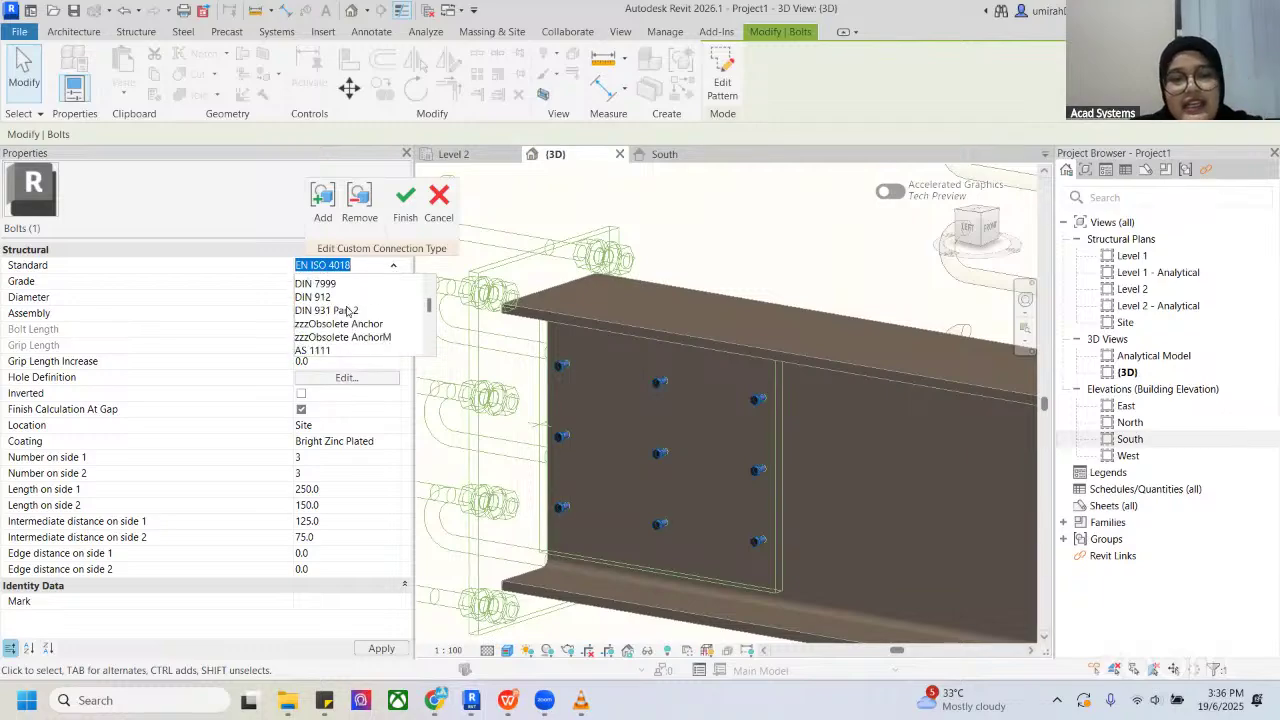
{"action": "scroll", "coordinate": [348, 312], "scroll_direction": "up", "scroll_amount": 1}
{"action": "left_click", "coordinate": [352, 301]}
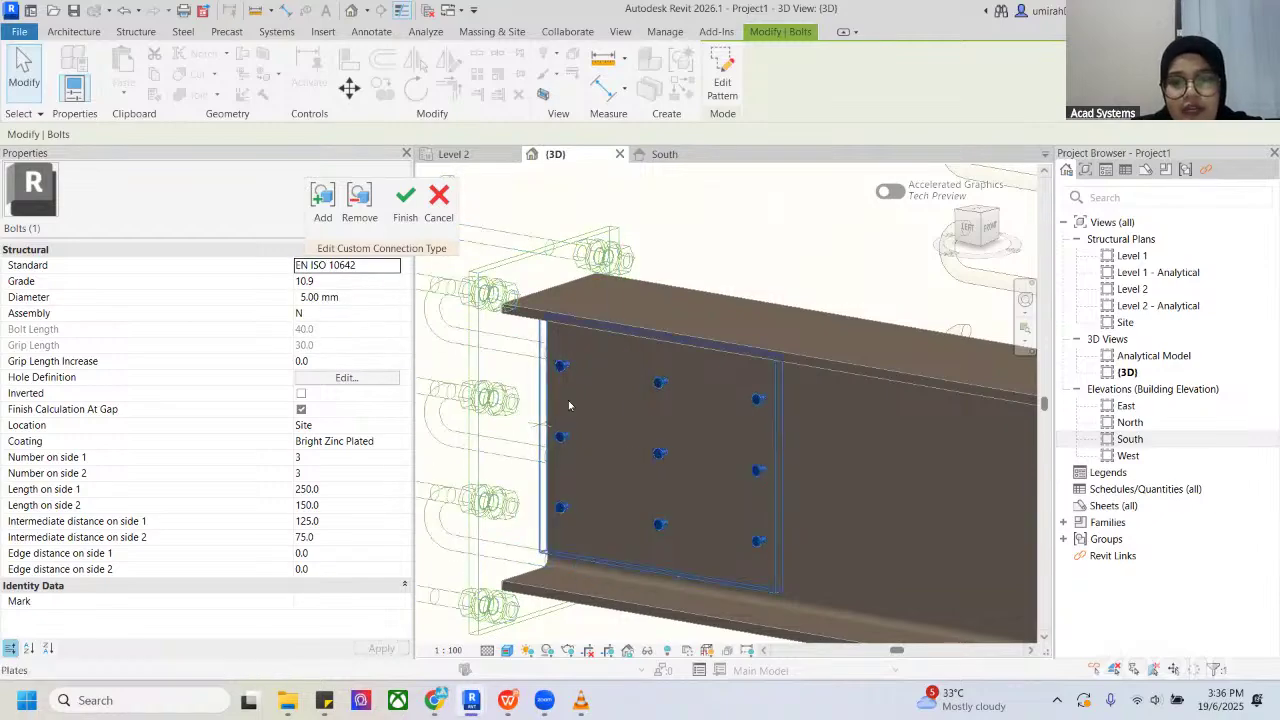
Step: Try the NF E 27-701 standard on the web bolt group
{"action": "left_click", "coordinate": [393, 265]}
{"action": "scroll", "coordinate": [360, 310], "scroll_direction": "down", "scroll_amount": 10}
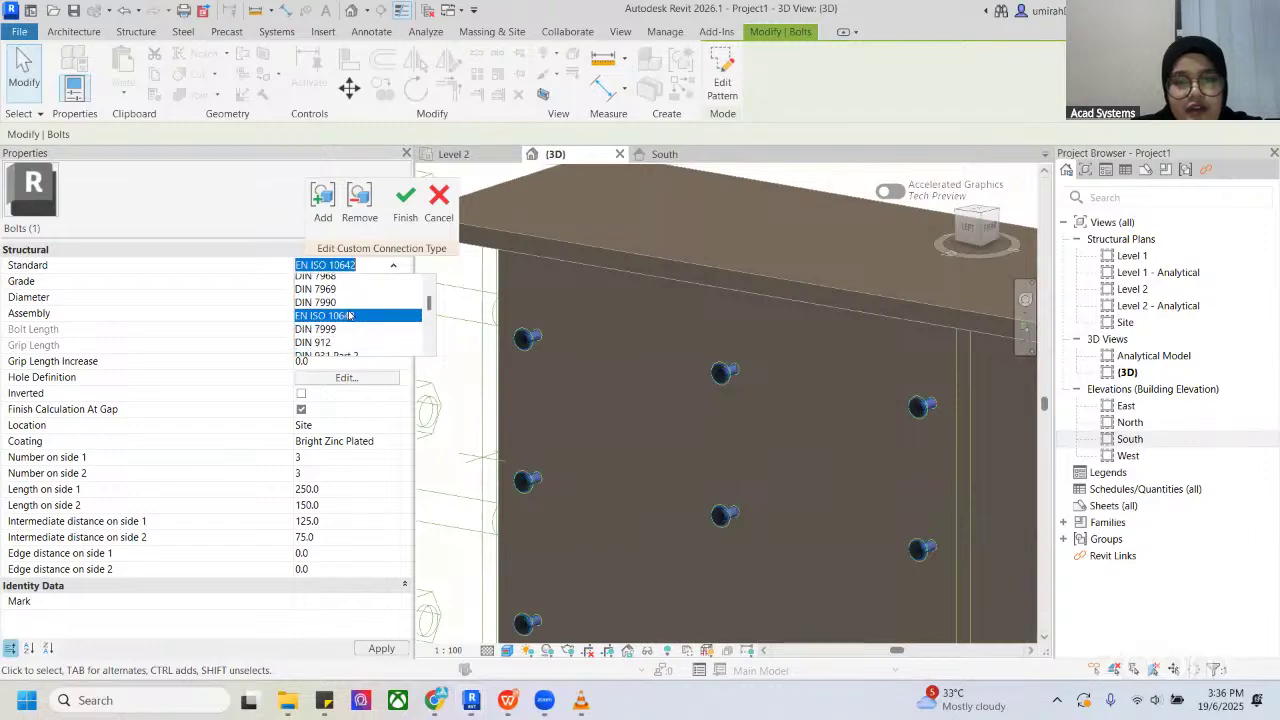
{"action": "scroll", "coordinate": [349, 315], "scroll_direction": "down", "scroll_amount": 3}
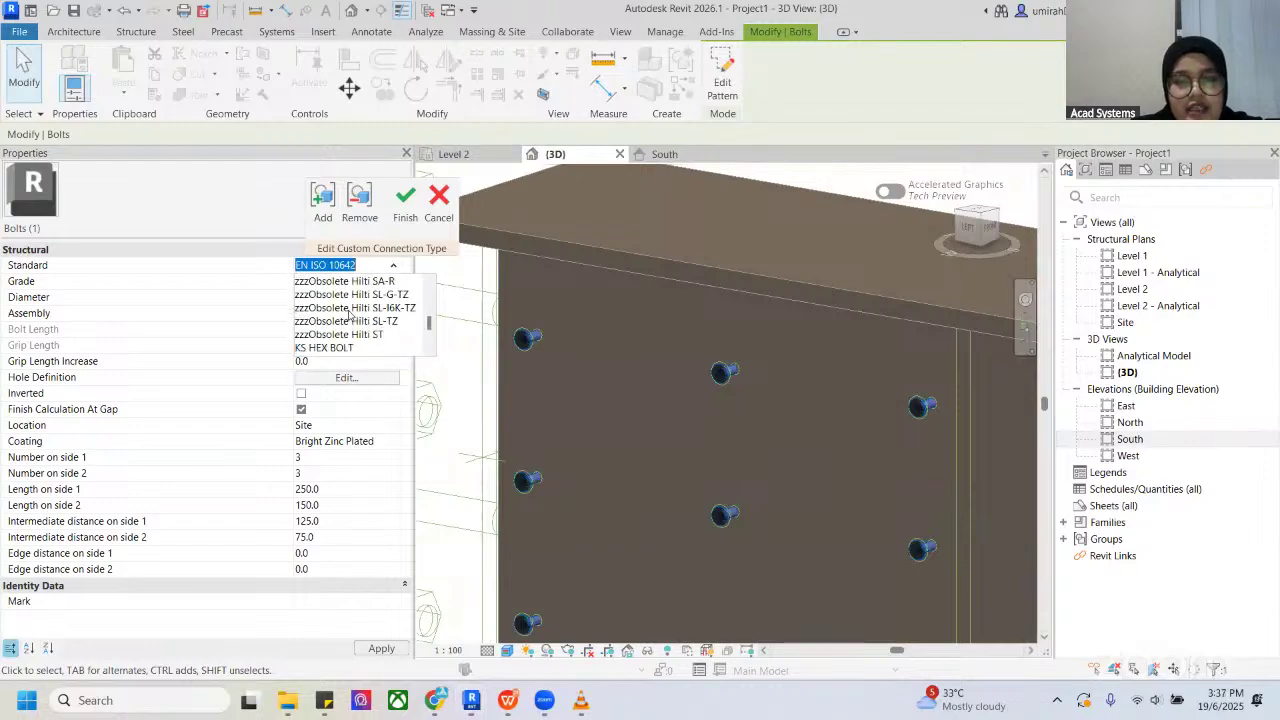
{"action": "scroll", "coordinate": [349, 313], "scroll_direction": "up", "scroll_amount": 10}
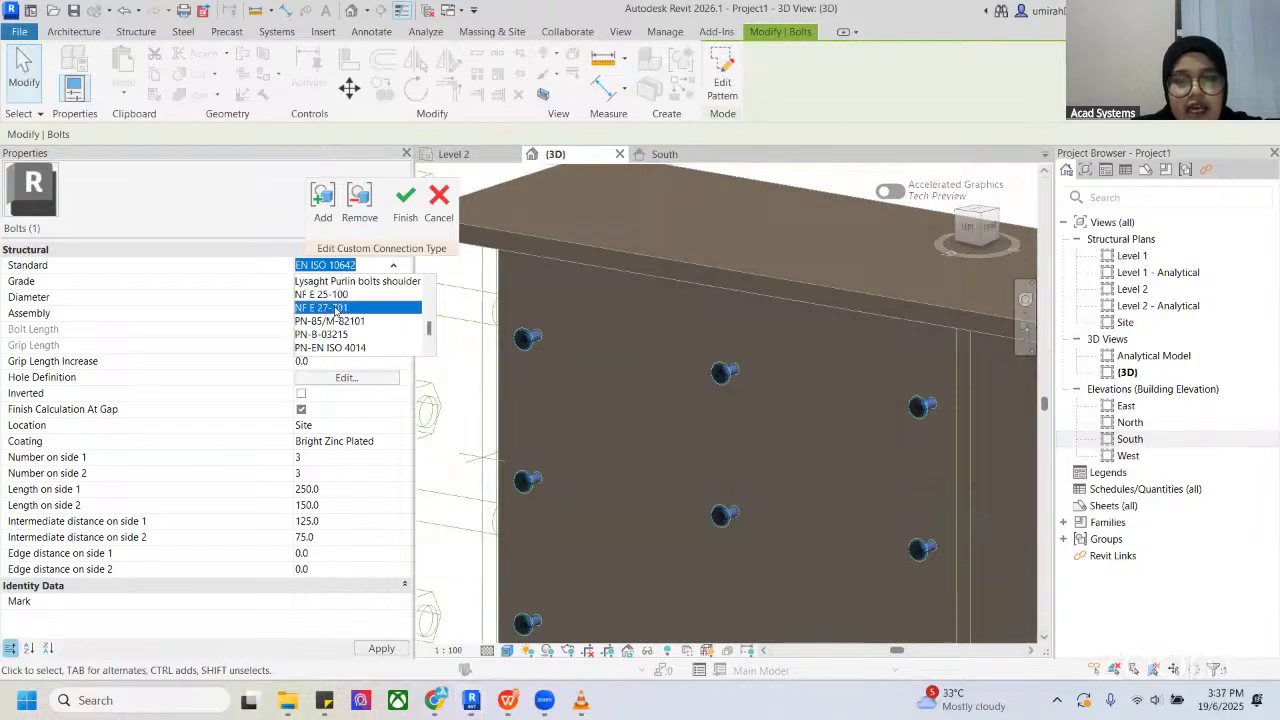
{"action": "left_click", "coordinate": [342, 313]}
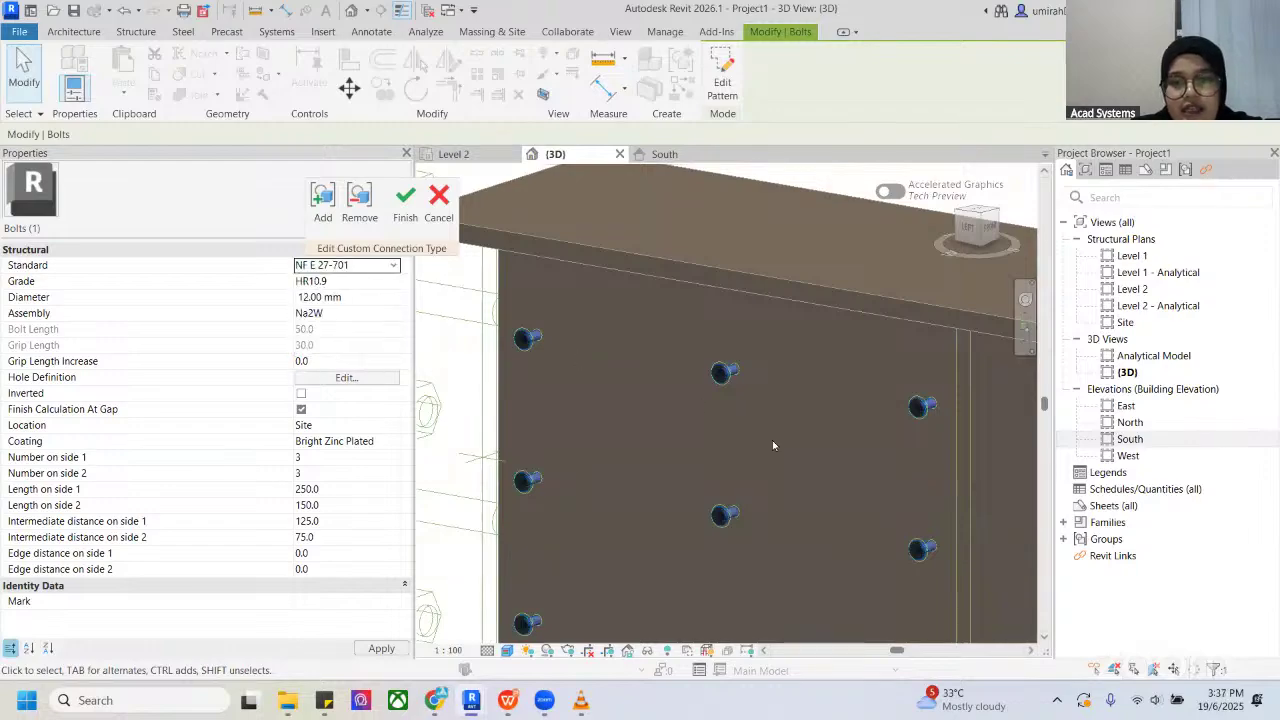
Step: Try the SET SCREW and XOX standards on the web bolt group
{"action": "left_click", "coordinate": [394, 265]}
{"action": "scroll", "coordinate": [360, 305], "scroll_direction": "down", "scroll_amount": 5}
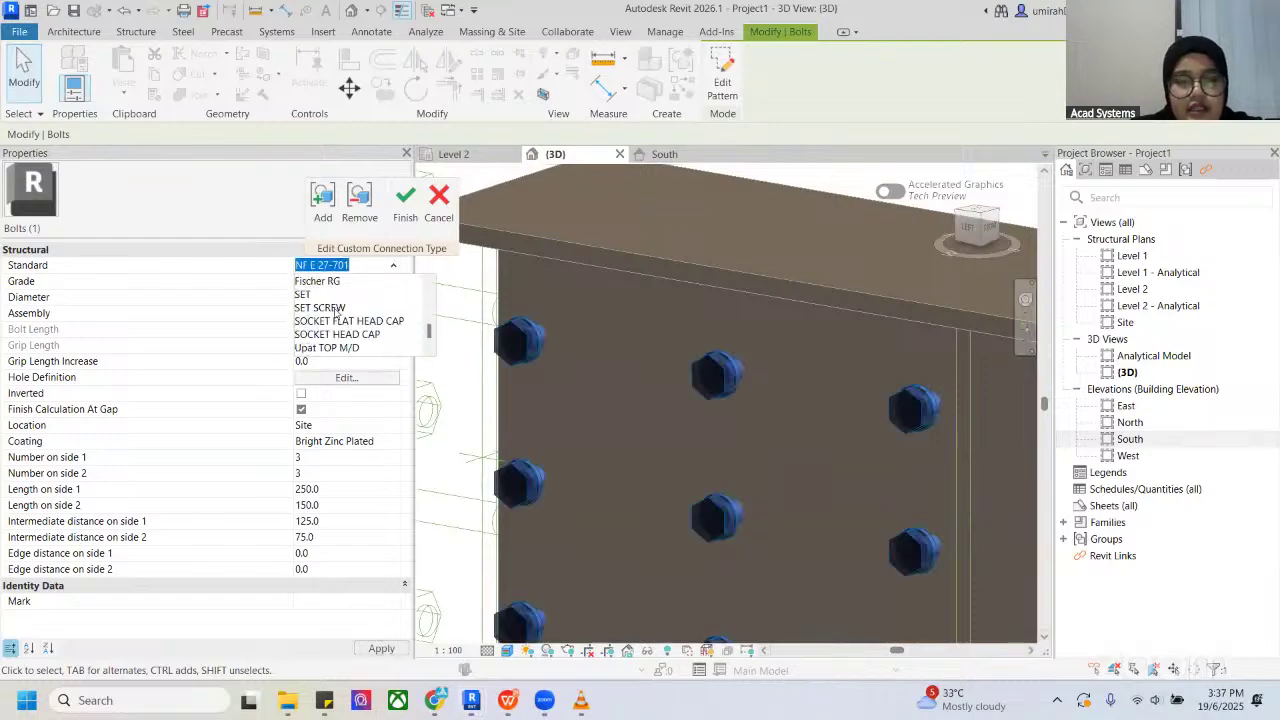
{"action": "left_click", "coordinate": [340, 308]}
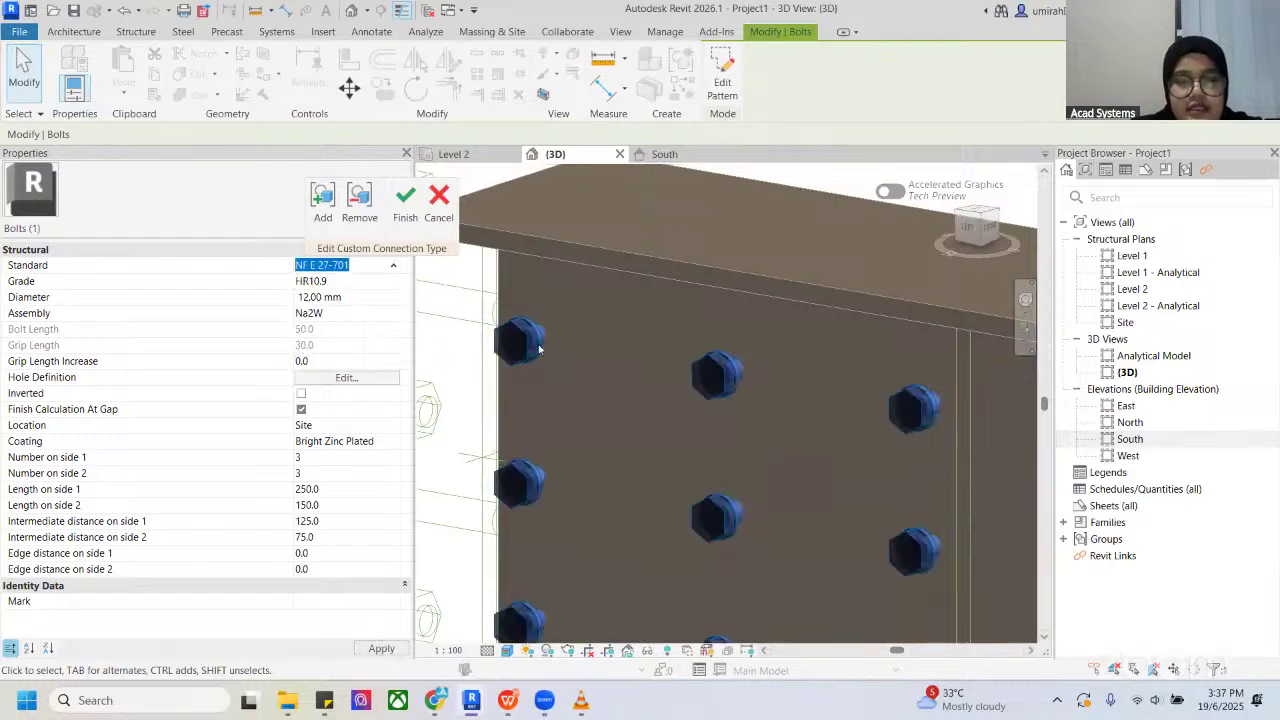
{"action": "left_click", "coordinate": [394, 266]}
{"action": "scroll", "coordinate": [341, 325], "scroll_direction": "down", "scroll_amount": 5}
{"action": "scroll", "coordinate": [341, 325], "scroll_direction": "down", "scroll_amount": 1}
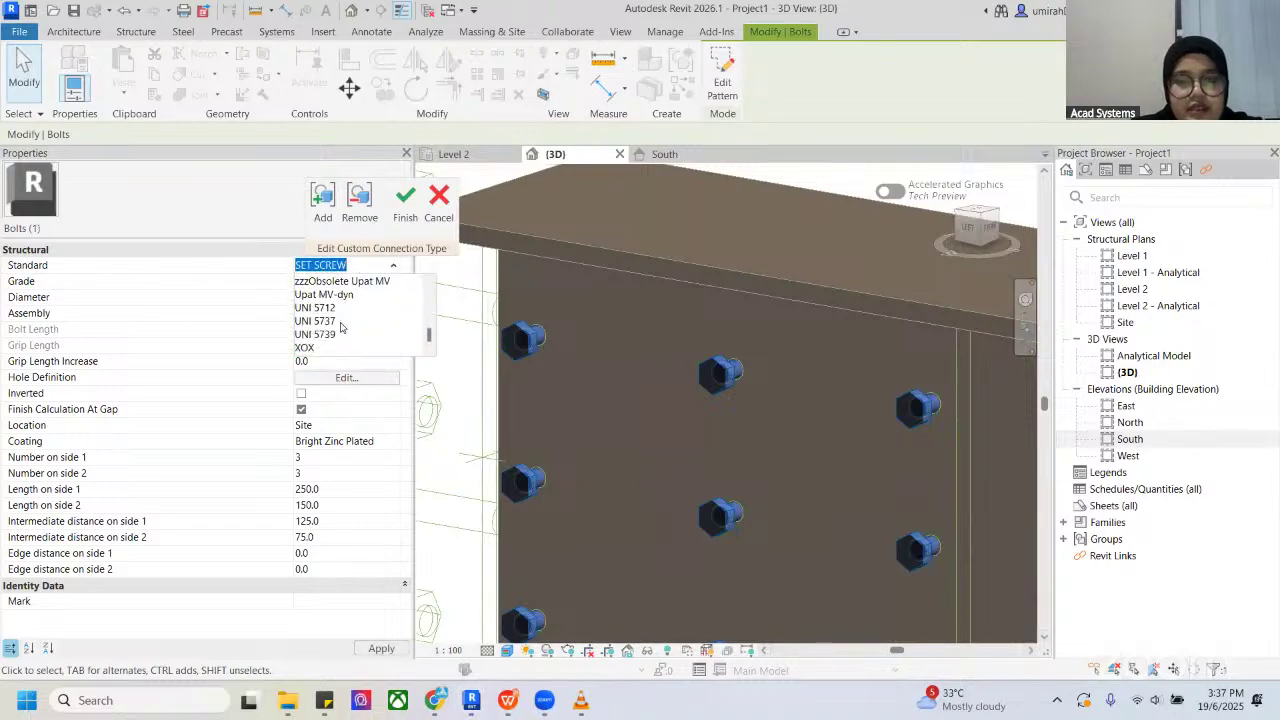
{"action": "left_click", "coordinate": [314, 347]}
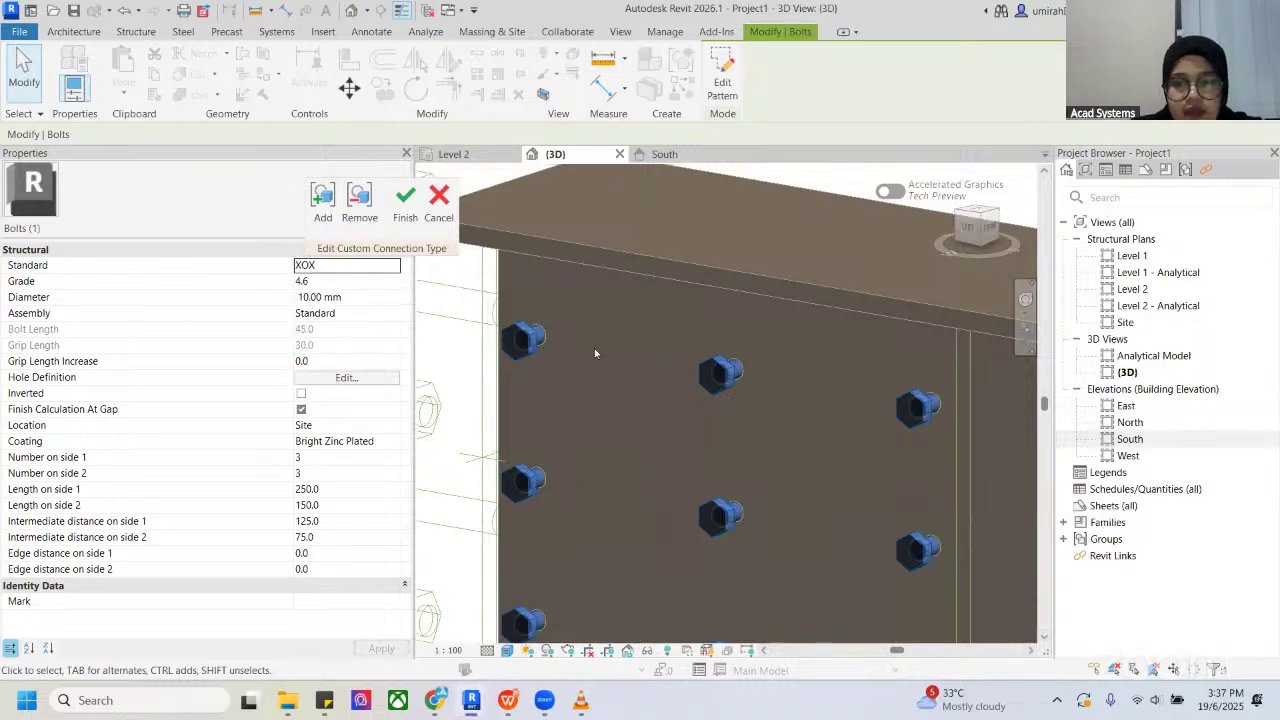
Step: Set the web bolt group's Standard to CSNEN 24014 and finish editing the connection type for all instances
{"action": "left_click", "coordinate": [394, 266]}
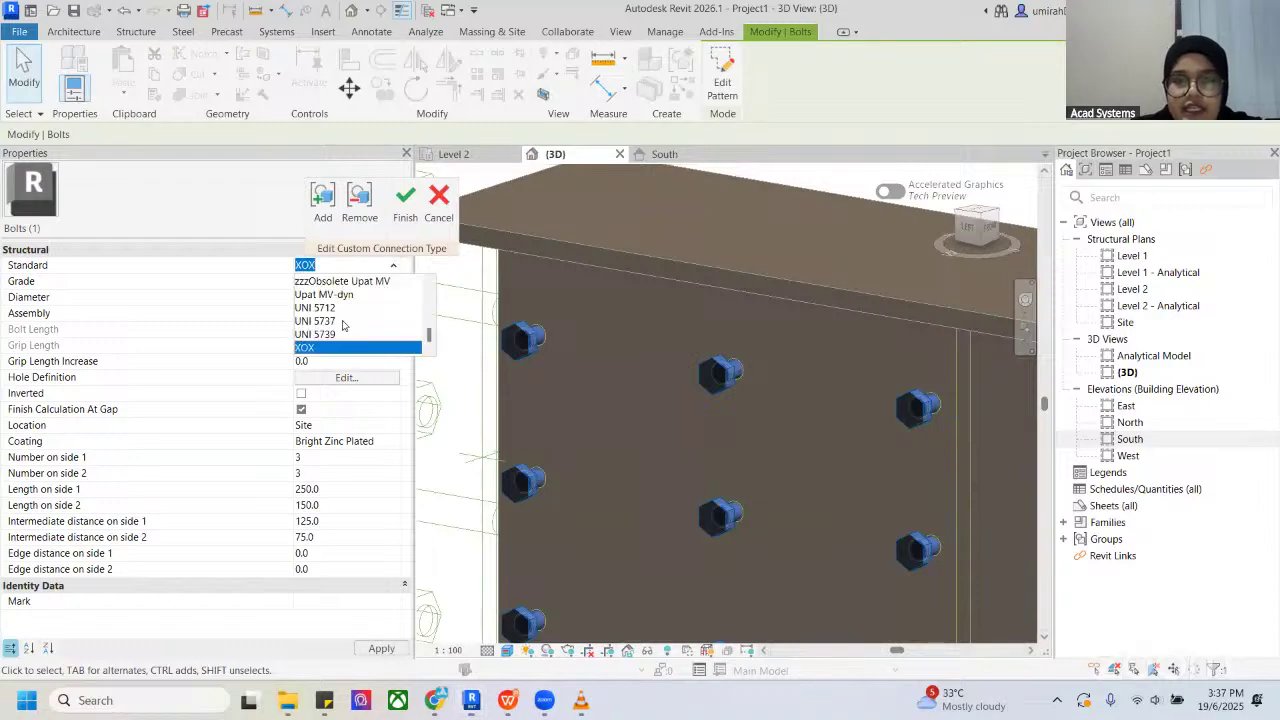
{"action": "scroll", "coordinate": [345, 326], "scroll_direction": "up", "scroll_amount": 5}
{"action": "scroll", "coordinate": [345, 325], "scroll_direction": "up", "scroll_amount": 10}
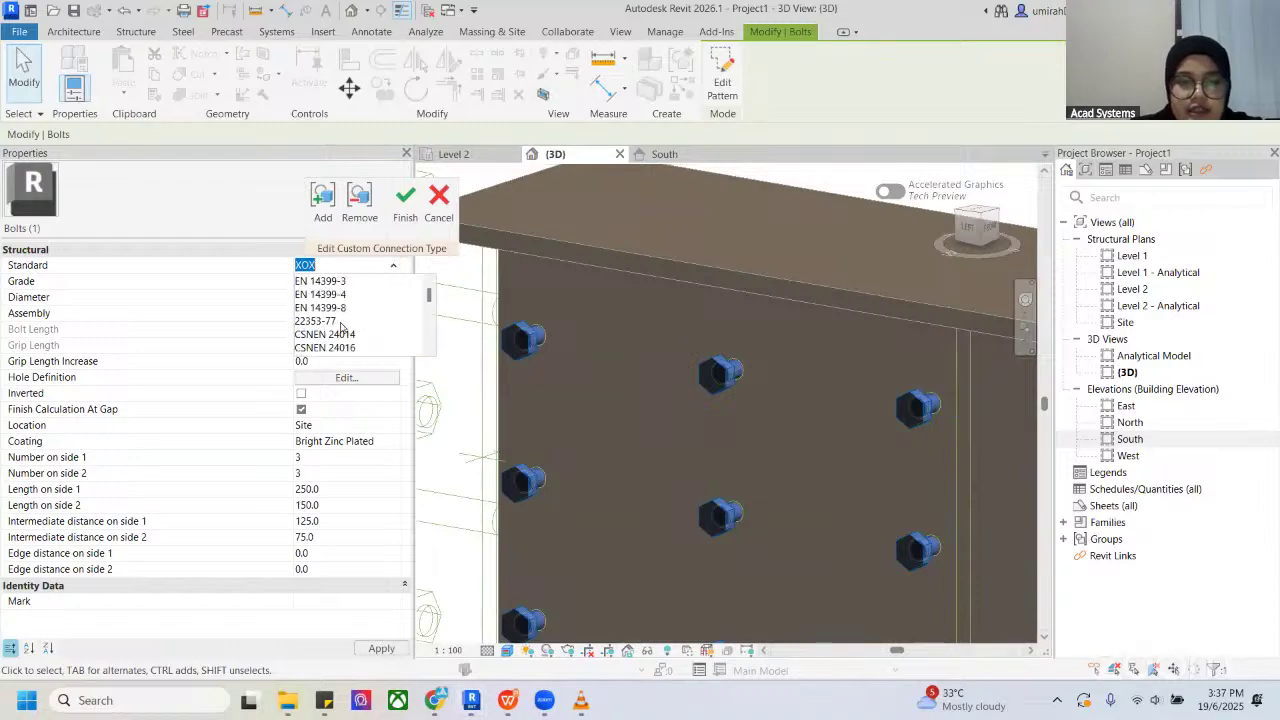
{"action": "left_click", "coordinate": [332, 334]}
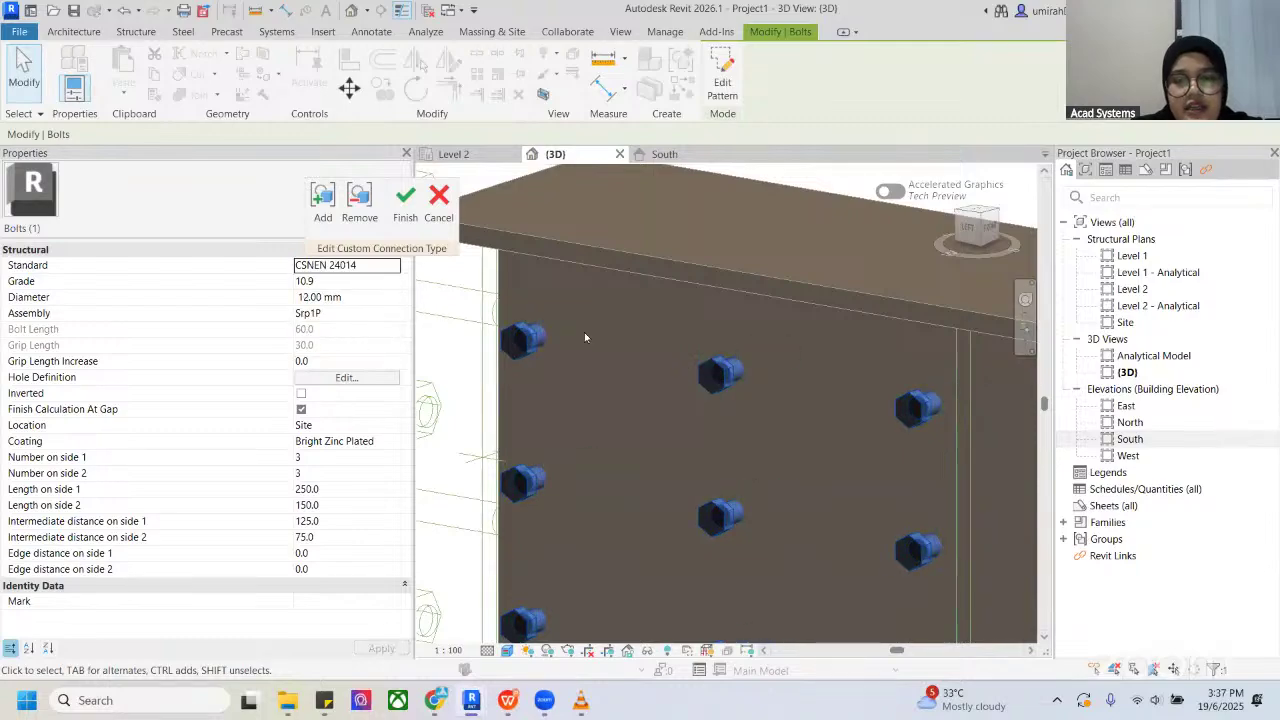
{"action": "scroll", "coordinate": [588, 334], "scroll_direction": "down", "scroll_amount": 2}
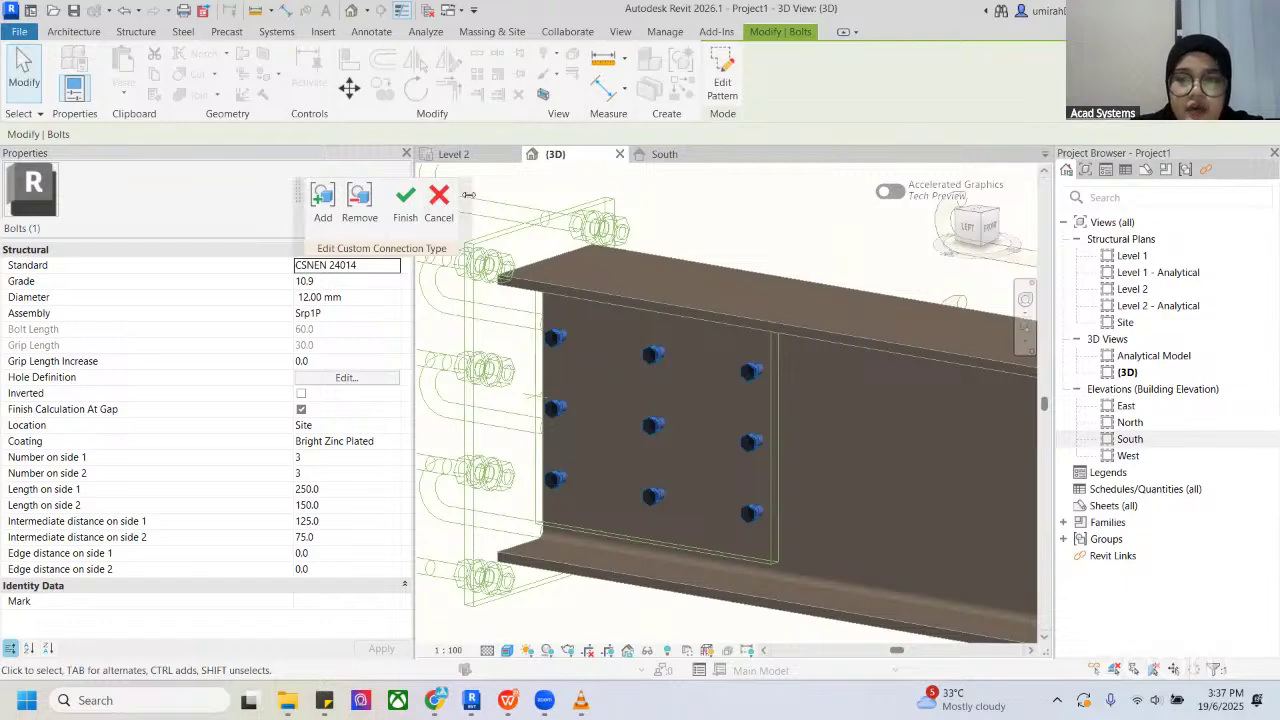
{"action": "left_click", "coordinate": [405, 200]}
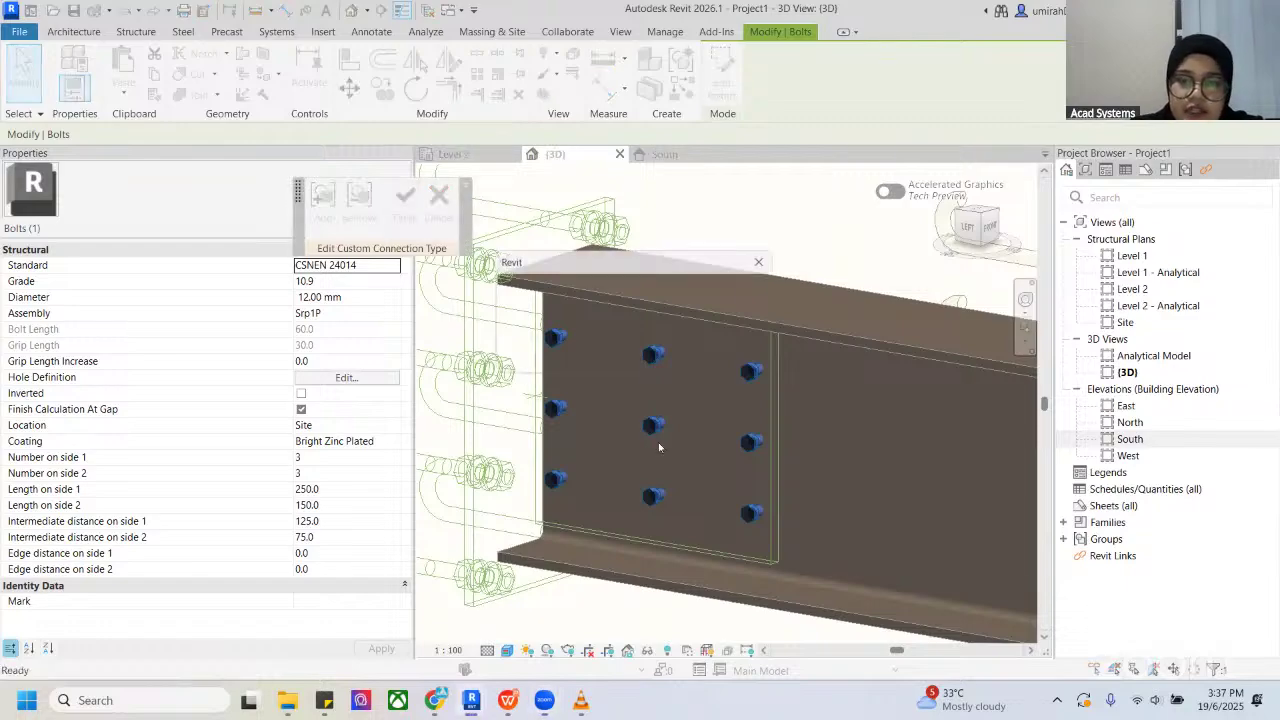
{"action": "left_click", "coordinate": [676, 359]}
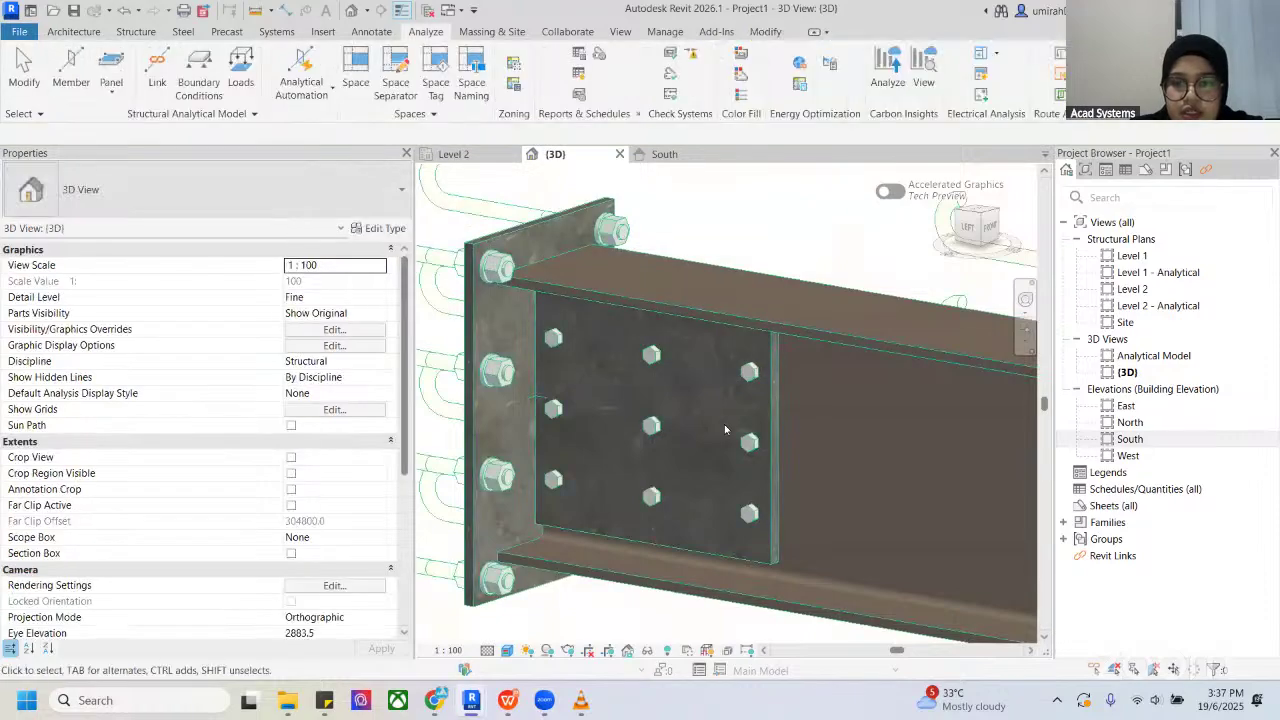
Step: Examine the updated web bolts from the nut side of the beam's web plate
{"action": "scroll", "coordinate": [724, 424], "scroll_direction": "up", "scroll_amount": 3}
{"action": "left_click", "coordinate": [699, 373]}
{"action": "middle_click_drag", "start_coordinate": [715, 372], "coordinate": [578, 366], "text": "shift"}
{"action": "left_click", "coordinate": [830, 341]}
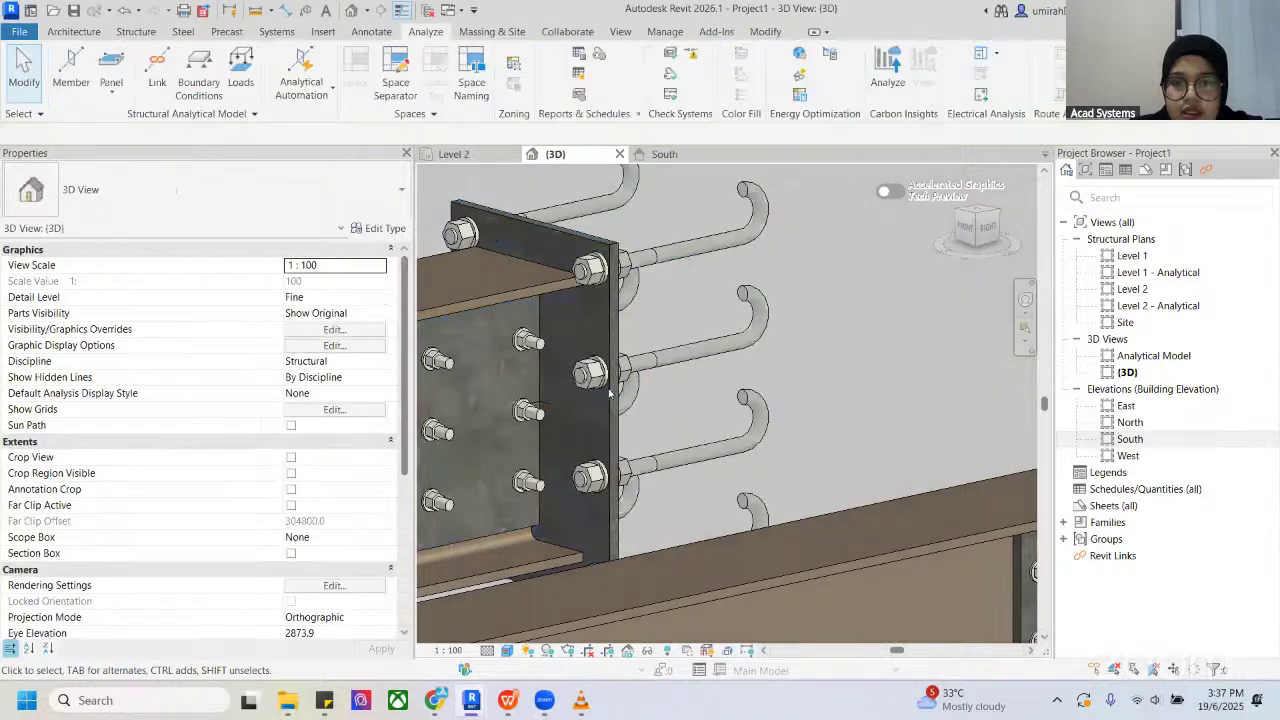
{"action": "middle_click_drag", "start_coordinate": [700, 410], "coordinate": [620, 352]}
{"action": "scroll", "coordinate": [580, 348], "scroll_direction": "up", "scroll_amount": 1}
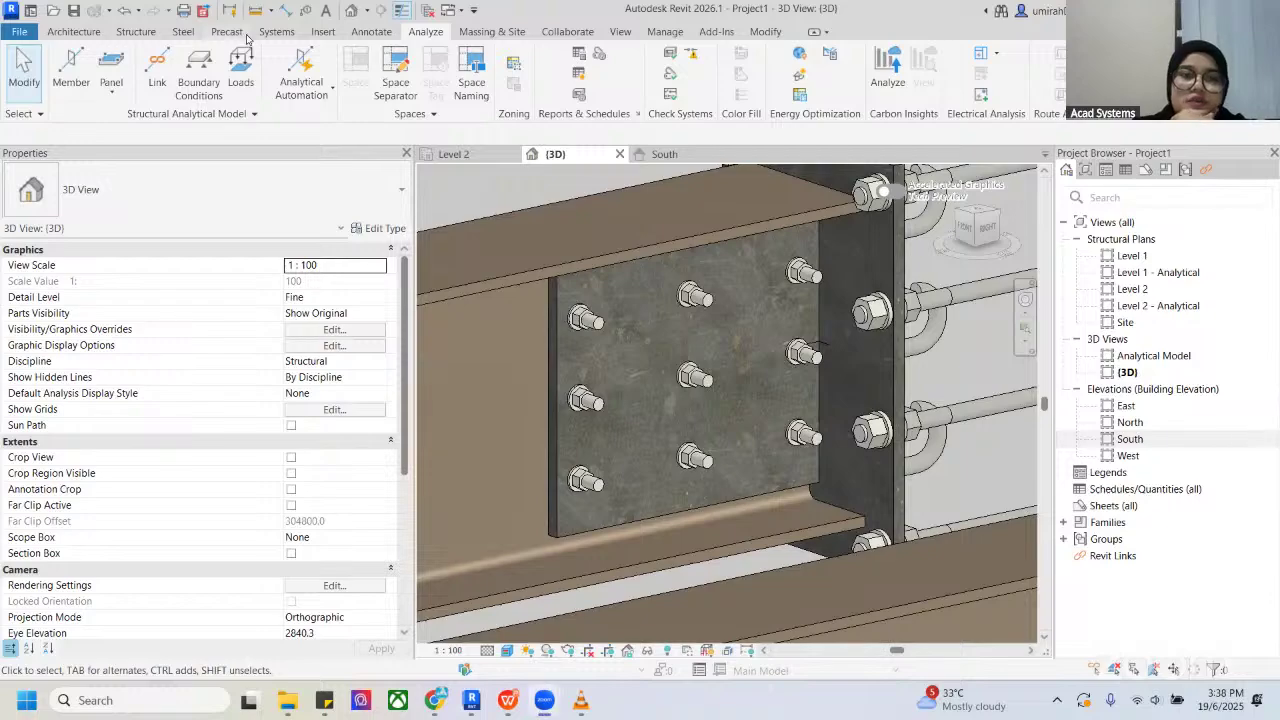
{"action": "left_click", "coordinate": [135, 31]}
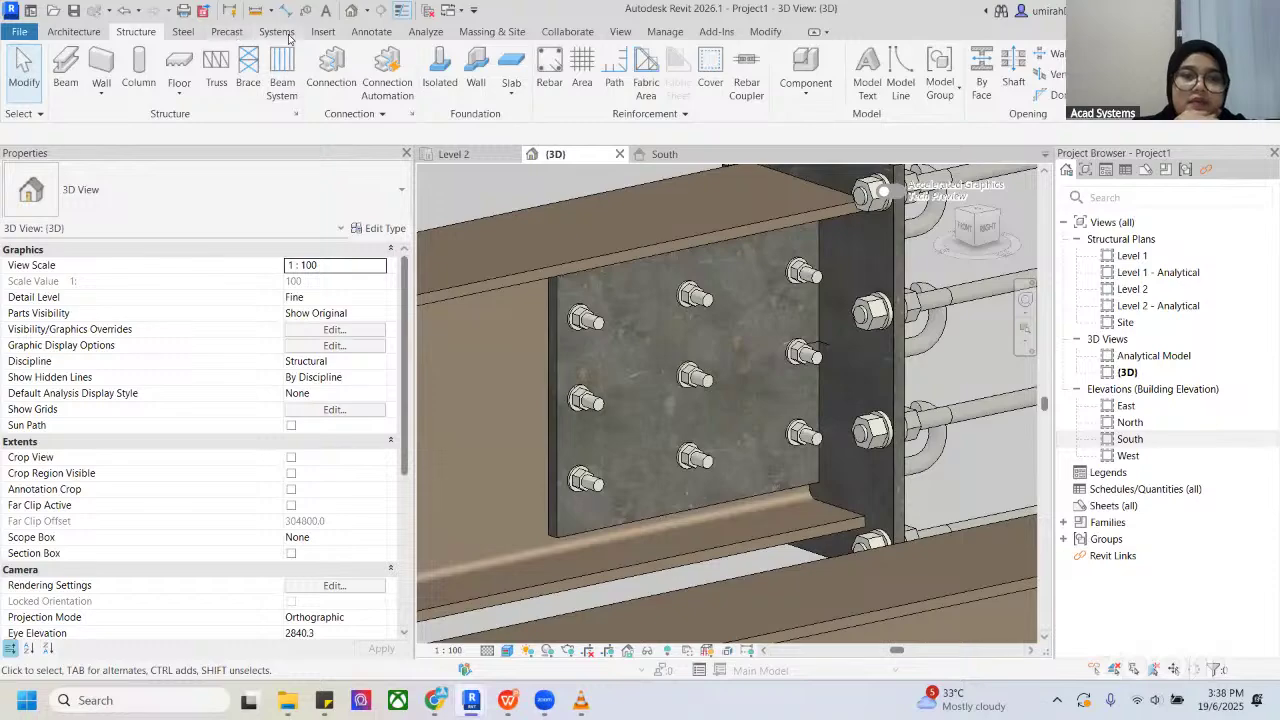
{"action": "left_click", "coordinate": [322, 32]}
{"action": "left_click", "coordinate": [675, 80]}
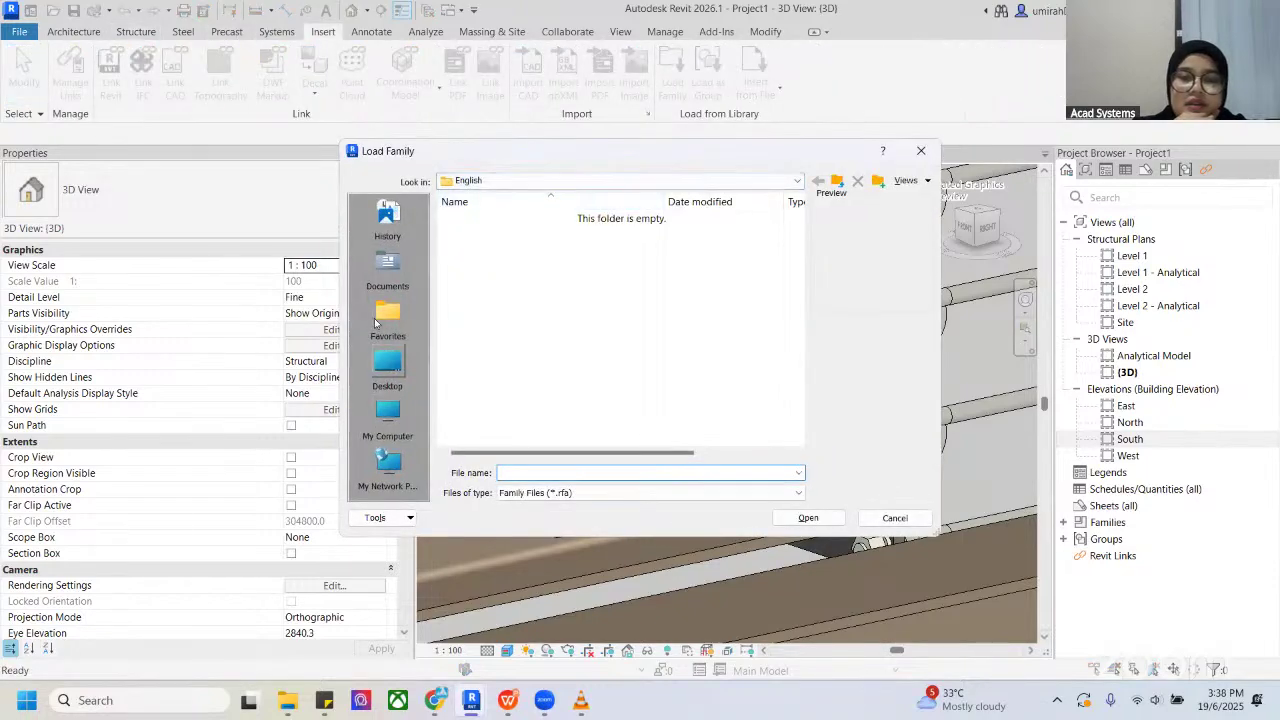
{"action": "left_click", "coordinate": [921, 150]}
{"action": "left_click", "coordinate": [673, 80]}
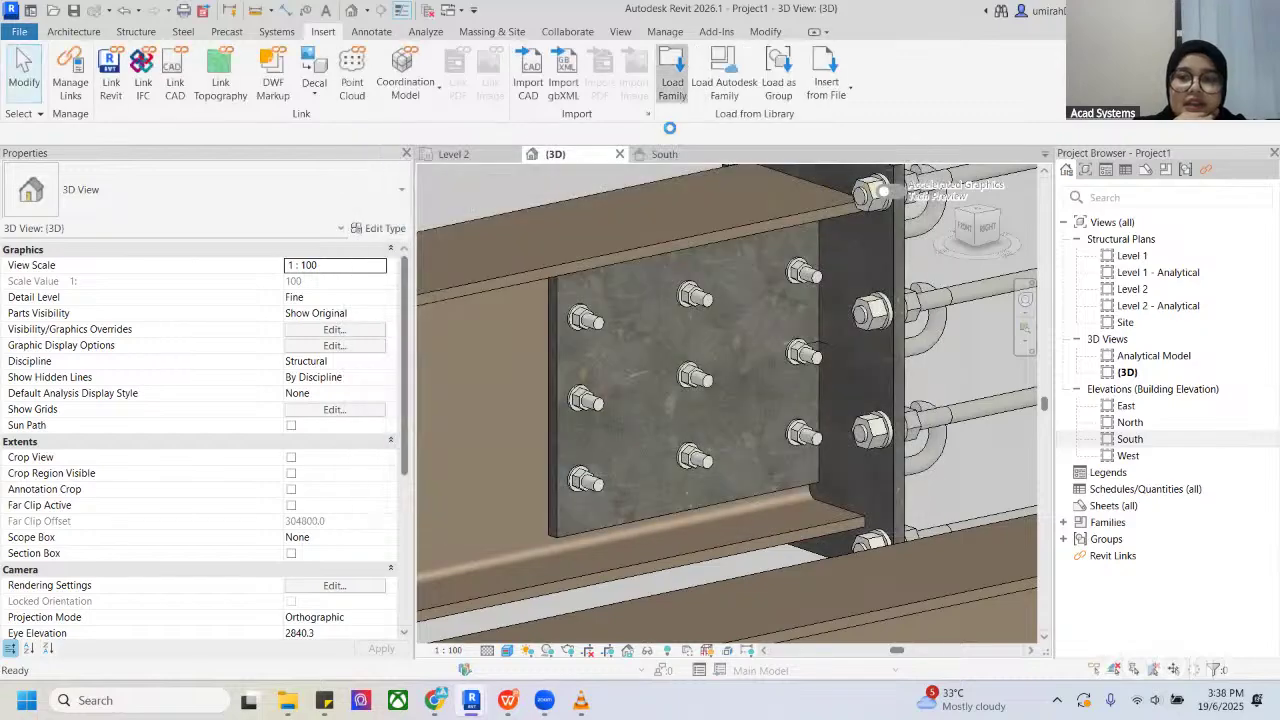
{"action": "left_click", "coordinate": [919, 152]}
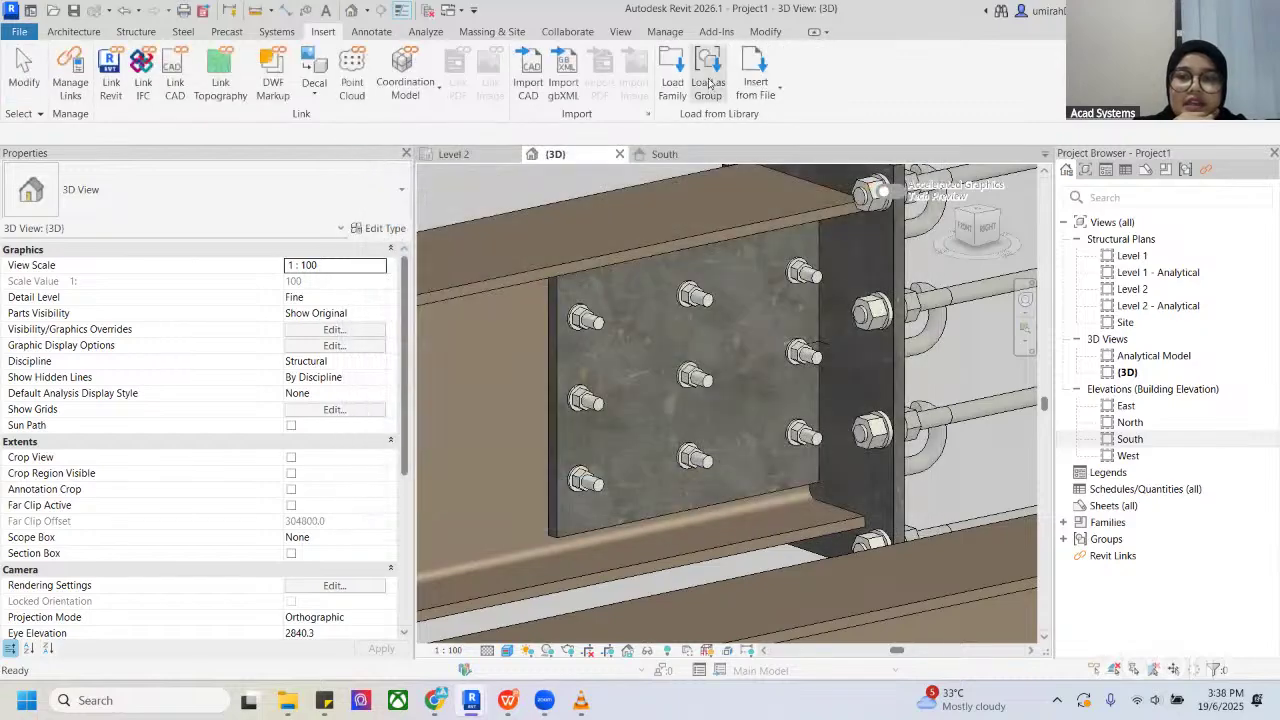
{"action": "left_click", "coordinate": [708, 75]}
{"action": "left_click", "coordinate": [921, 147]}
Step: Search the Autodesk family library for "BOLT", look through the matching families, and leave without loading any
{"action": "left_click", "coordinate": [724, 70]}
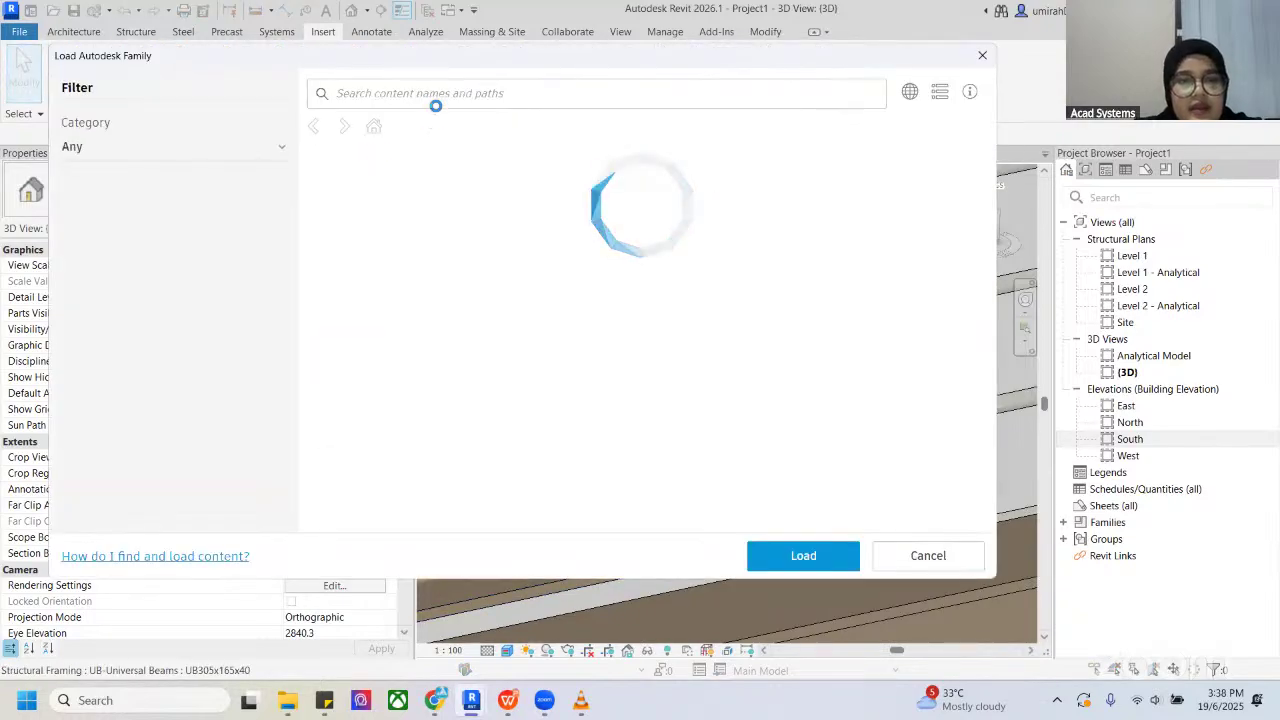
{"action": "left_click", "coordinate": [441, 96]}
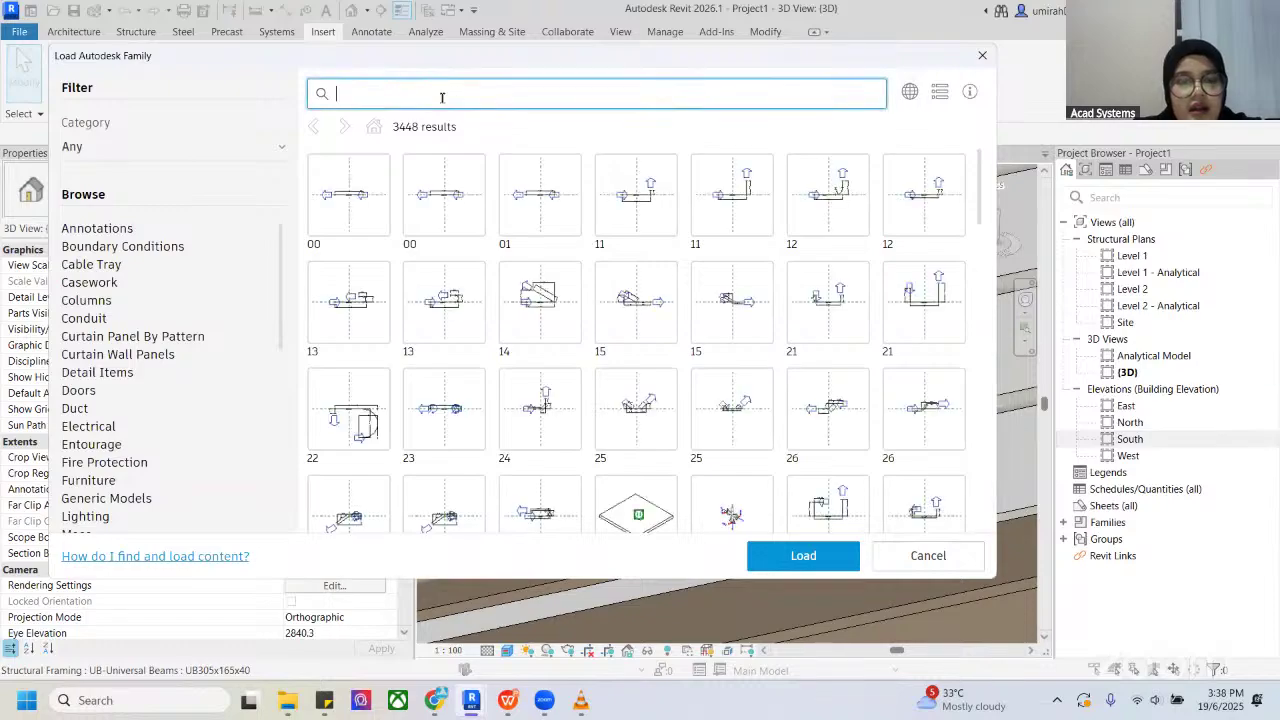
{"action": "type", "text": "BOLT"}
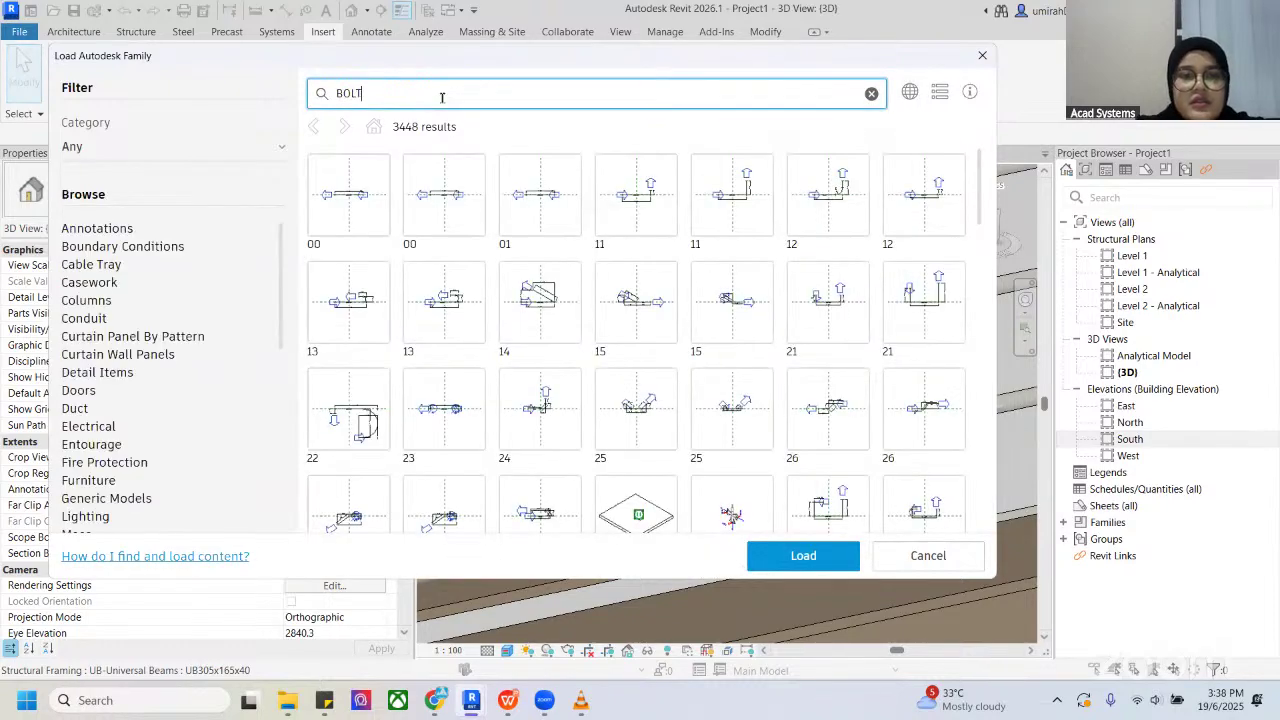
{"action": "key", "text": "Return"}
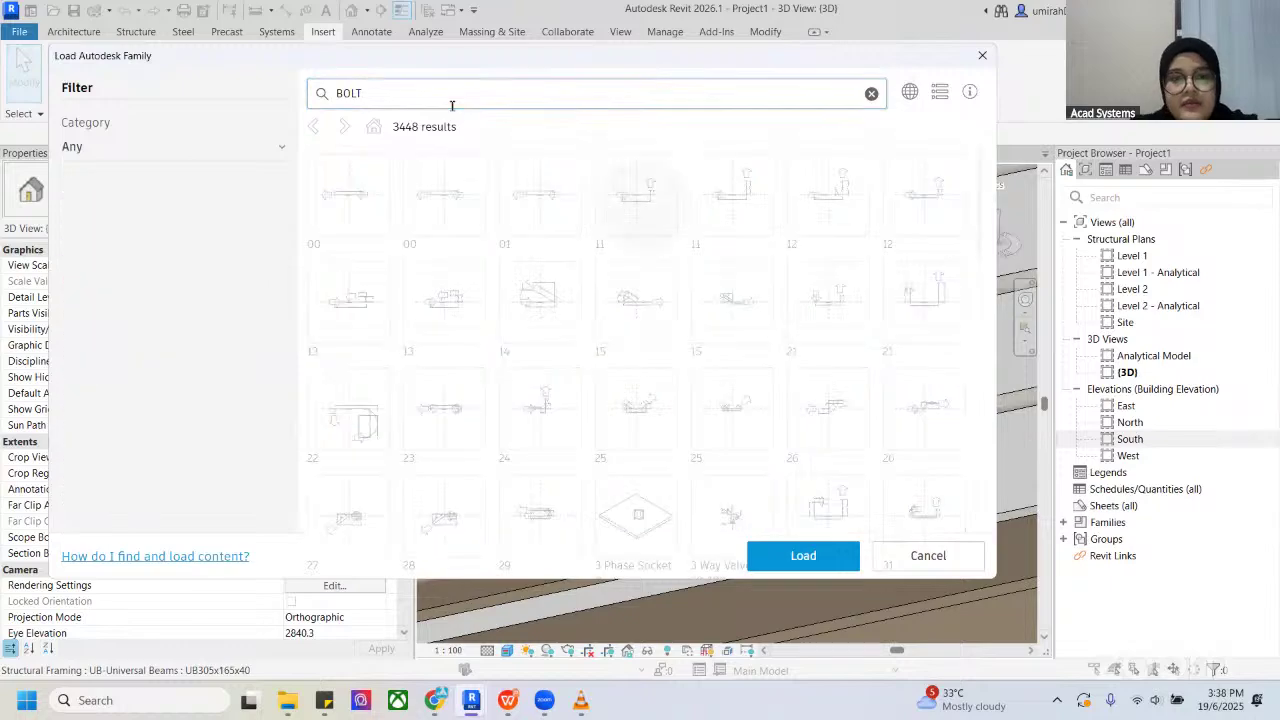
{"action": "scroll", "coordinate": [535, 262], "scroll_direction": "down", "scroll_amount": 1}
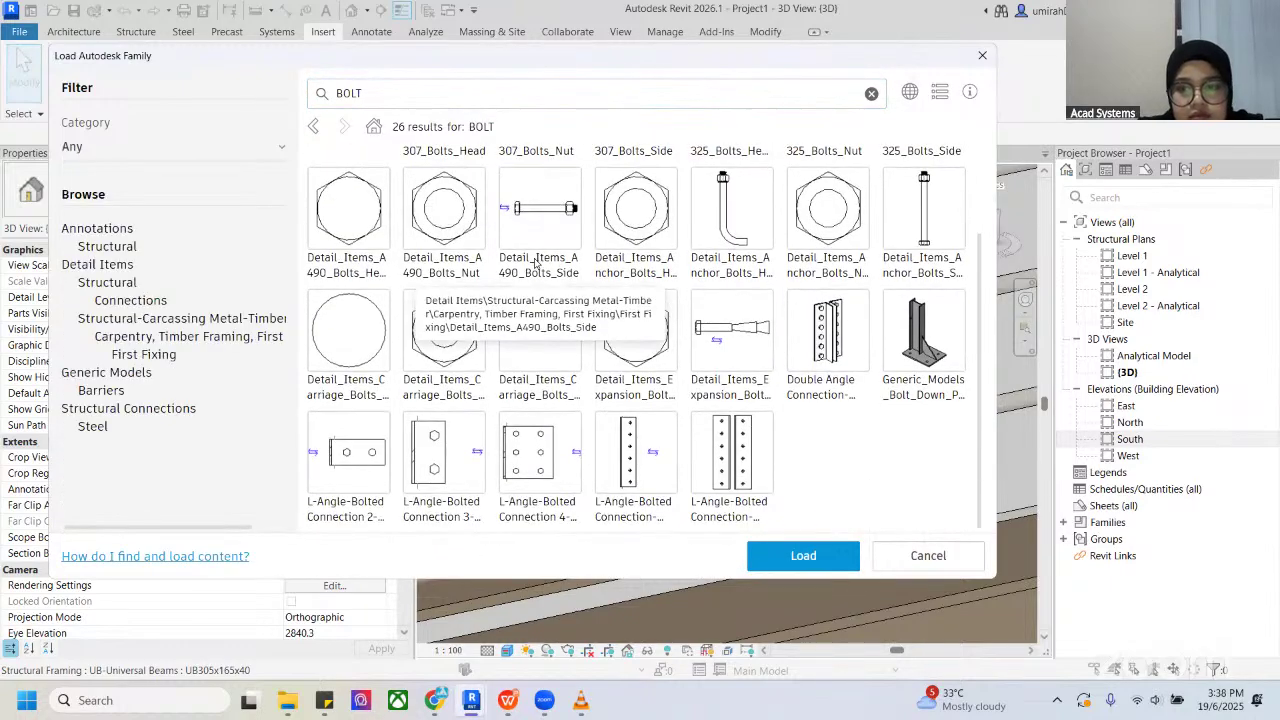
{"action": "scroll", "coordinate": [560, 280], "scroll_direction": "up", "scroll_amount": 1}
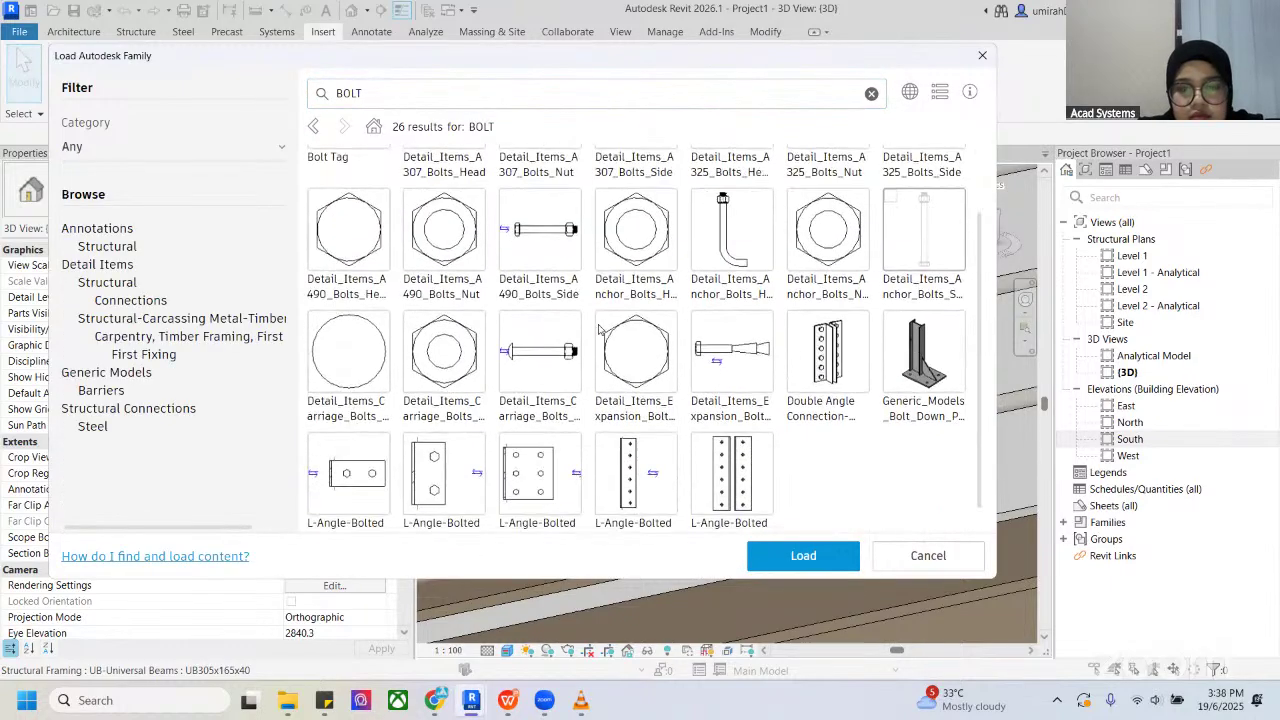
{"action": "scroll", "coordinate": [802, 357], "scroll_direction": "down", "scroll_amount": 1}
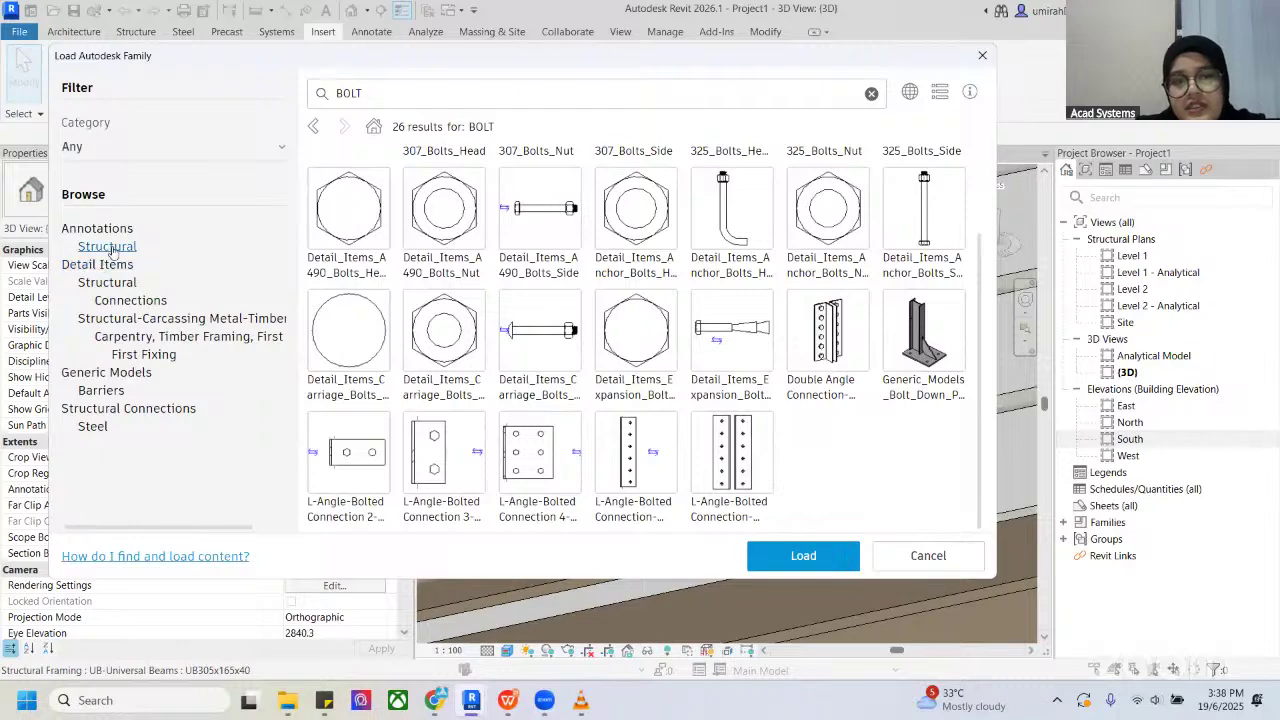
{"action": "left_click", "coordinate": [980, 57]}
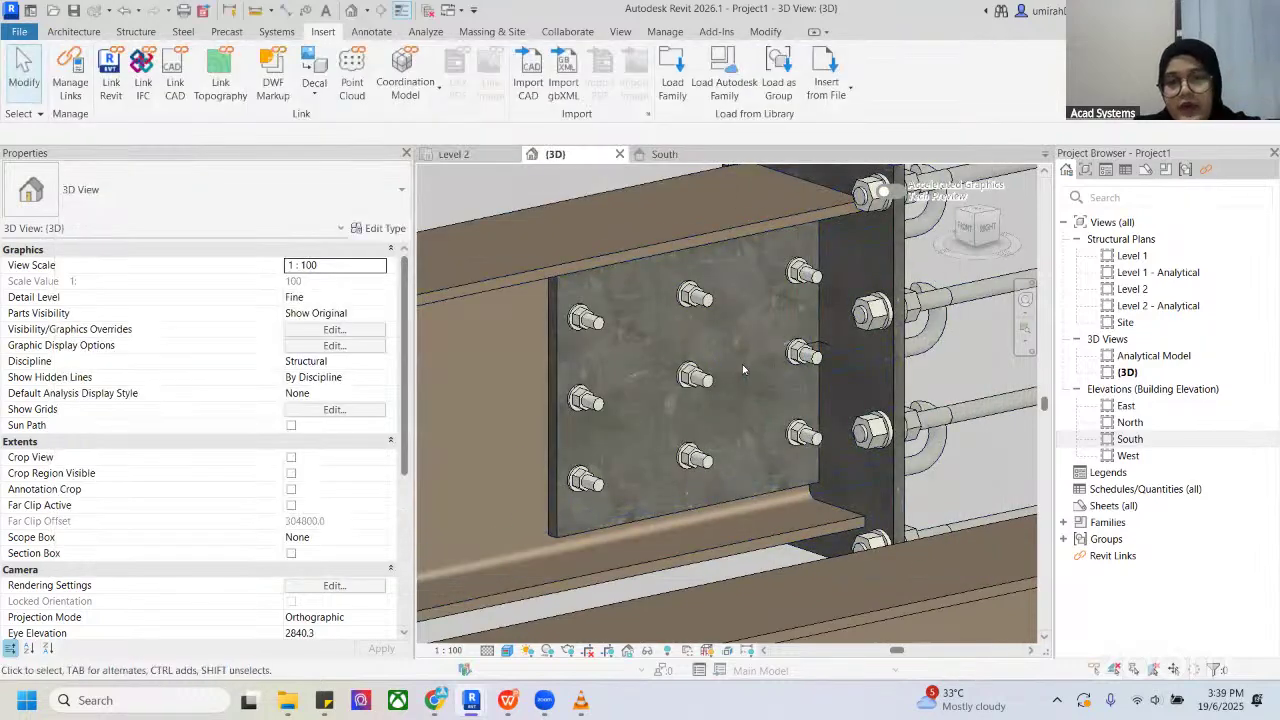
Step: Examine the wall base connection from the bolt-head side of the web plate, including its hooked anchors
{"action": "scroll", "coordinate": [525, 316], "scroll_direction": "down", "scroll_amount": 1}
{"action": "middle_click_drag", "start_coordinate": [640, 352], "coordinate": [800, 332], "text": "shift"}
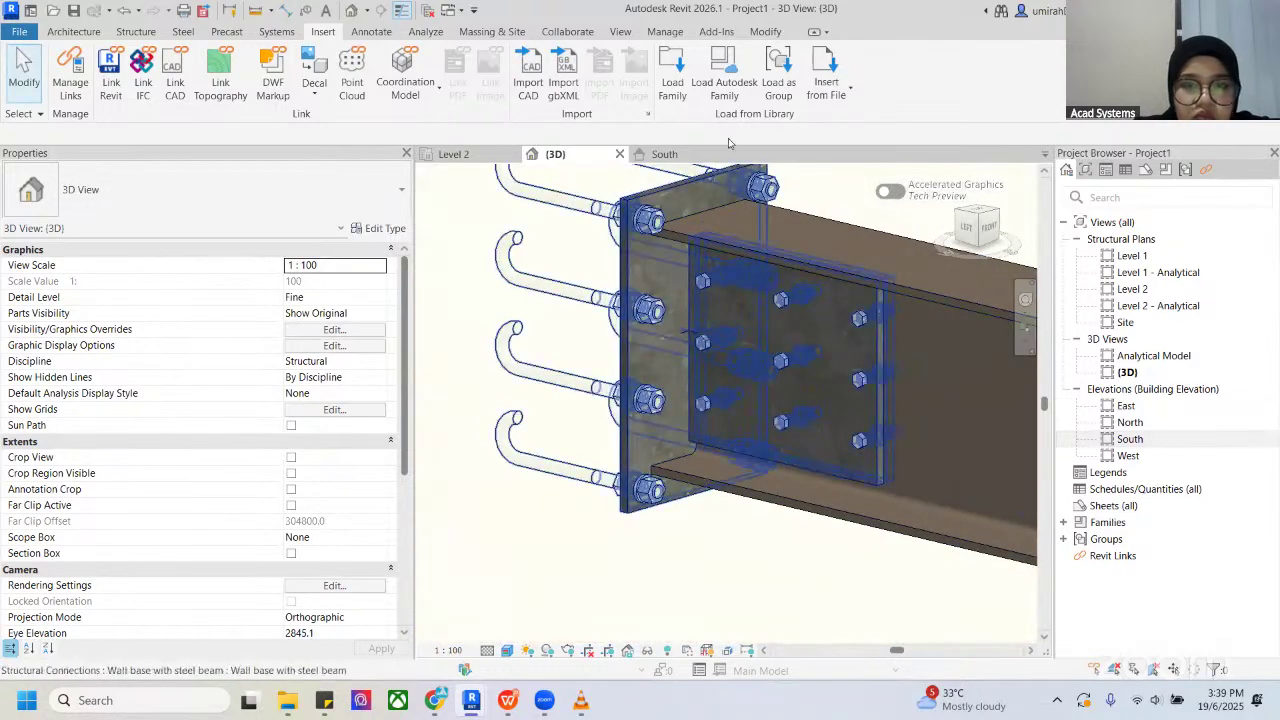
{"action": "scroll", "coordinate": [726, 315], "scroll_direction": "up", "scroll_amount": 4}
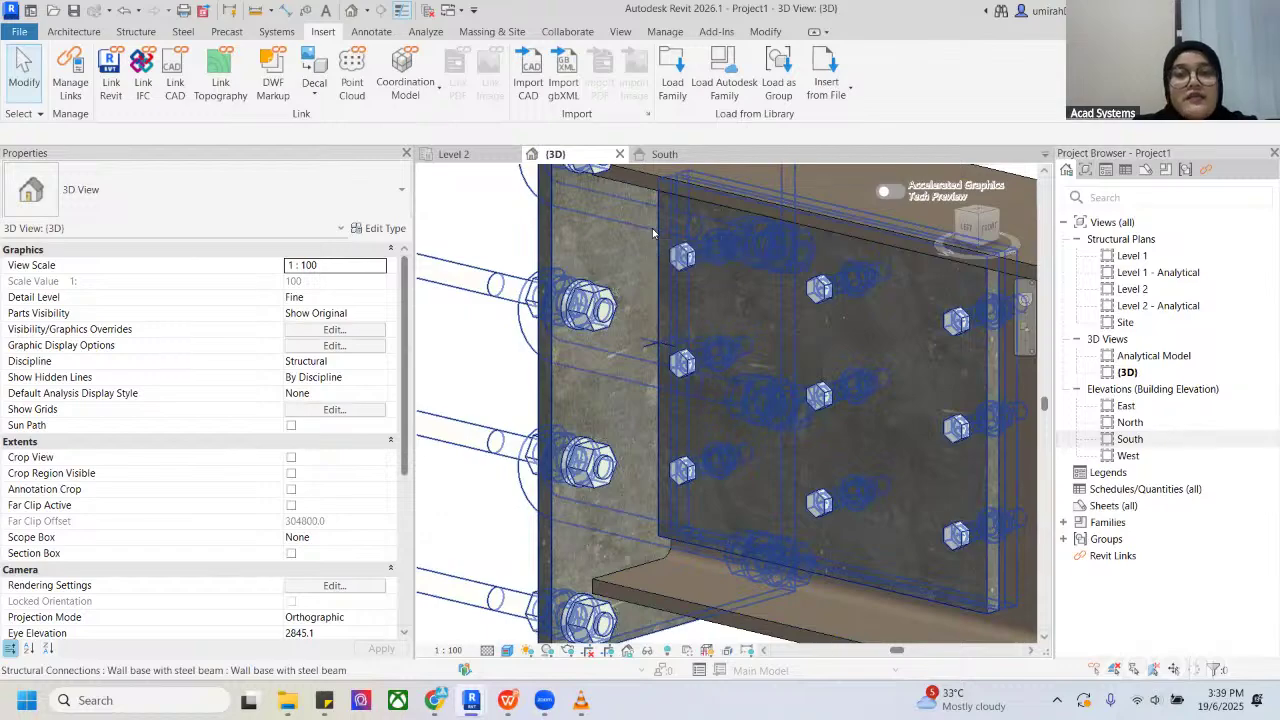
{"action": "scroll", "coordinate": [683, 280], "scroll_direction": "down", "scroll_amount": 4}
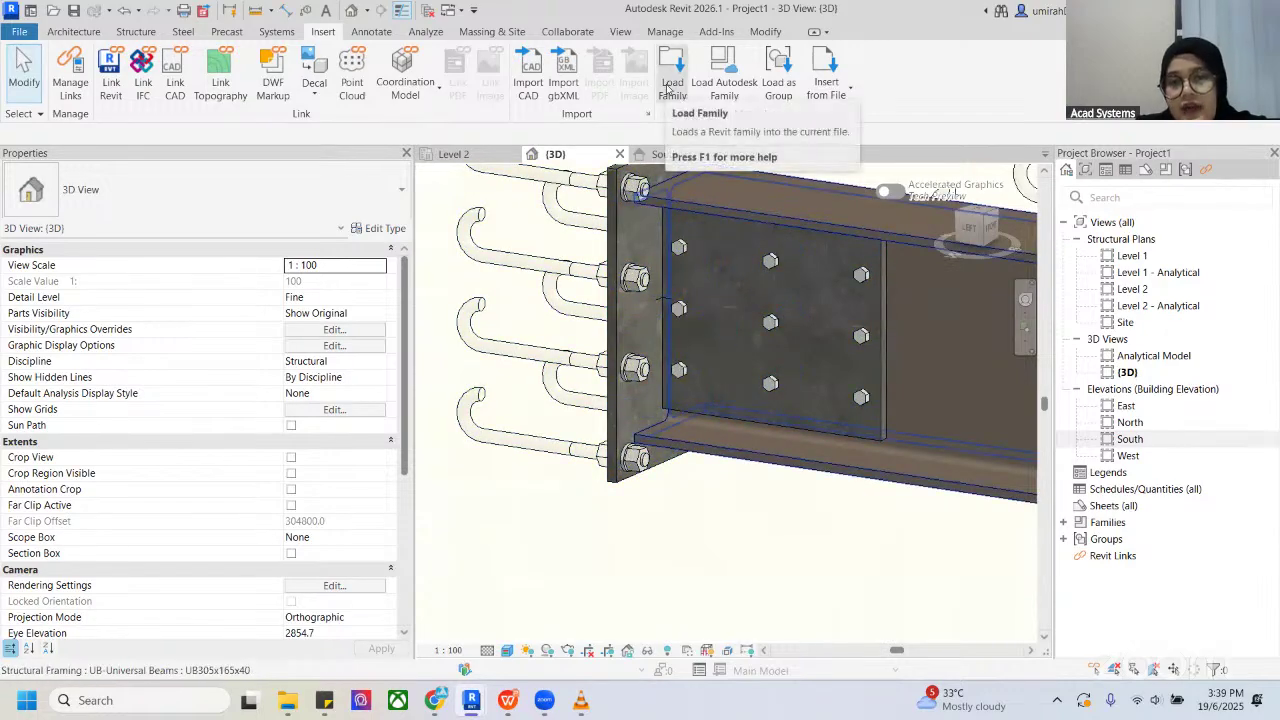
{"action": "middle_click_drag", "start_coordinate": [640, 330], "coordinate": [738, 253], "text": "shift"}
{"action": "scroll", "coordinate": [739, 253], "scroll_direction": "down", "scroll_amount": 2}
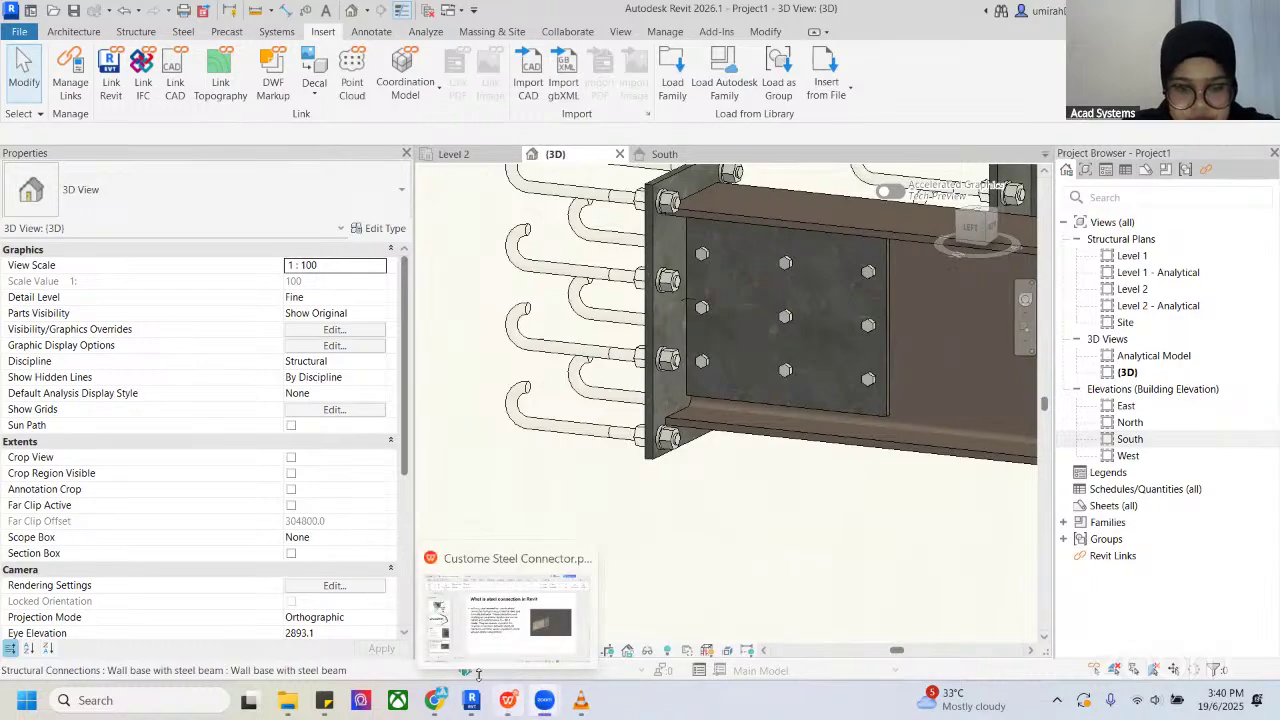
Step: Switch to the Custome Steel Connector presentation in WPS Office and show the closing "Thank you" slide
{"action": "left_click", "coordinate": [508, 700]}
{"action": "scroll", "coordinate": [145, 597], "scroll_direction": "down", "scroll_amount": 2}
{"action": "left_click", "coordinate": [120, 576]}
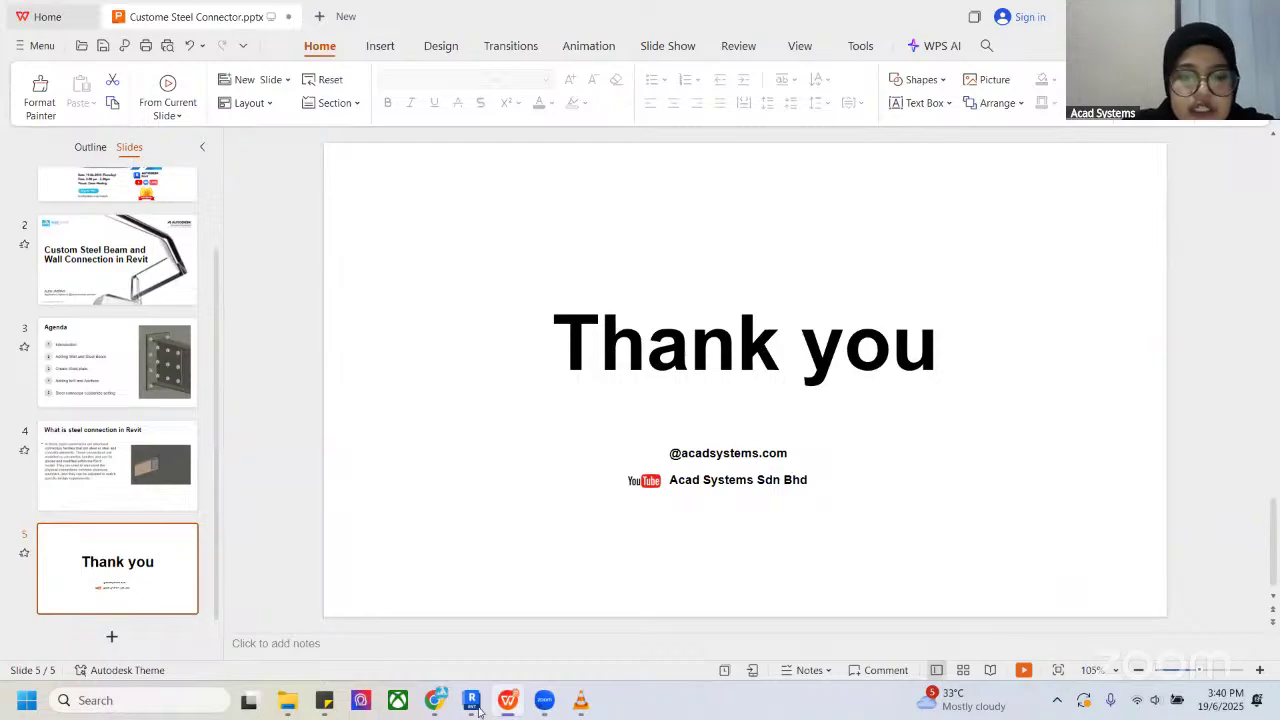
Step: Switch to Chrome and open the acadsystems.com website in a new tab
{"action": "left_click", "coordinate": [436, 700]}
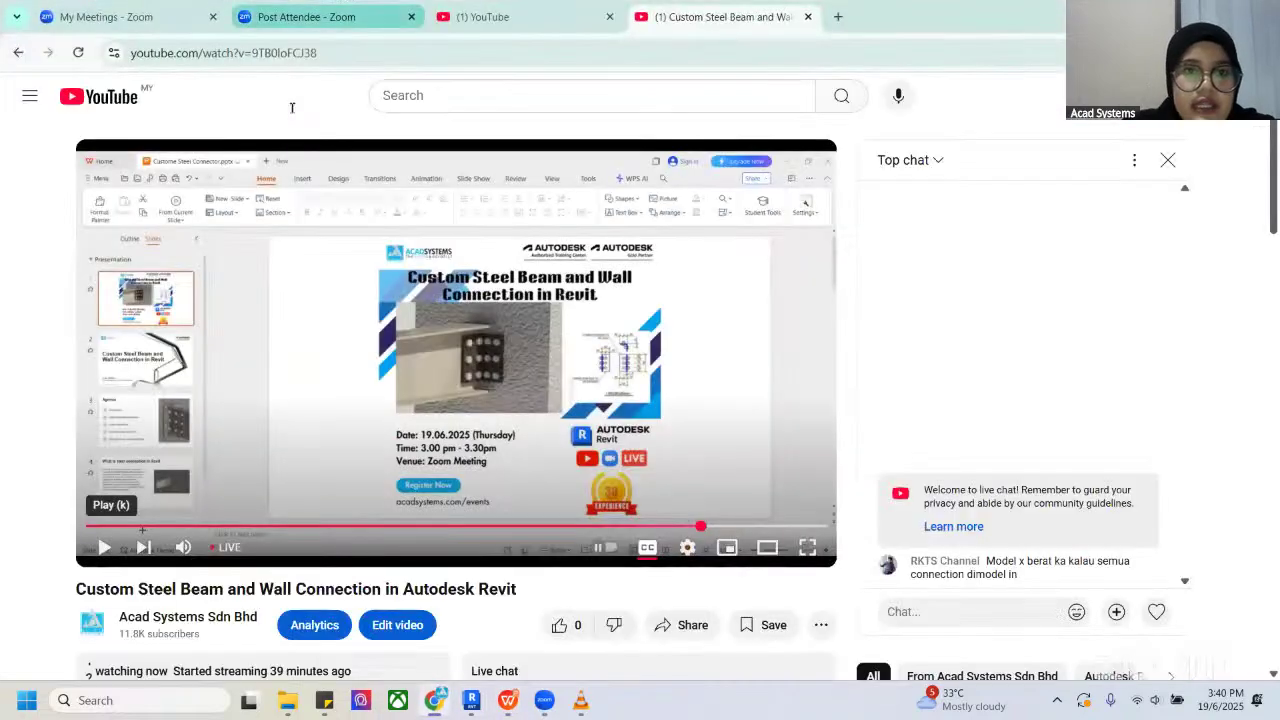
{"action": "left_click", "coordinate": [838, 17]}
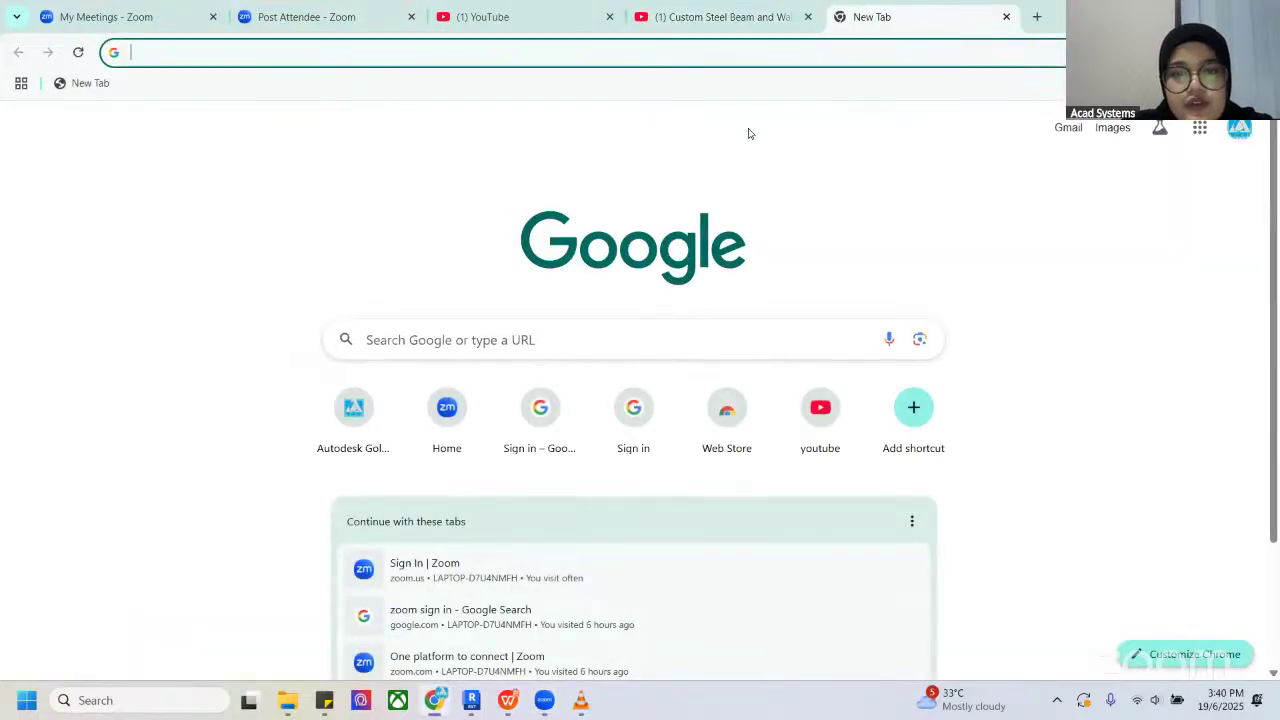
{"action": "left_click", "coordinate": [257, 51]}
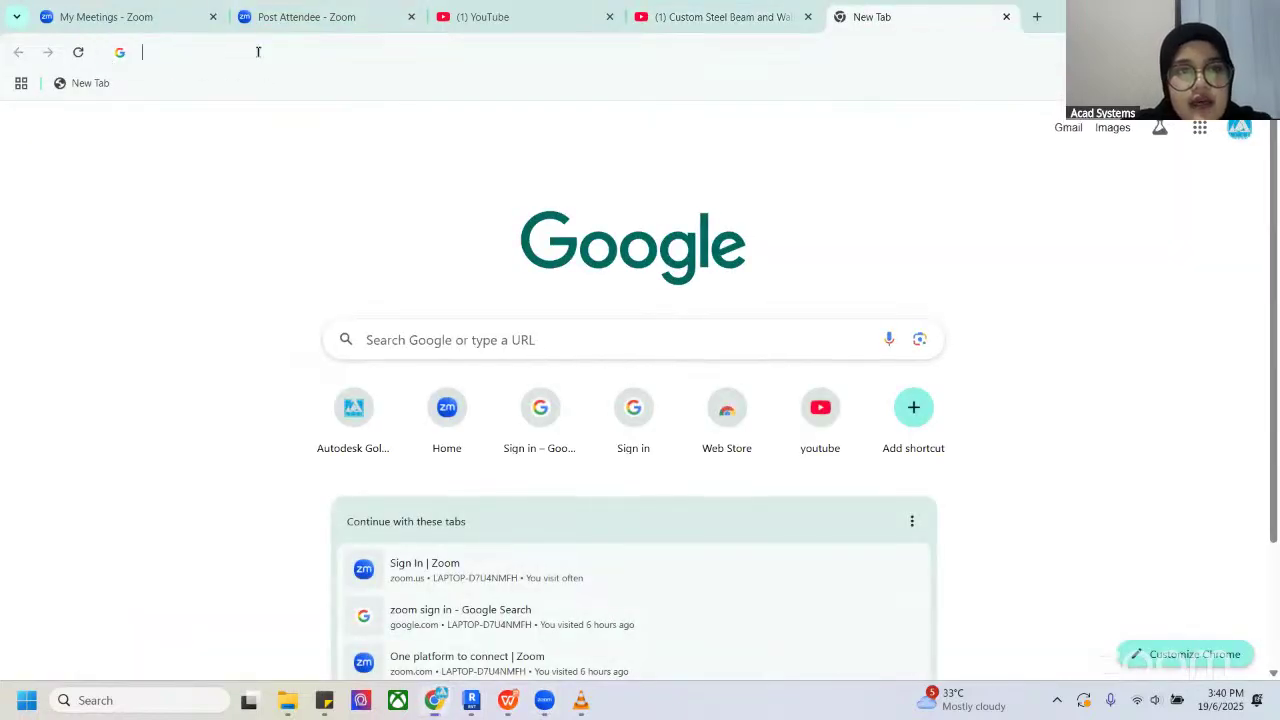
{"action": "left_click", "coordinate": [230, 361]}
{"action": "left_click", "coordinate": [358, 414]}
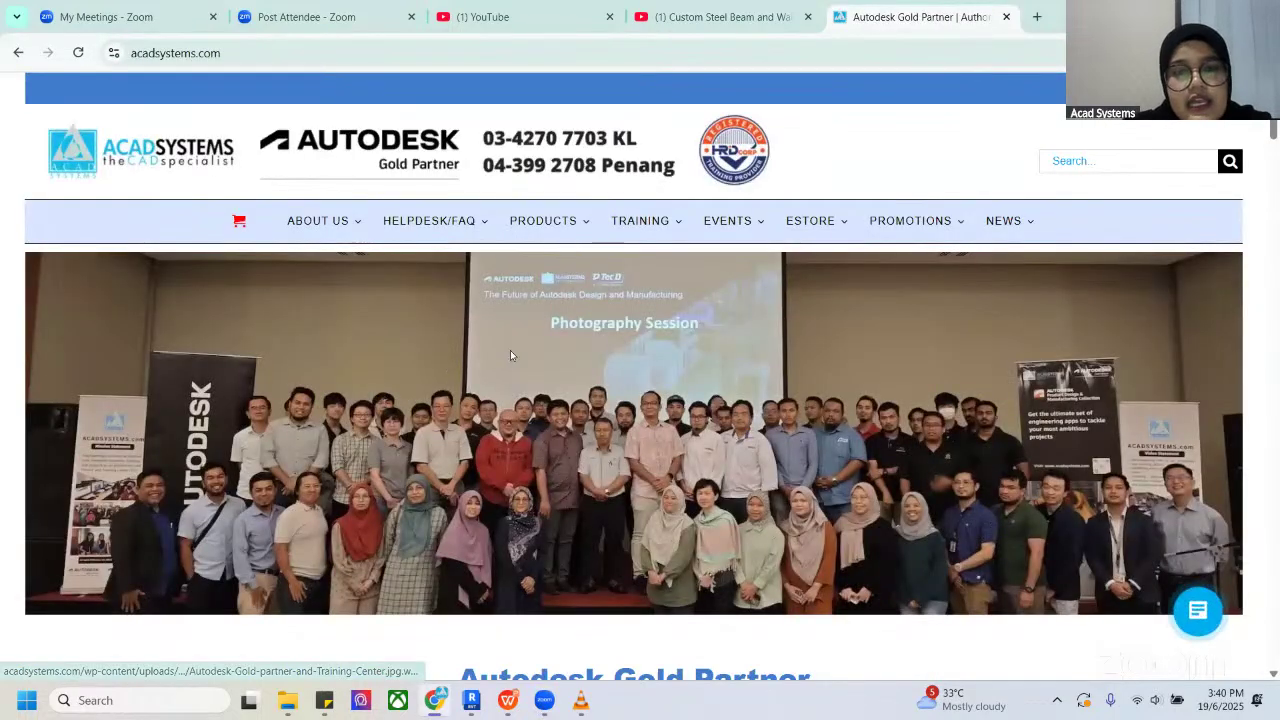
Step: Open the Acad Systems YouTube channel through the link in the website's footer
{"action": "scroll", "coordinate": [478, 255], "scroll_direction": "down", "scroll_amount": 15}
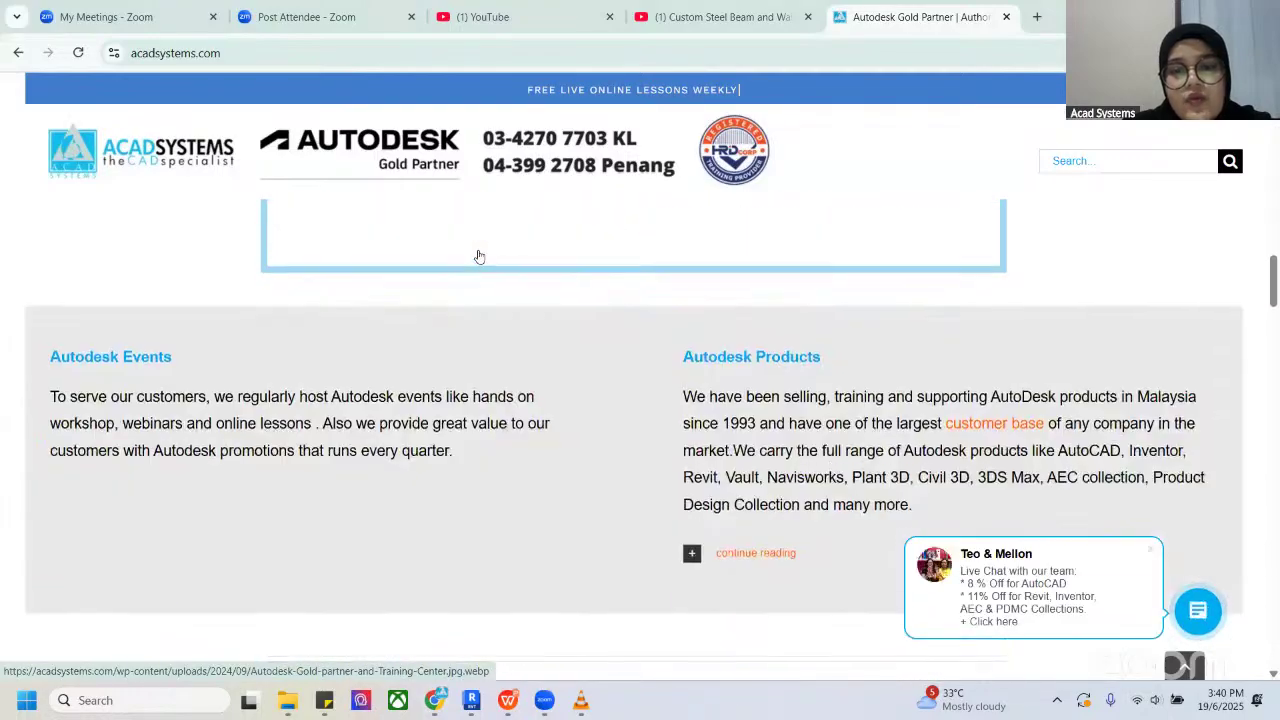
{"action": "scroll", "coordinate": [478, 256], "scroll_direction": "down", "scroll_amount": 15}
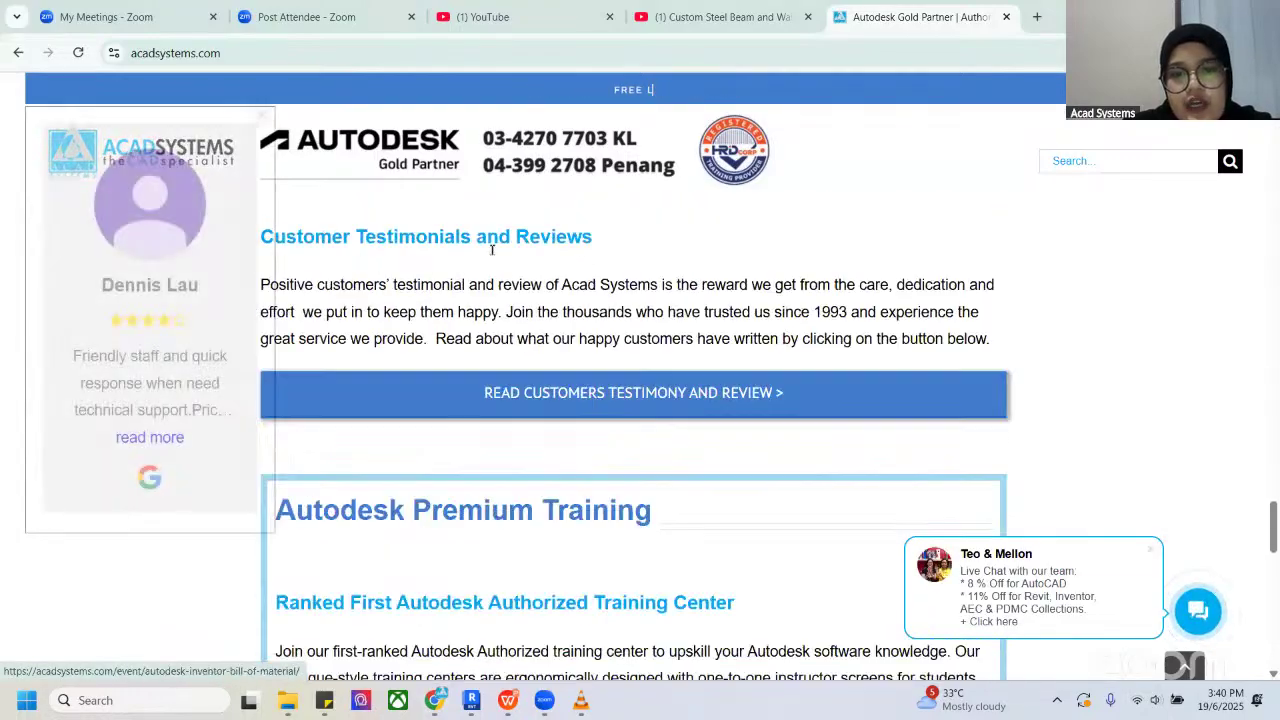
{"action": "scroll", "coordinate": [492, 250], "scroll_direction": "down", "scroll_amount": 15}
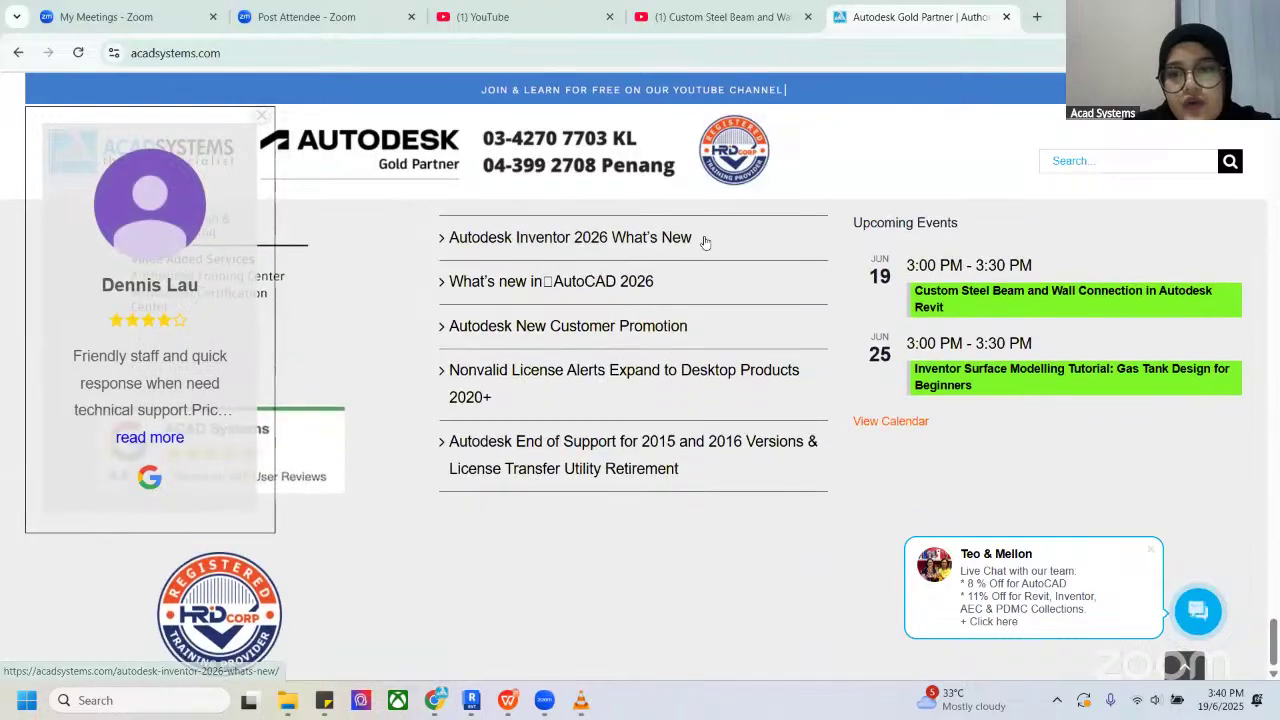
{"action": "scroll", "coordinate": [704, 242], "scroll_direction": "up", "scroll_amount": 3}
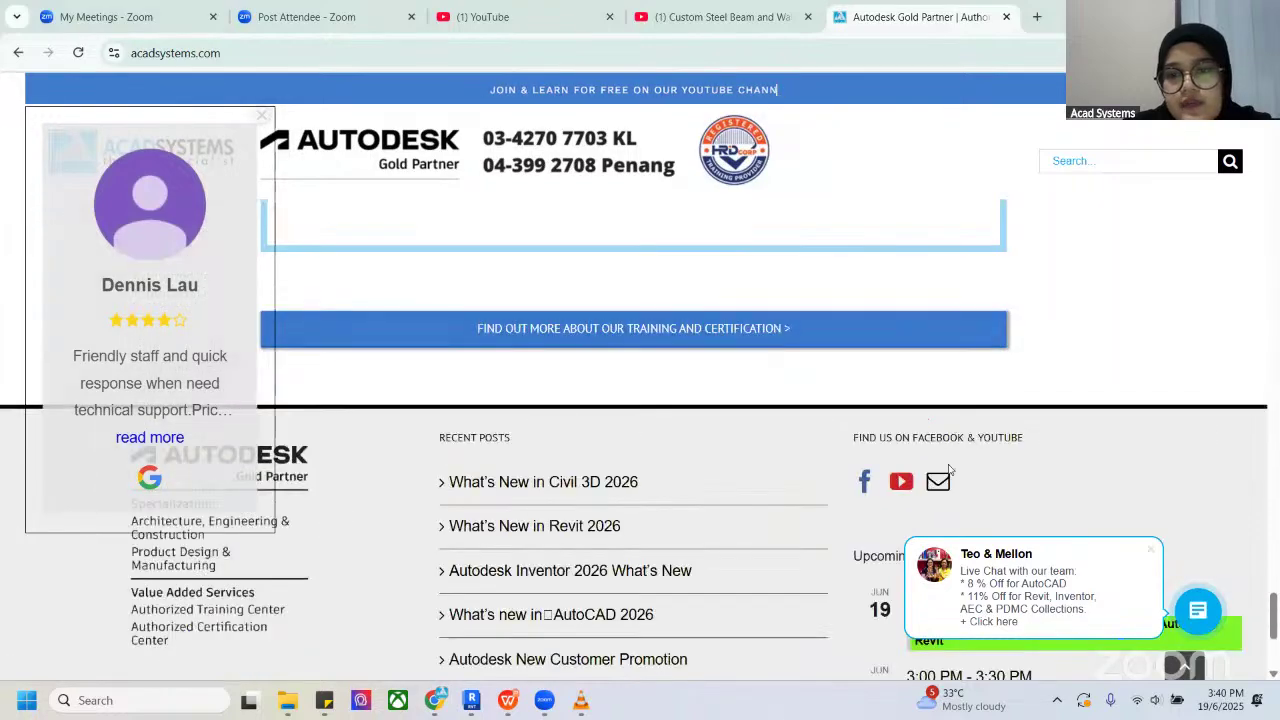
{"action": "left_click", "coordinate": [900, 477]}
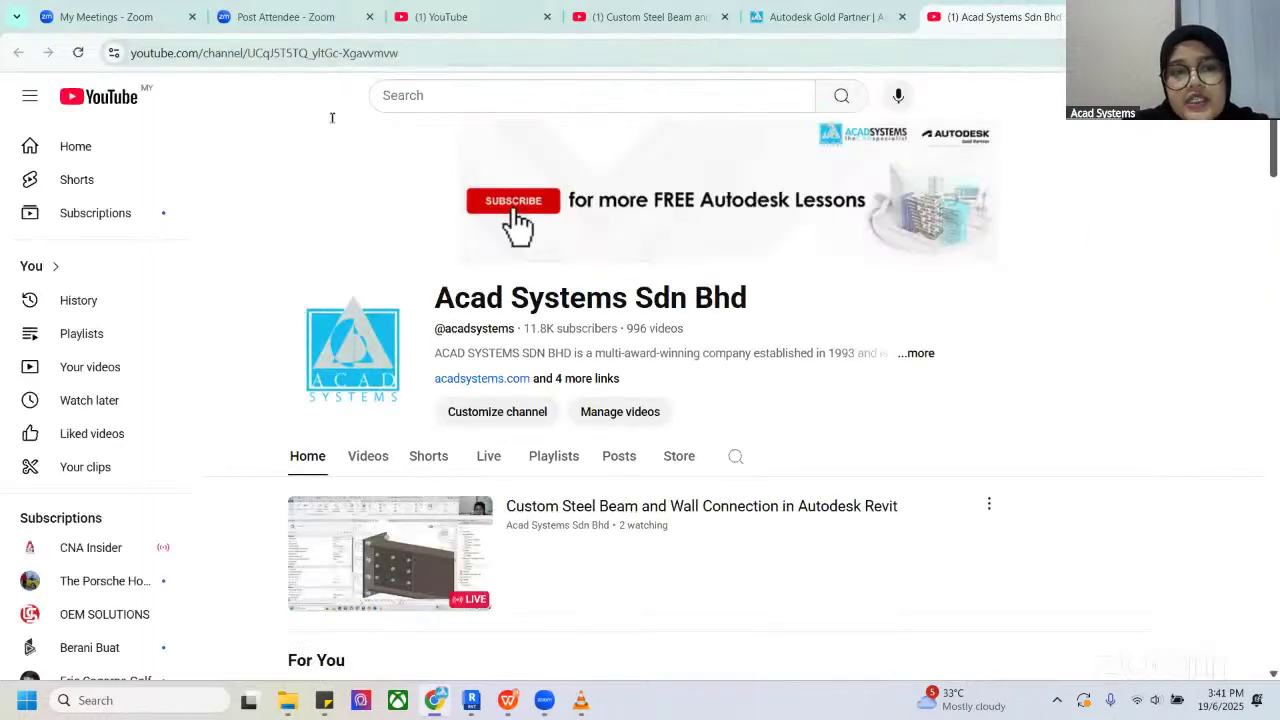
Step: Show the channel's live streams and look through the list of past Autodesk lessons
{"action": "scroll", "coordinate": [505, 430], "scroll_direction": "down", "scroll_amount": 1}
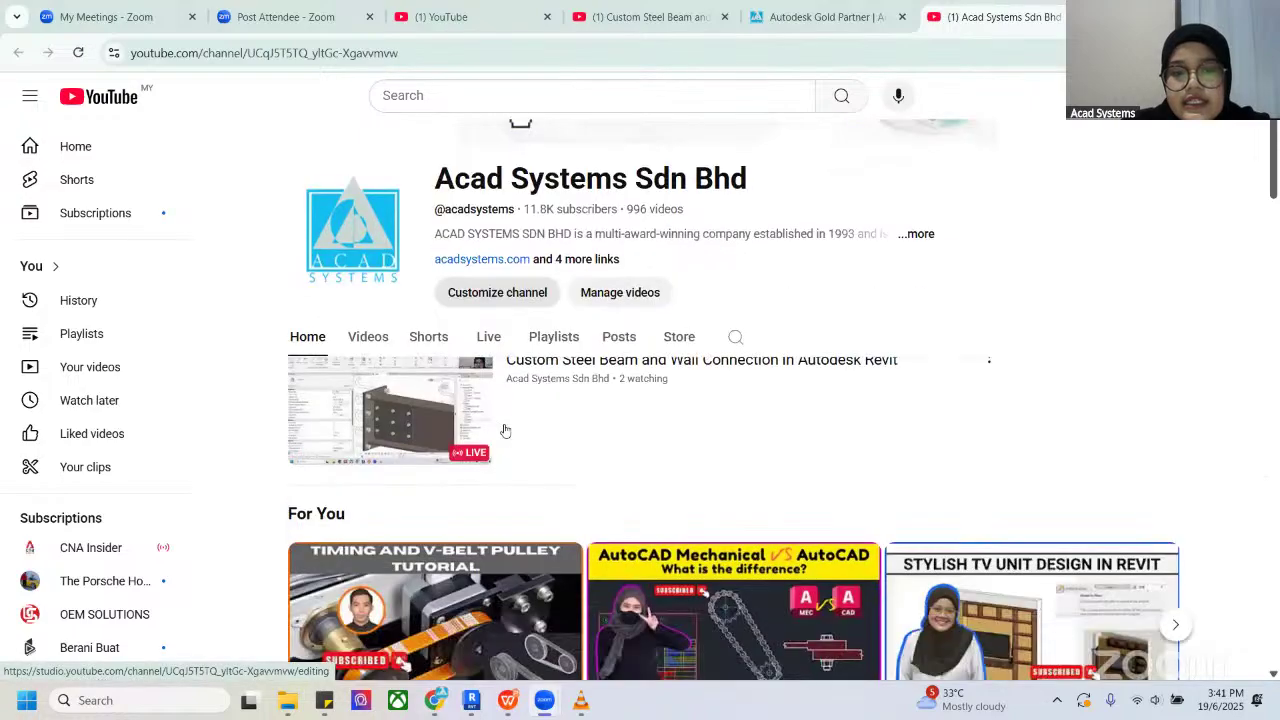
{"action": "scroll", "coordinate": [505, 430], "scroll_direction": "down", "scroll_amount": 1}
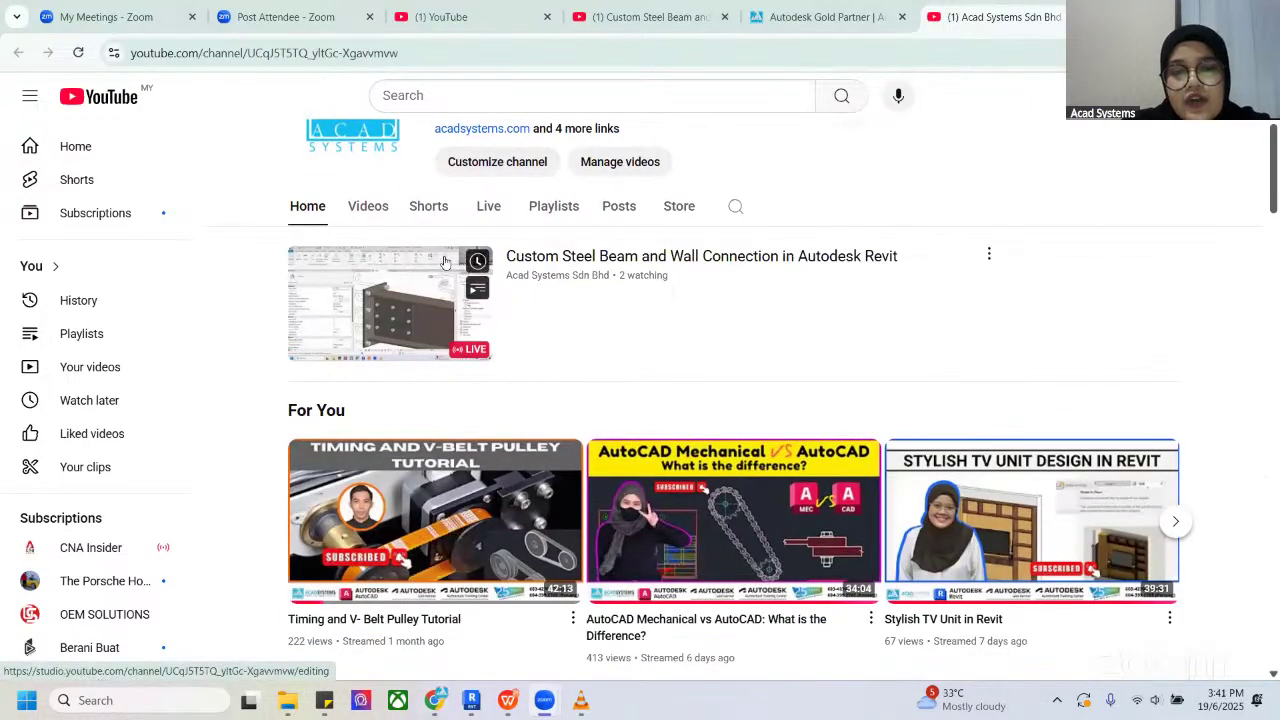
{"action": "left_click", "coordinate": [490, 207]}
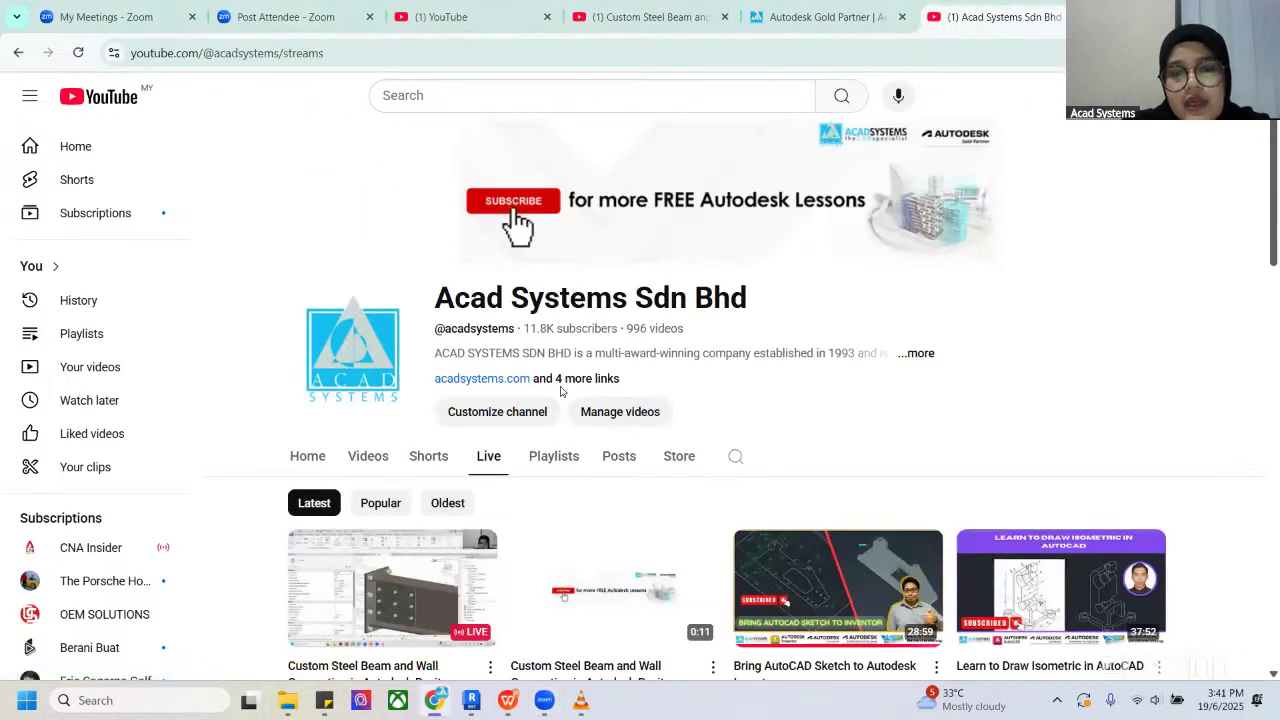
{"action": "scroll", "coordinate": [700, 380], "scroll_direction": "down", "scroll_amount": 3}
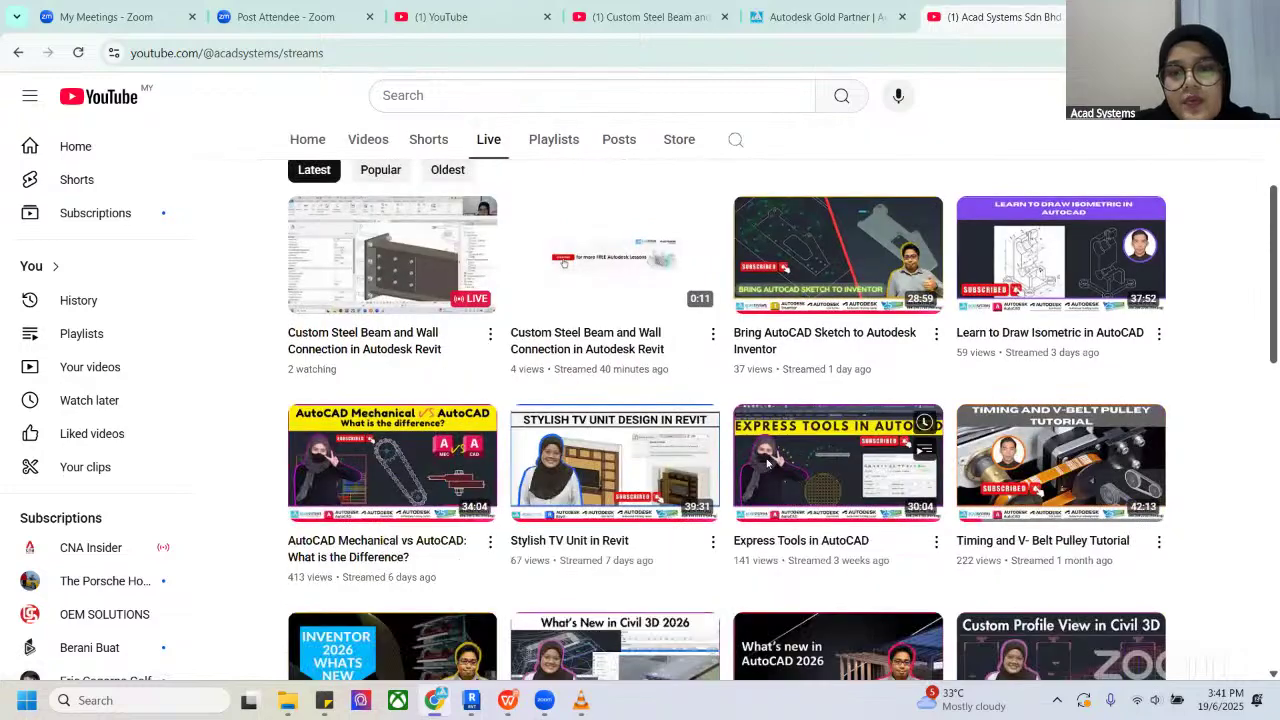
{"action": "scroll", "coordinate": [766, 363], "scroll_direction": "down", "scroll_amount": 3}
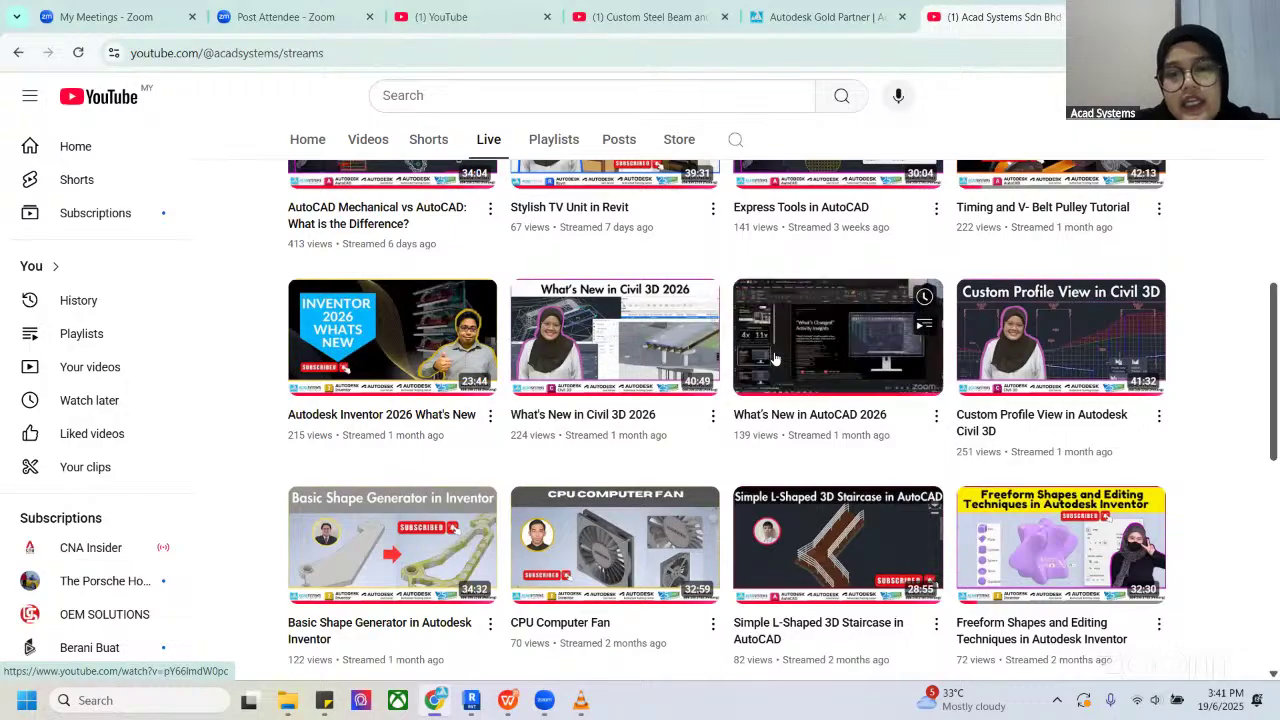
{"action": "scroll", "coordinate": [775, 358], "scroll_direction": "down", "scroll_amount": 6}
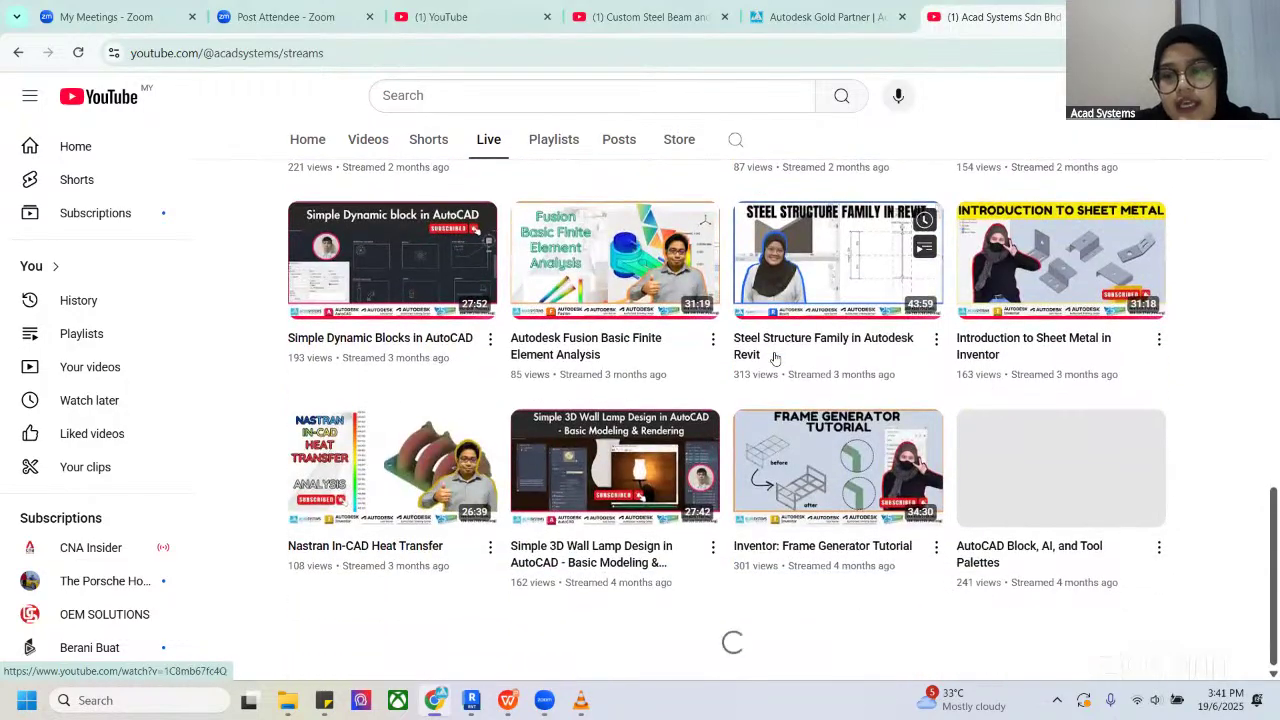
{"action": "scroll", "coordinate": [775, 358], "scroll_direction": "up", "scroll_amount": 15}
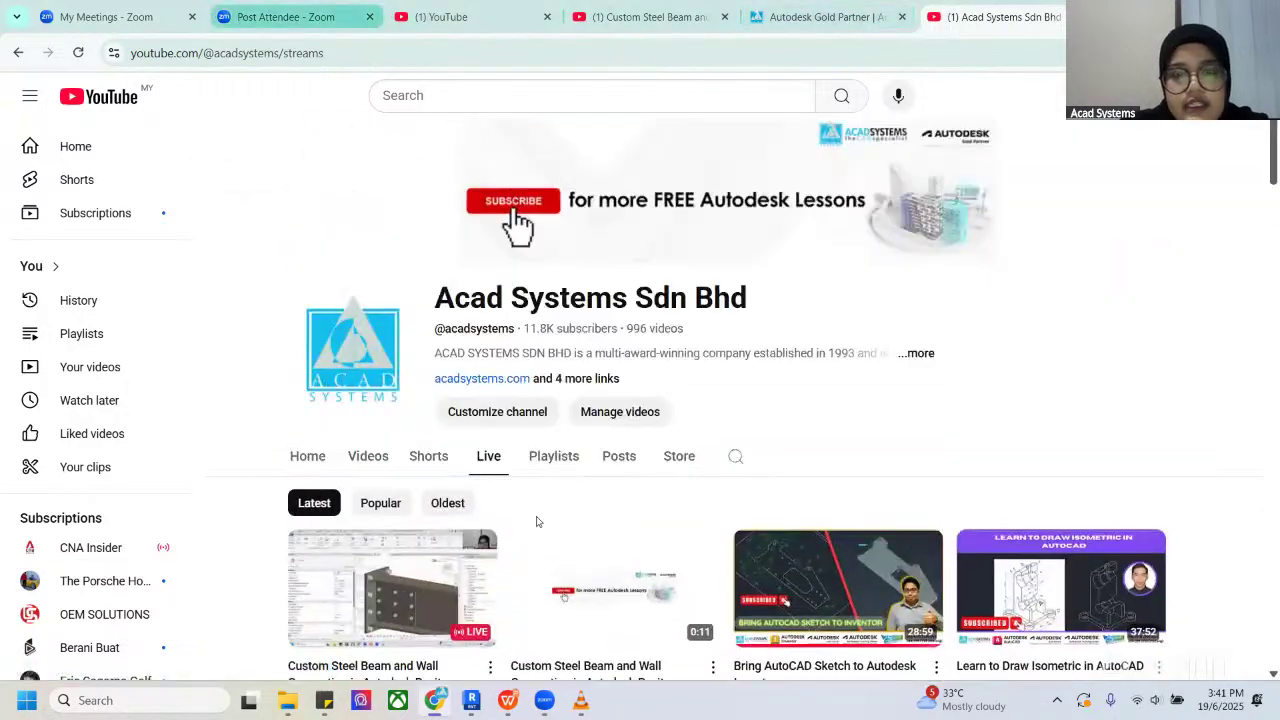